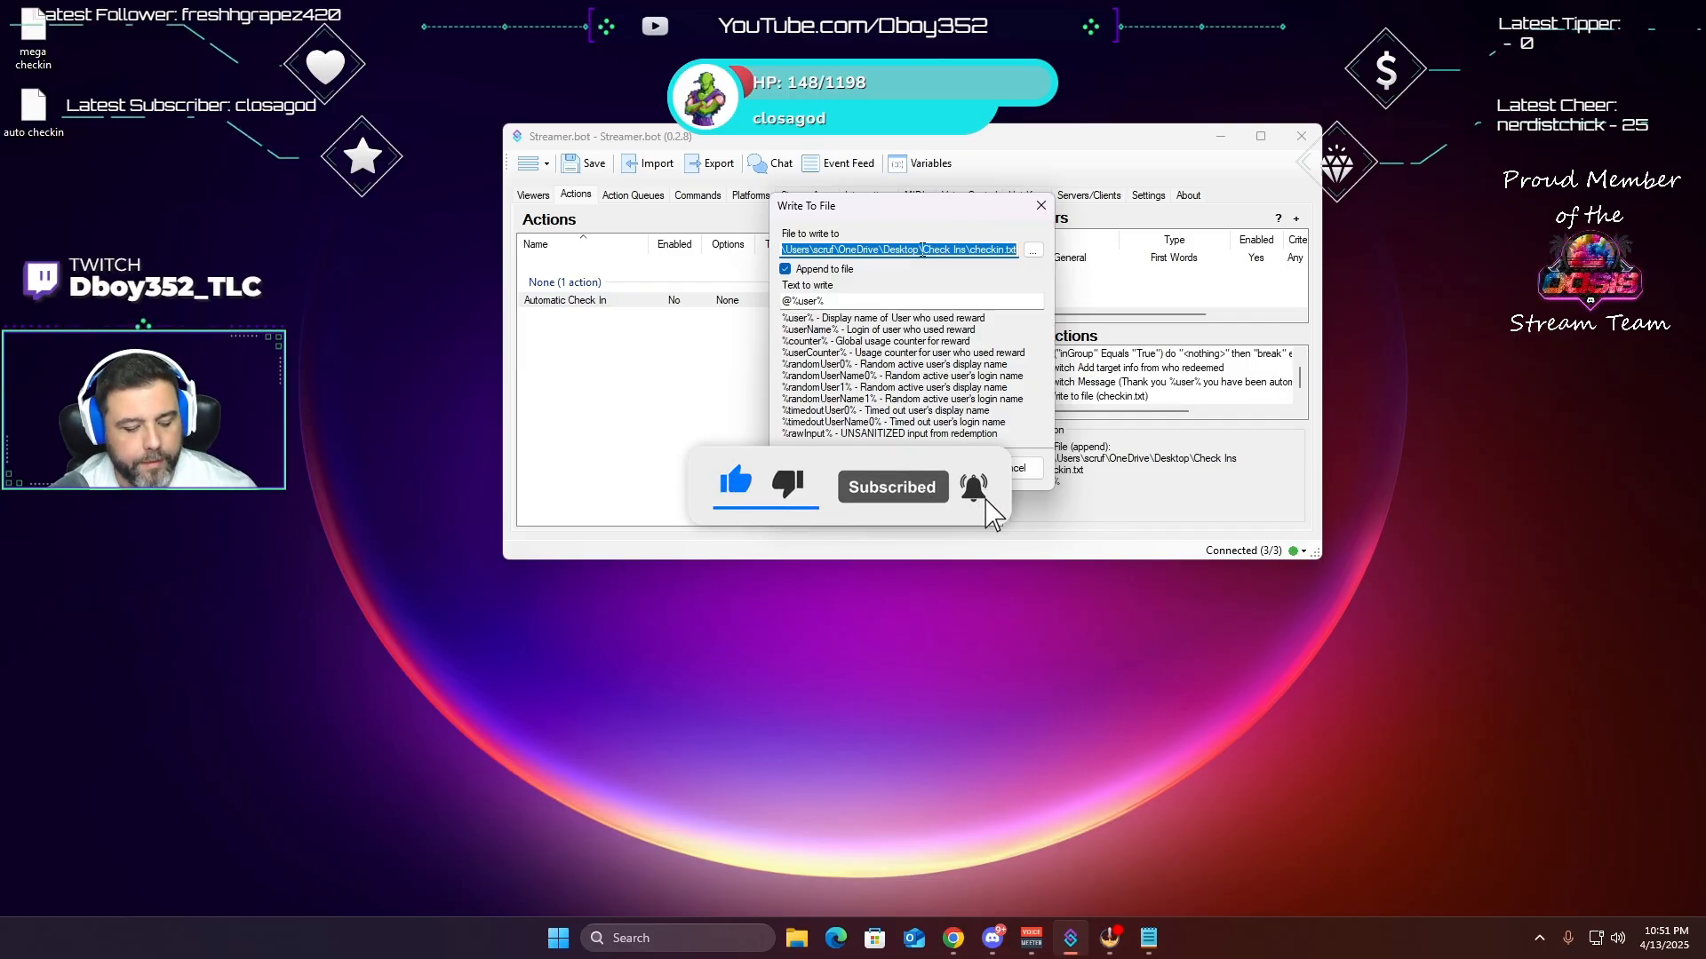
- Enter "Paste file path here" as the file to write to in the Write To File sub-action
type("Paste ")
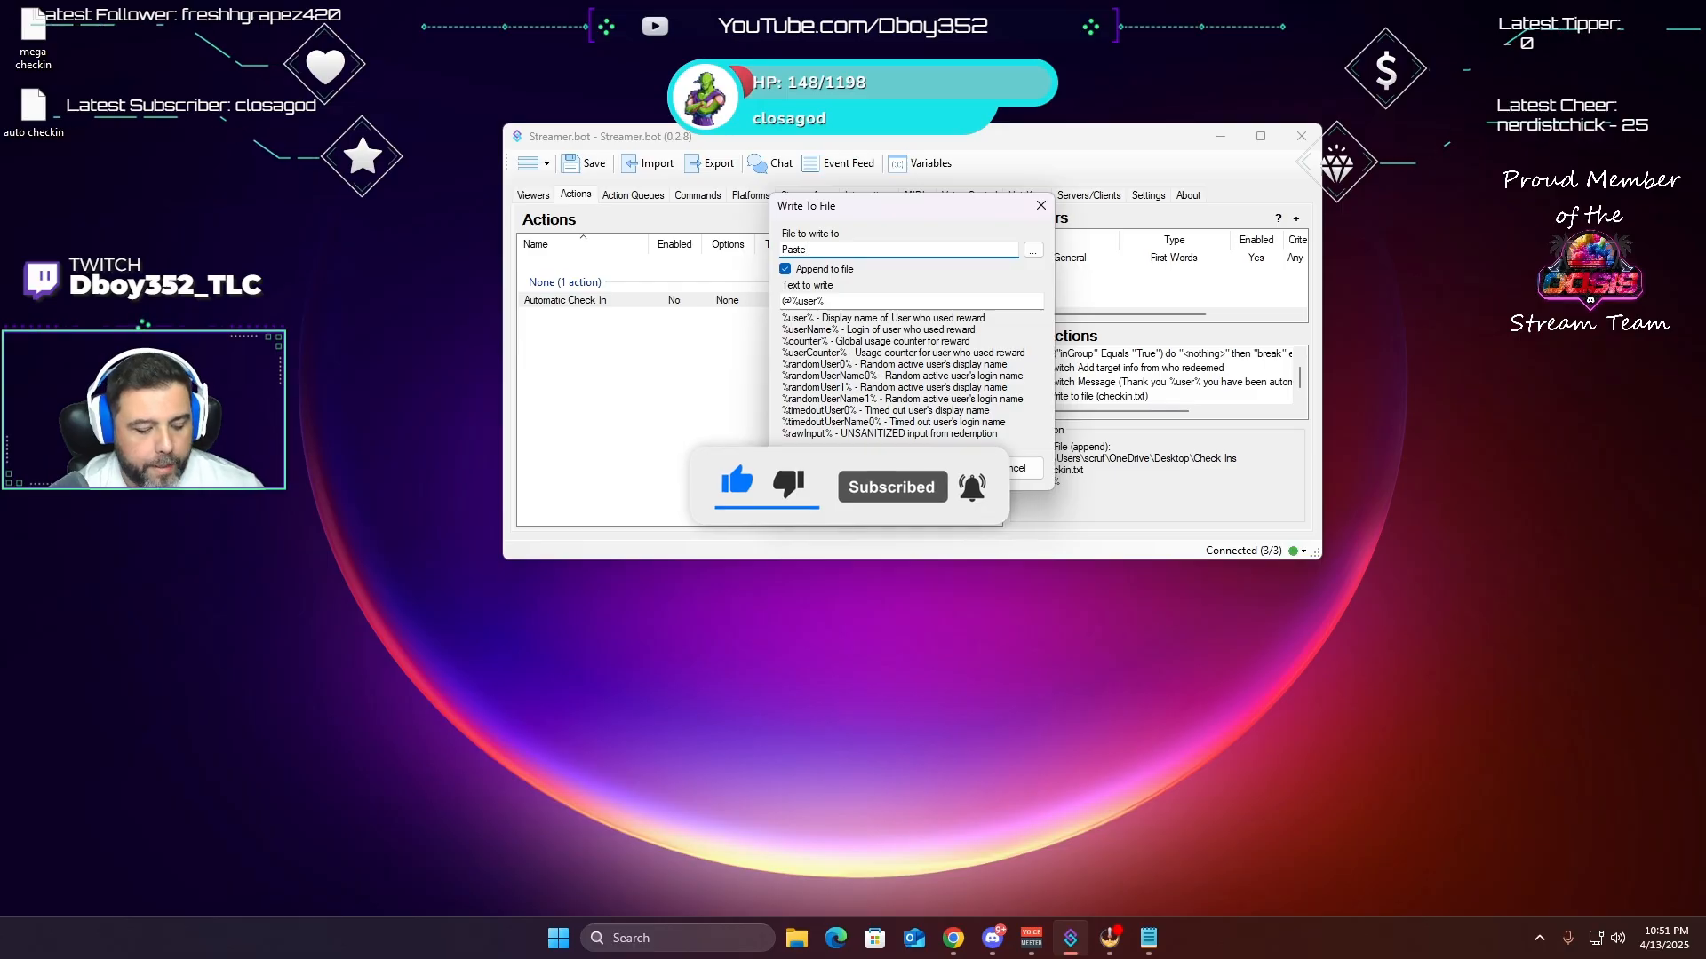
type("file path here")
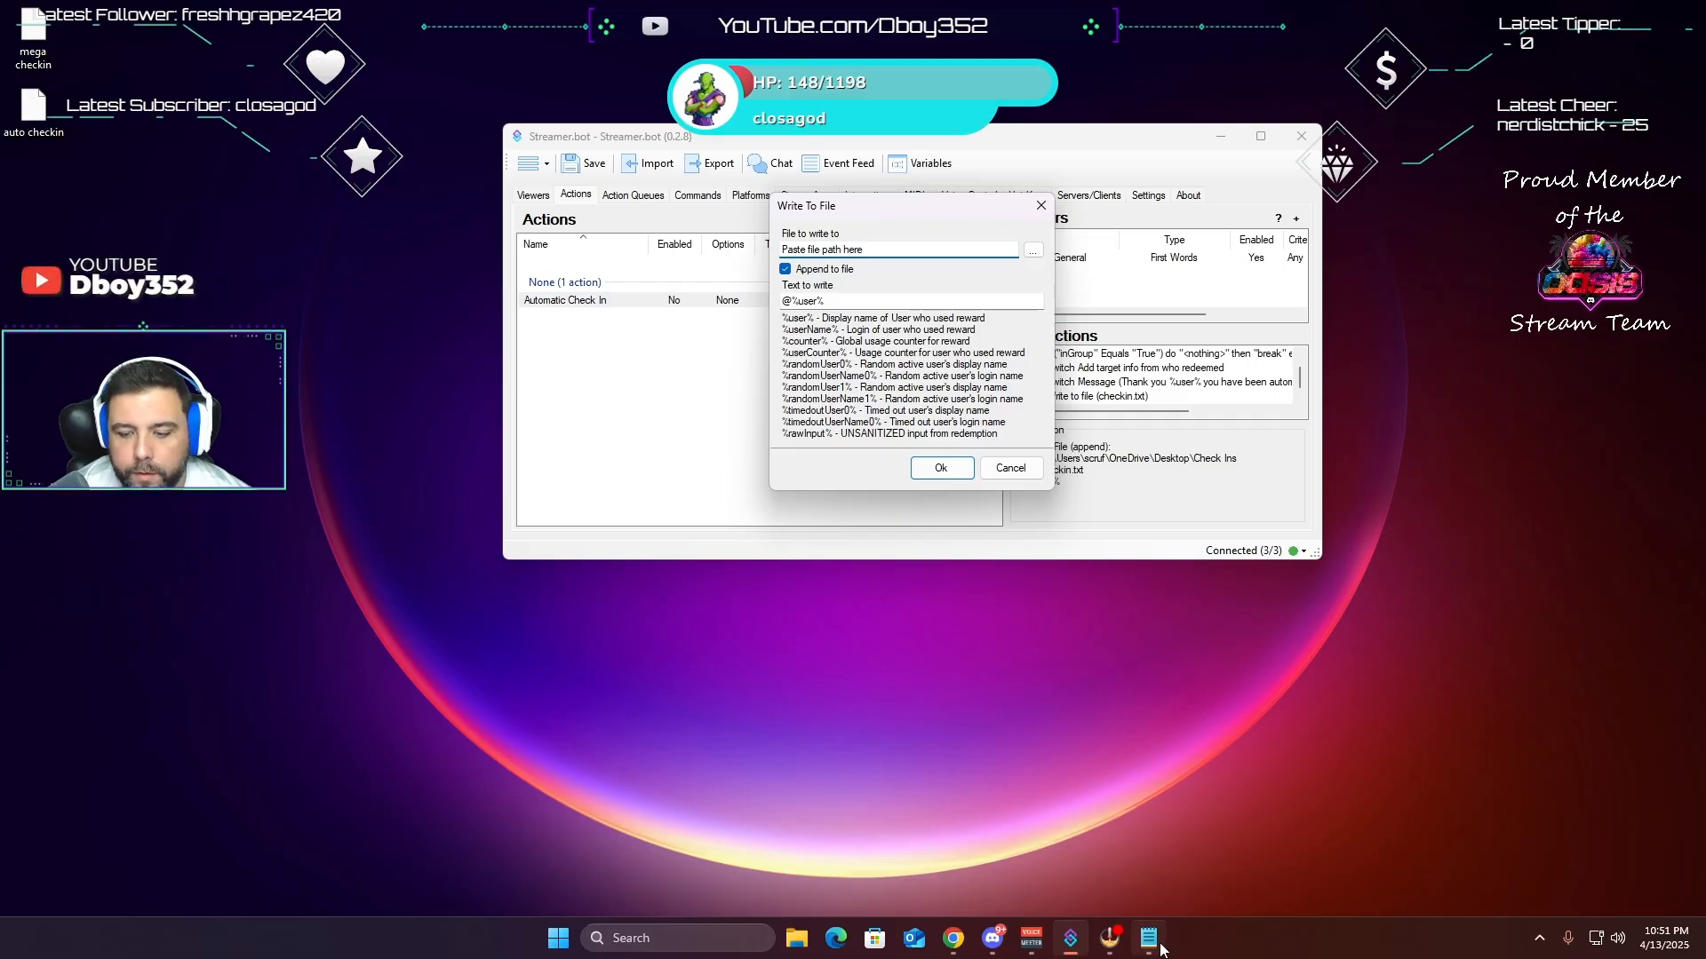
- Switch to Notepad, clear the auto checkin text, save the empty document as checkin on the Desktop, and close it
left_click(1148, 938)
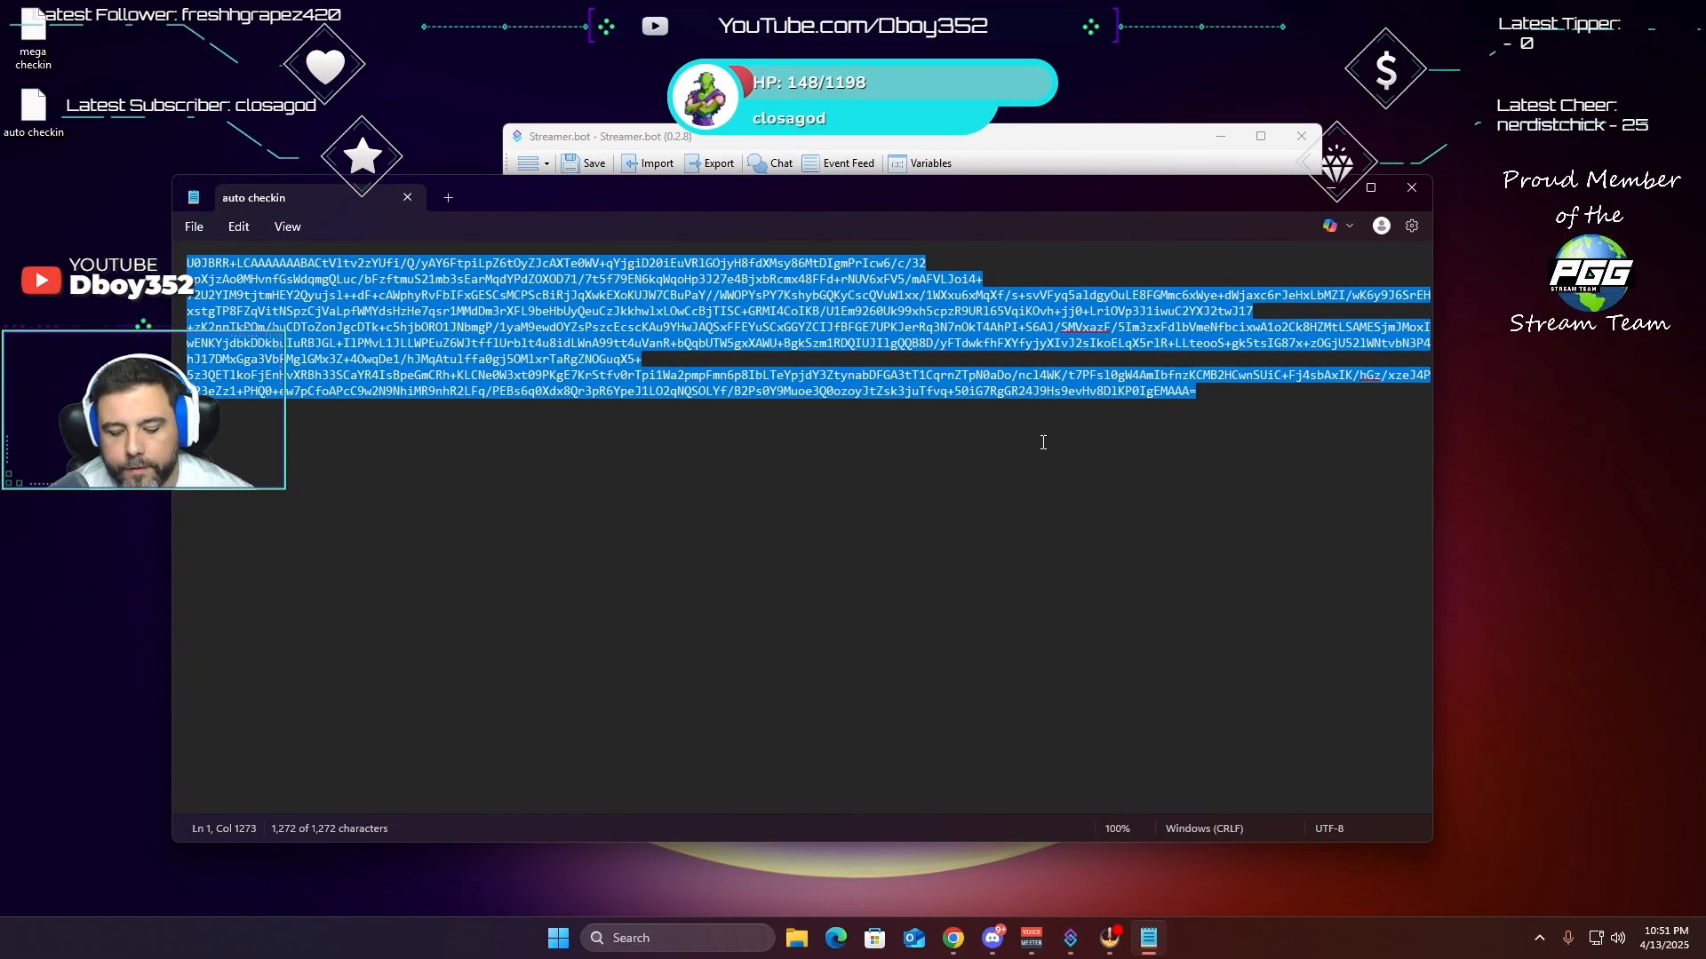
key("BackSpace")
left_click(193, 228)
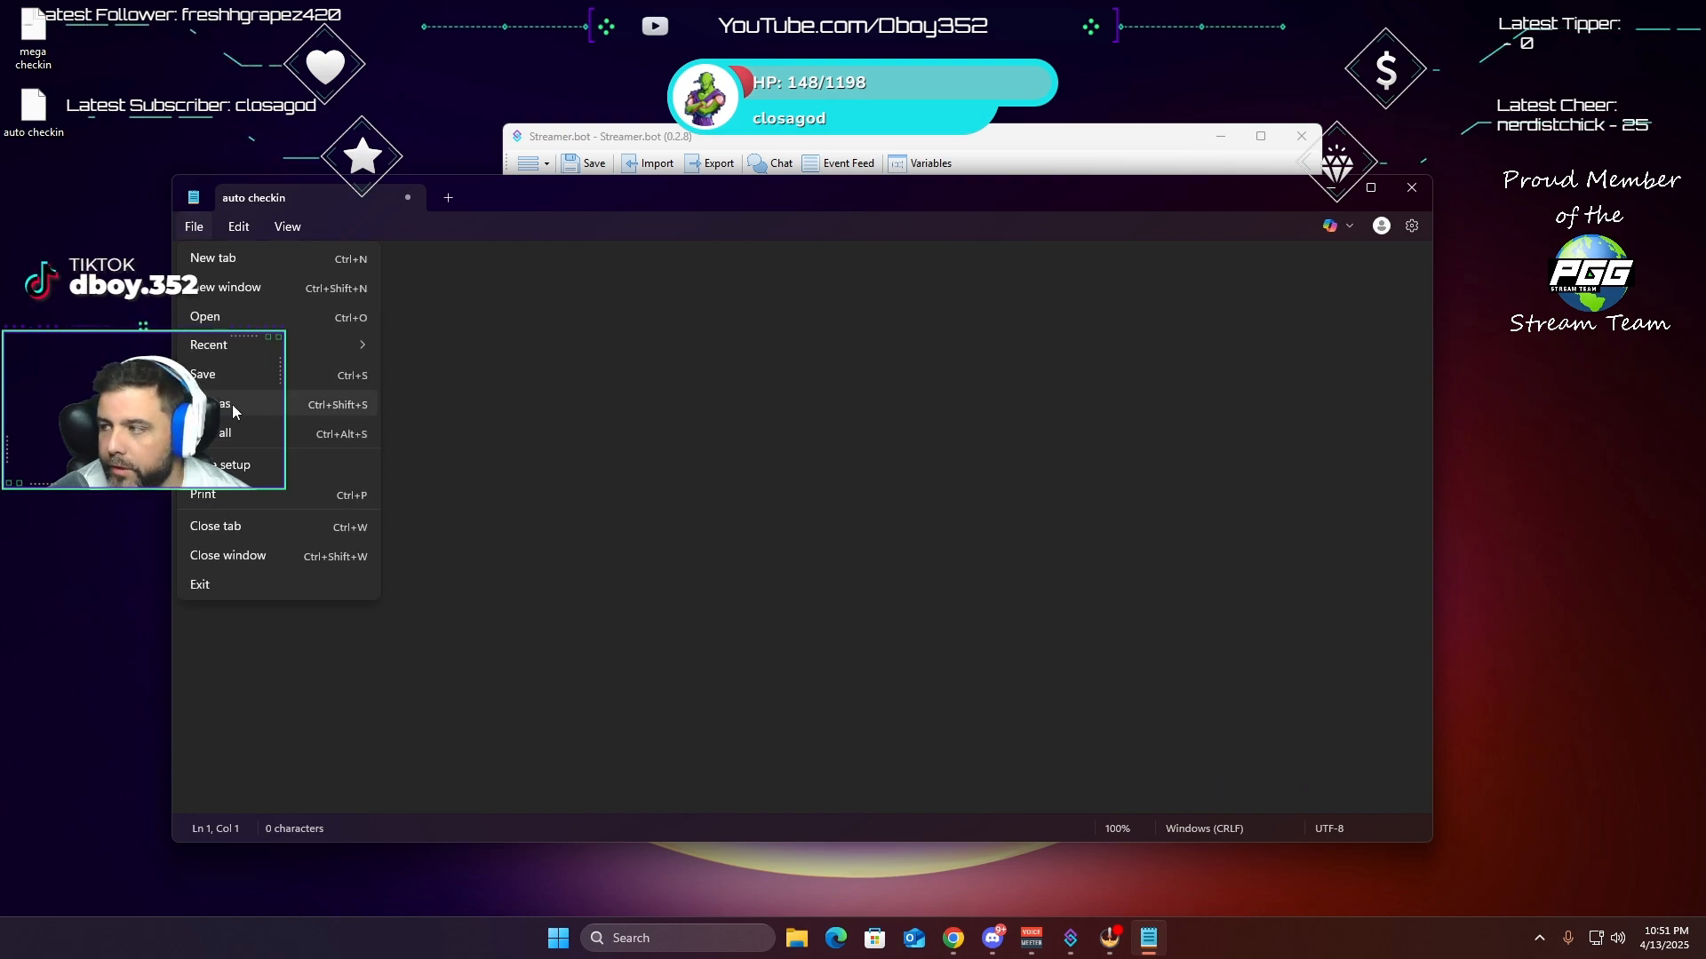
left_click(230, 405)
left_click_drag(641, 197, 1206, 196)
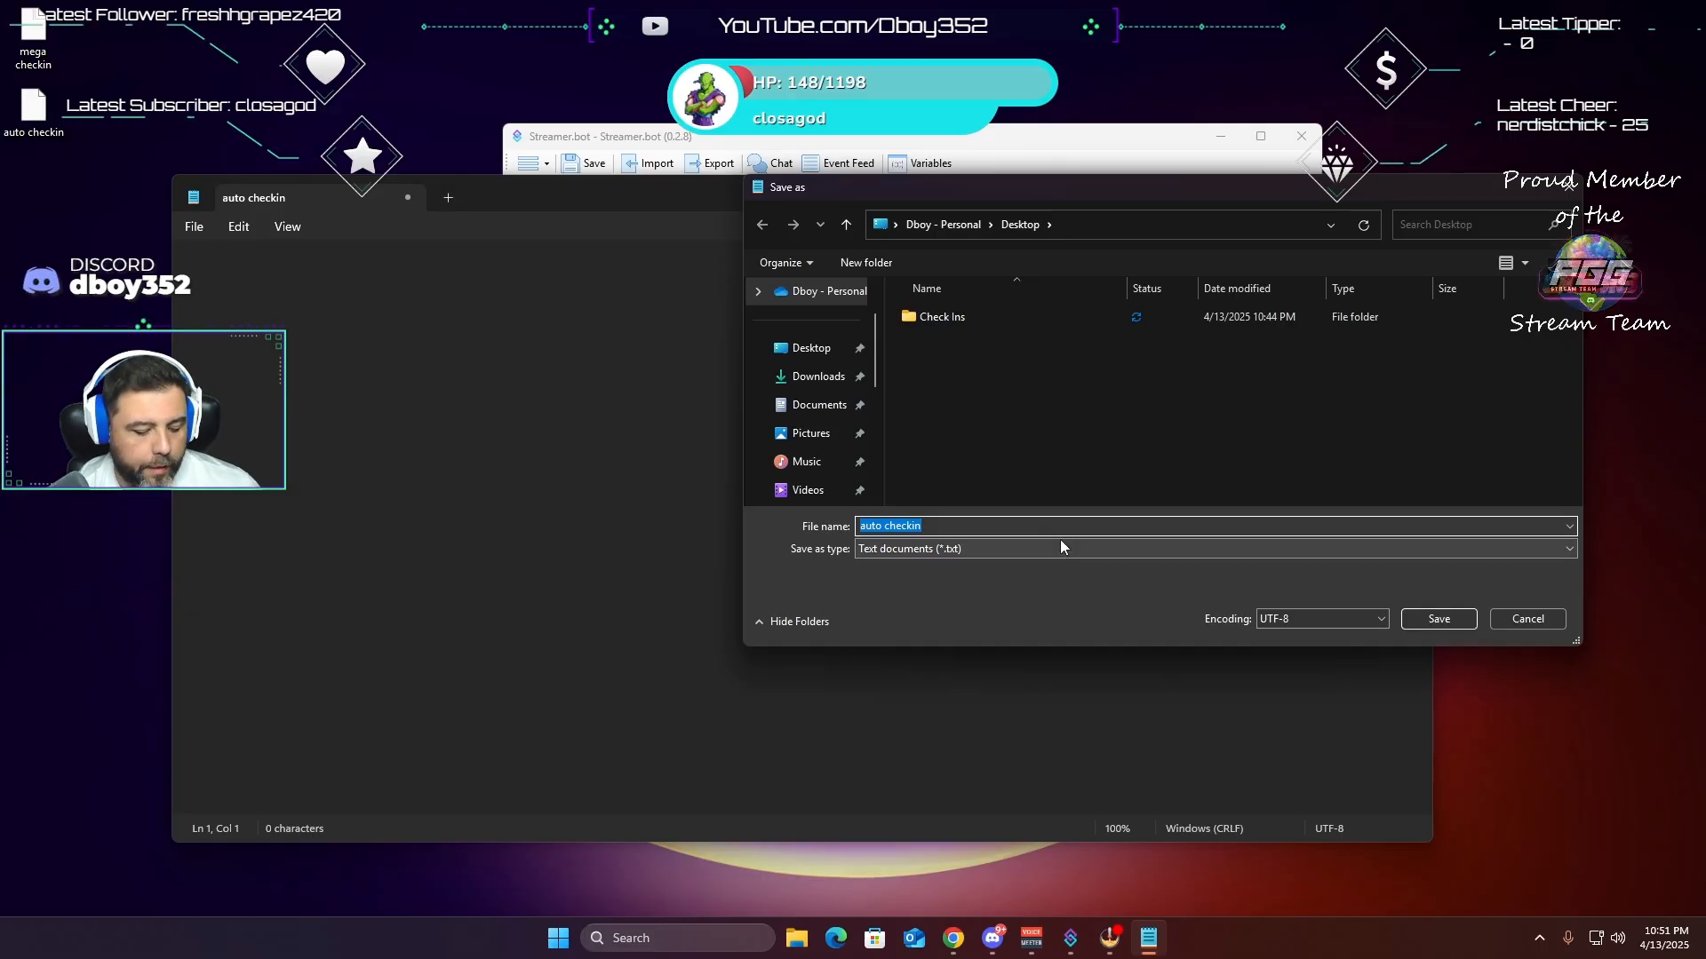
type("chwe")
key("BackSpace")
key("BackSpace")
type("ekc")
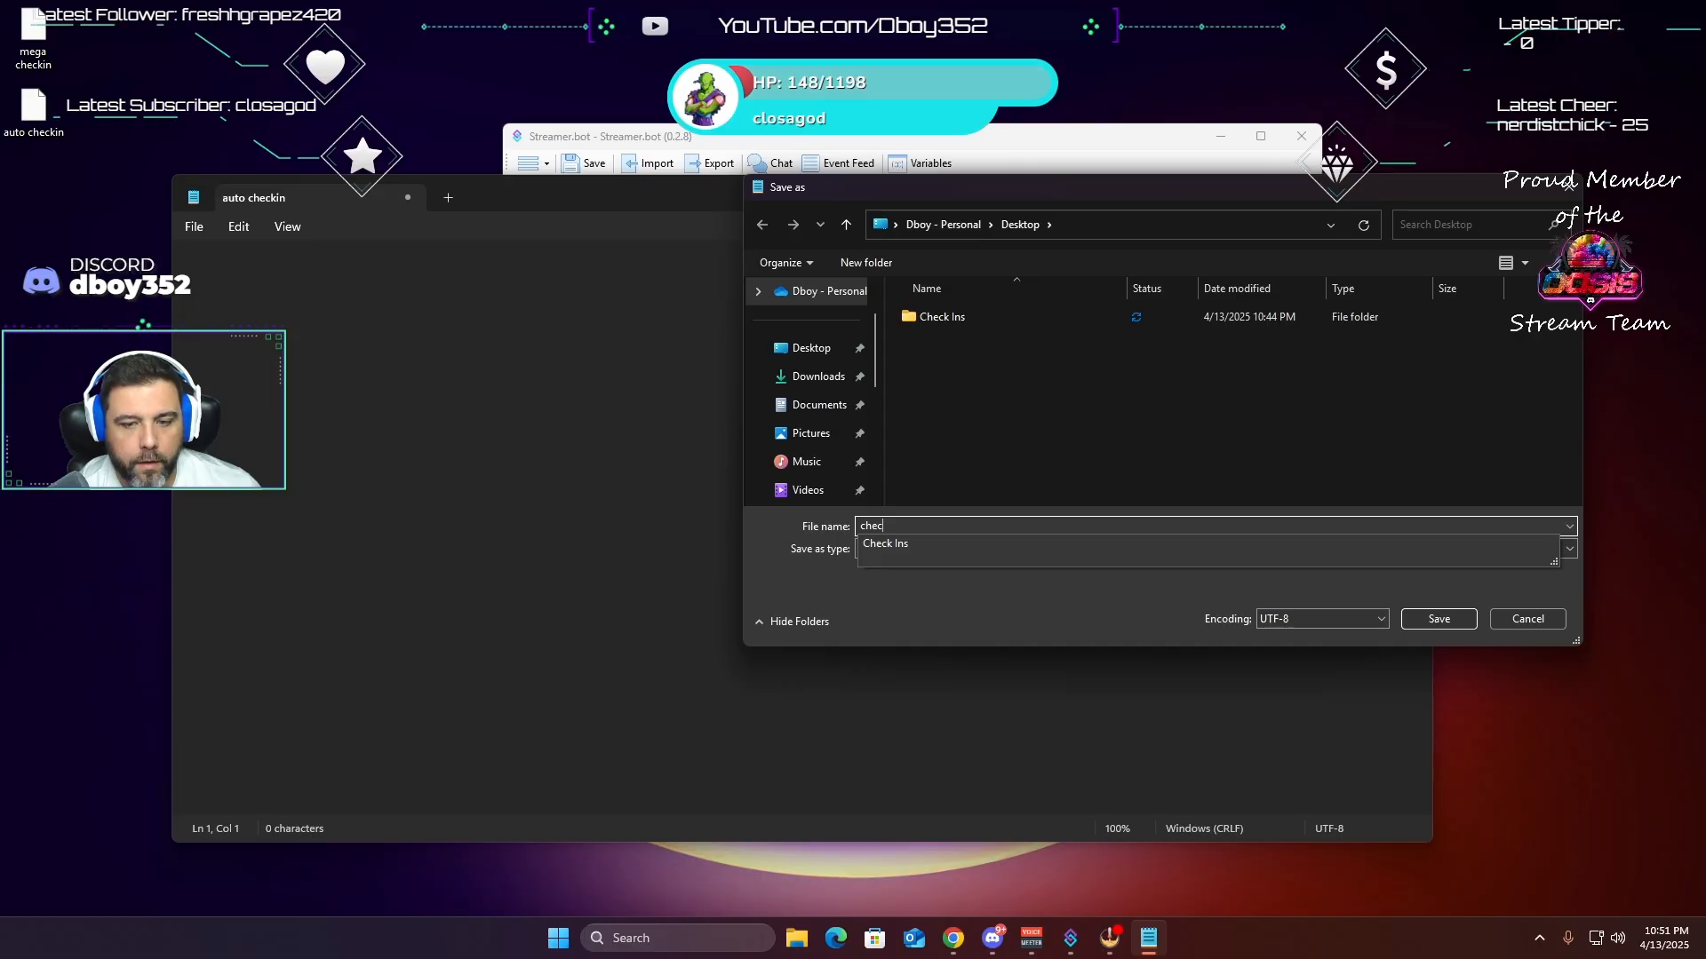
key("BackSpace")
key("BackSpace")
type("ckin")
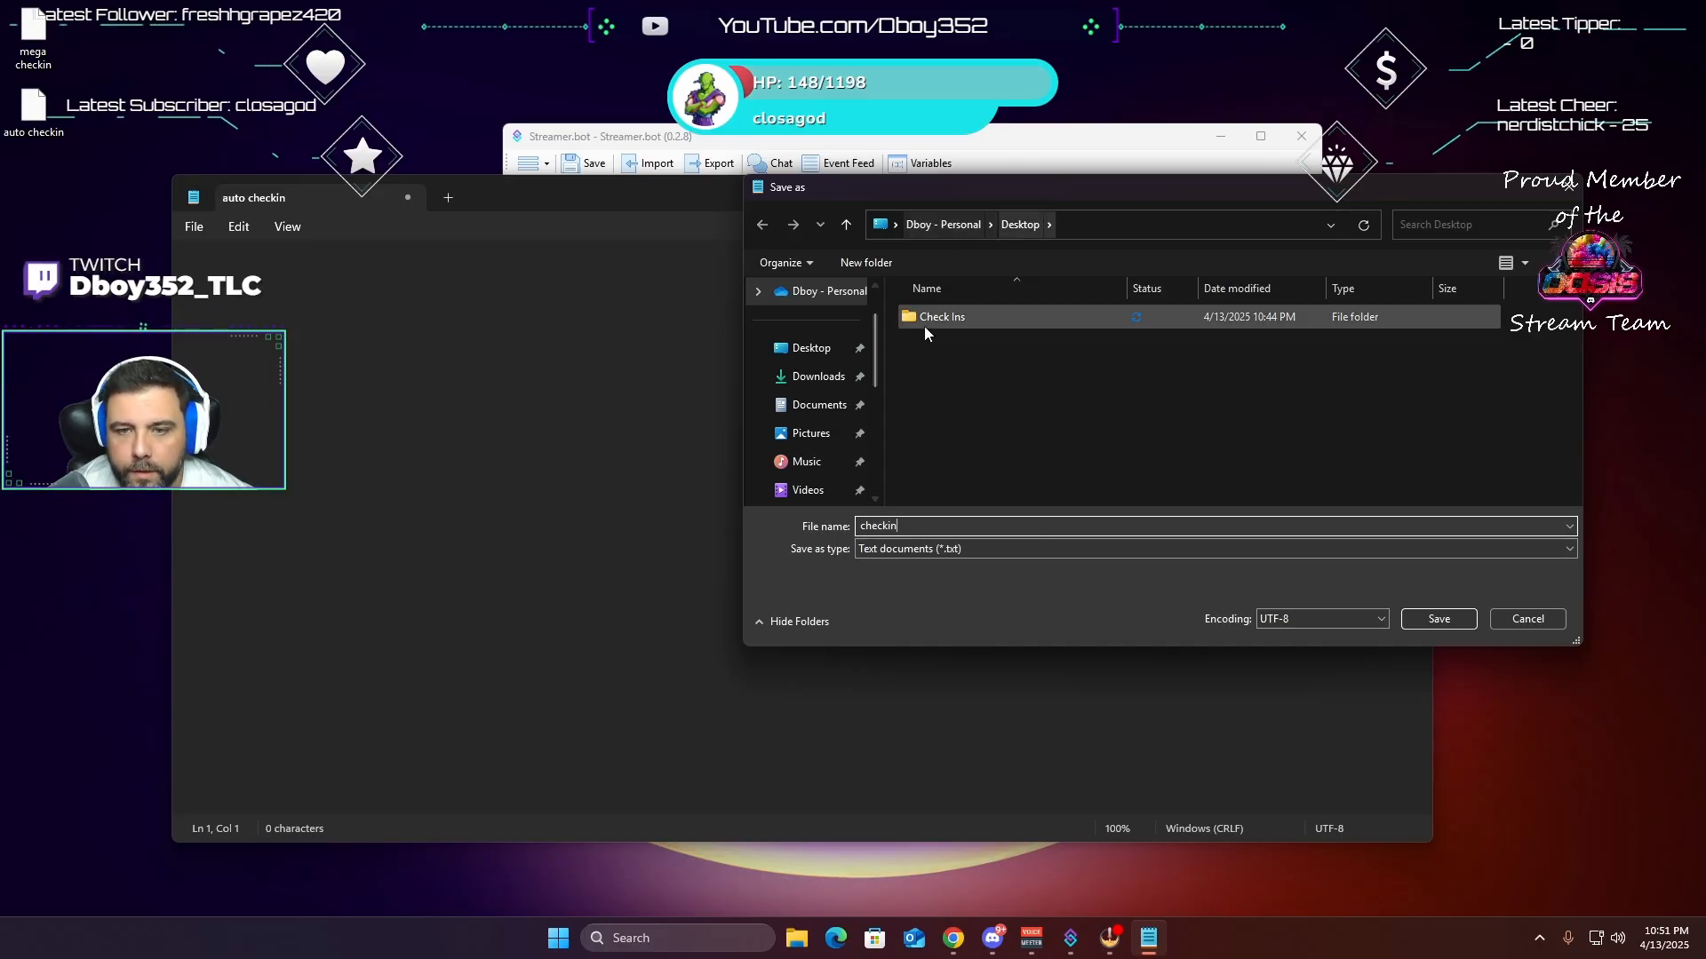
left_click(1439, 619)
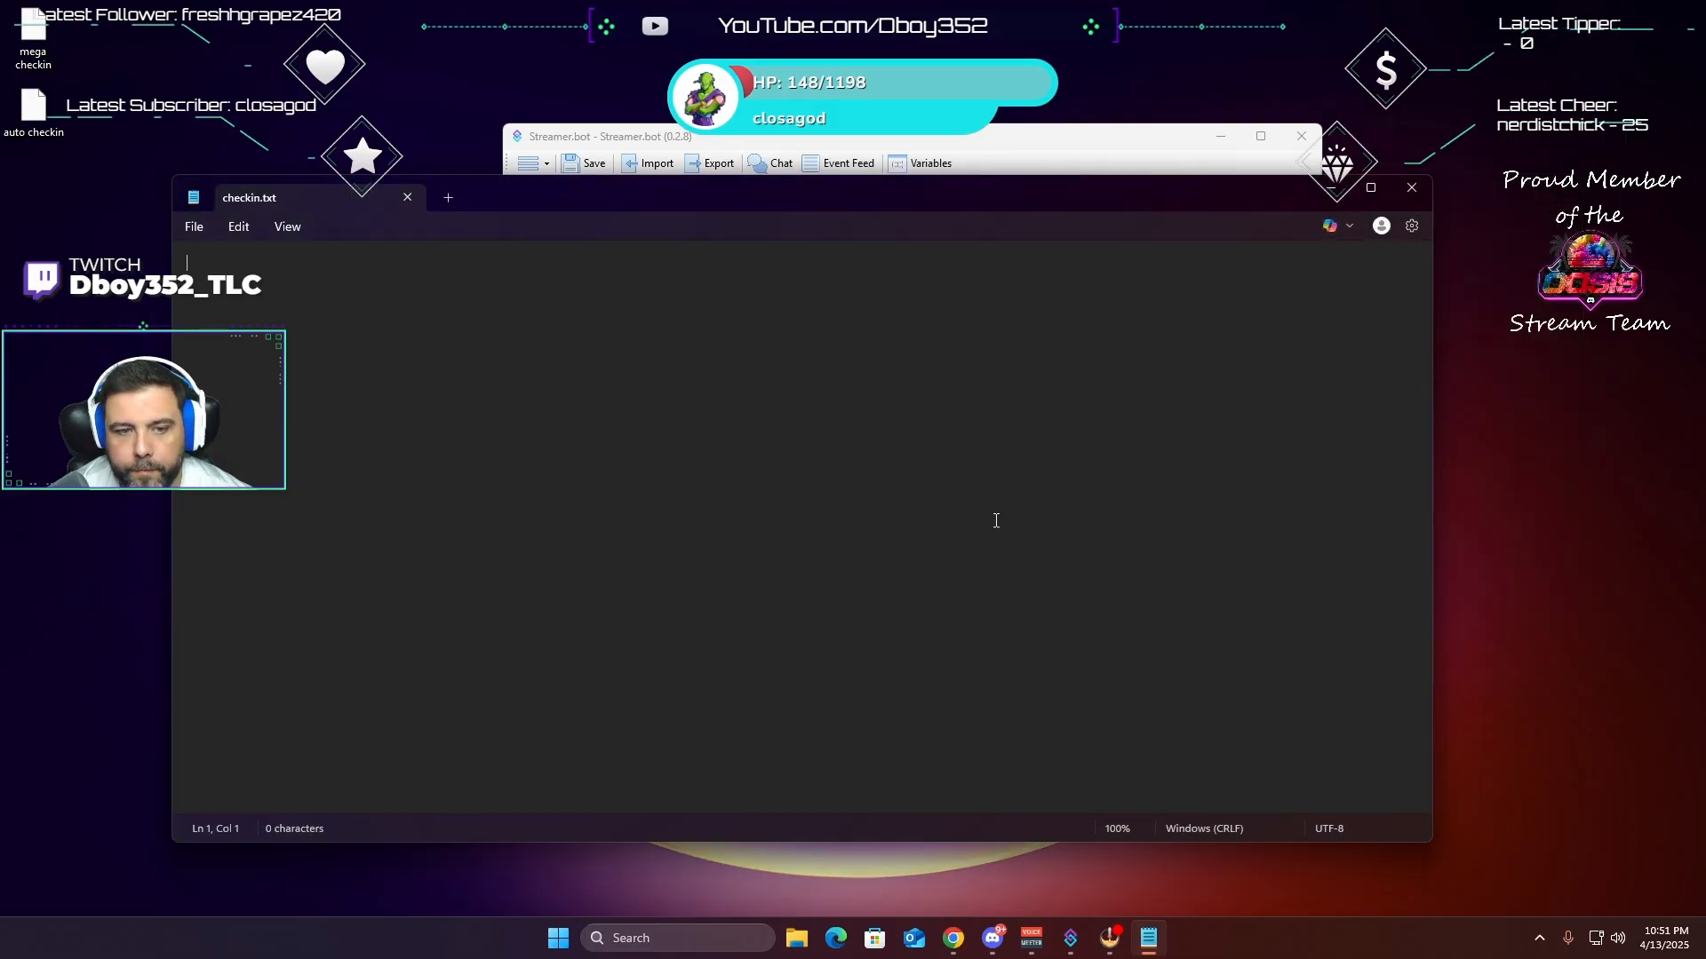
left_click(1410, 192)
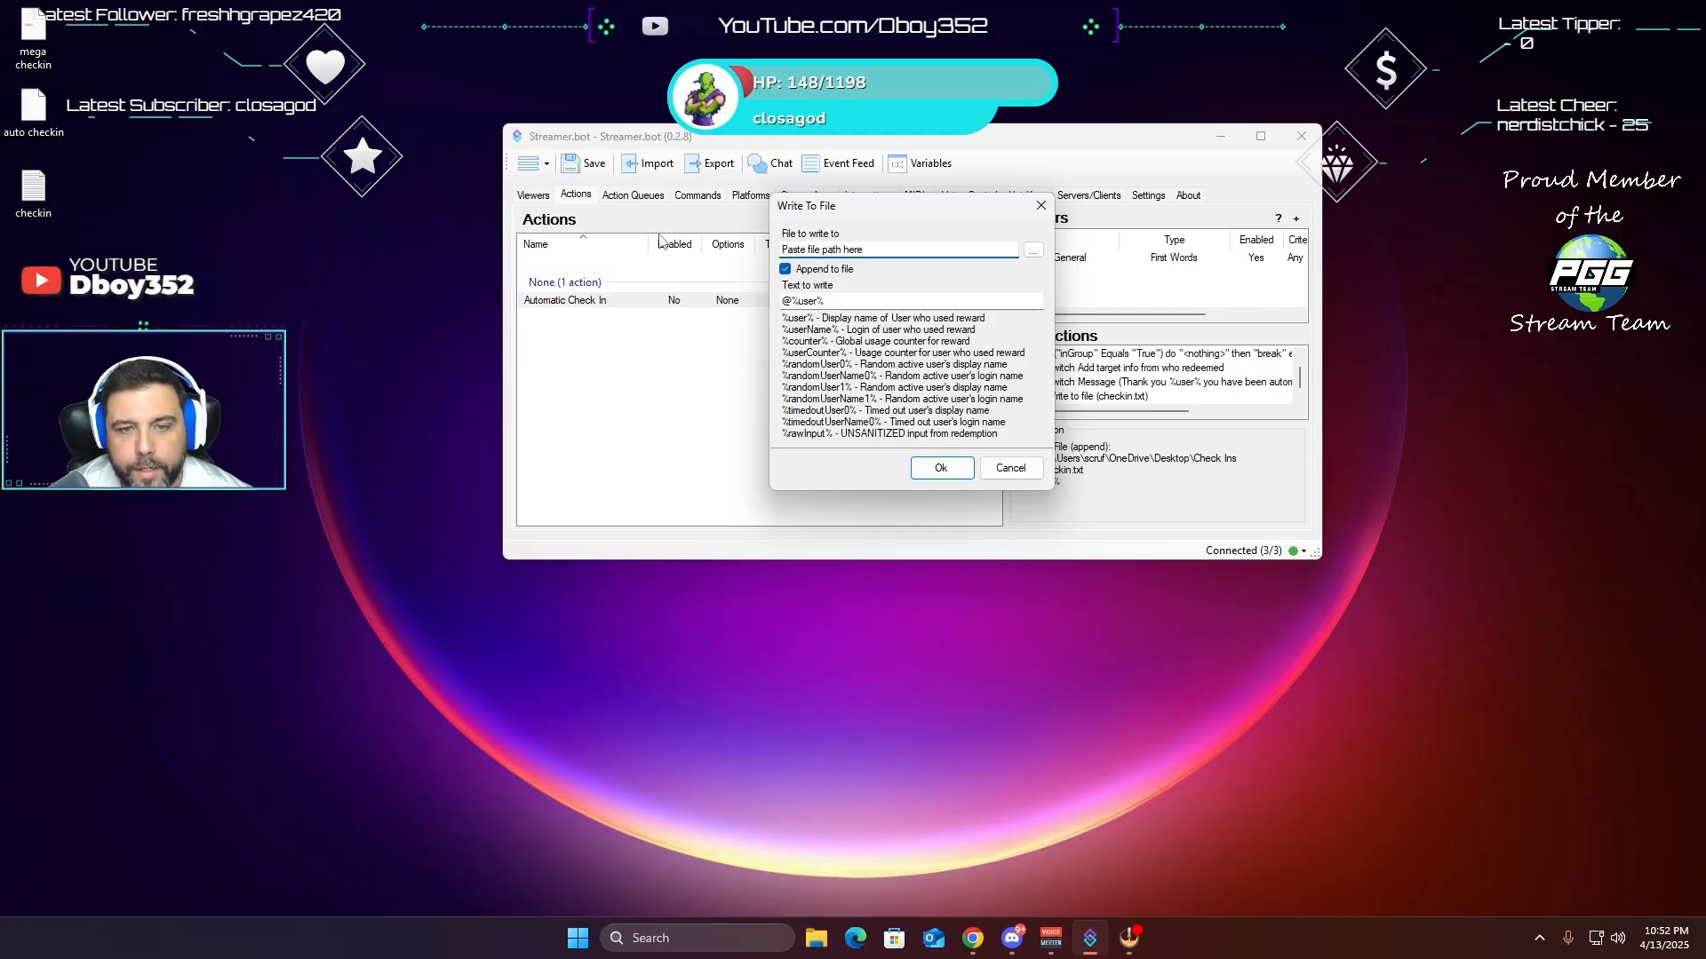
- Copy the desktop checkin file's path and set it, without quotation marks, as the Write To File target
right_click(40, 201)
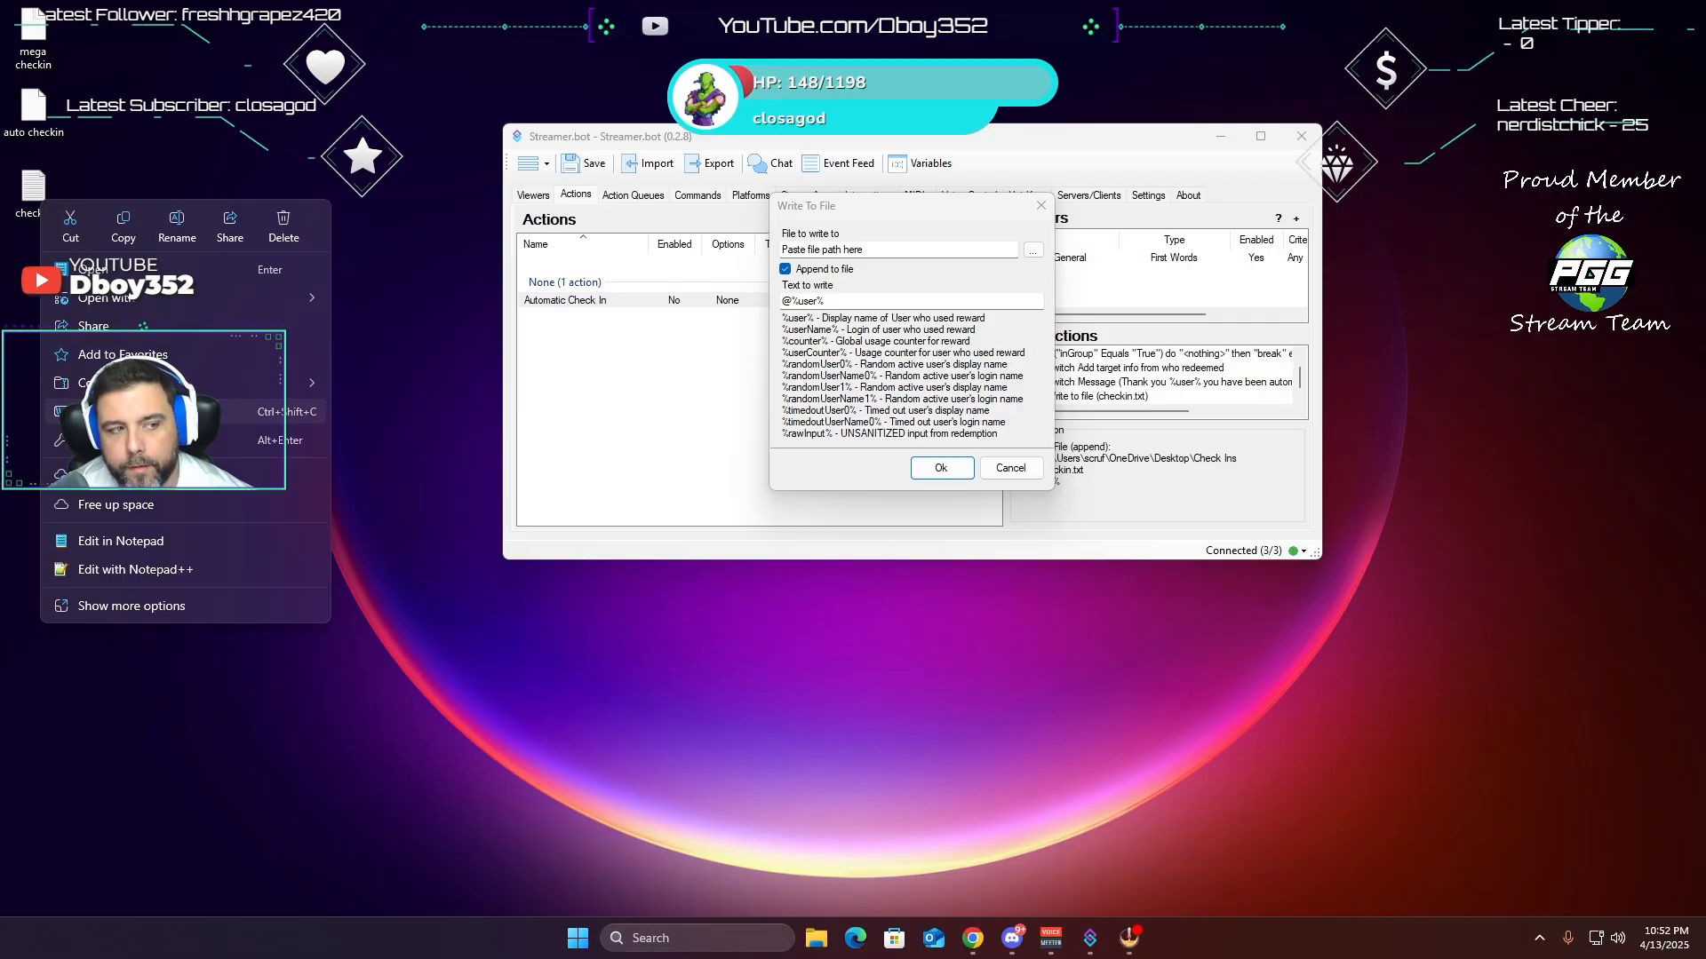
left_click(178, 411)
double_click(888, 249)
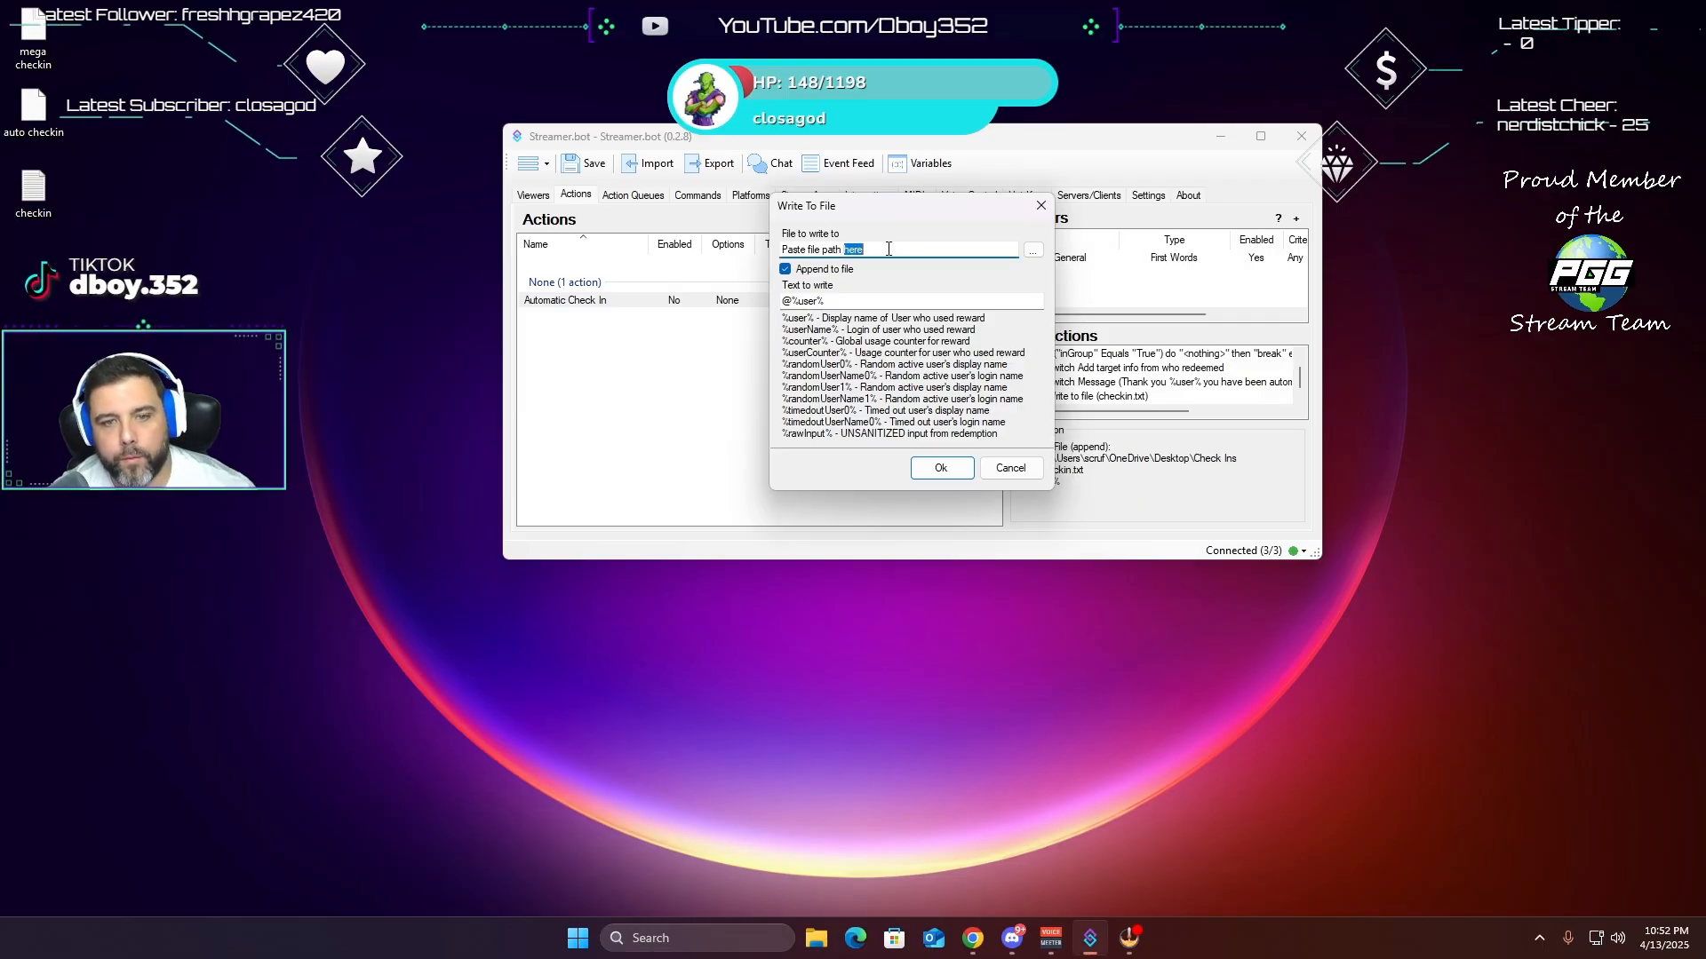
left_click_drag(889, 249, 762, 258)
type("\"C:\\Users\\scruf\\OneDrive\\Desktop\\checkin.txt\"")
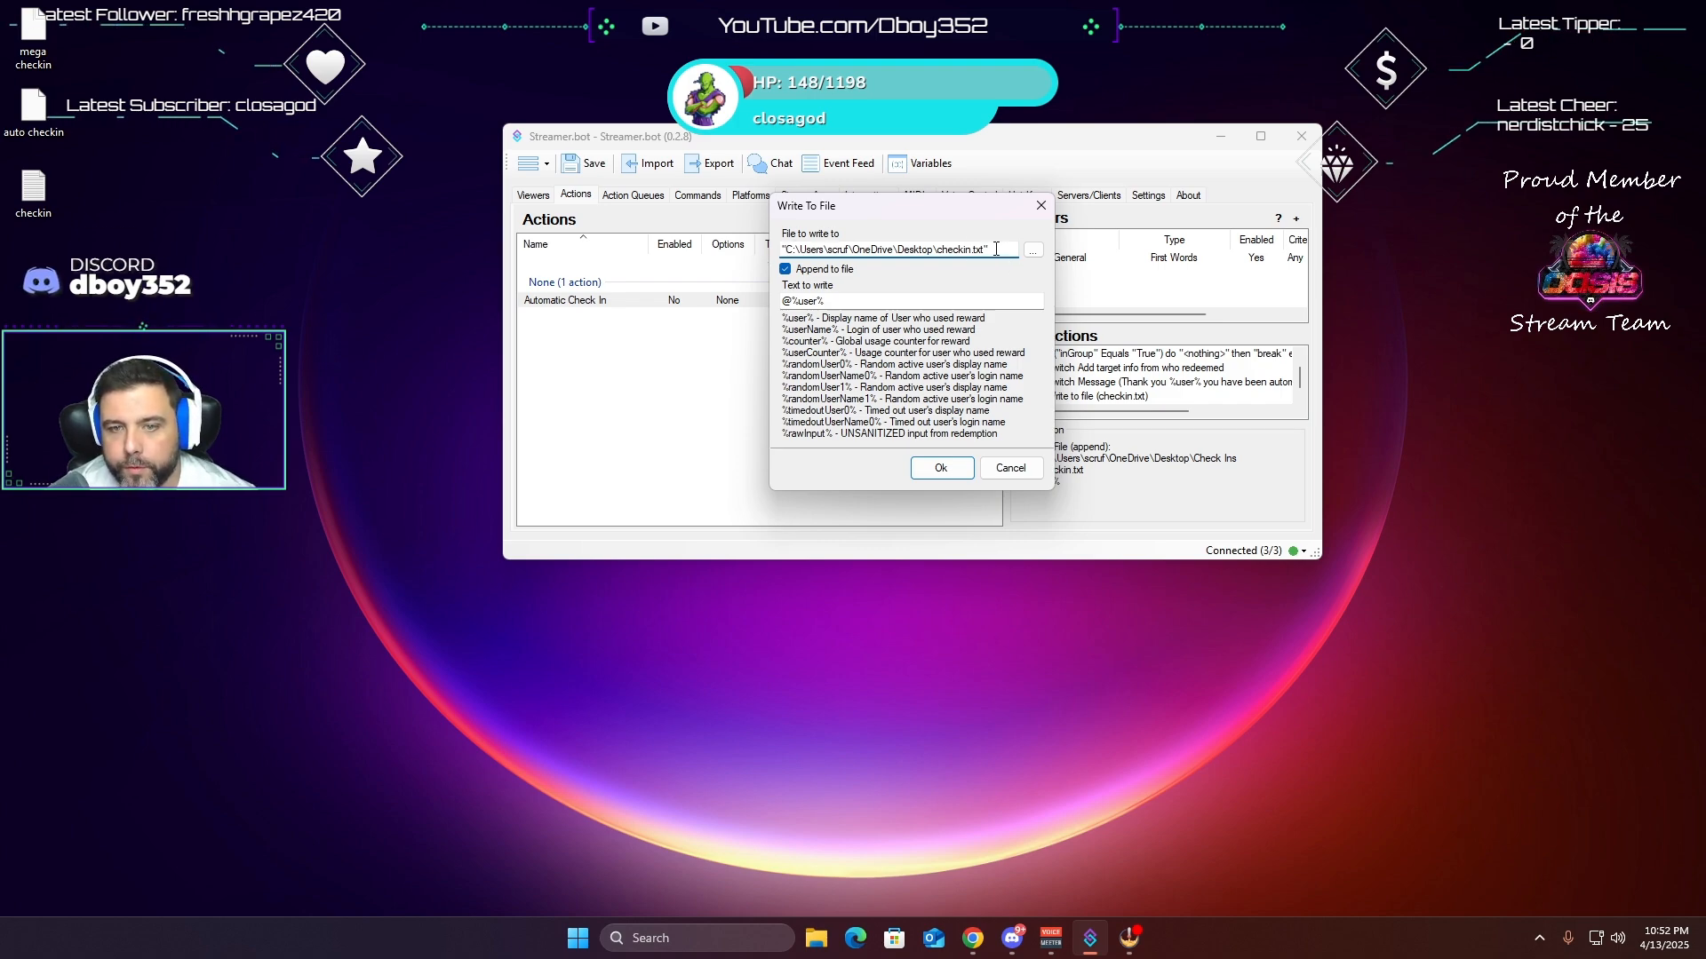
left_click(786, 249)
key("BackSpace")
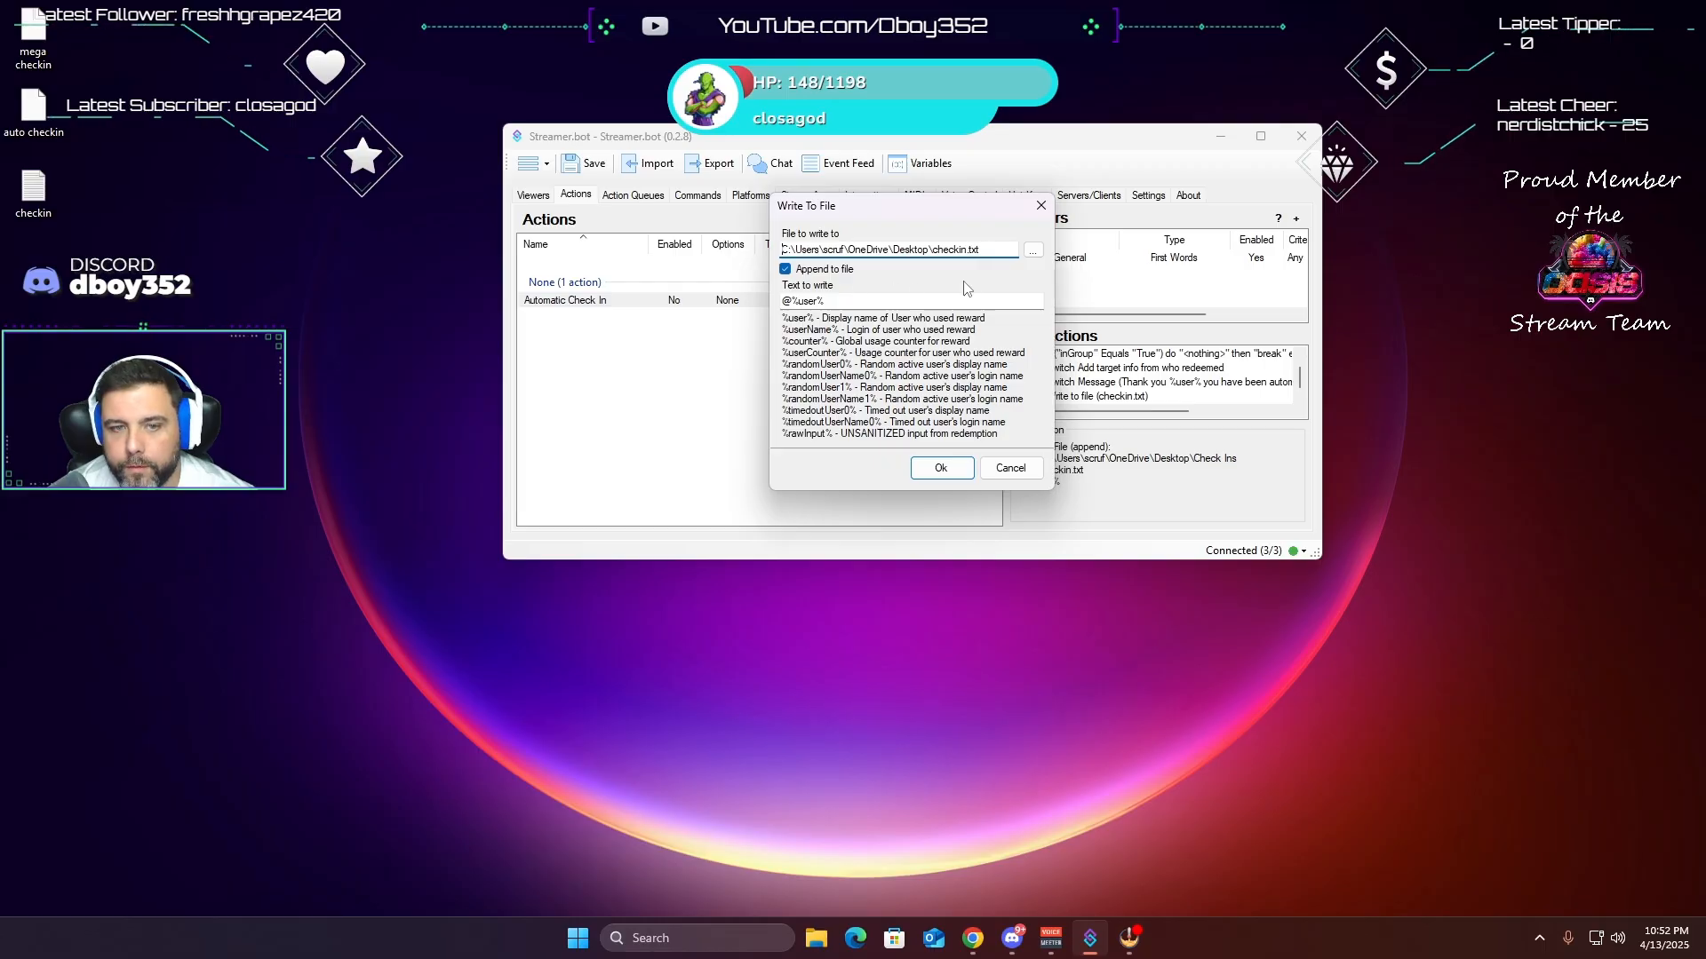
left_click(944, 471)
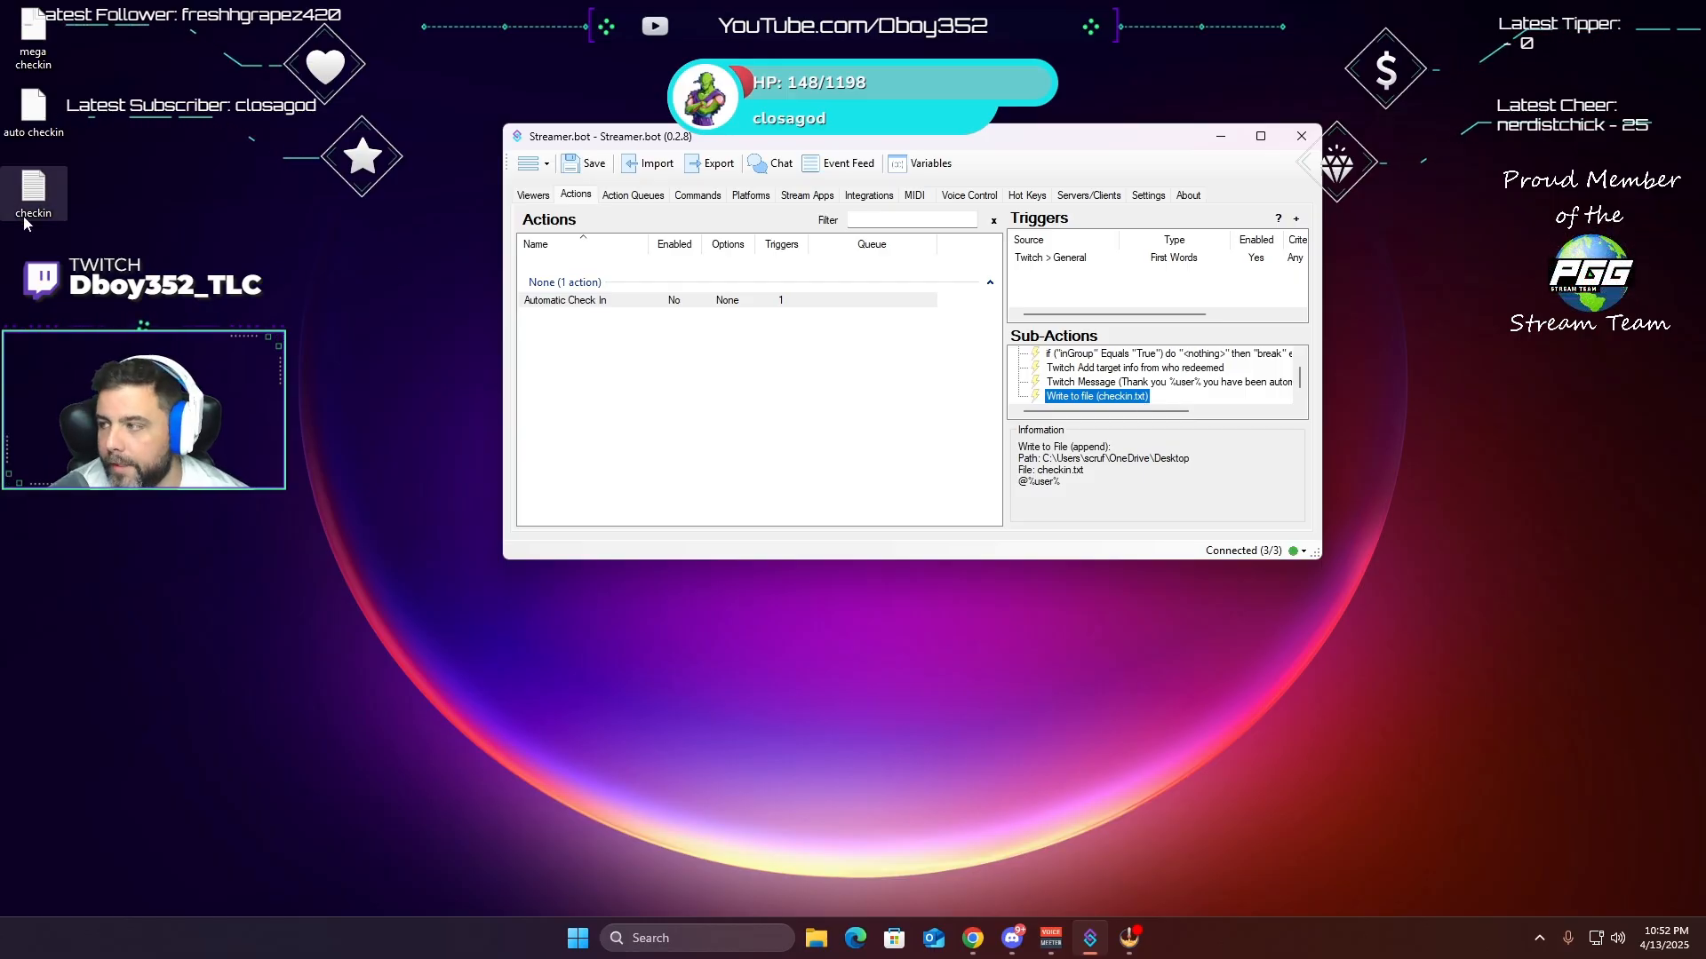
- Enable the Automatic Check In action and save the Streamer.bot configuration
left_click(746, 361)
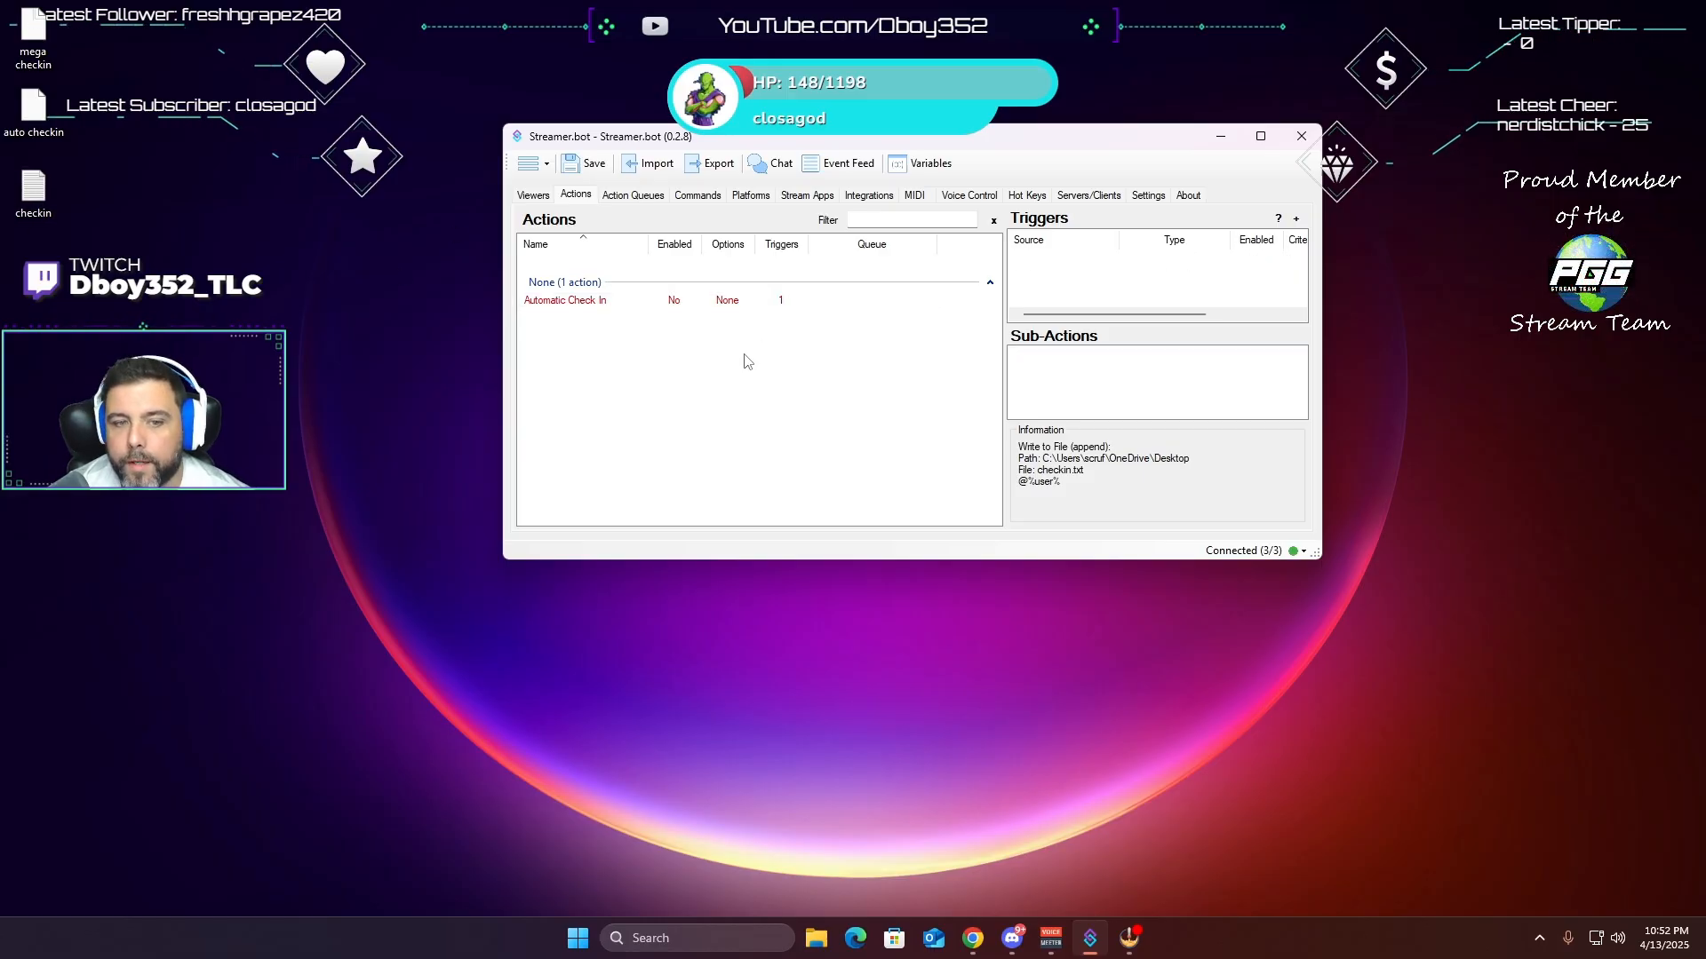
left_click(607, 305)
right_click(607, 304)
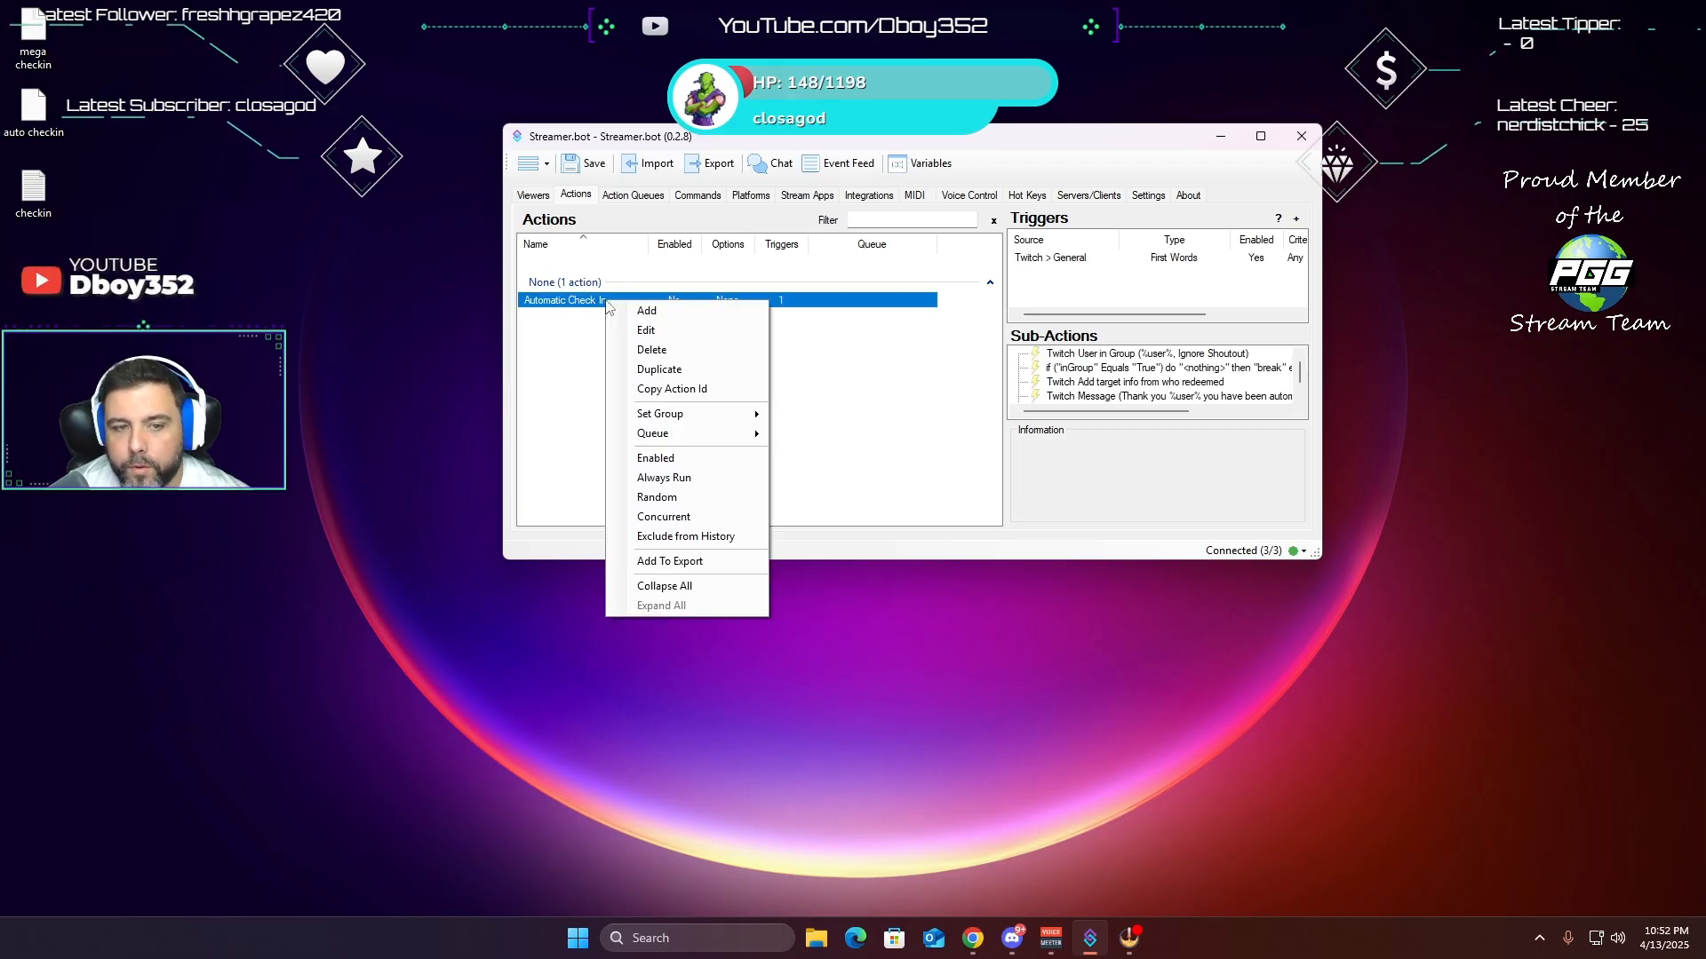
left_click(661, 459)
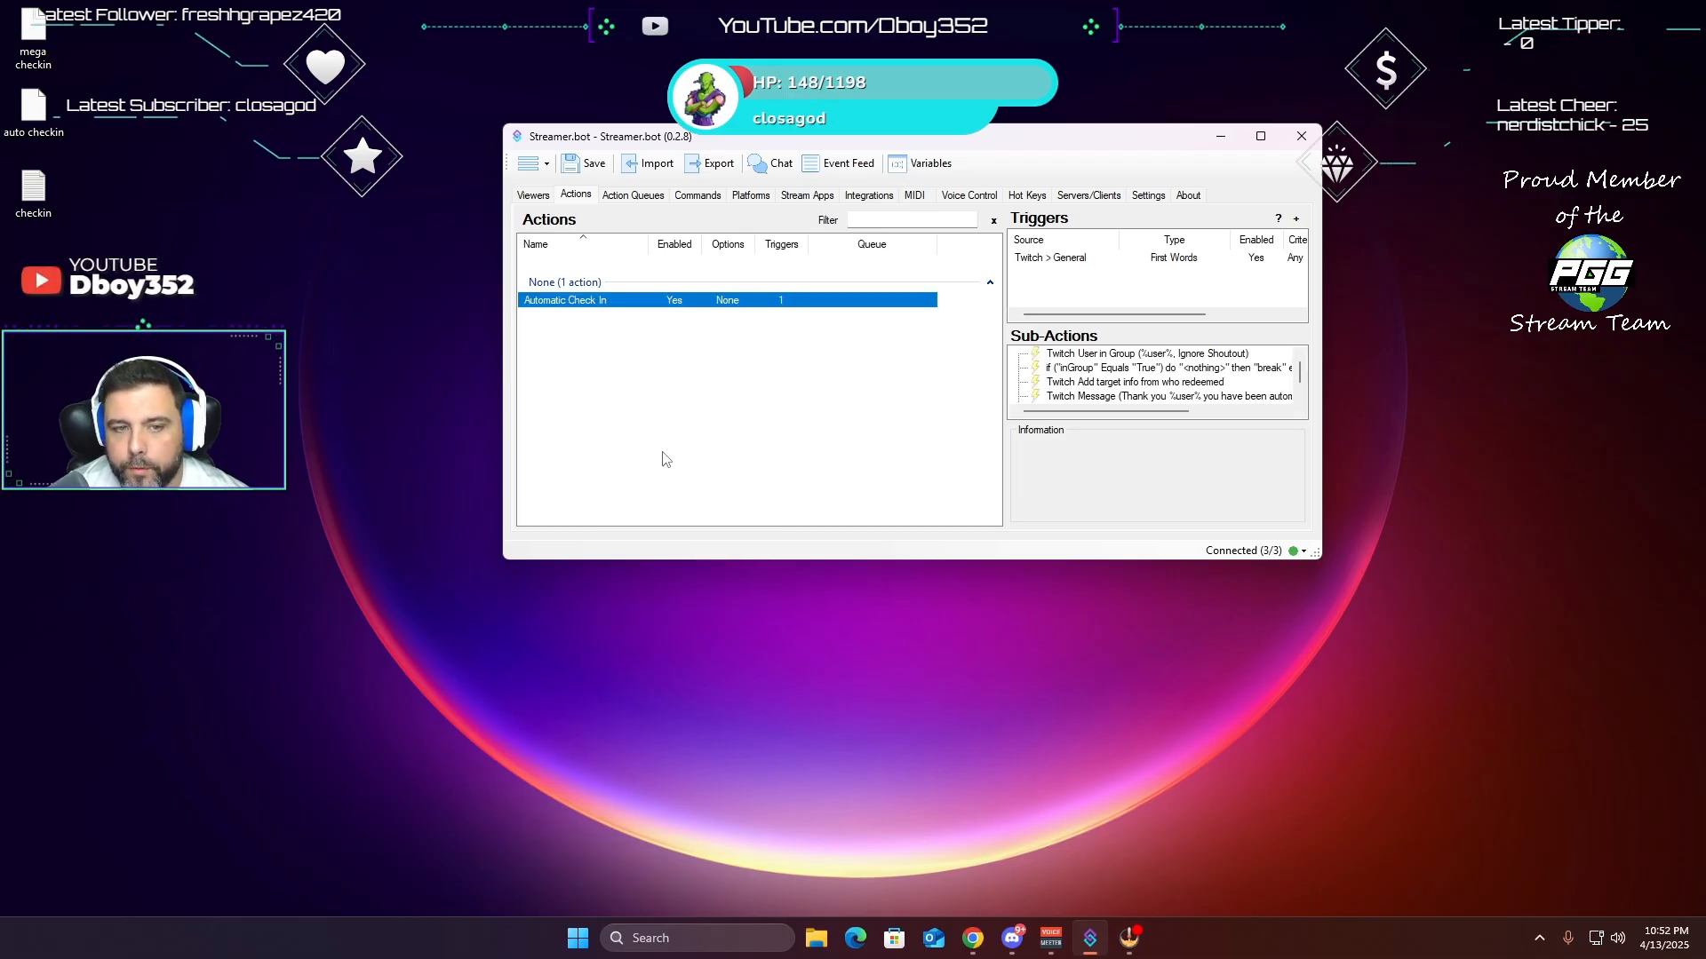
left_click(669, 427)
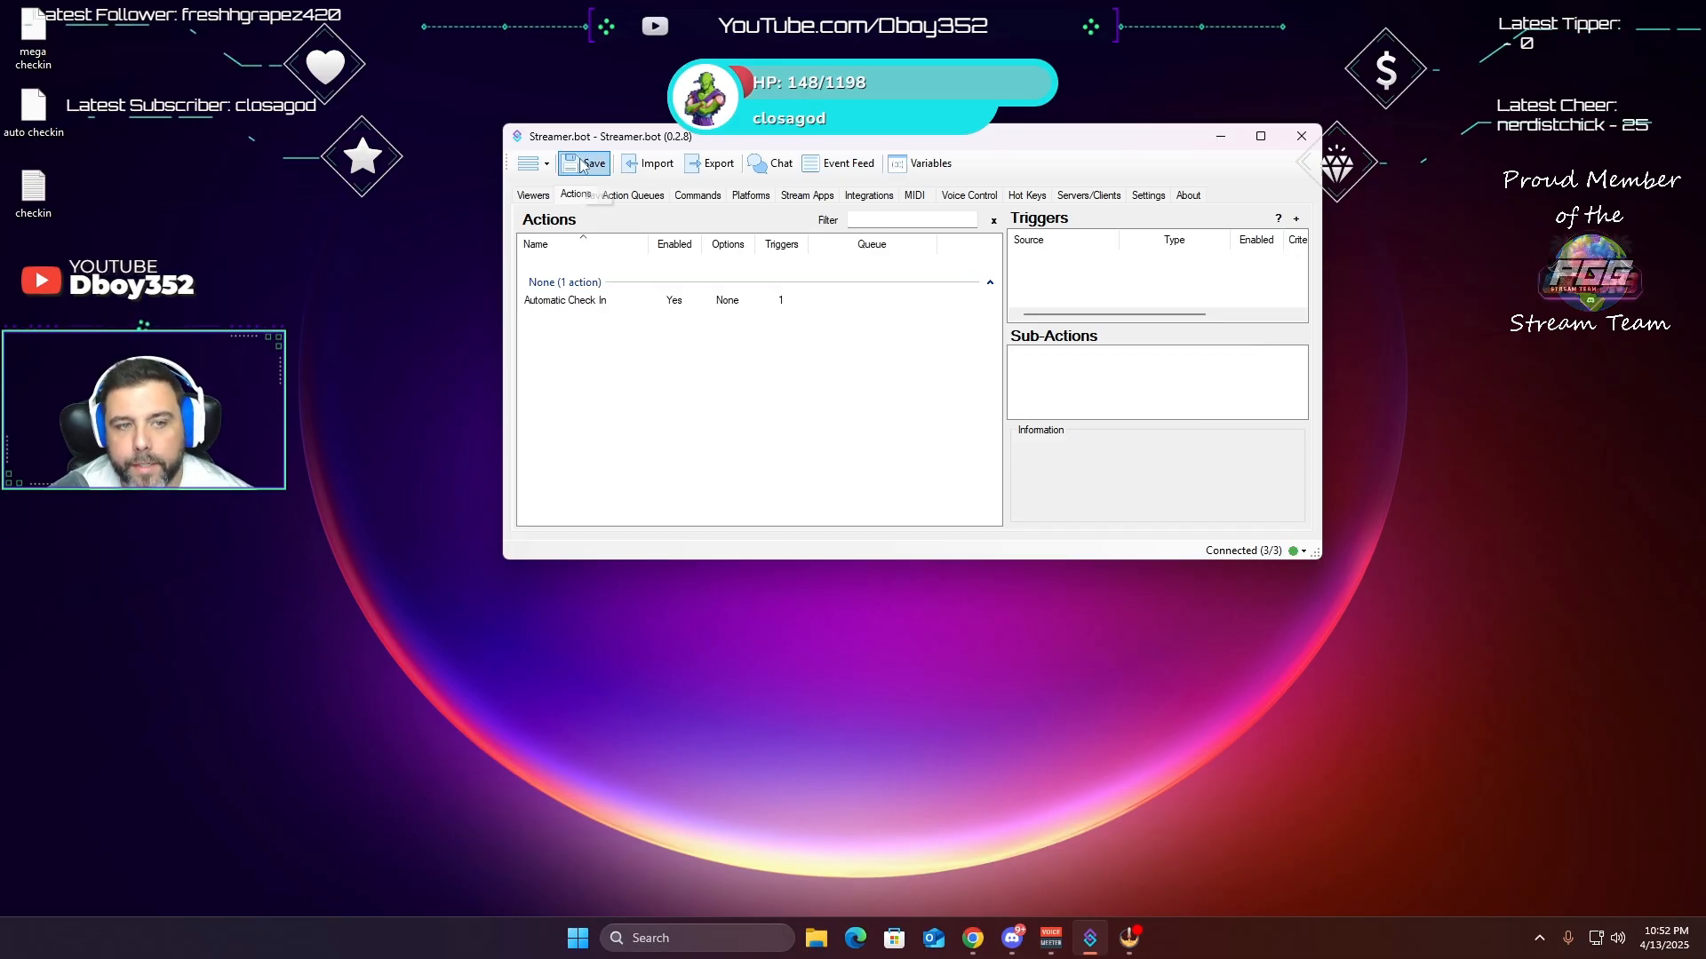
left_click(580, 166)
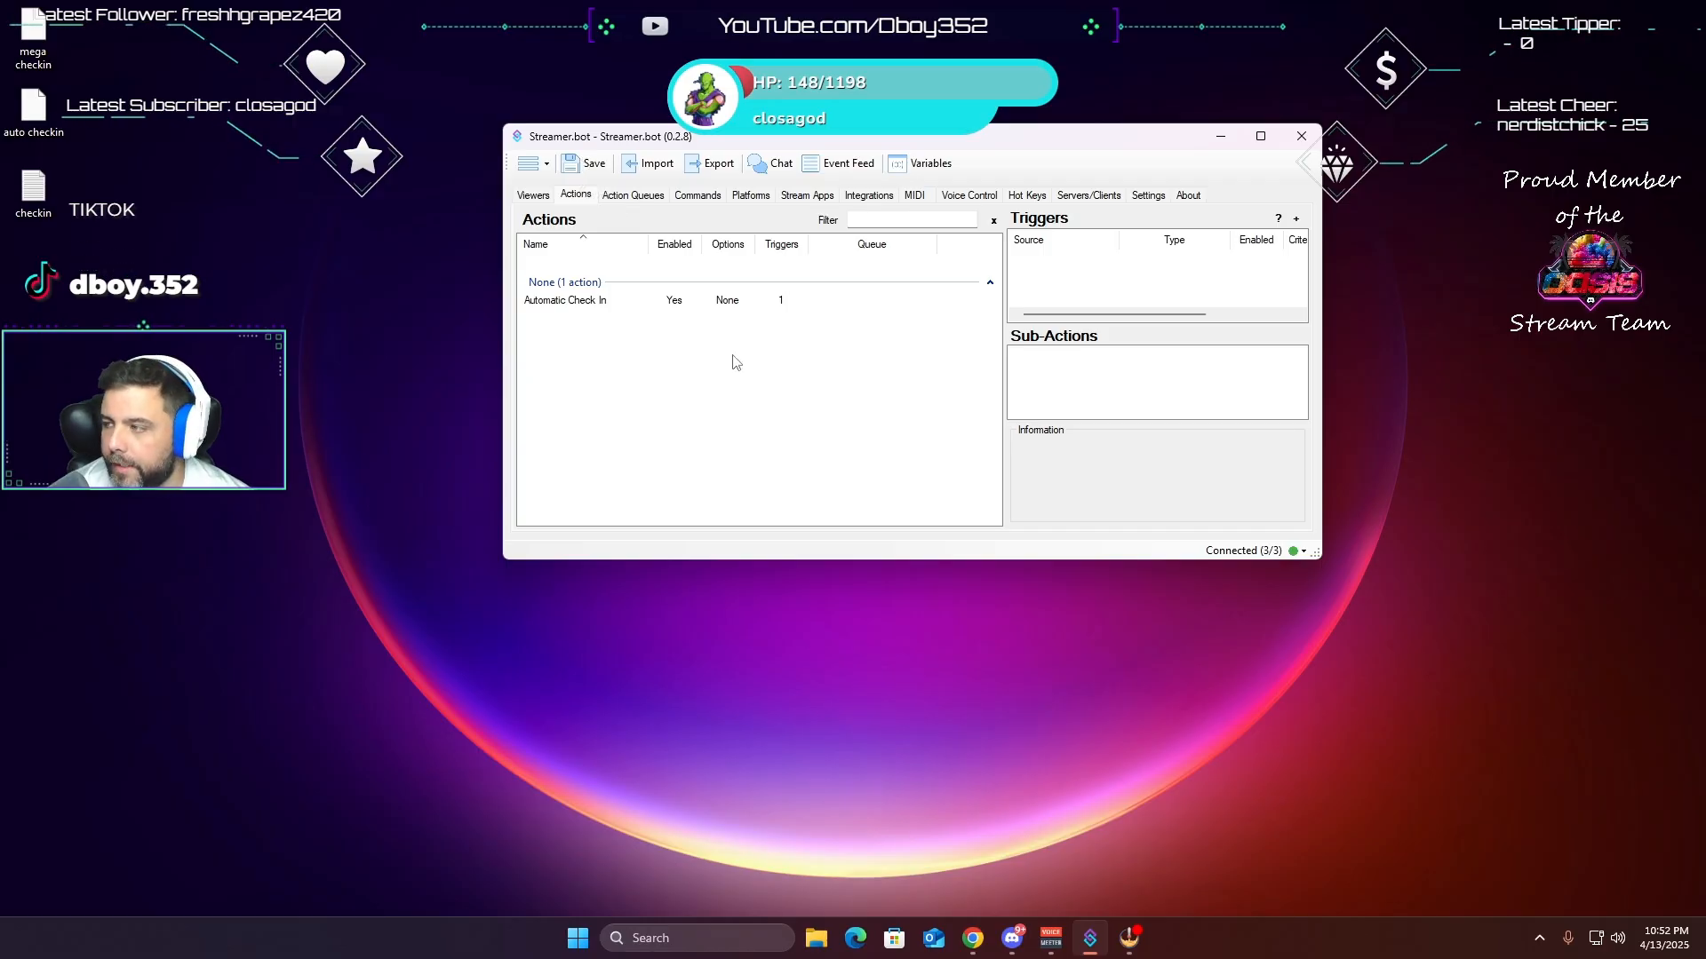
- Reset the First Words cache in the Twitch platform settings
left_click(751, 196)
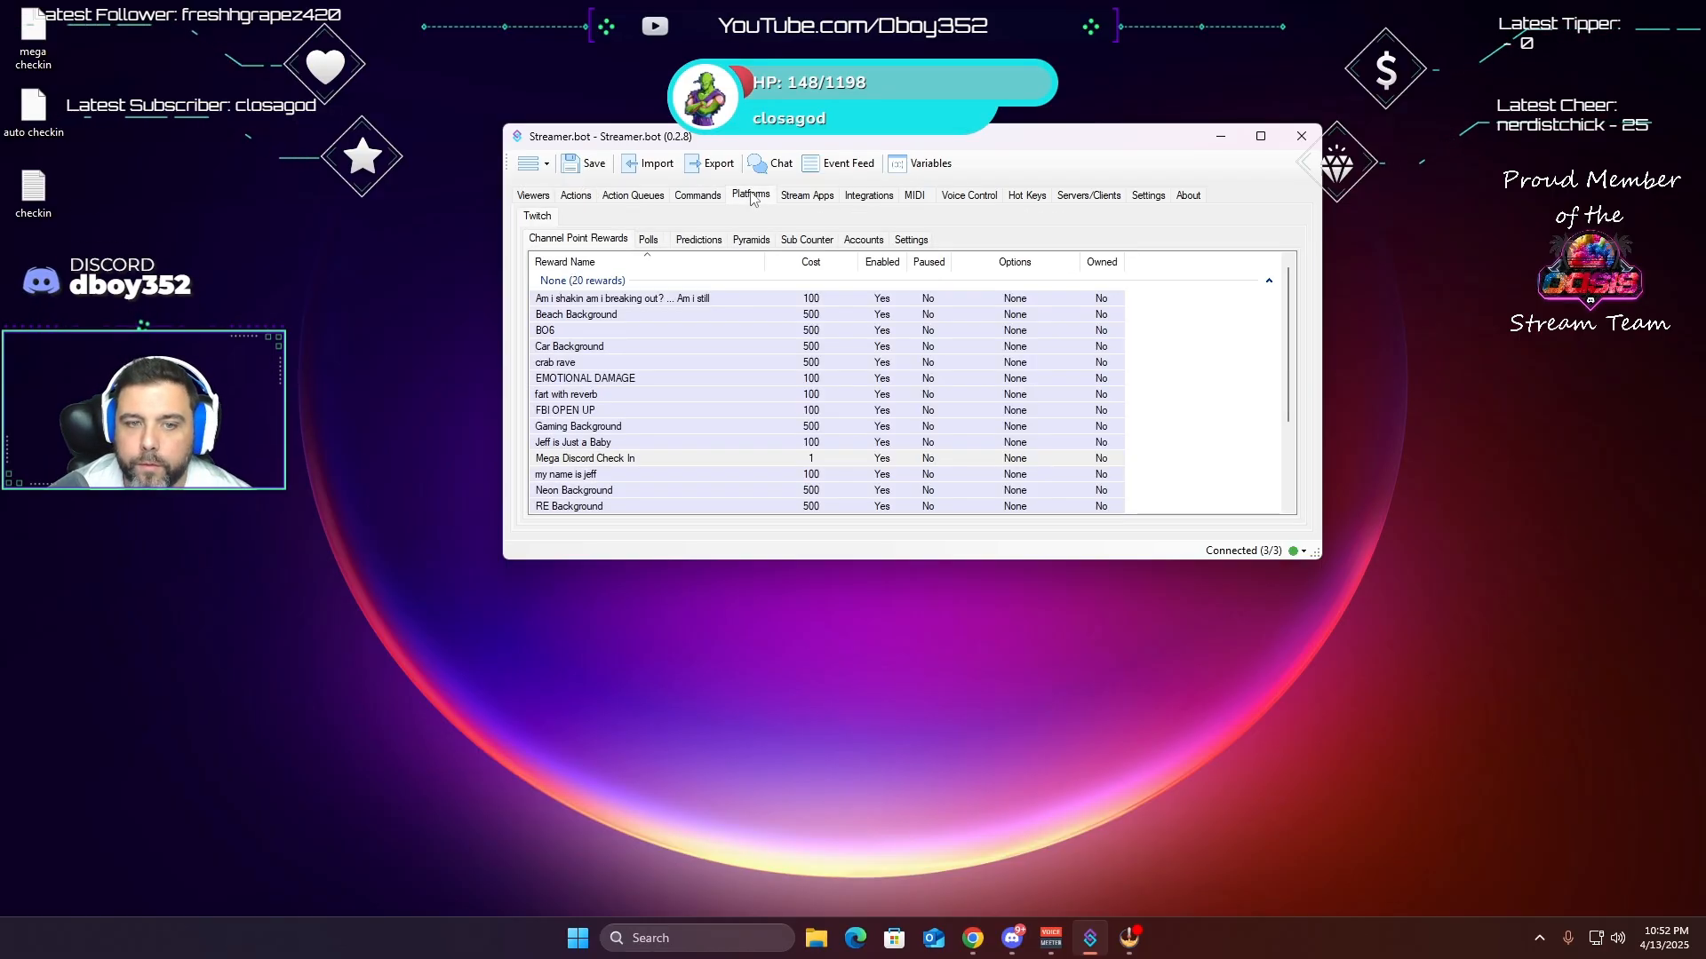
left_click(909, 240)
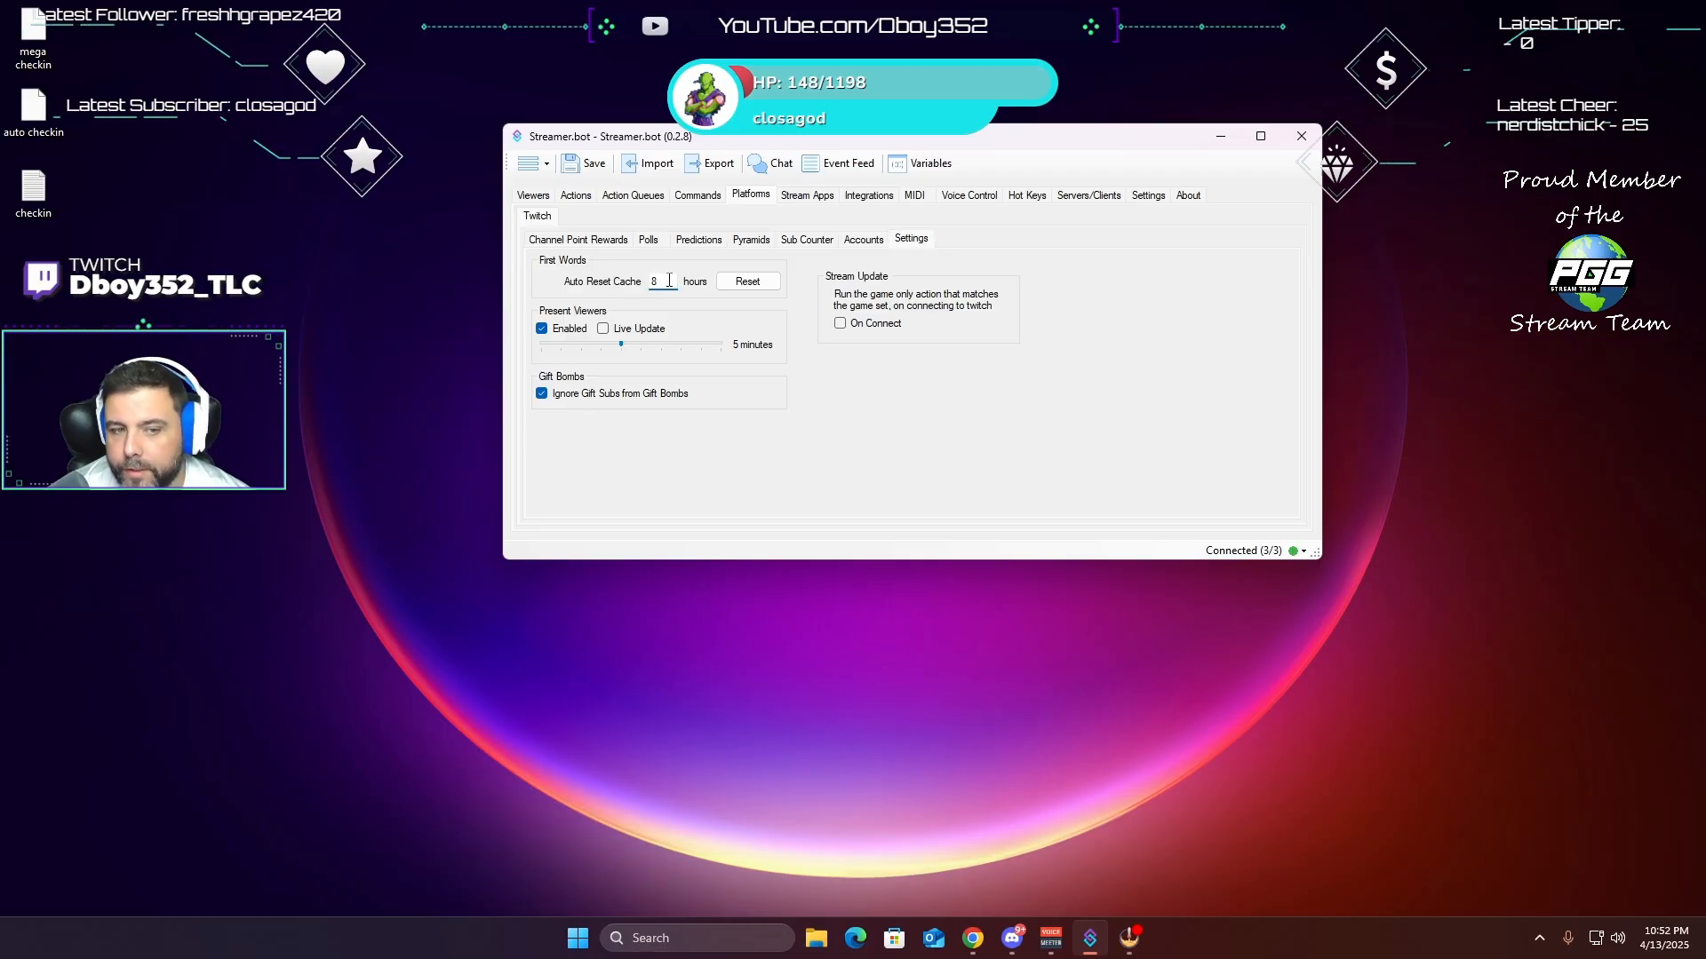
left_click(746, 283)
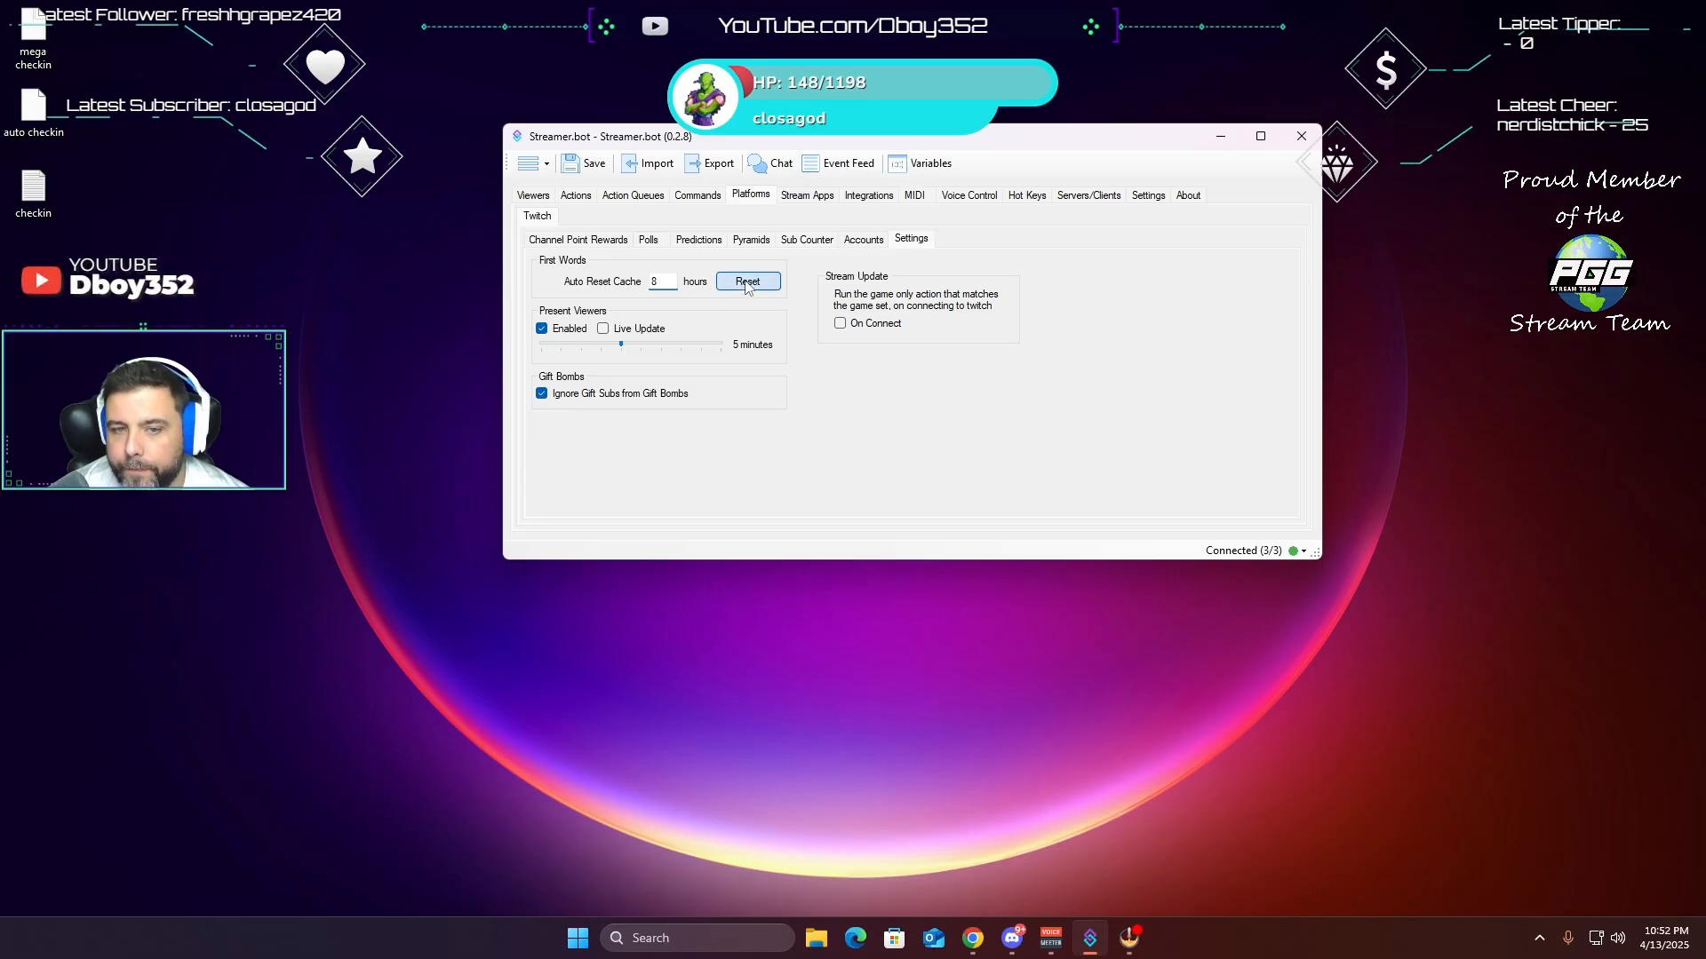
left_click(672, 280)
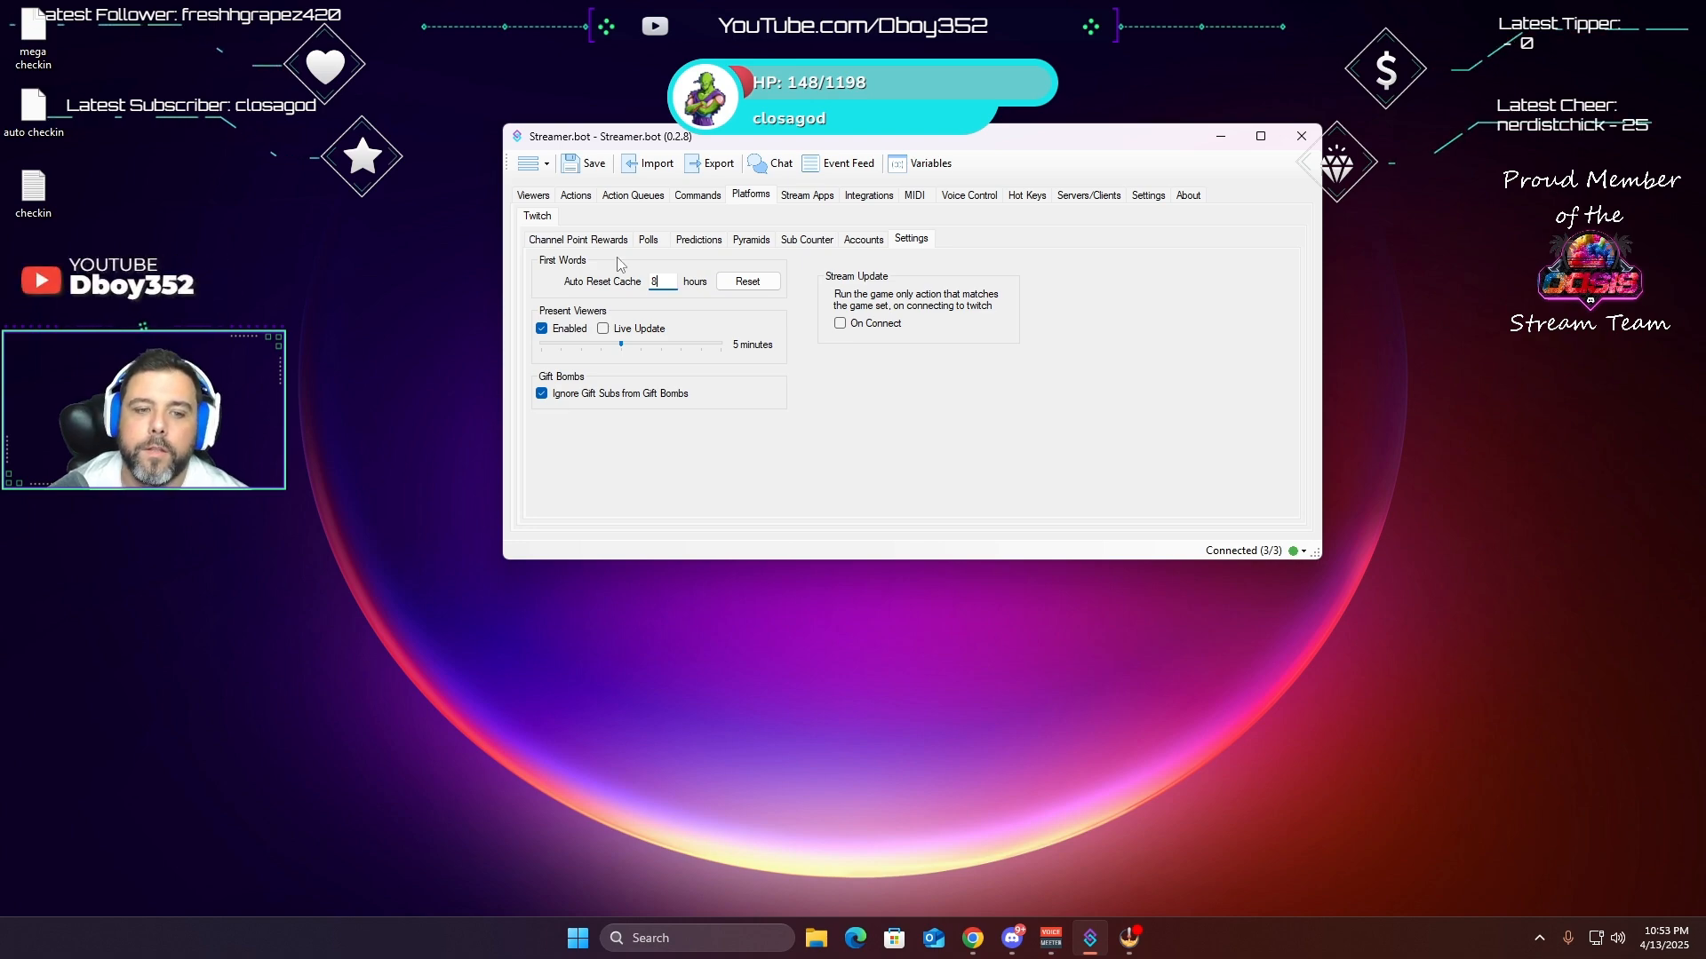
left_click(749, 283)
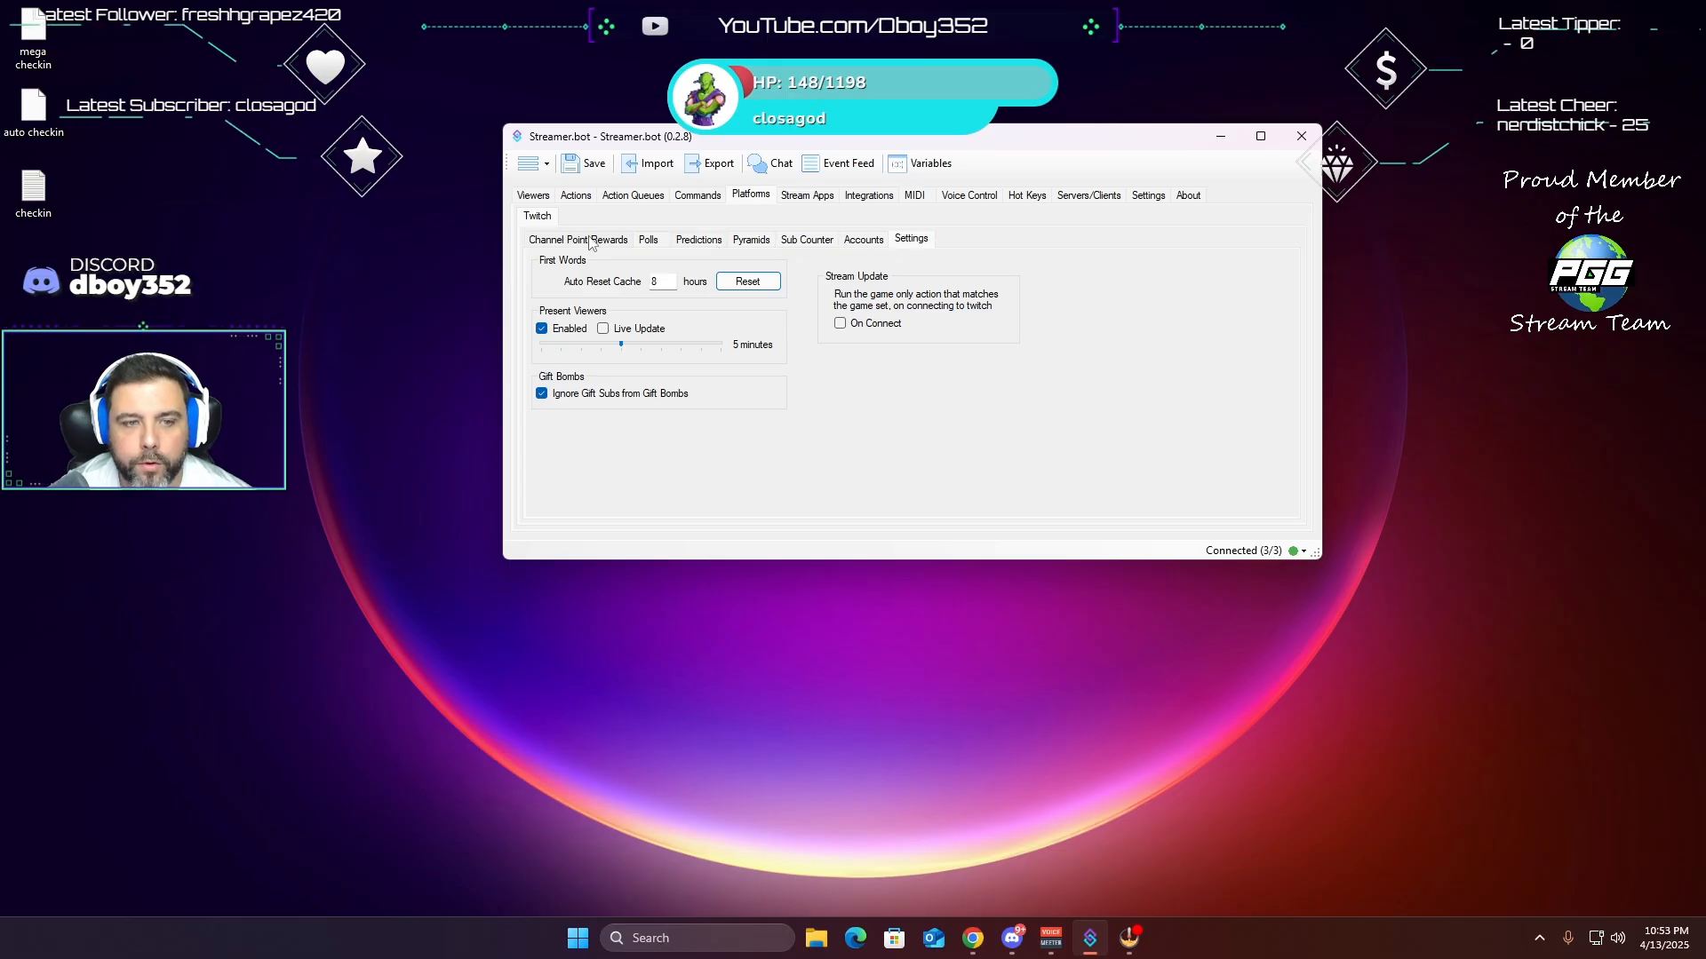
- Return to the actions list, then switch to Chrome and open the stream chat of the streamer's own Twitch channel
left_click(584, 243)
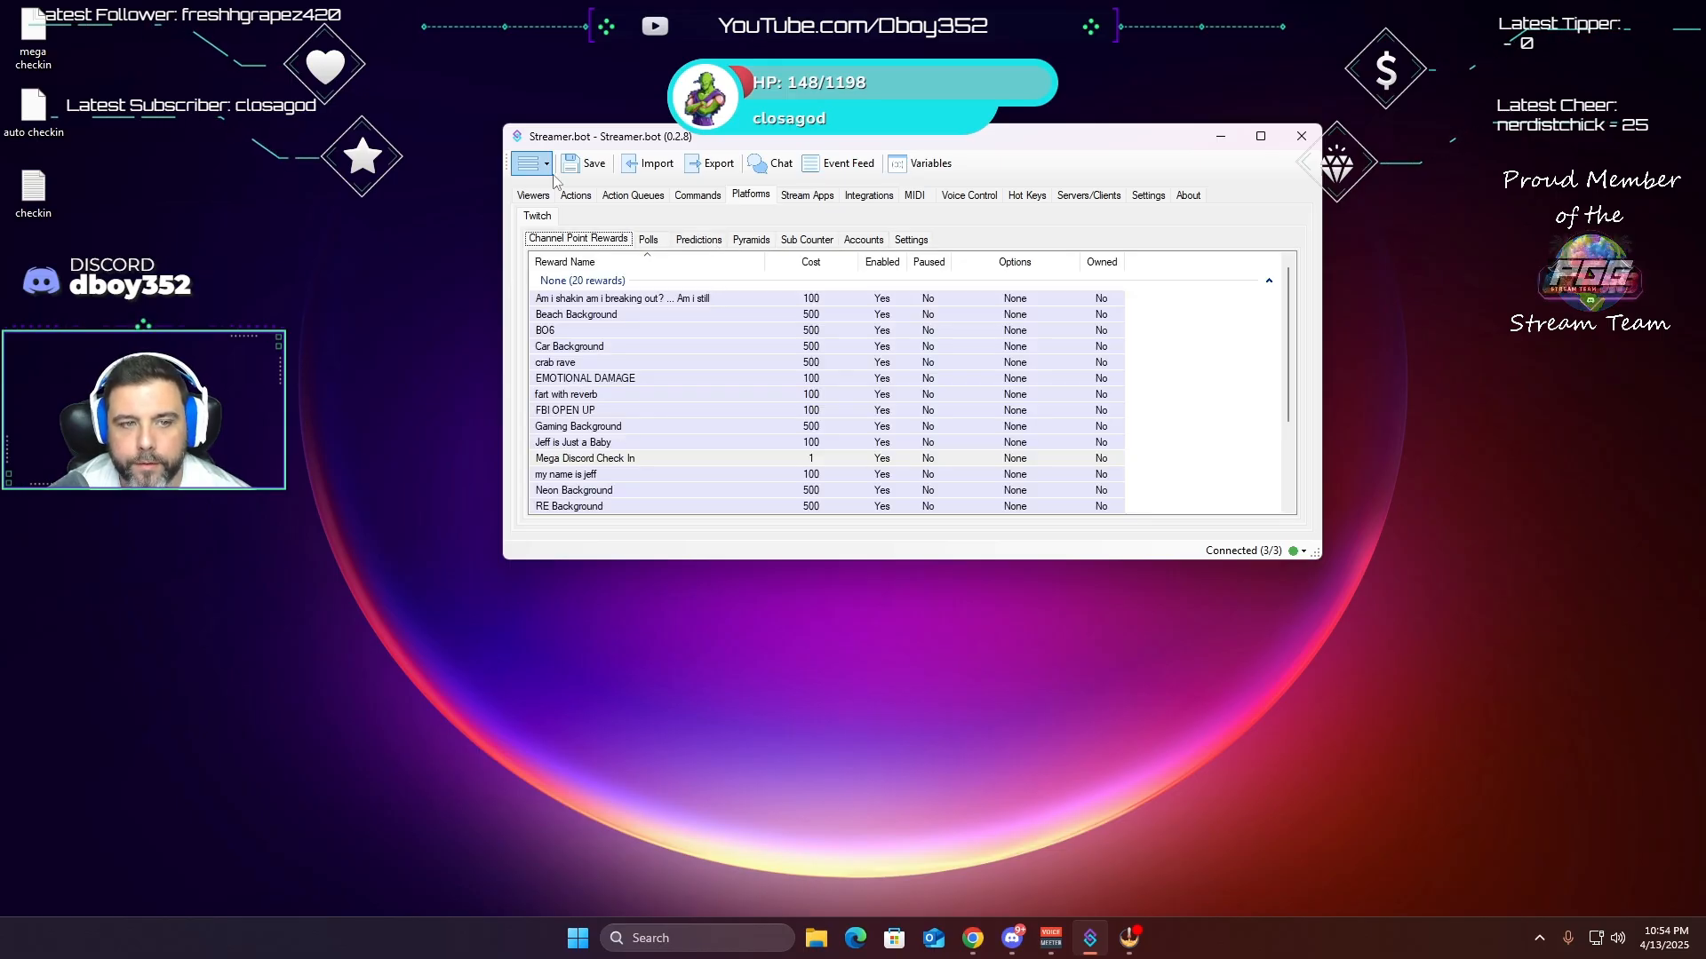
left_click(576, 195)
left_click(972, 938)
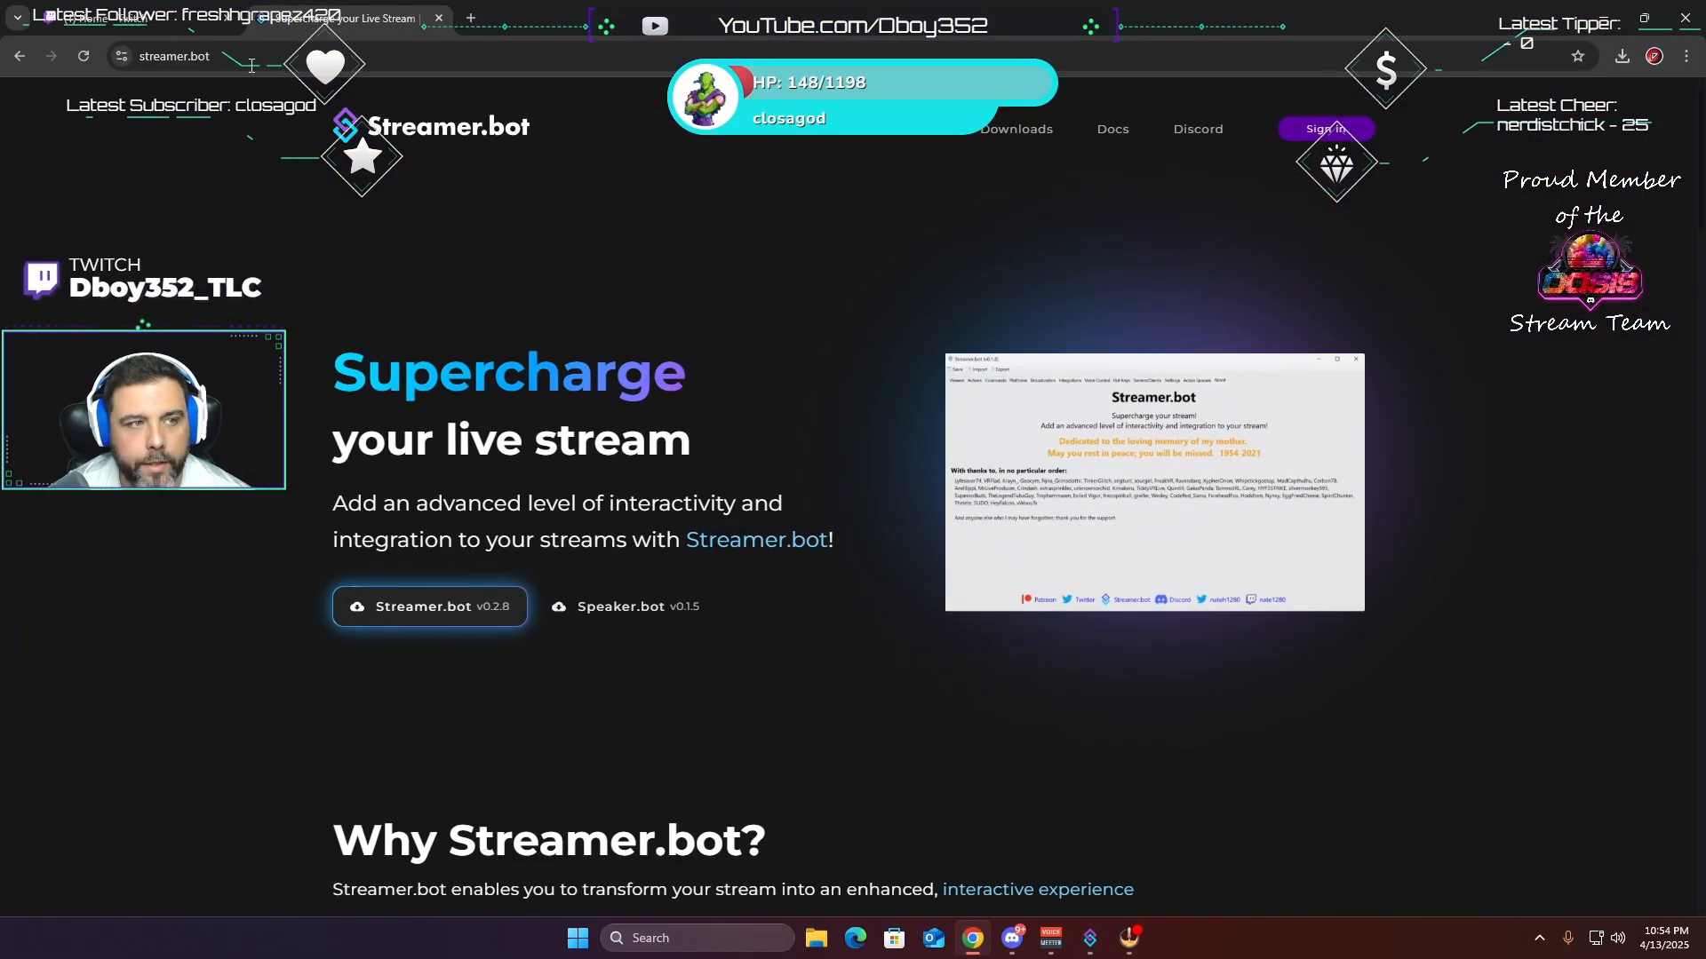
left_click(148, 18)
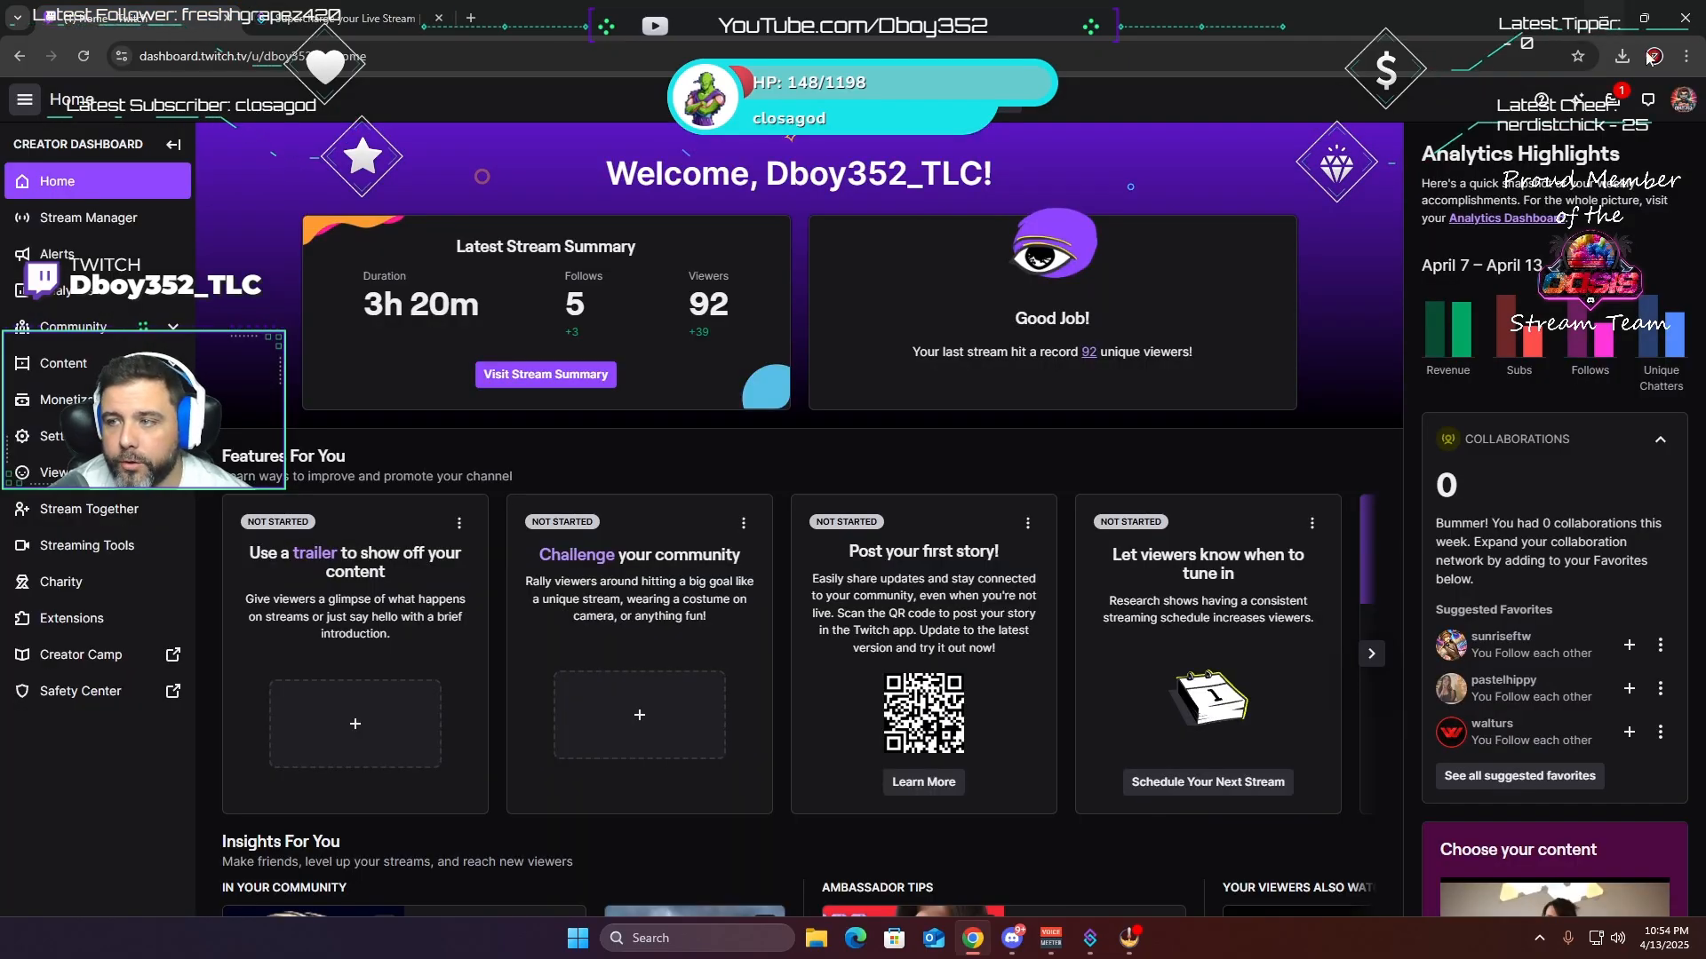
left_click(1677, 109)
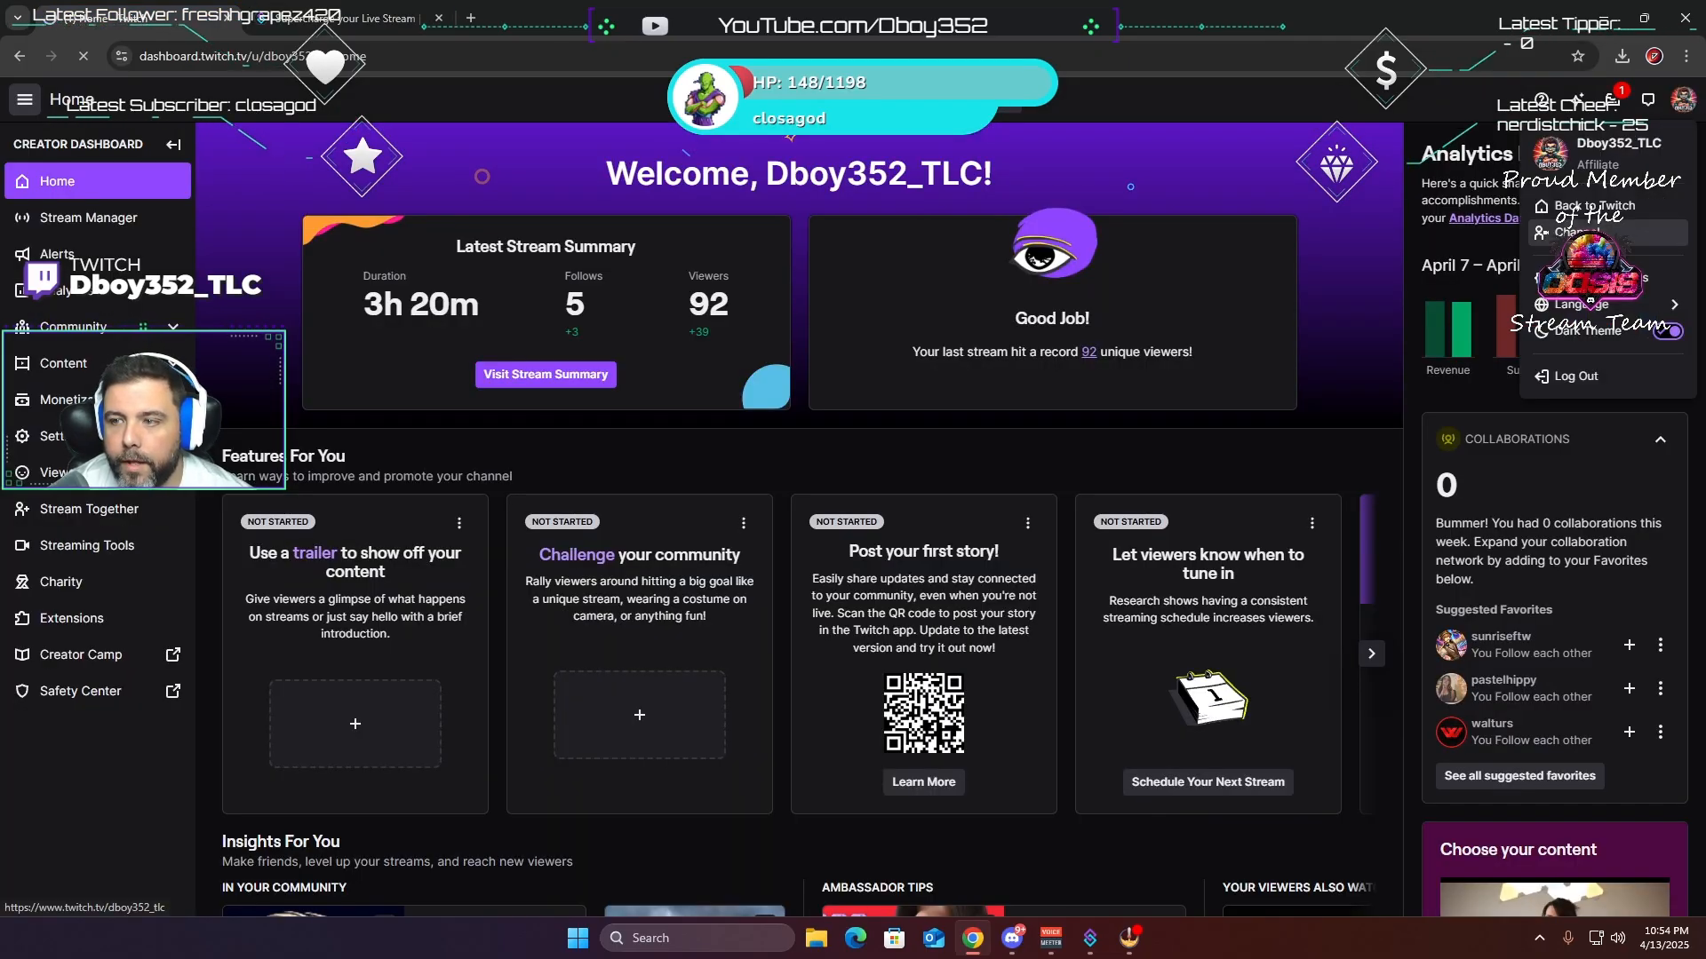
left_click(1590, 232)
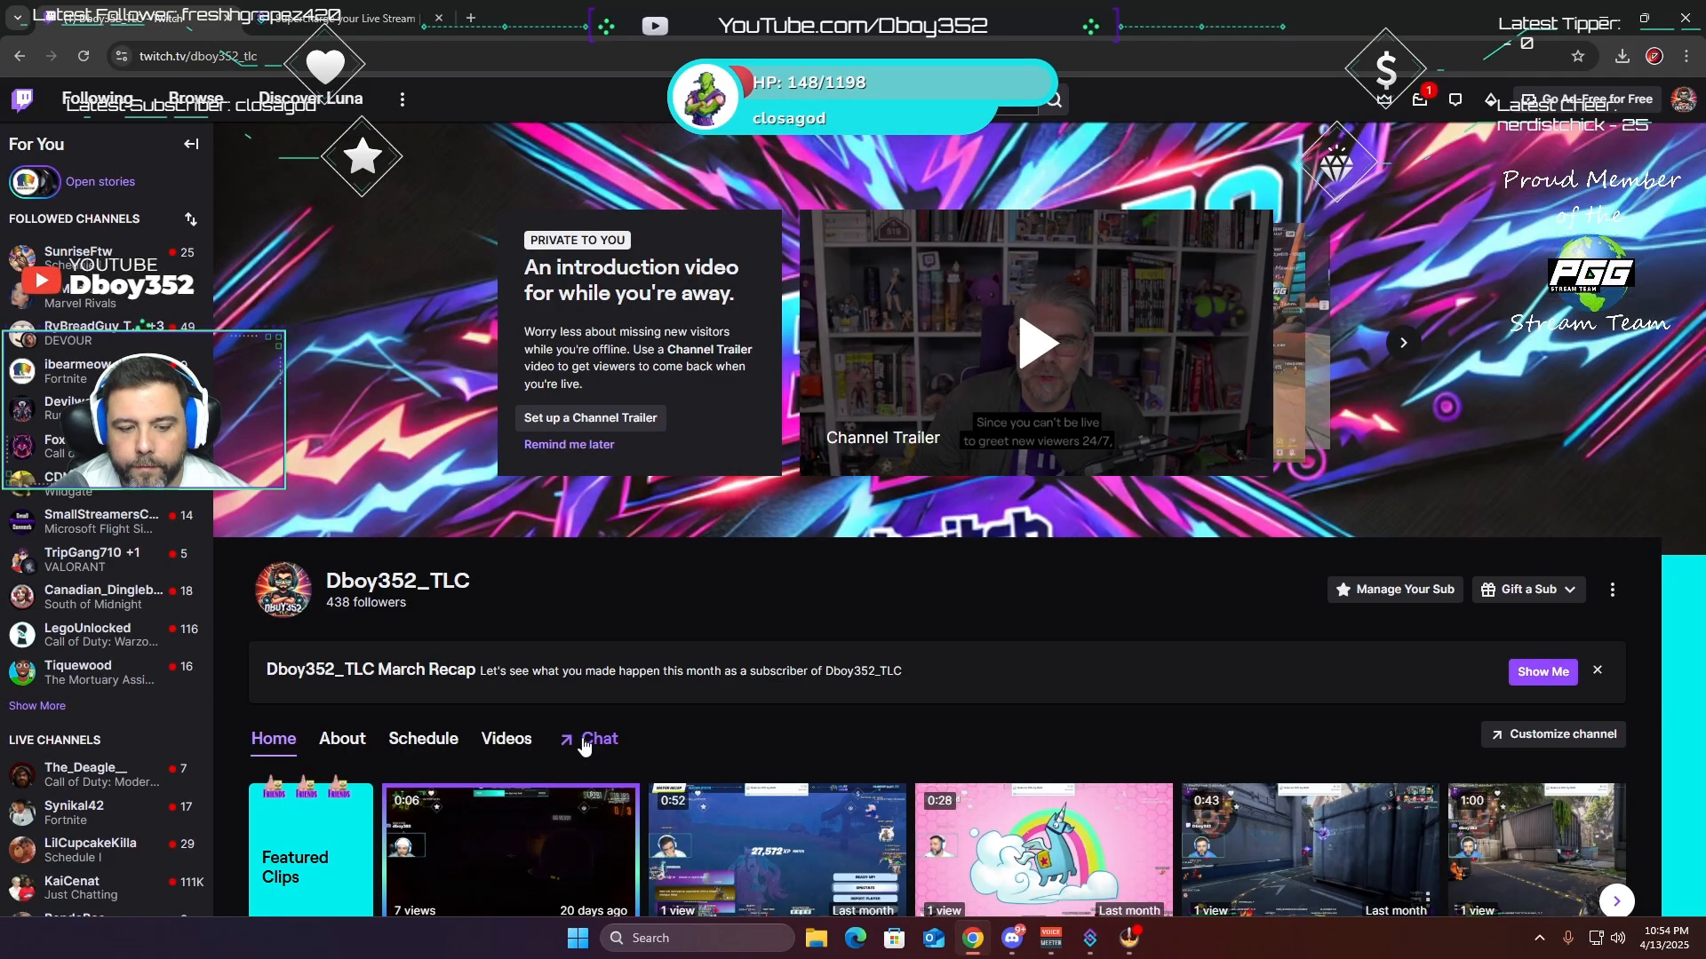
left_click(588, 739)
- Send the test message "12" in the Twitch stream chat
left_click(1534, 855)
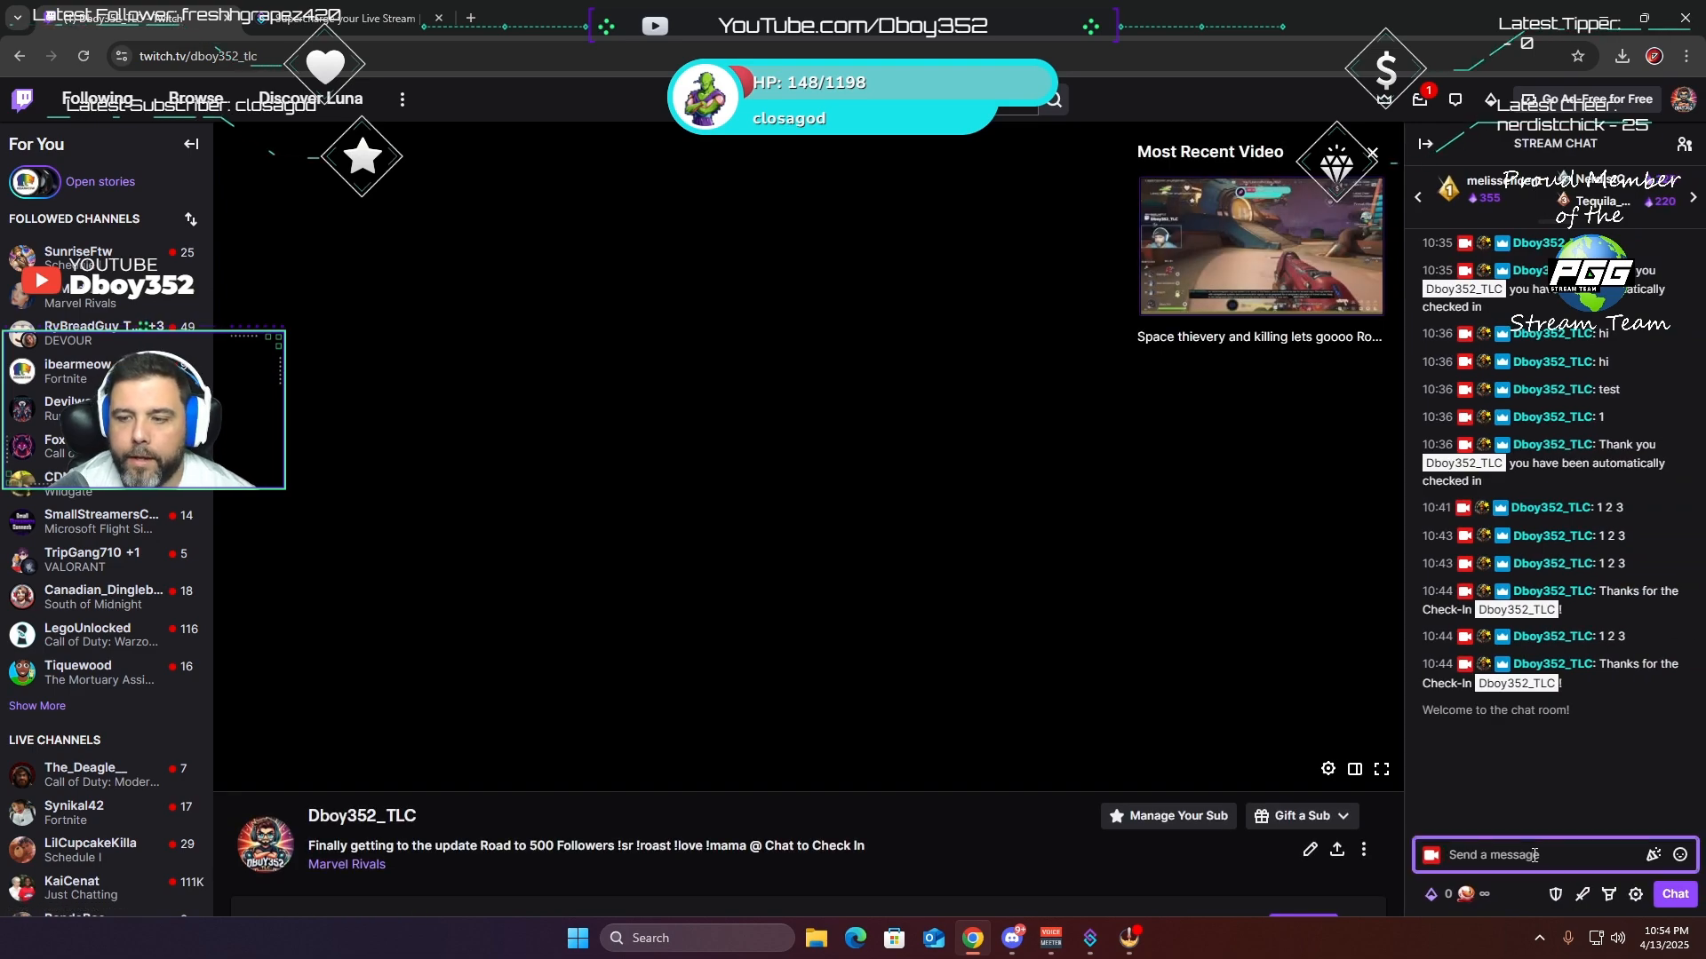
type("12")
key("Return")
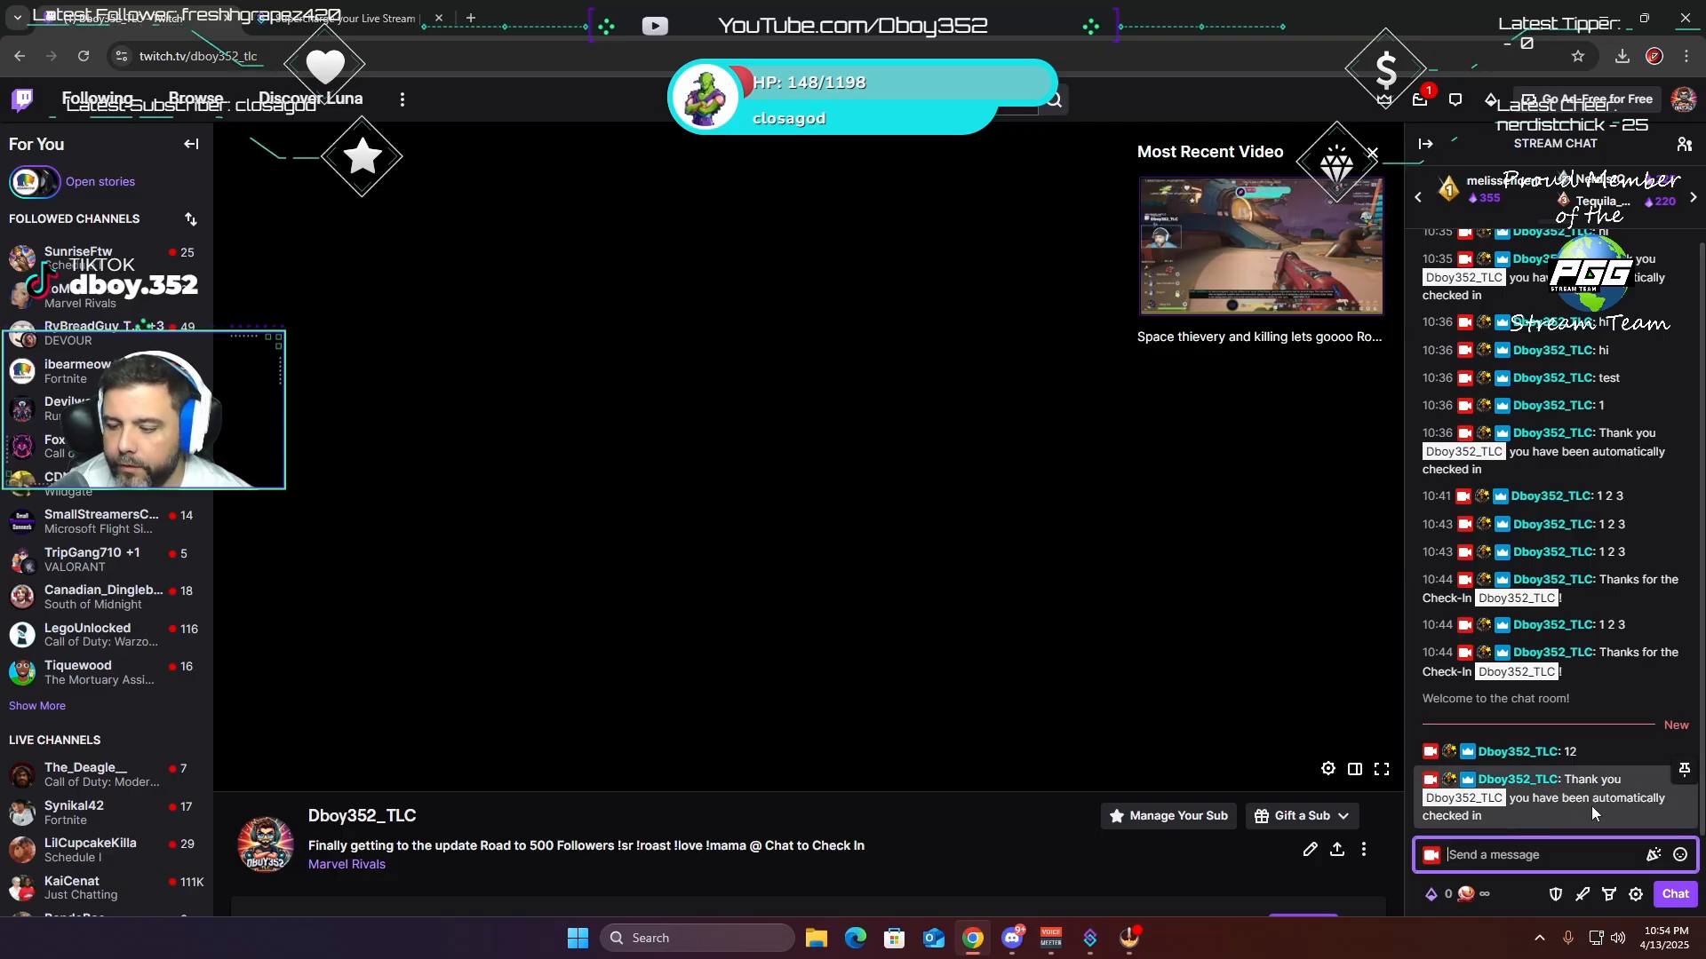
- Open the checkin file from the desktop, delete all of its text, and save it empty
left_click(1604, 18)
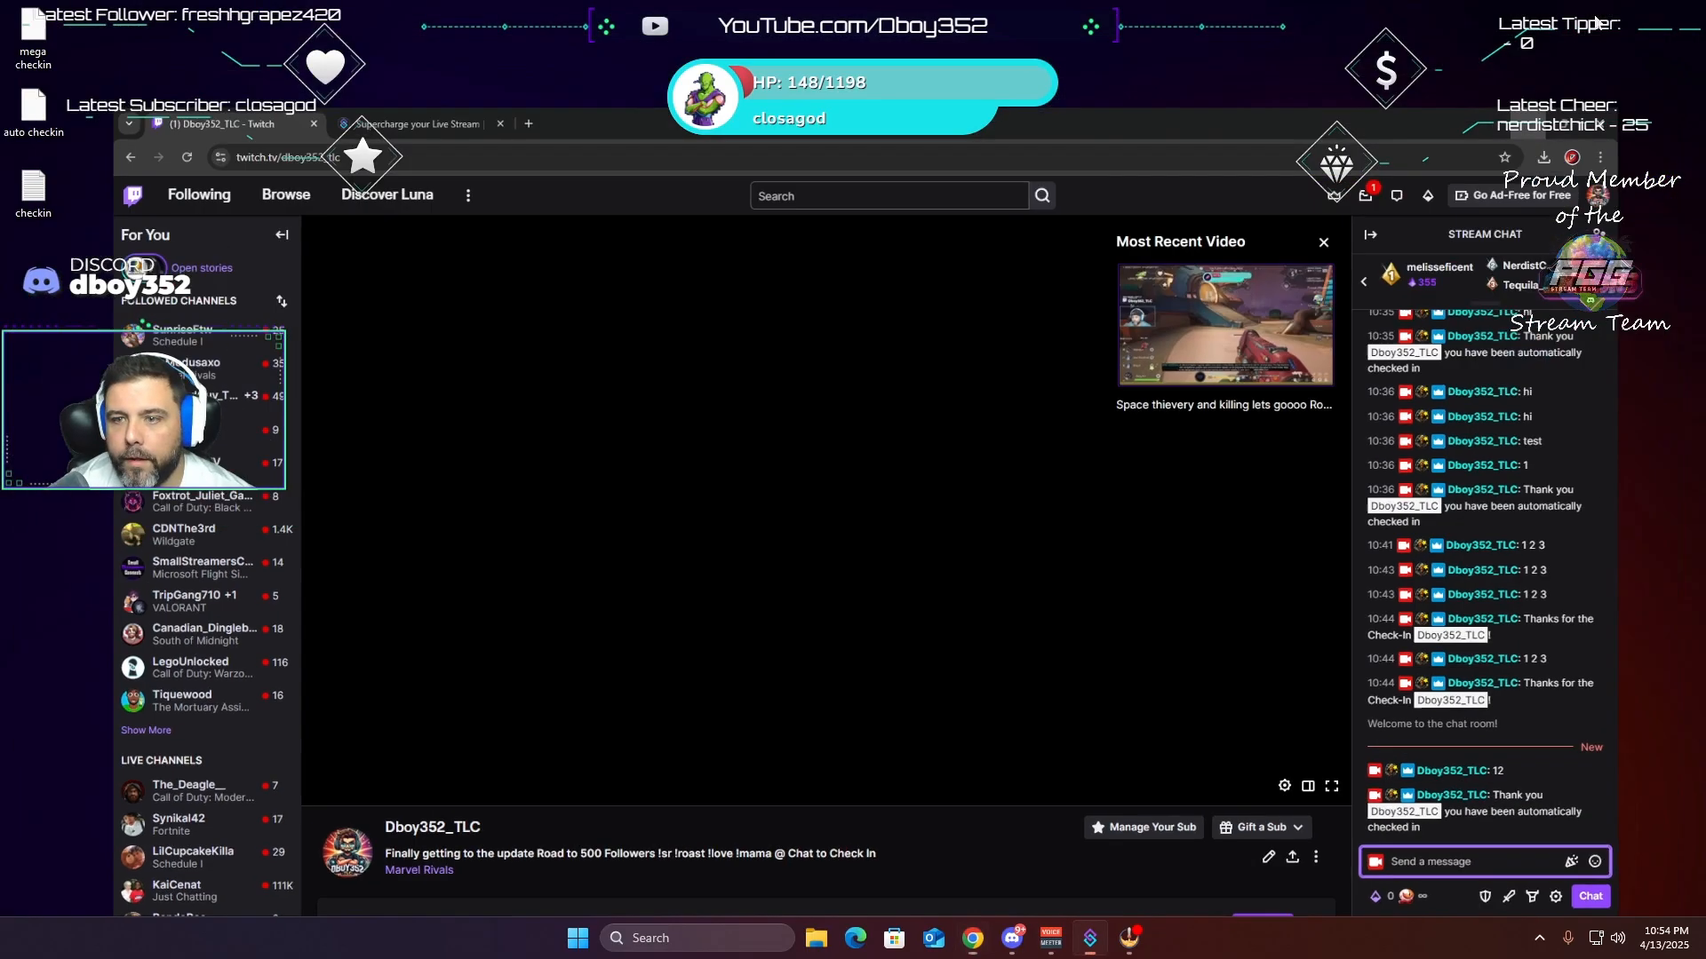
double_click(36, 201)
left_click_drag(434, 196, 866, 198)
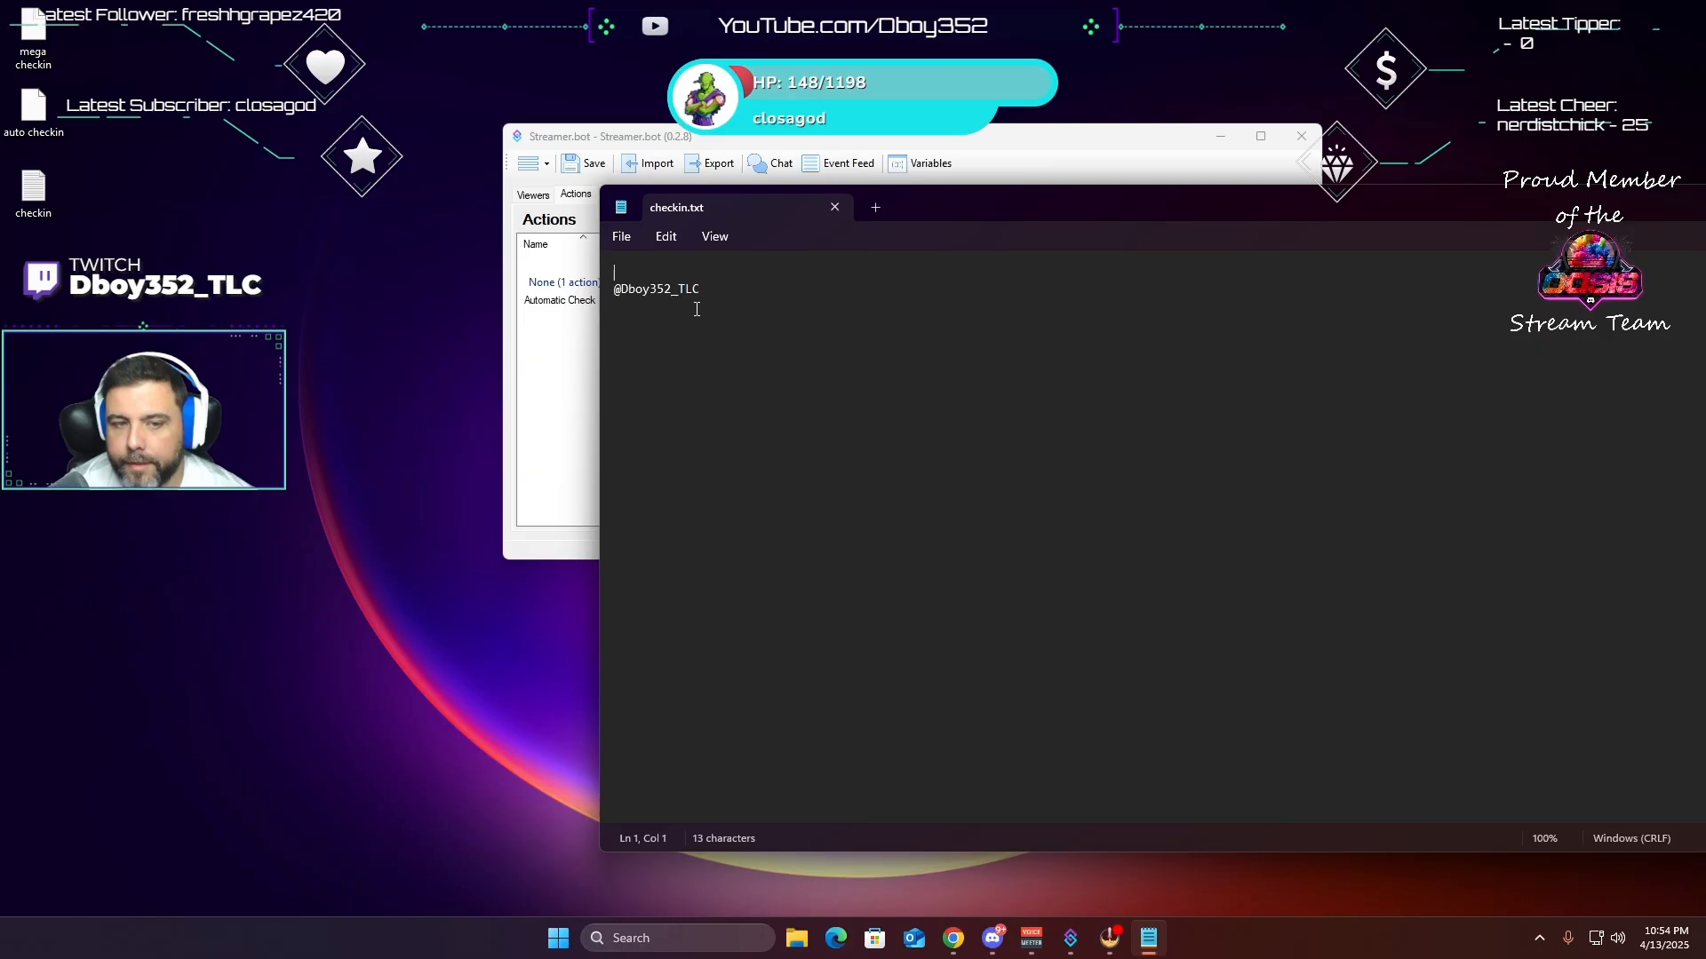
key("ctrl+a")
key("BackSpace")
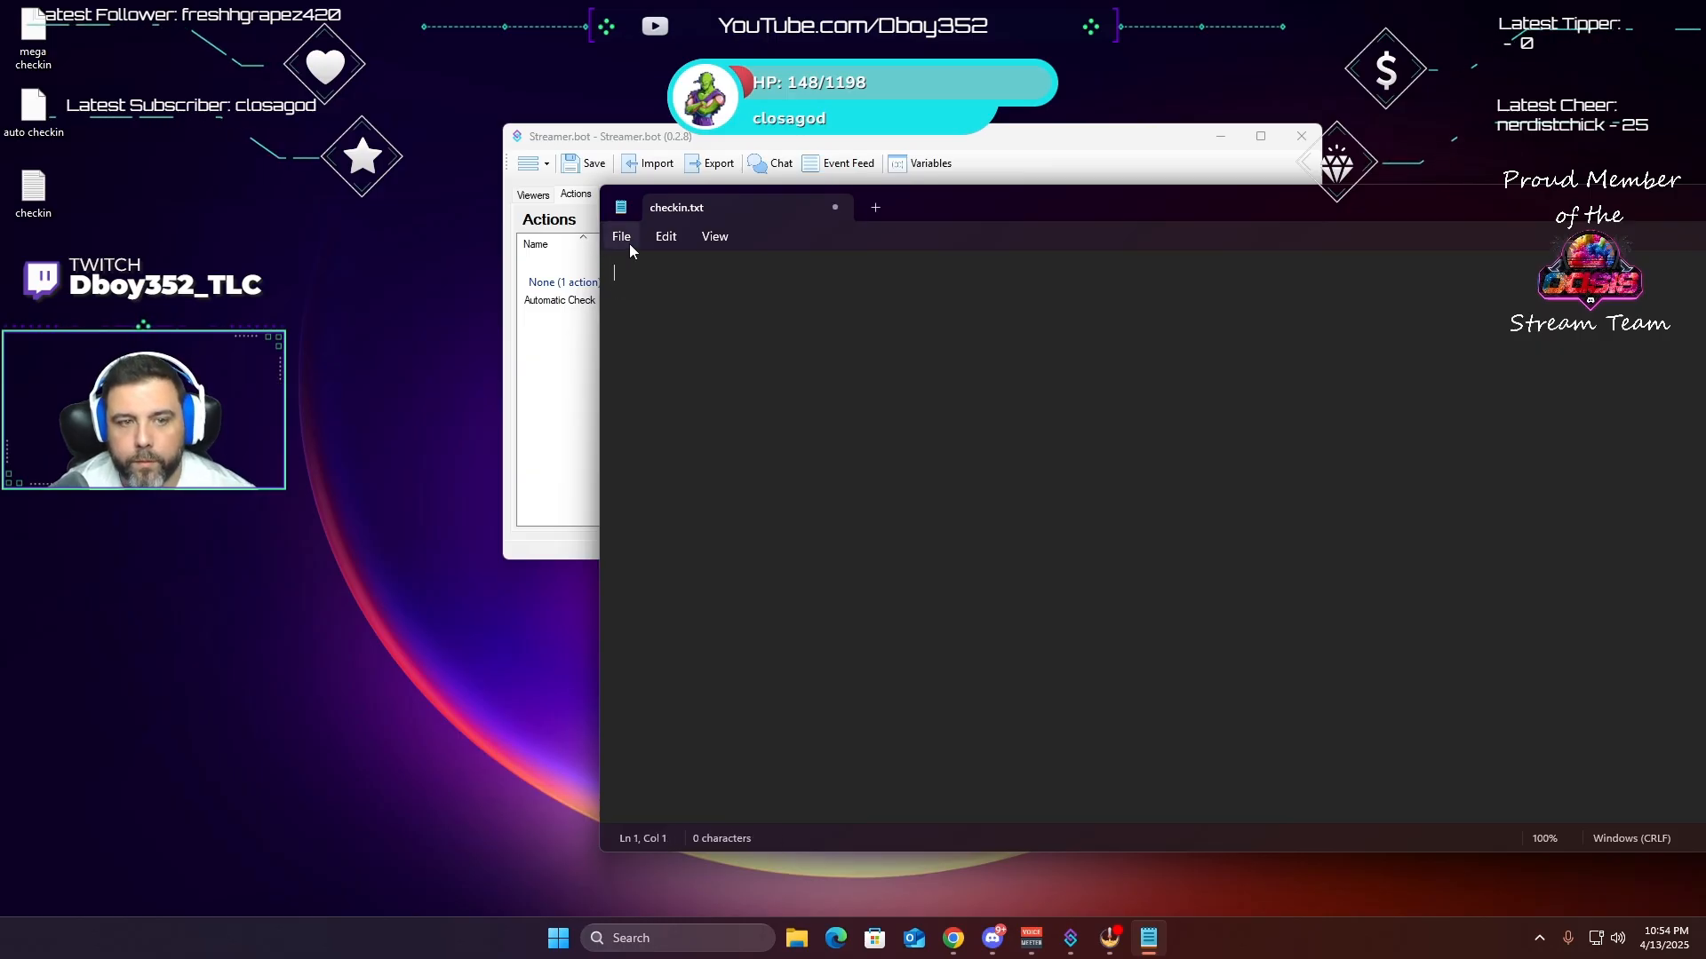
left_click(622, 237)
left_click(639, 386)
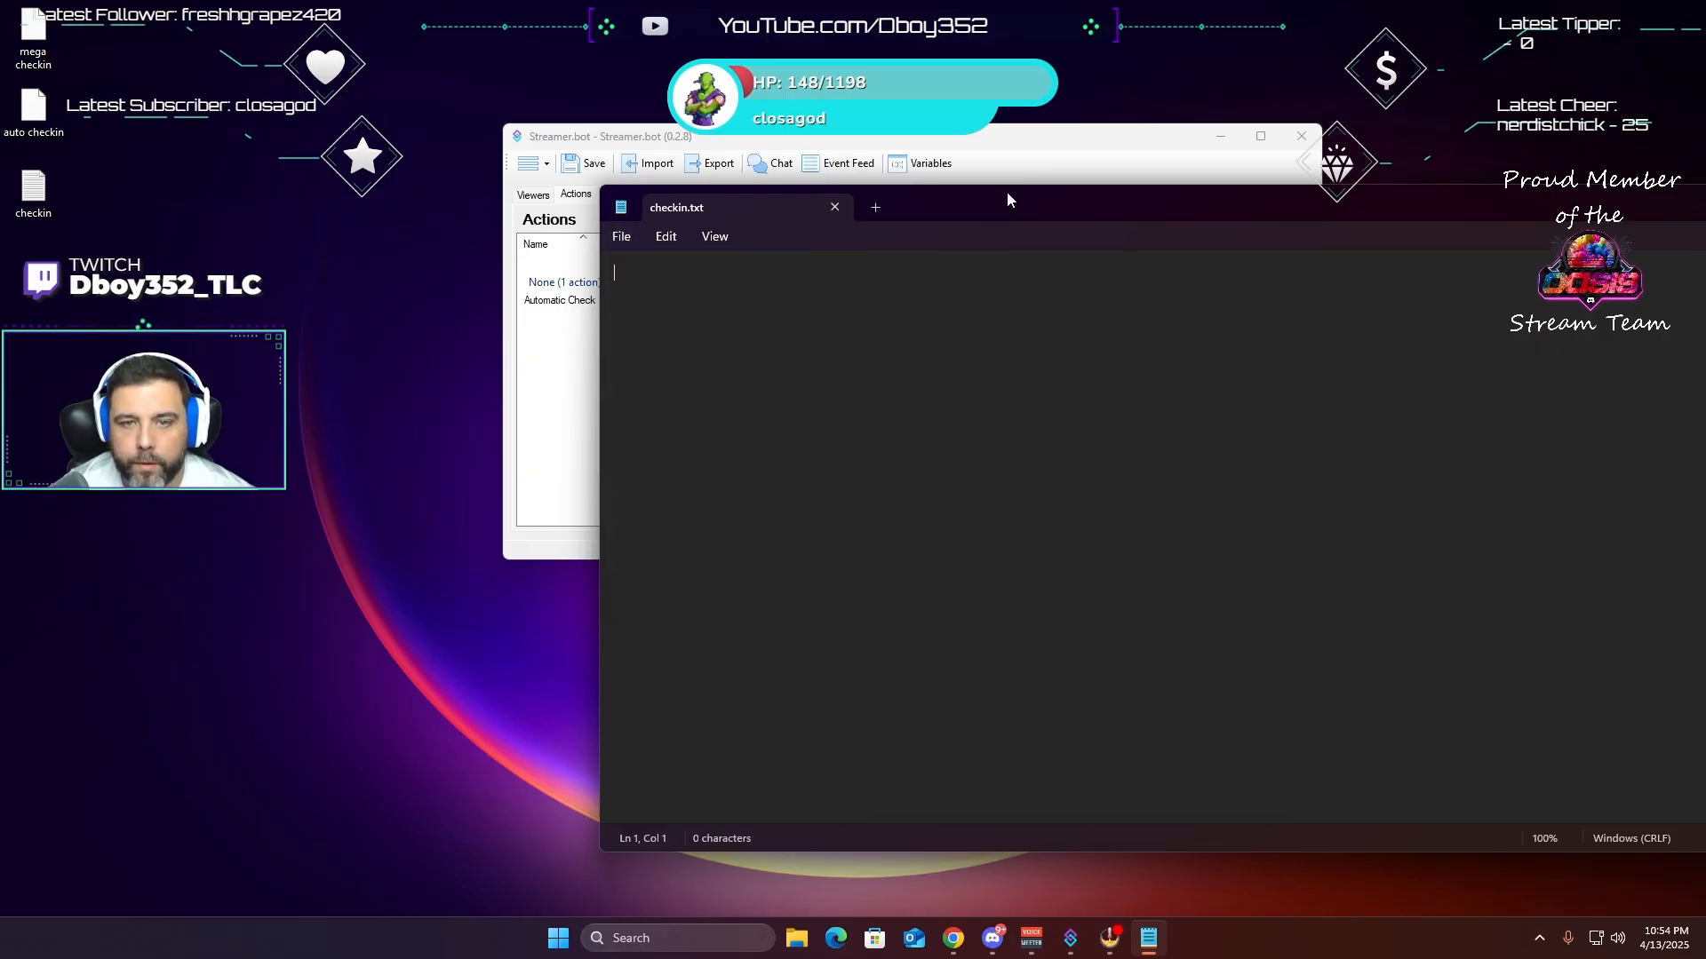
- Close the empty checkin file and reset the First Words cache in Streamer.bot's Twitch platform settings
left_click(1011, 153)
left_click_drag(1457, 204, 1090, 205)
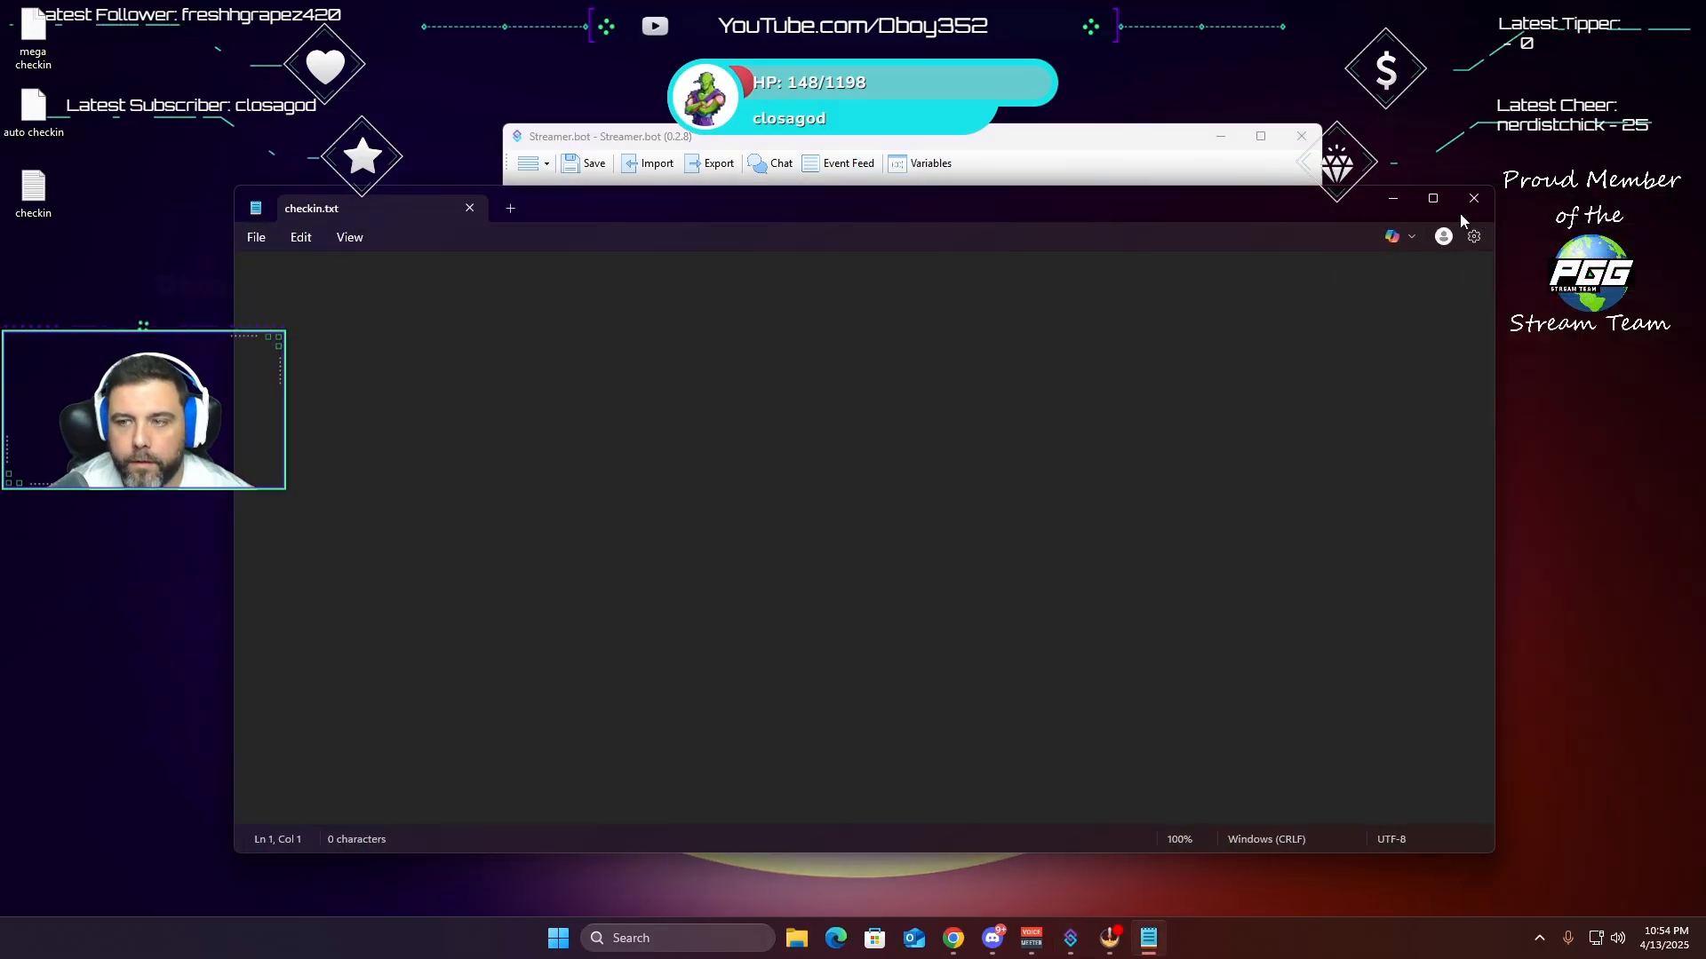
left_click(1477, 204)
left_click(751, 195)
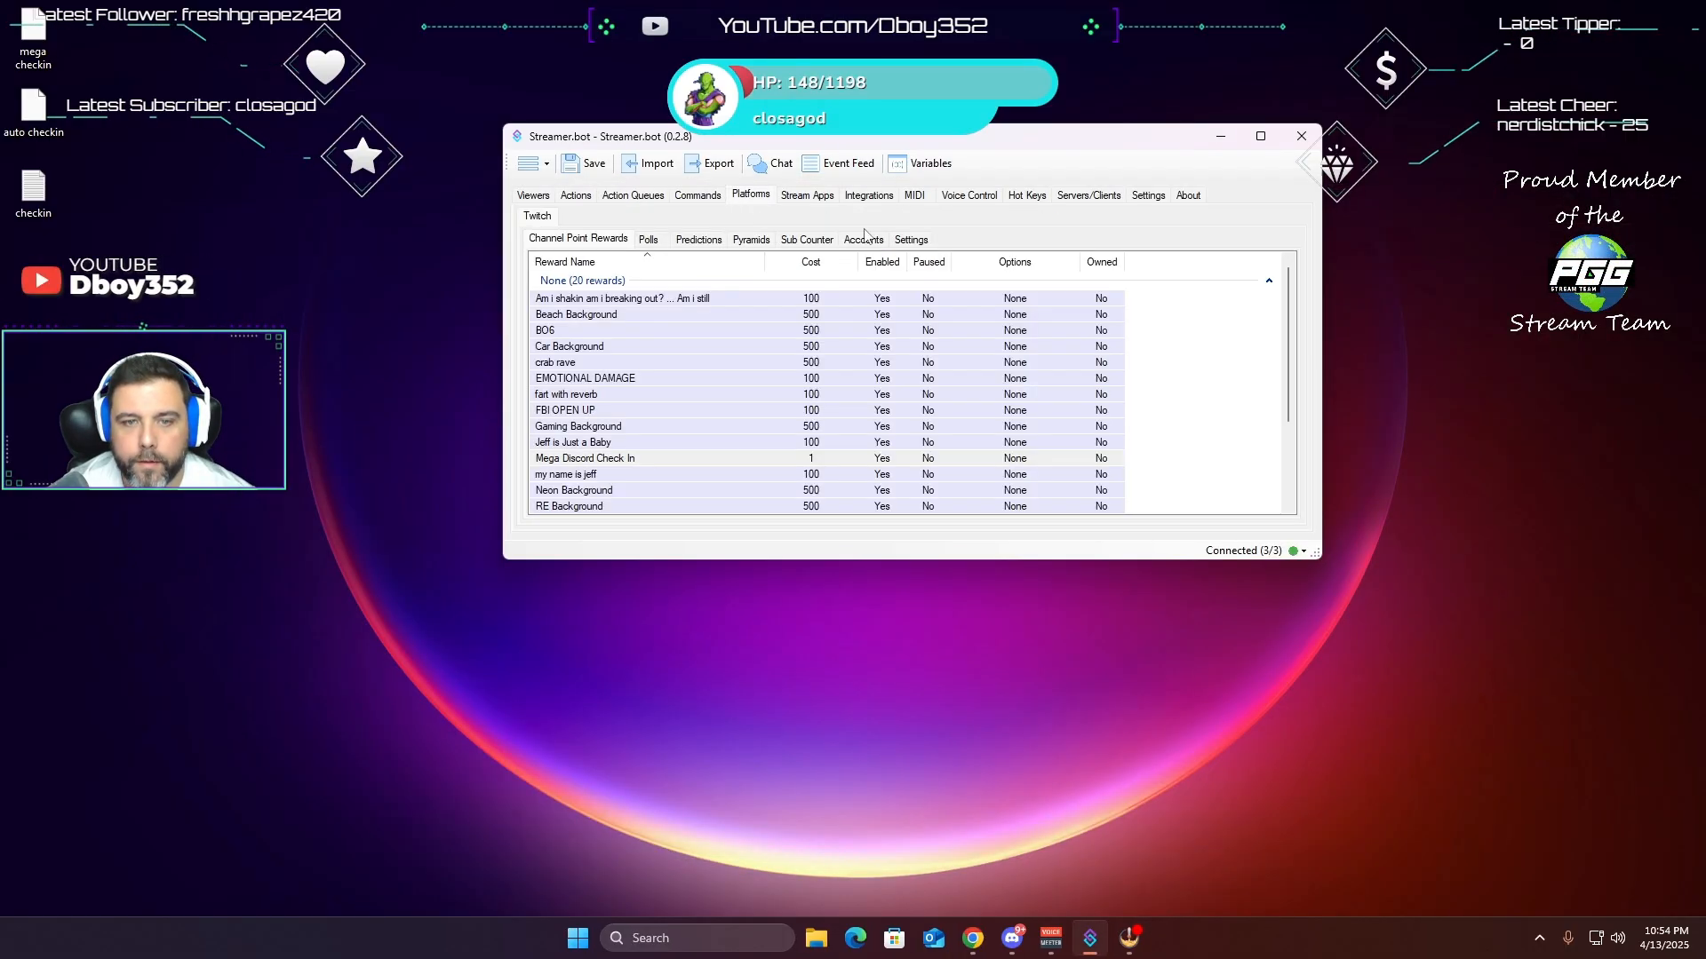
left_click(911, 238)
left_click(745, 282)
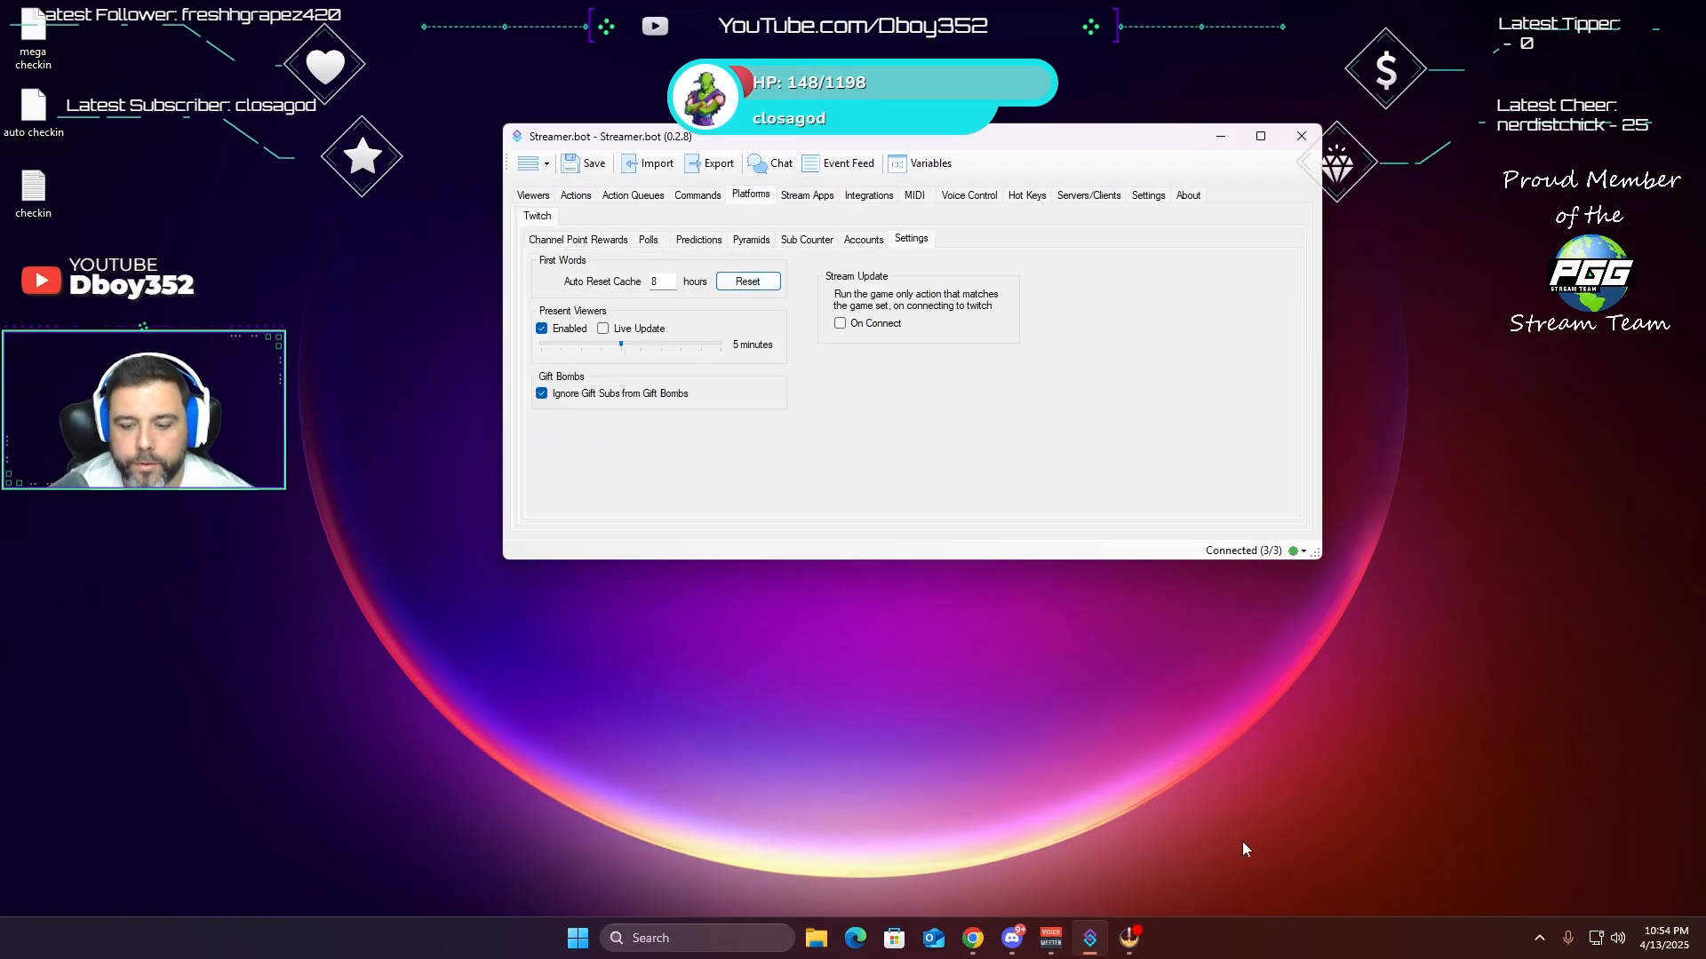
- Send the test message "12" in the Twitch stream chat in Chrome and check the logged entry in the desktop's checkin file
mouse_move(971, 946)
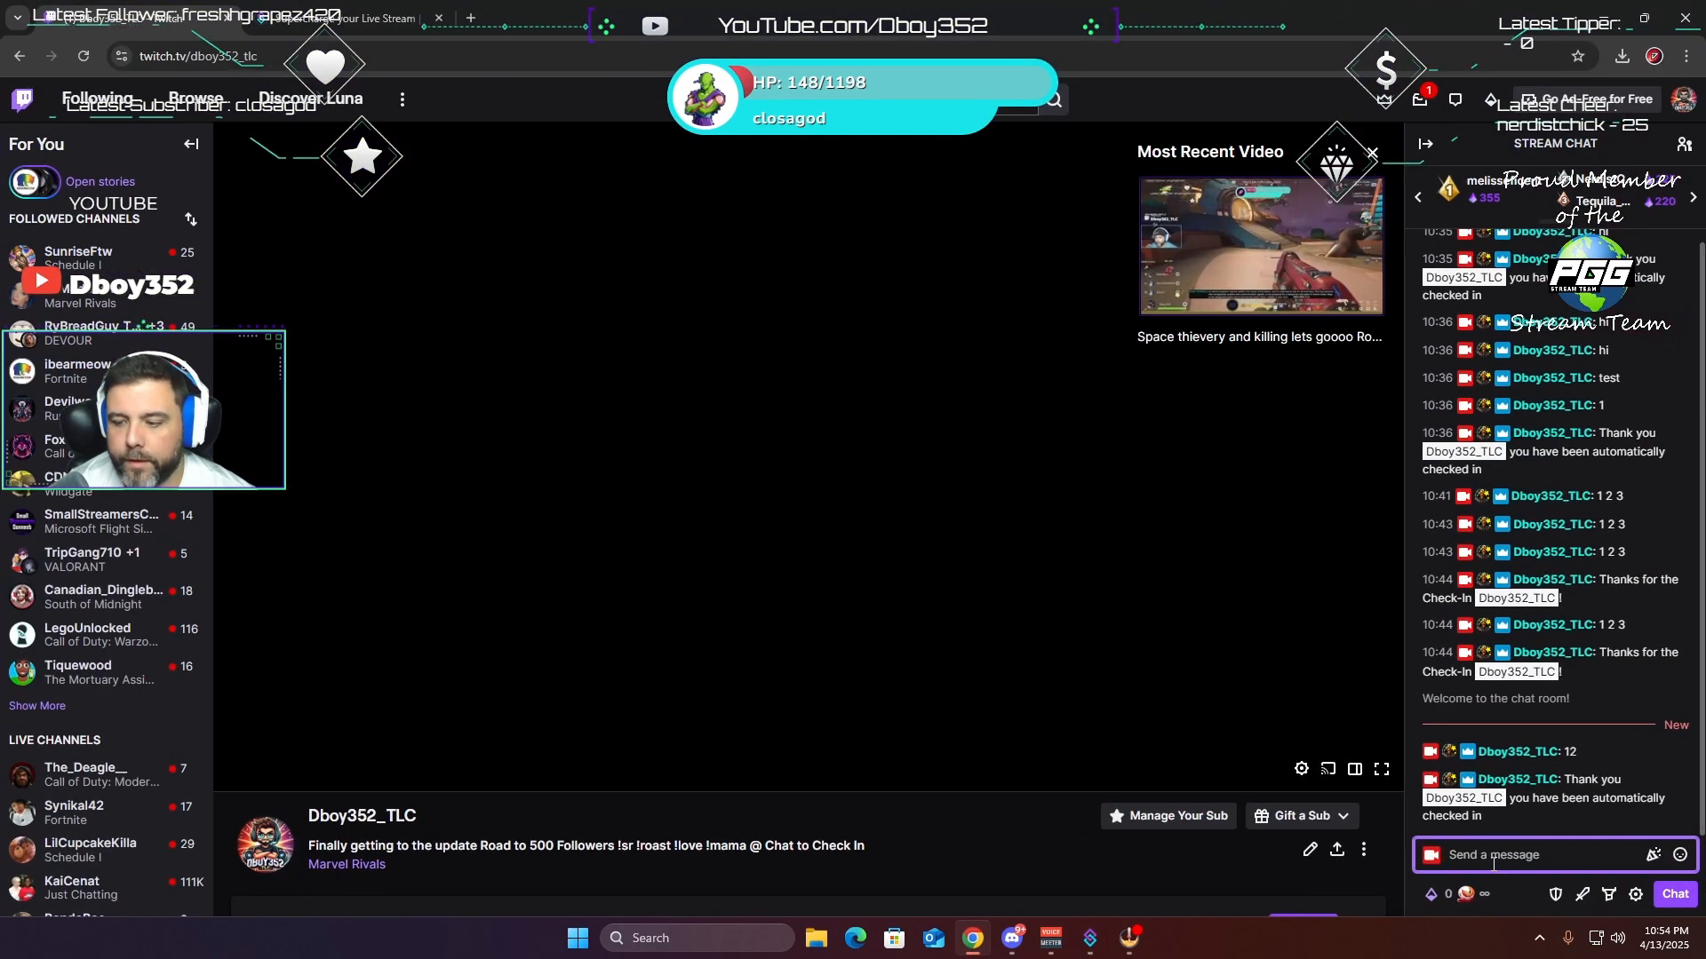
type("12")
key("Return")
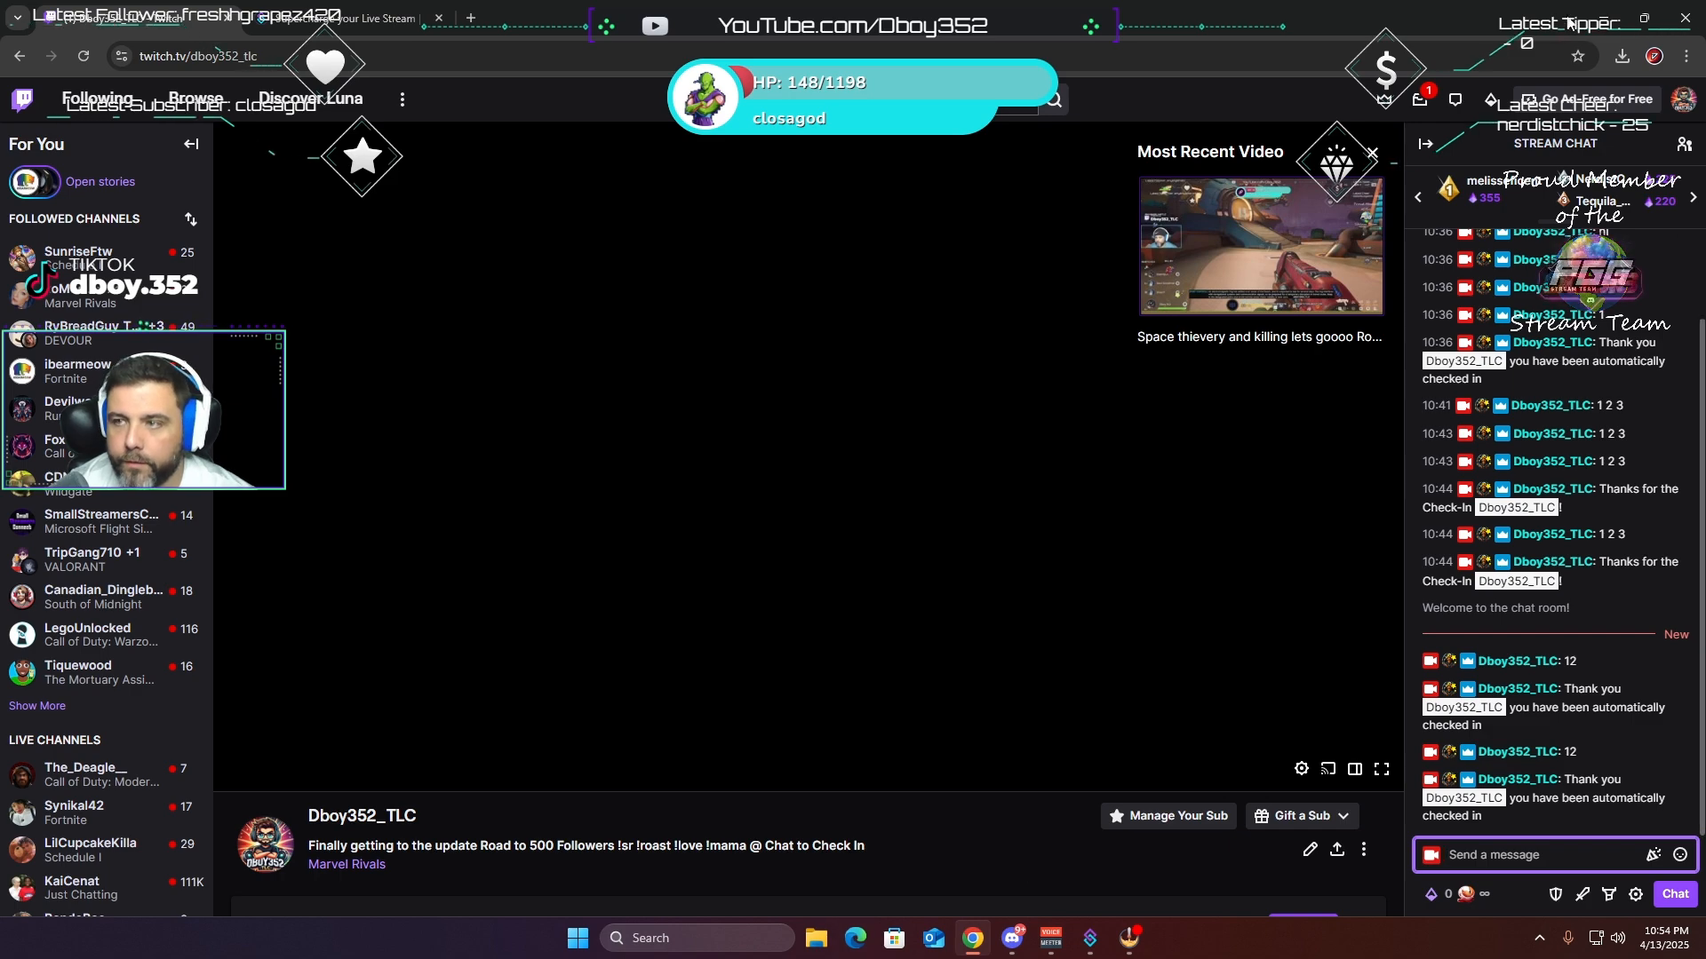
left_click(973, 938)
double_click(46, 186)
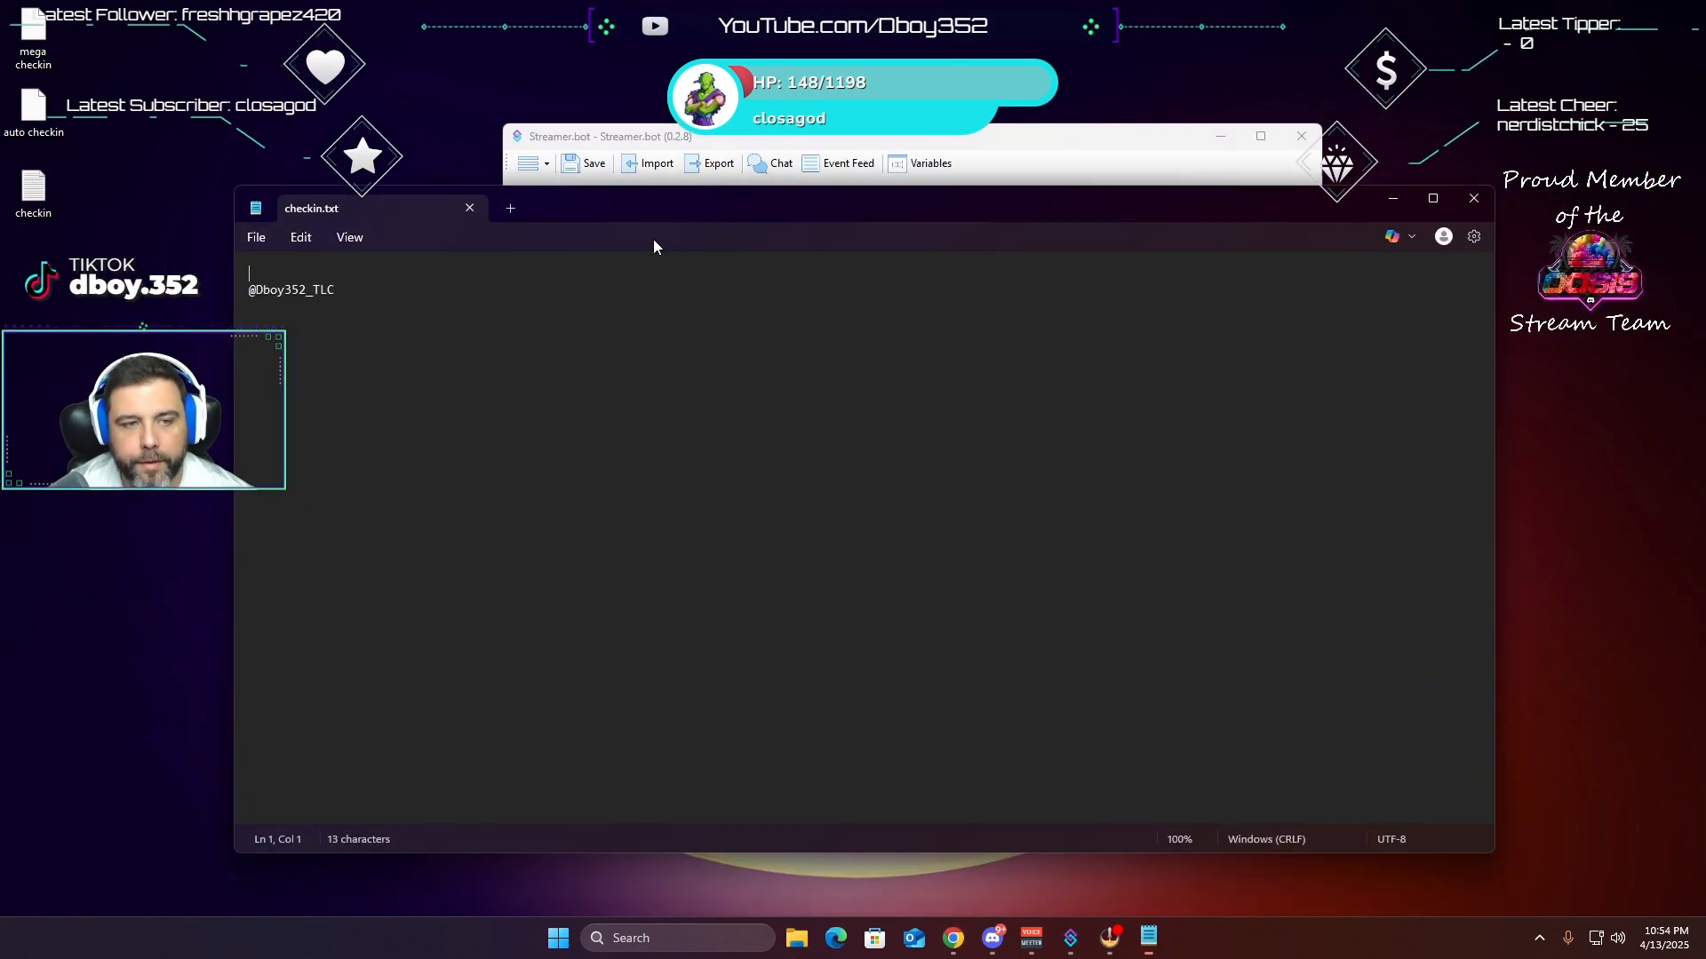
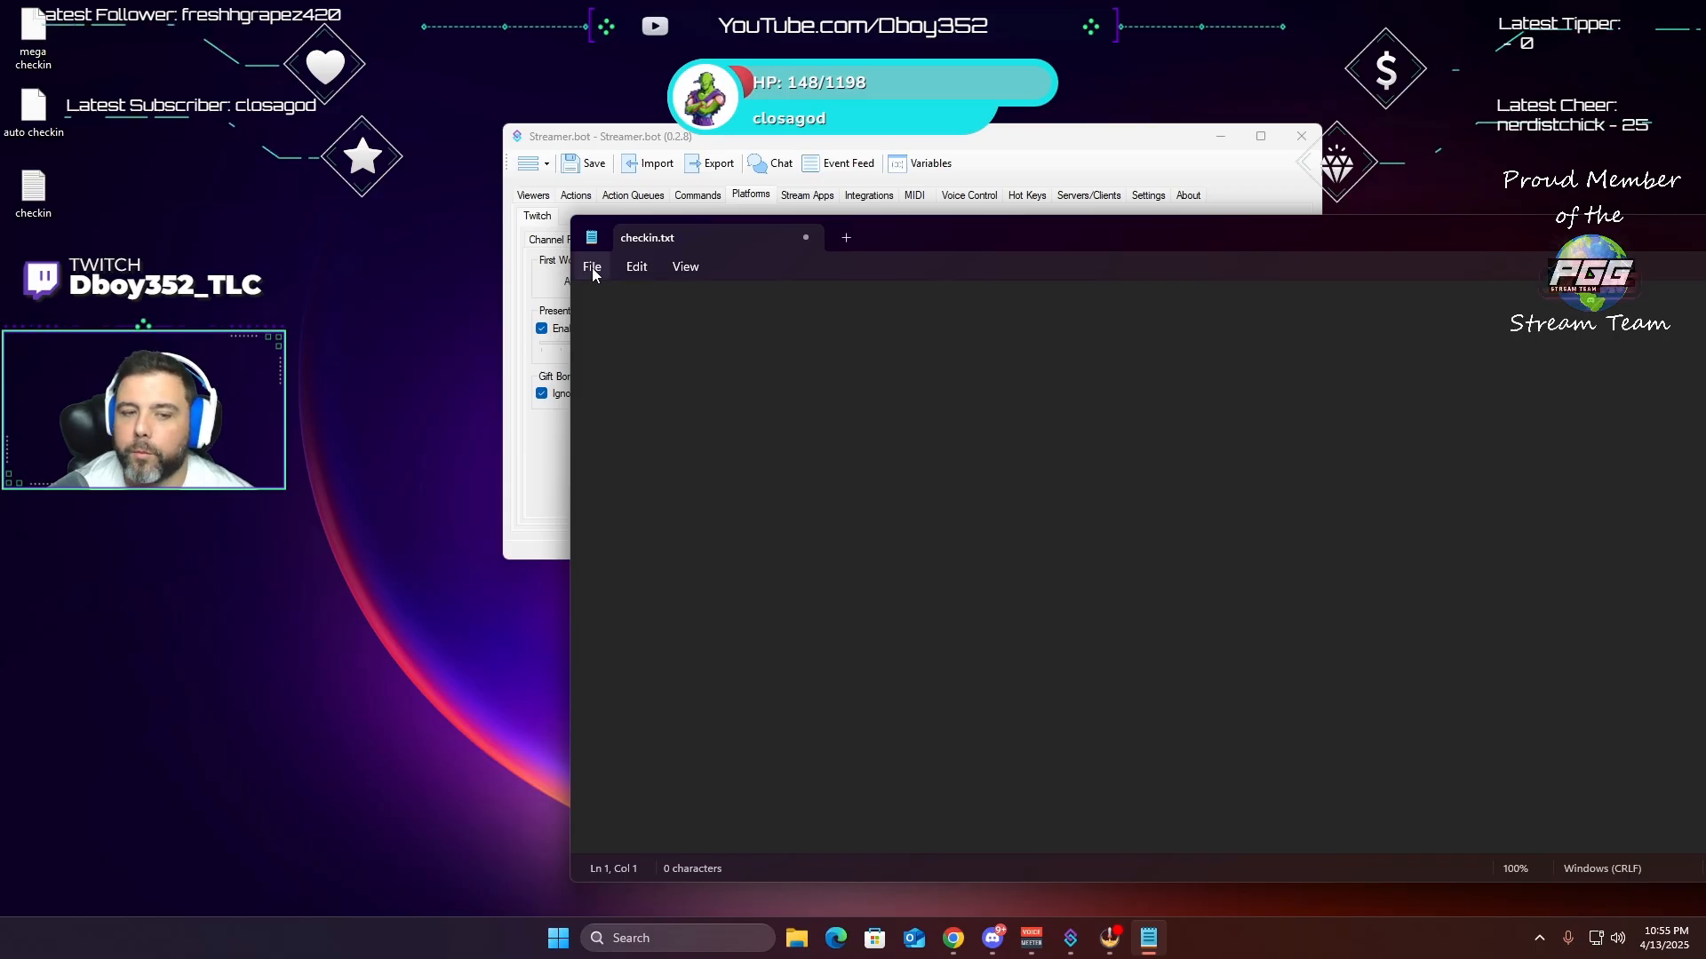
- Save and close the emptied checkin file, and return to the actions list in Streamer.bot
left_click(593, 268)
left_click(611, 417)
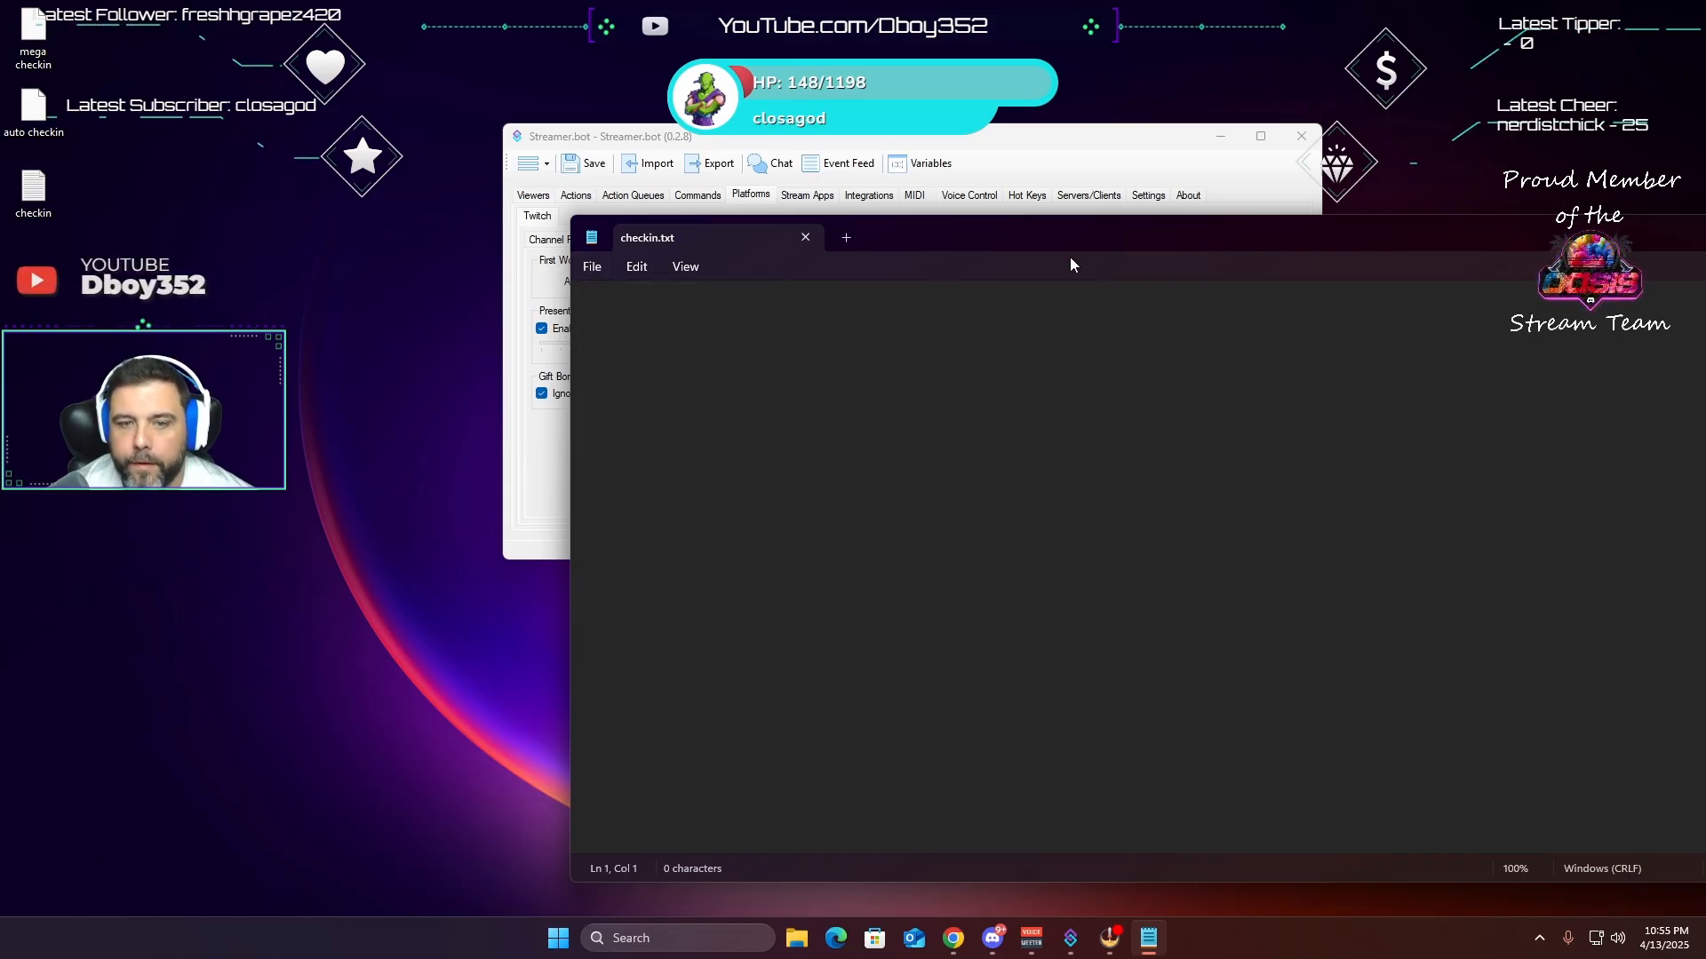
left_click_drag(1115, 240, 587, 226)
left_click(1275, 218)
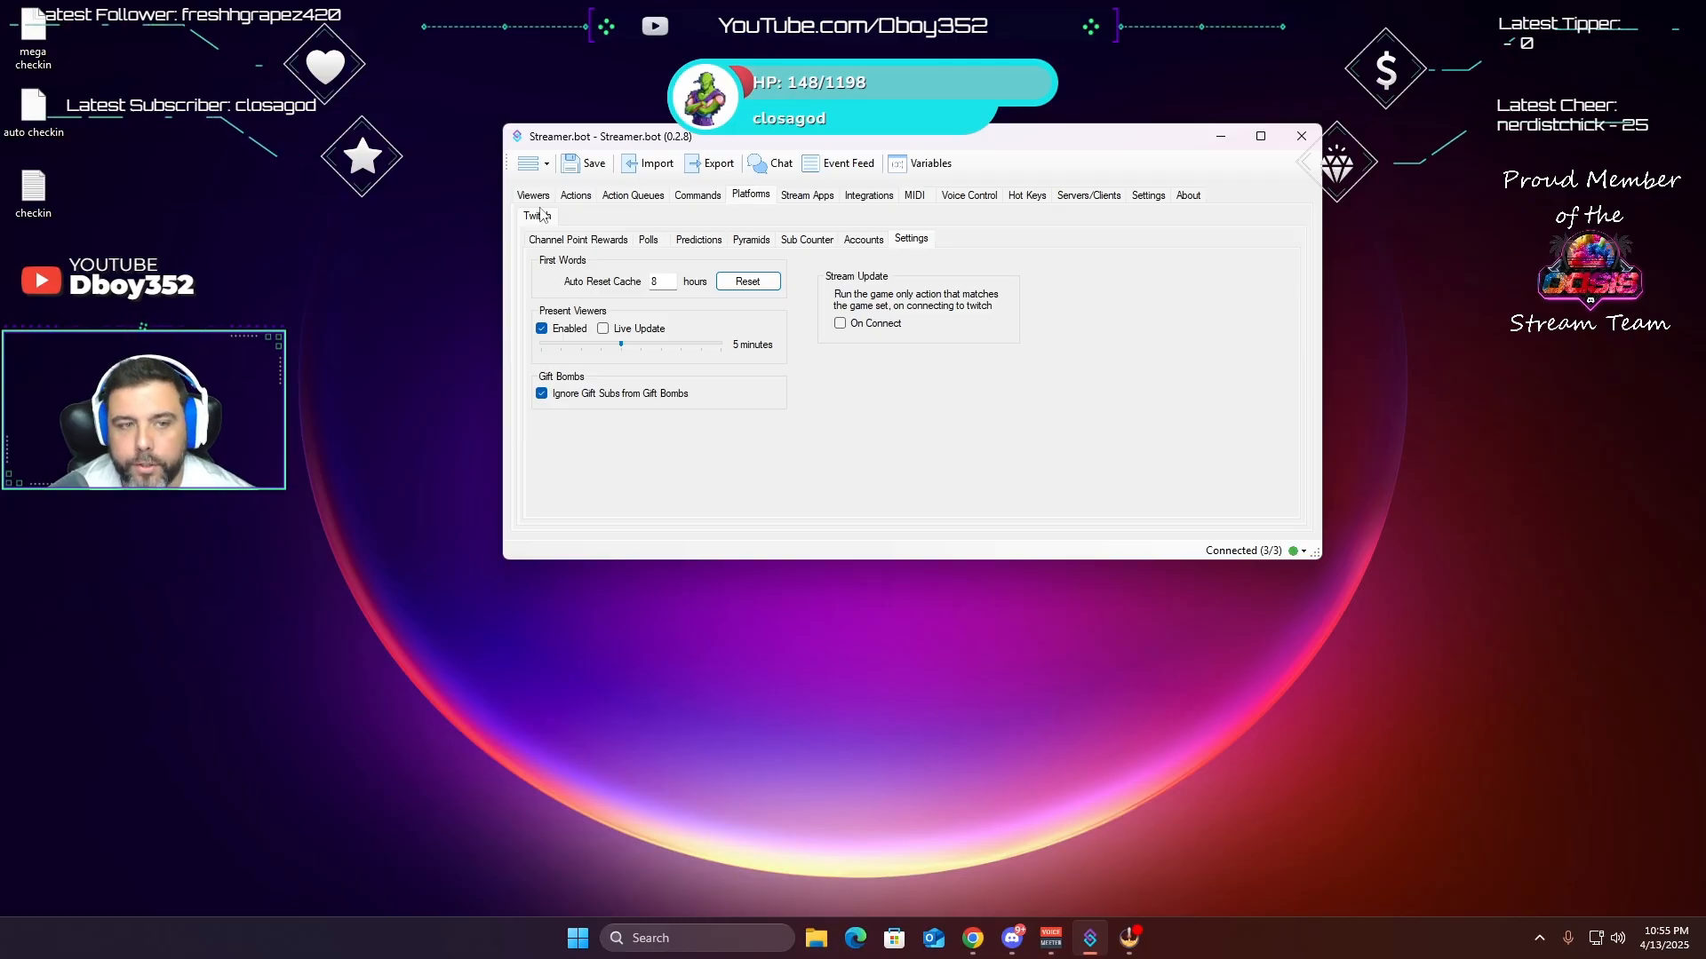
left_click(575, 196)
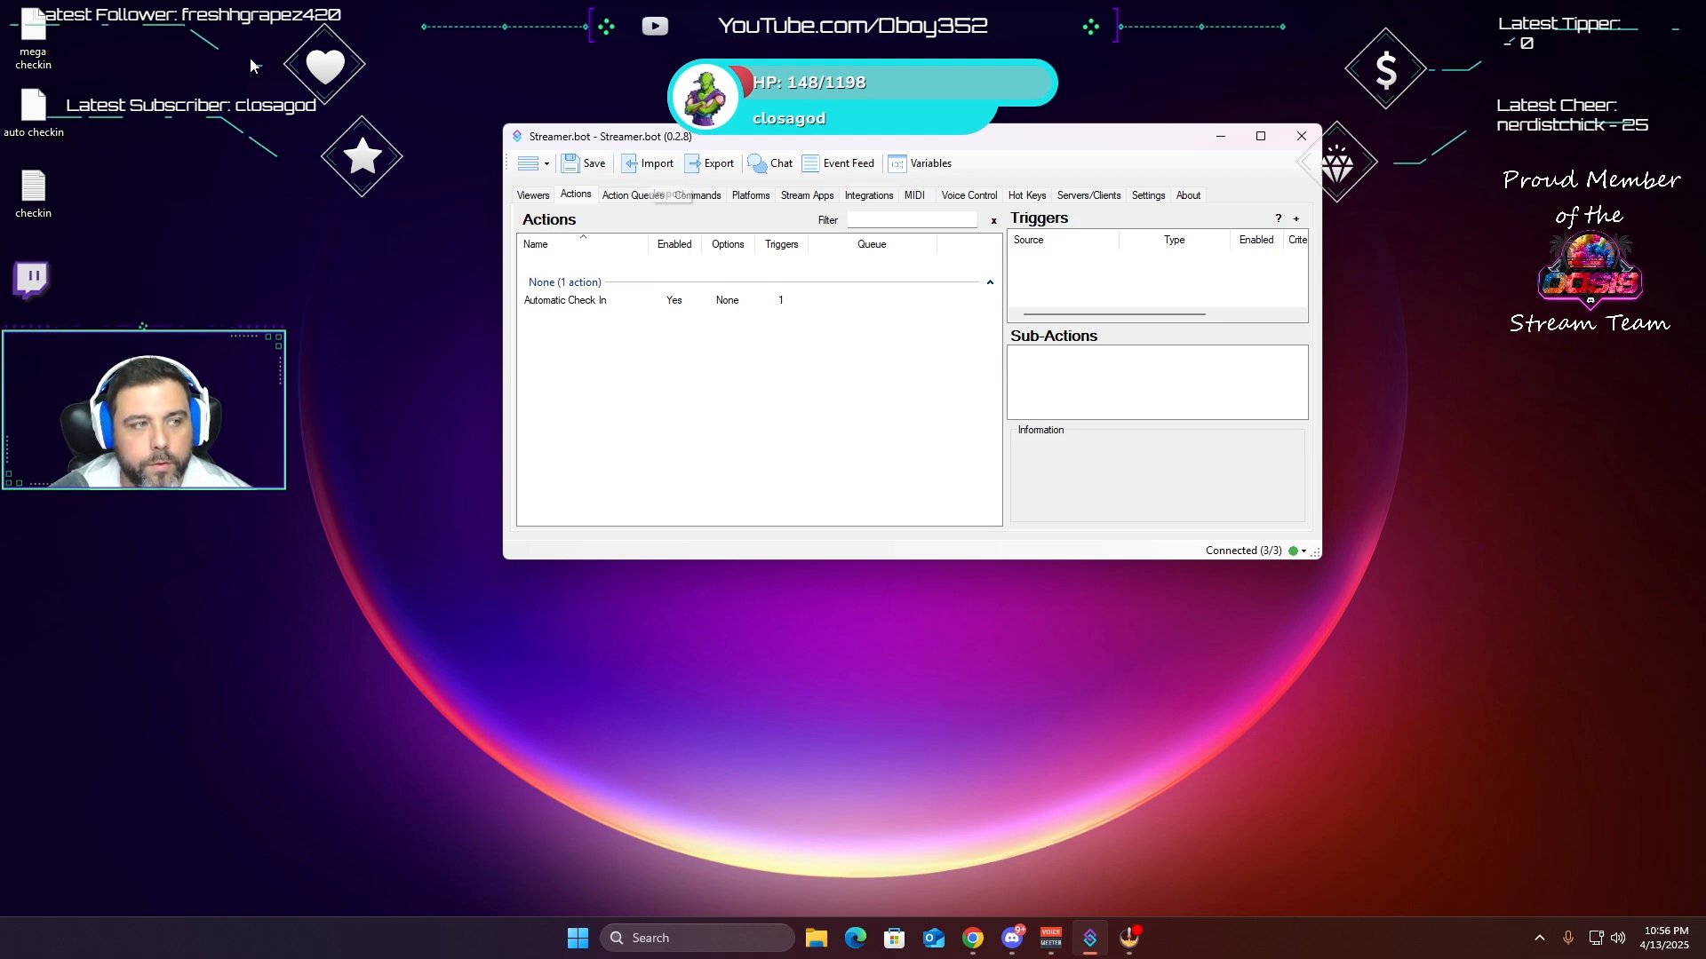
- Open the mega checkin file from the desktop in Notepad, copy its entire import string, and minimize the window
left_click(25, 36)
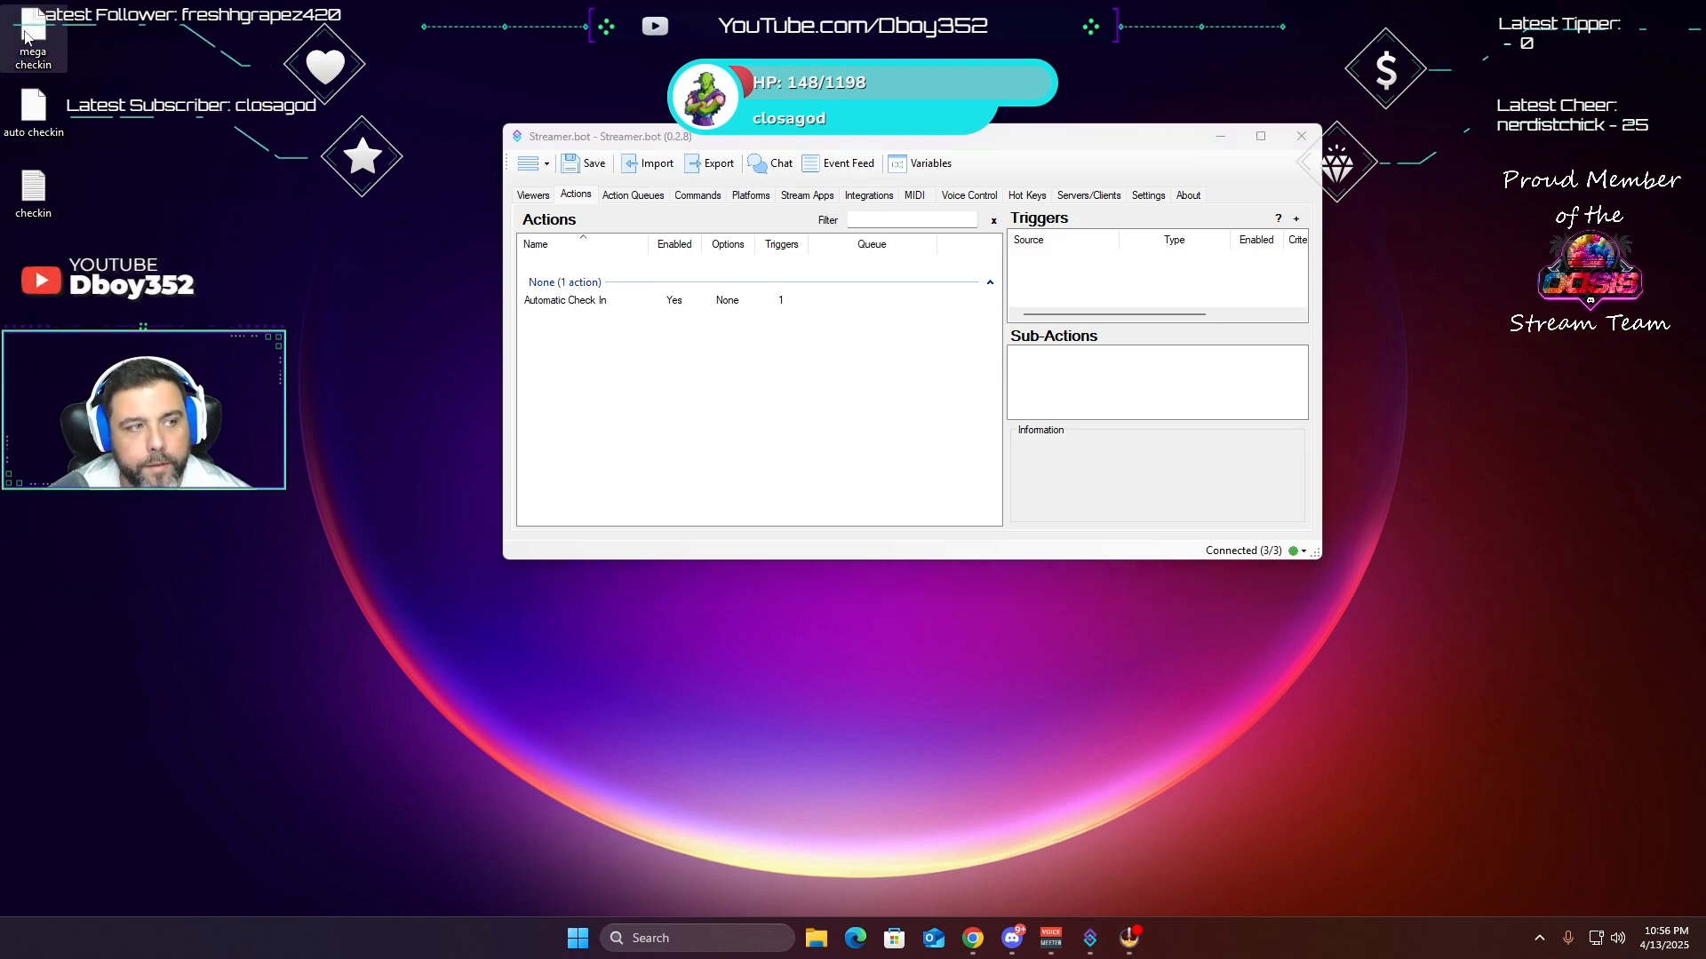
right_click(25, 35)
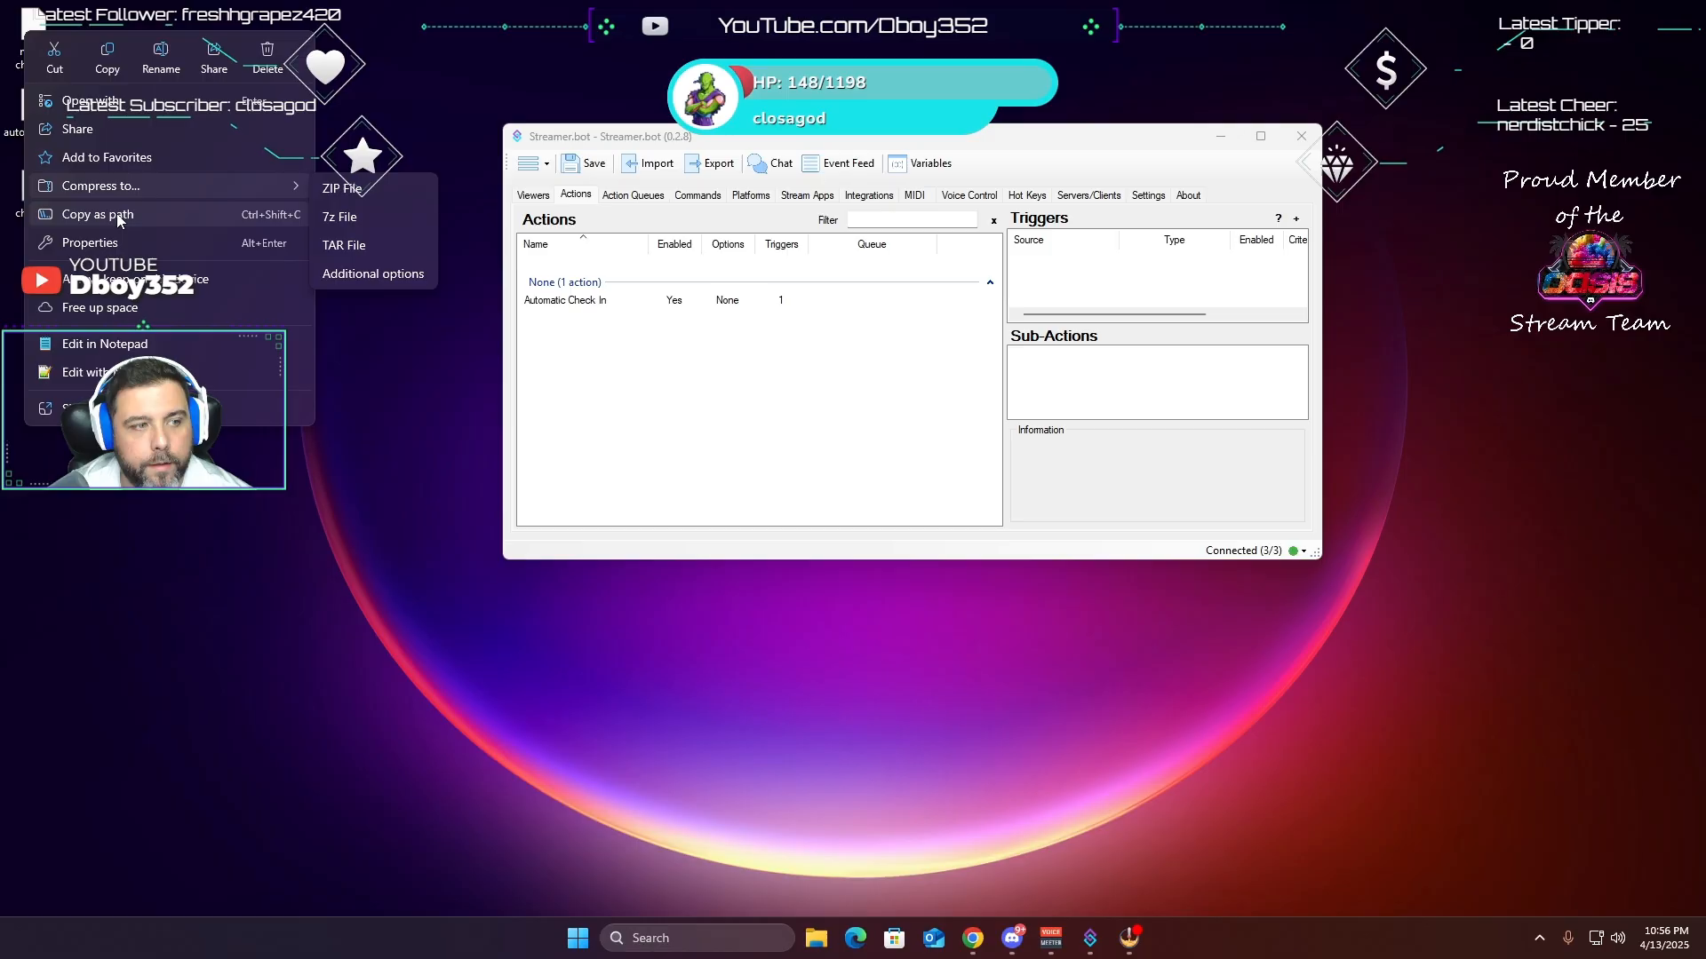
left_click(89, 100)
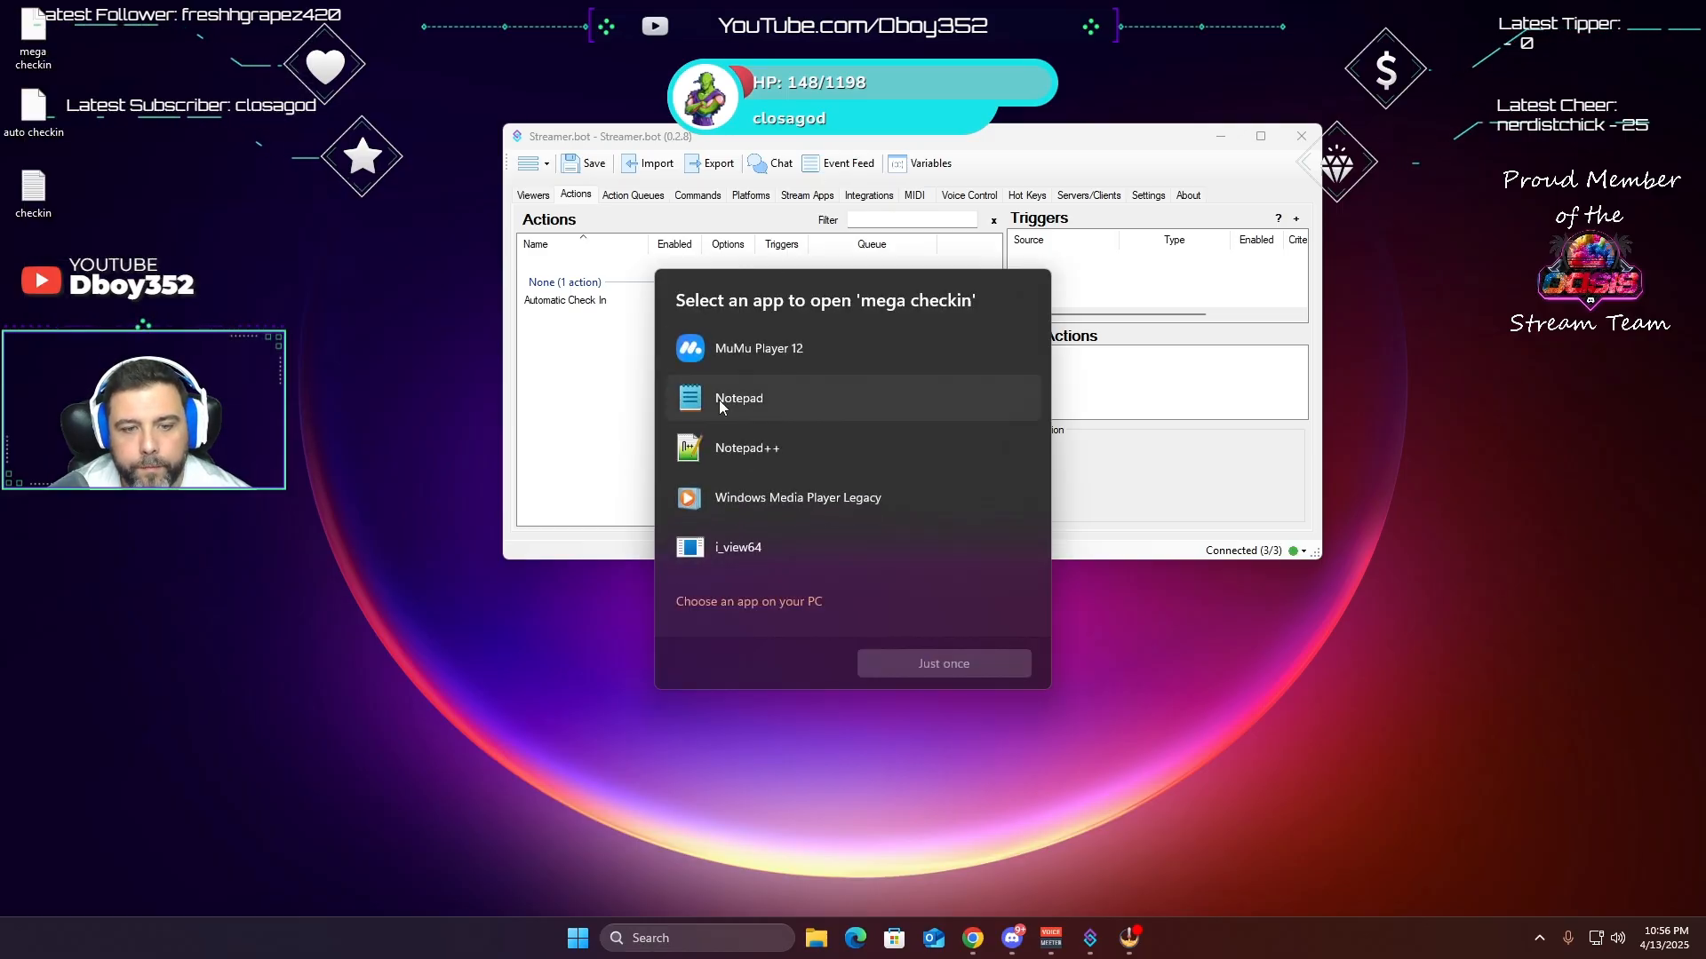
double_click(743, 399)
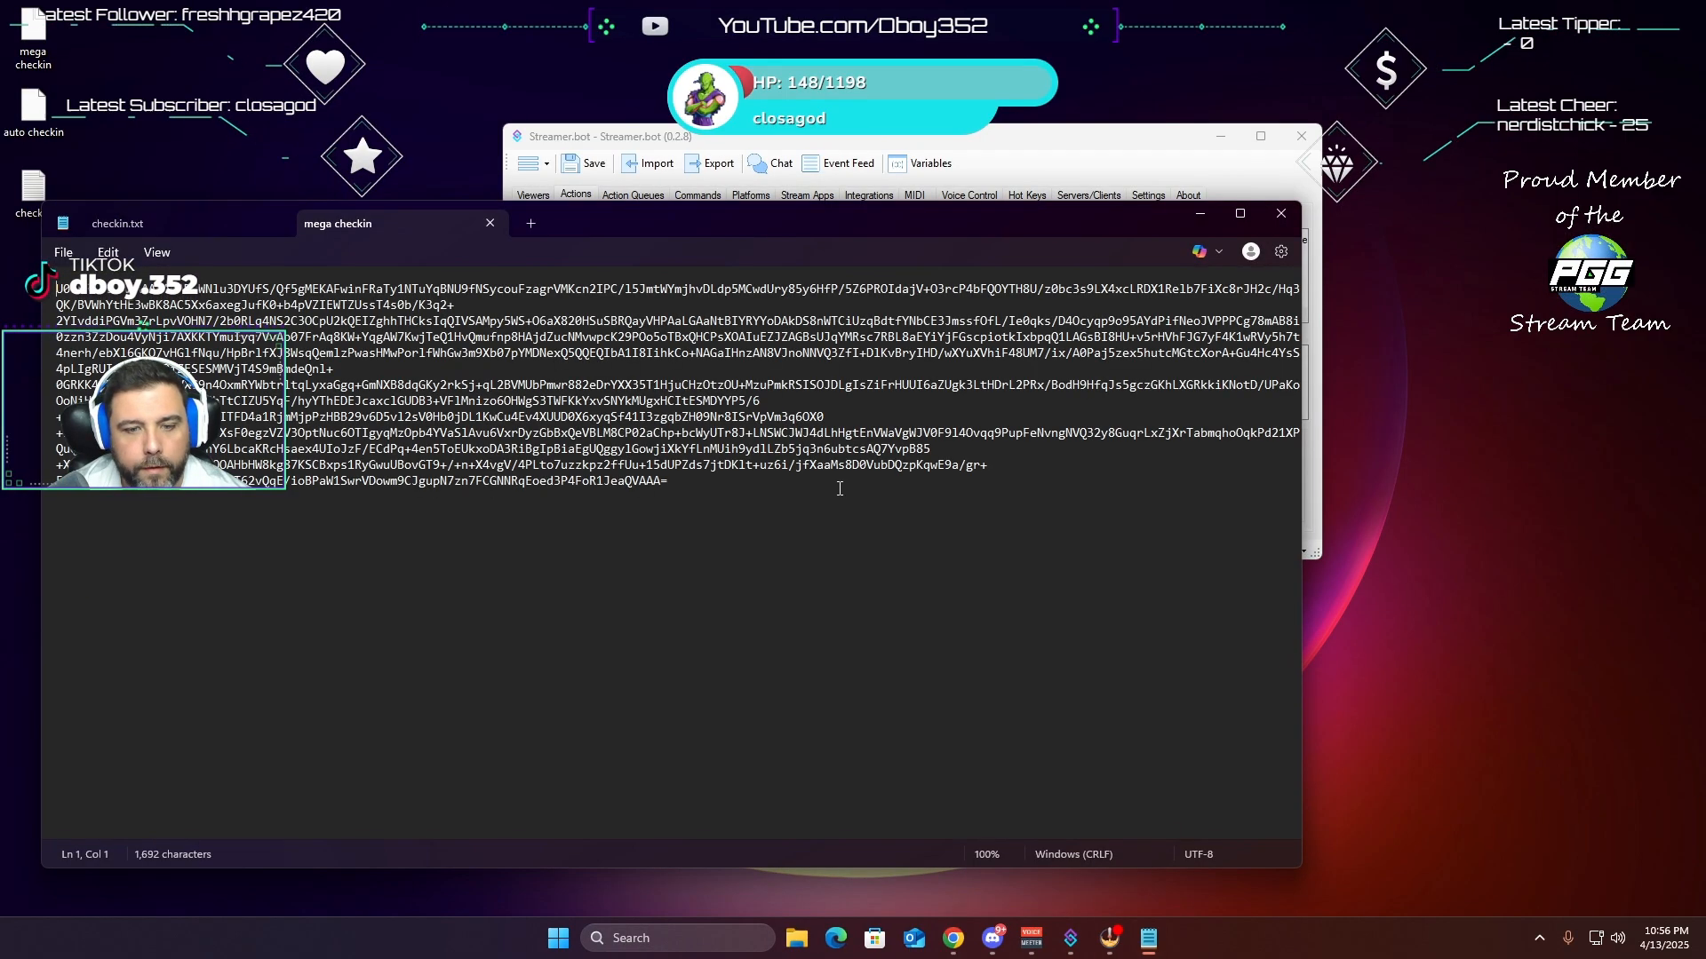
left_click_drag(779, 491, 51, 286)
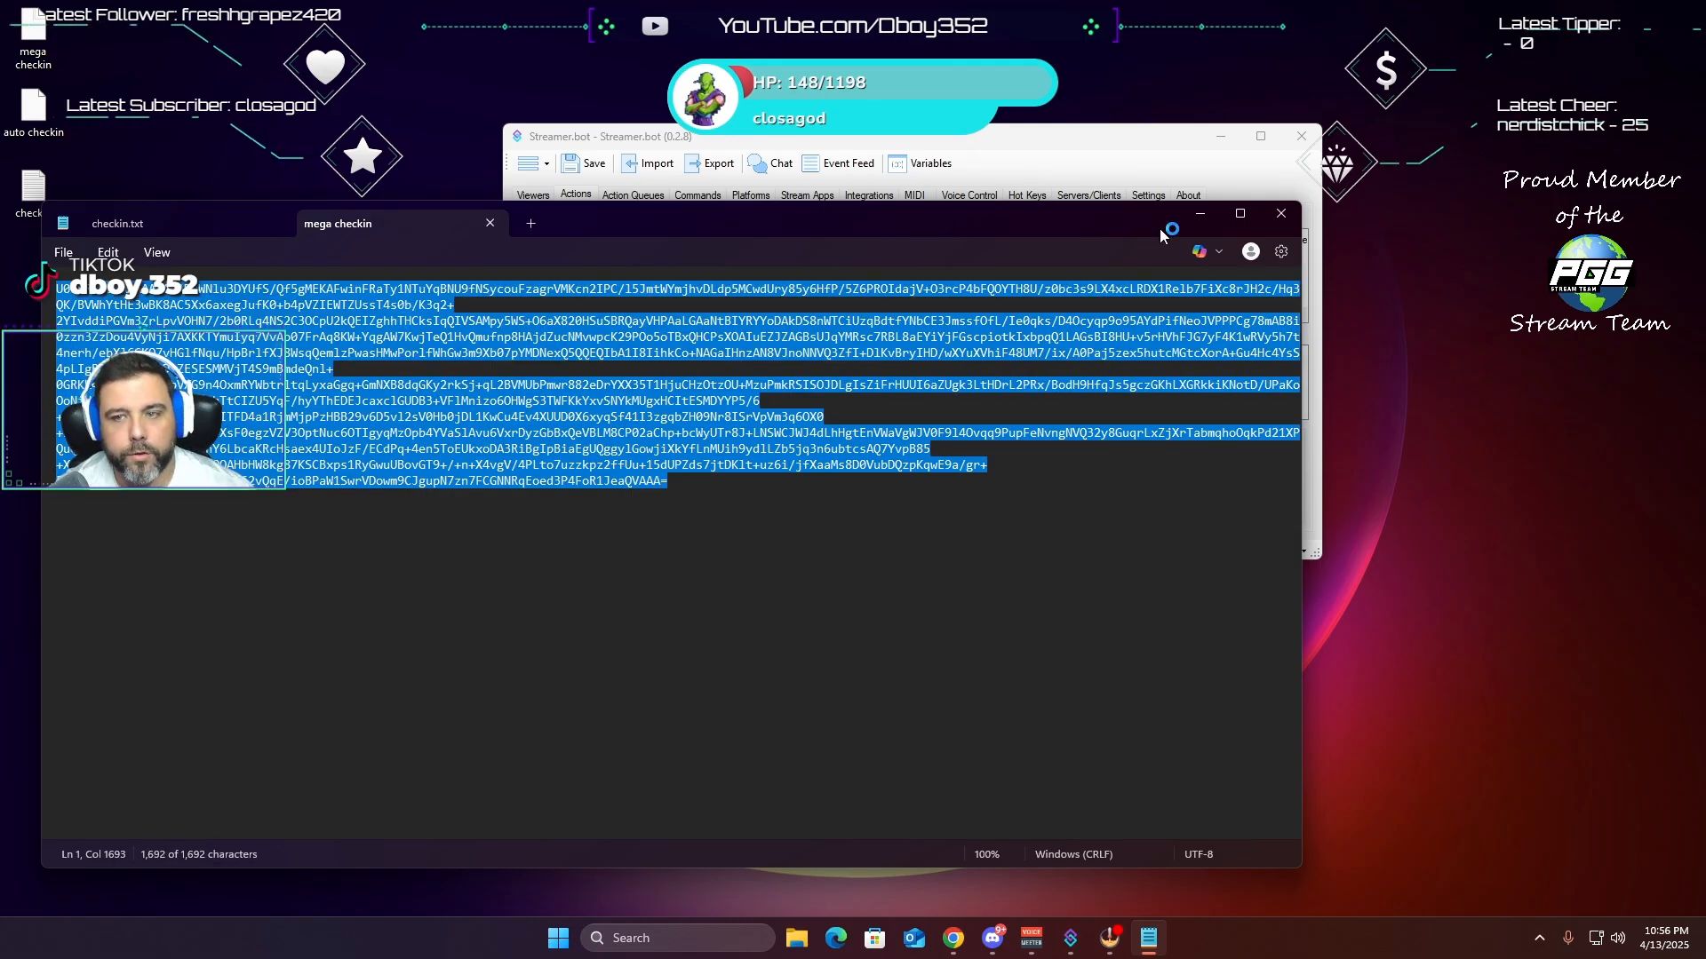
left_click(1199, 217)
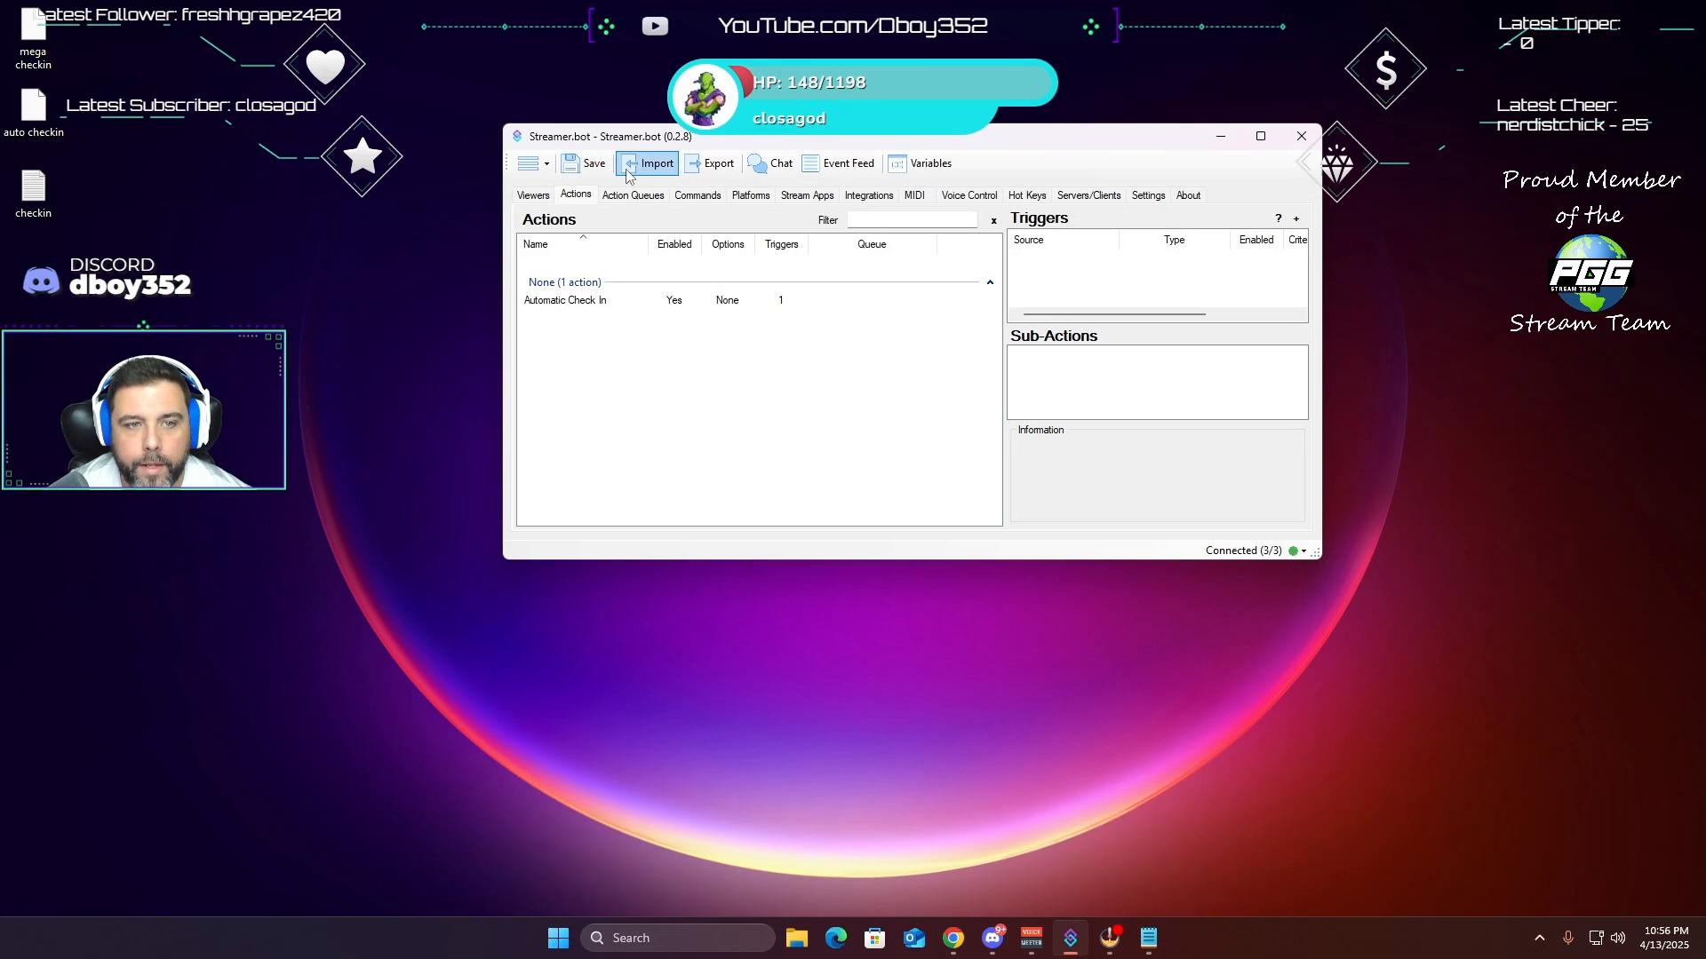
- Import the copied mega checkin string into Streamer.bot with its !read redeem and TLC actions
left_click(654, 168)
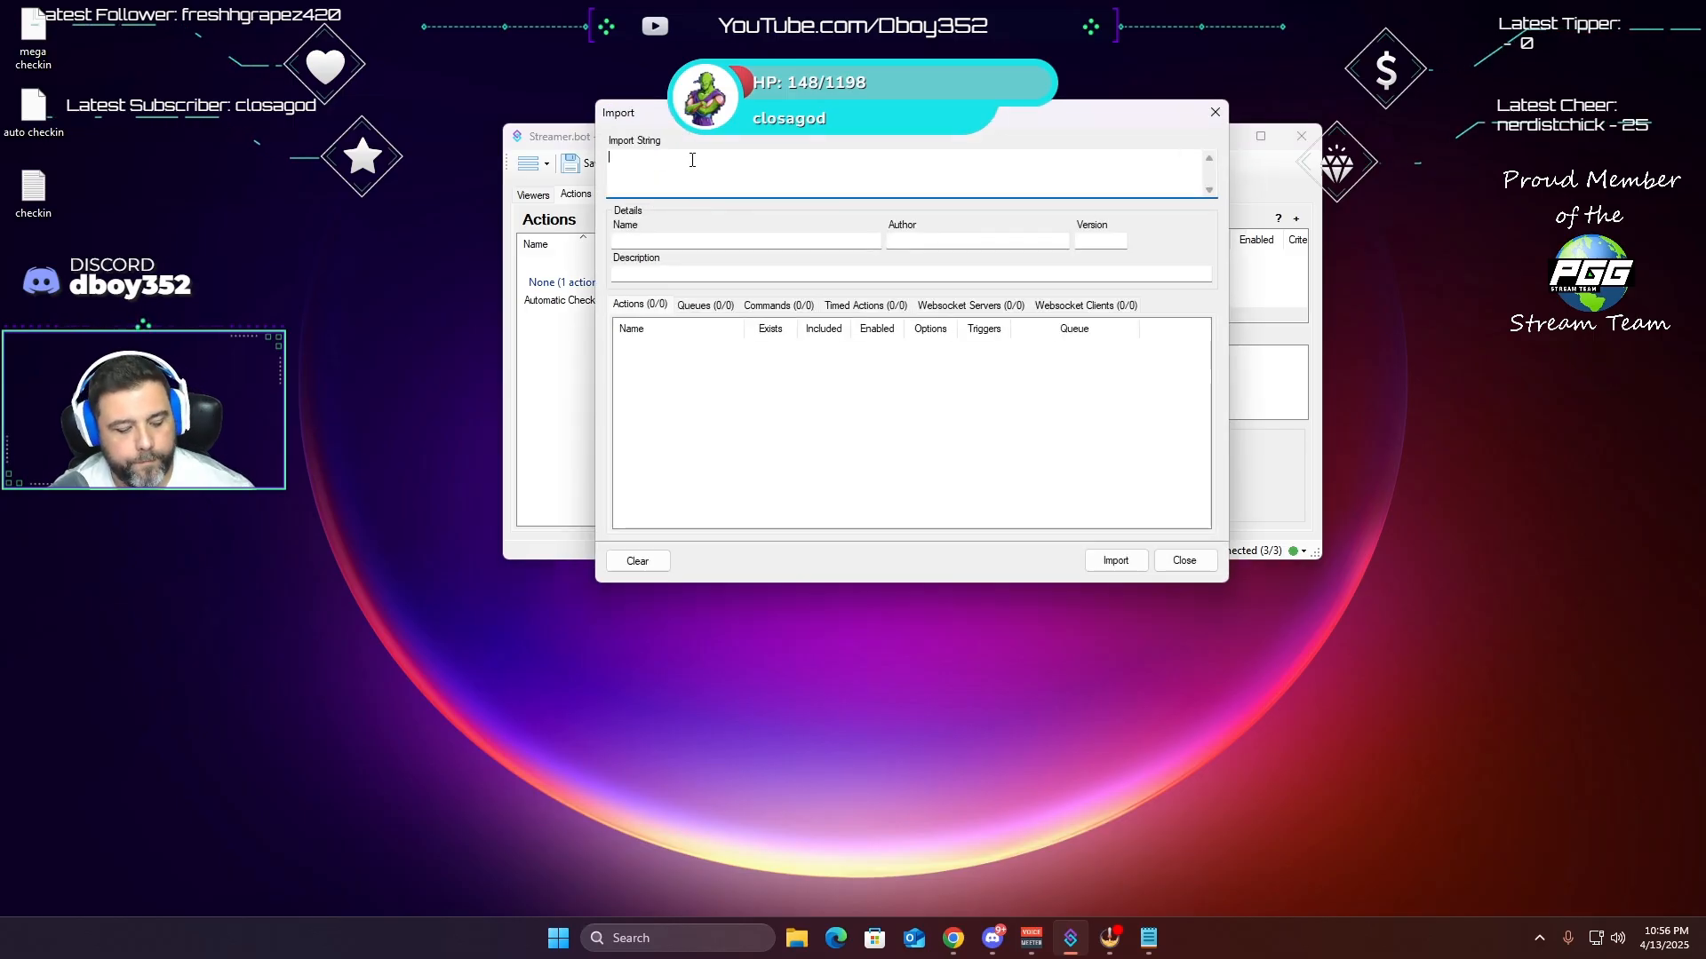
key("ctrl+v")
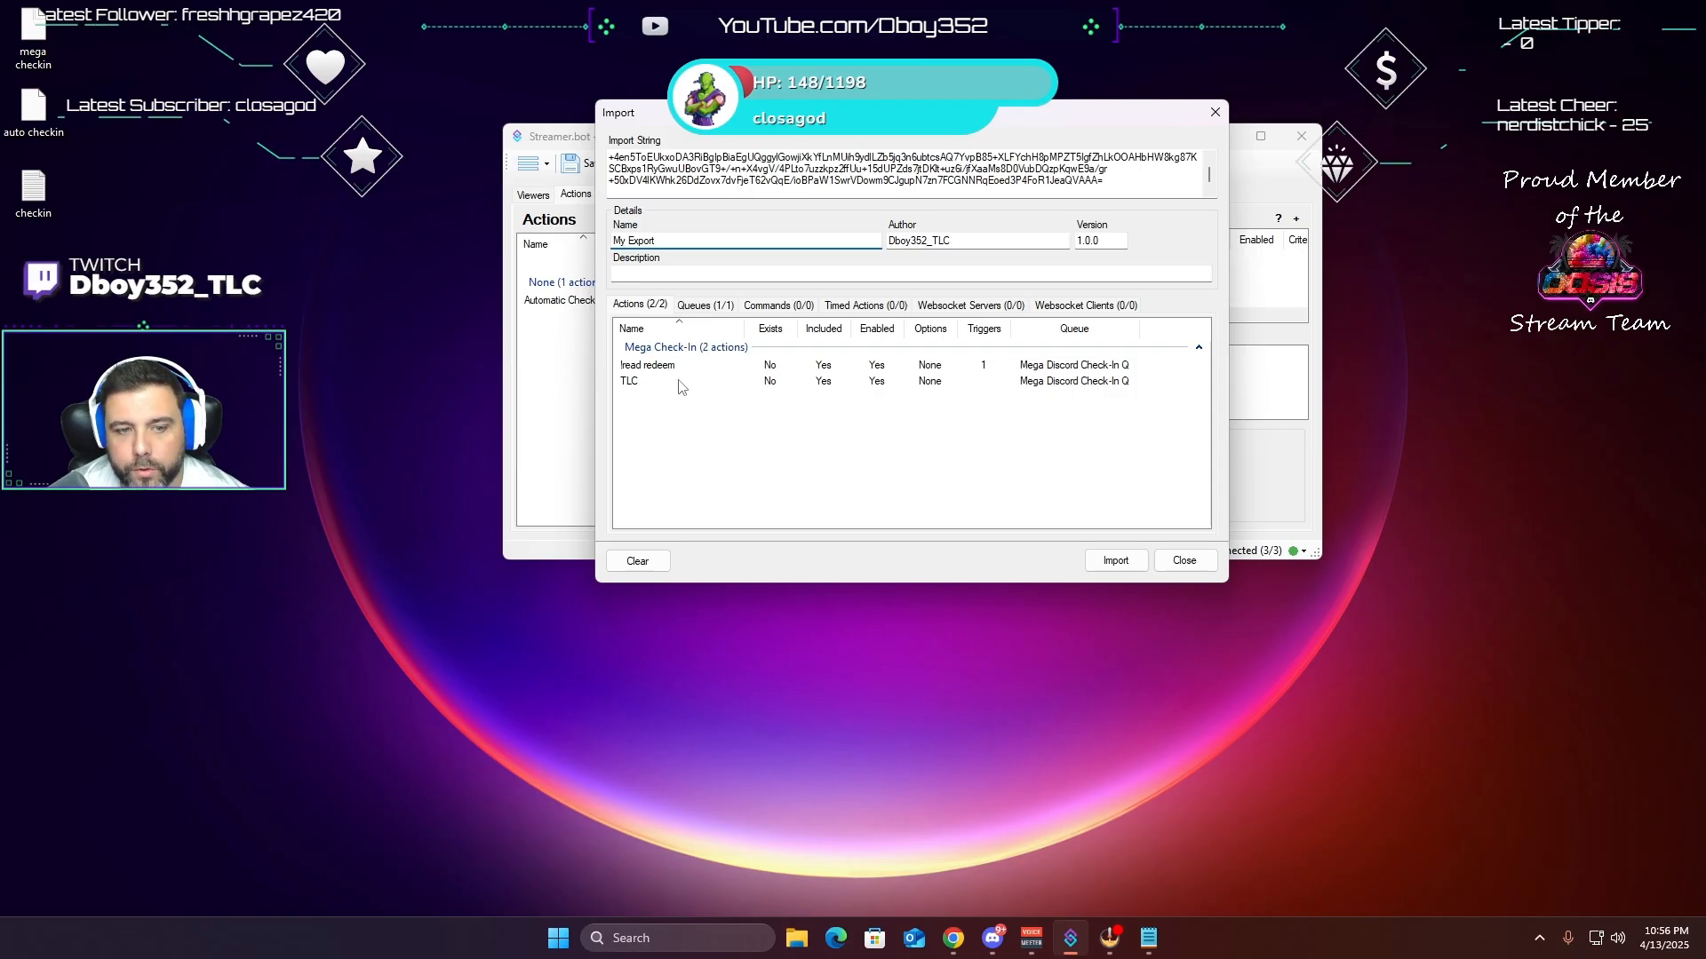
left_click(1115, 561)
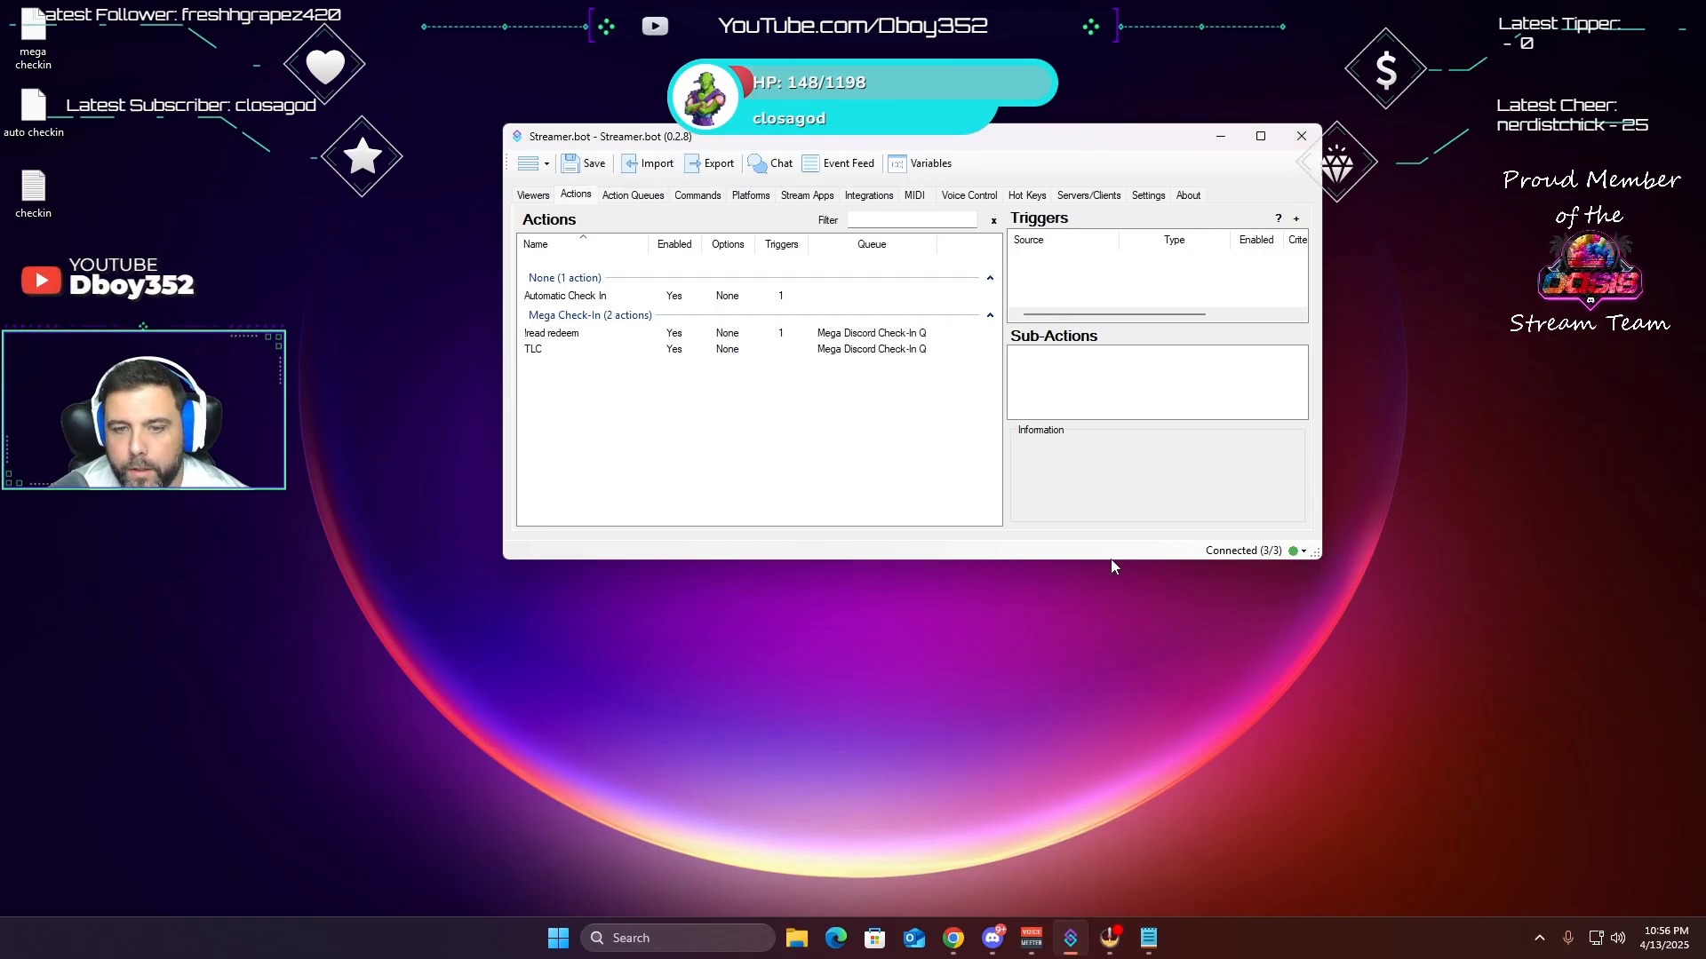
- Examine the !read redeem action's reward redemption trigger and the matching Mega Discord Check In entry among the Twitch channel point rewards
left_click(557, 336)
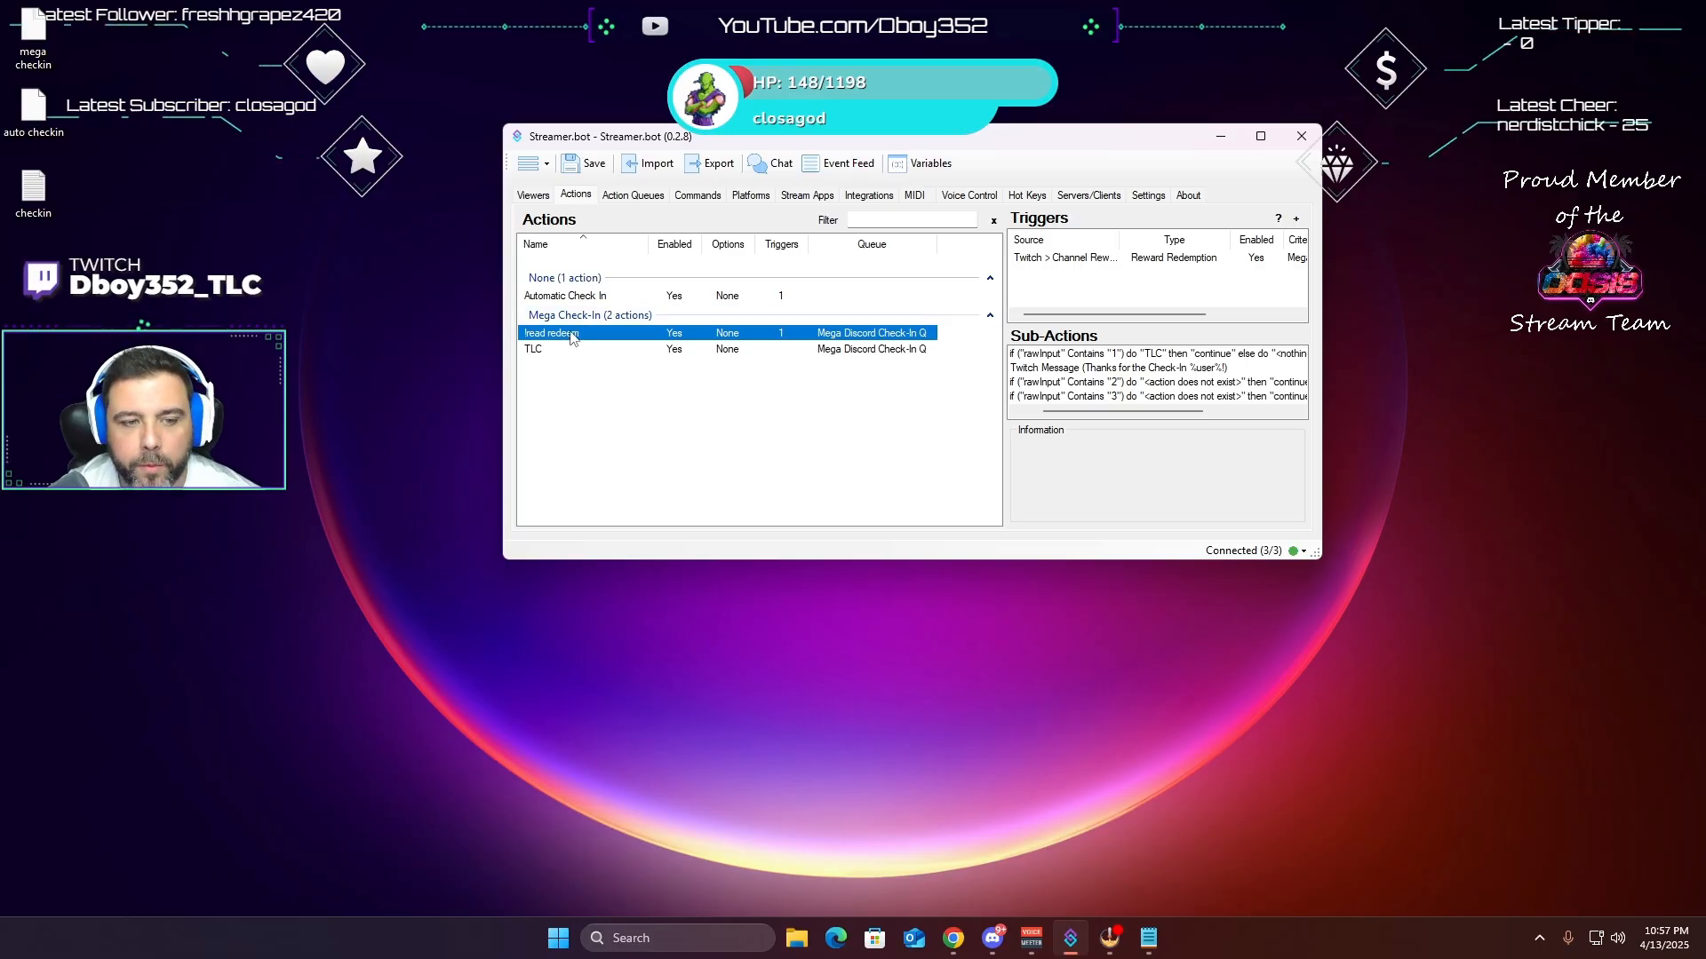
left_click(1062, 267)
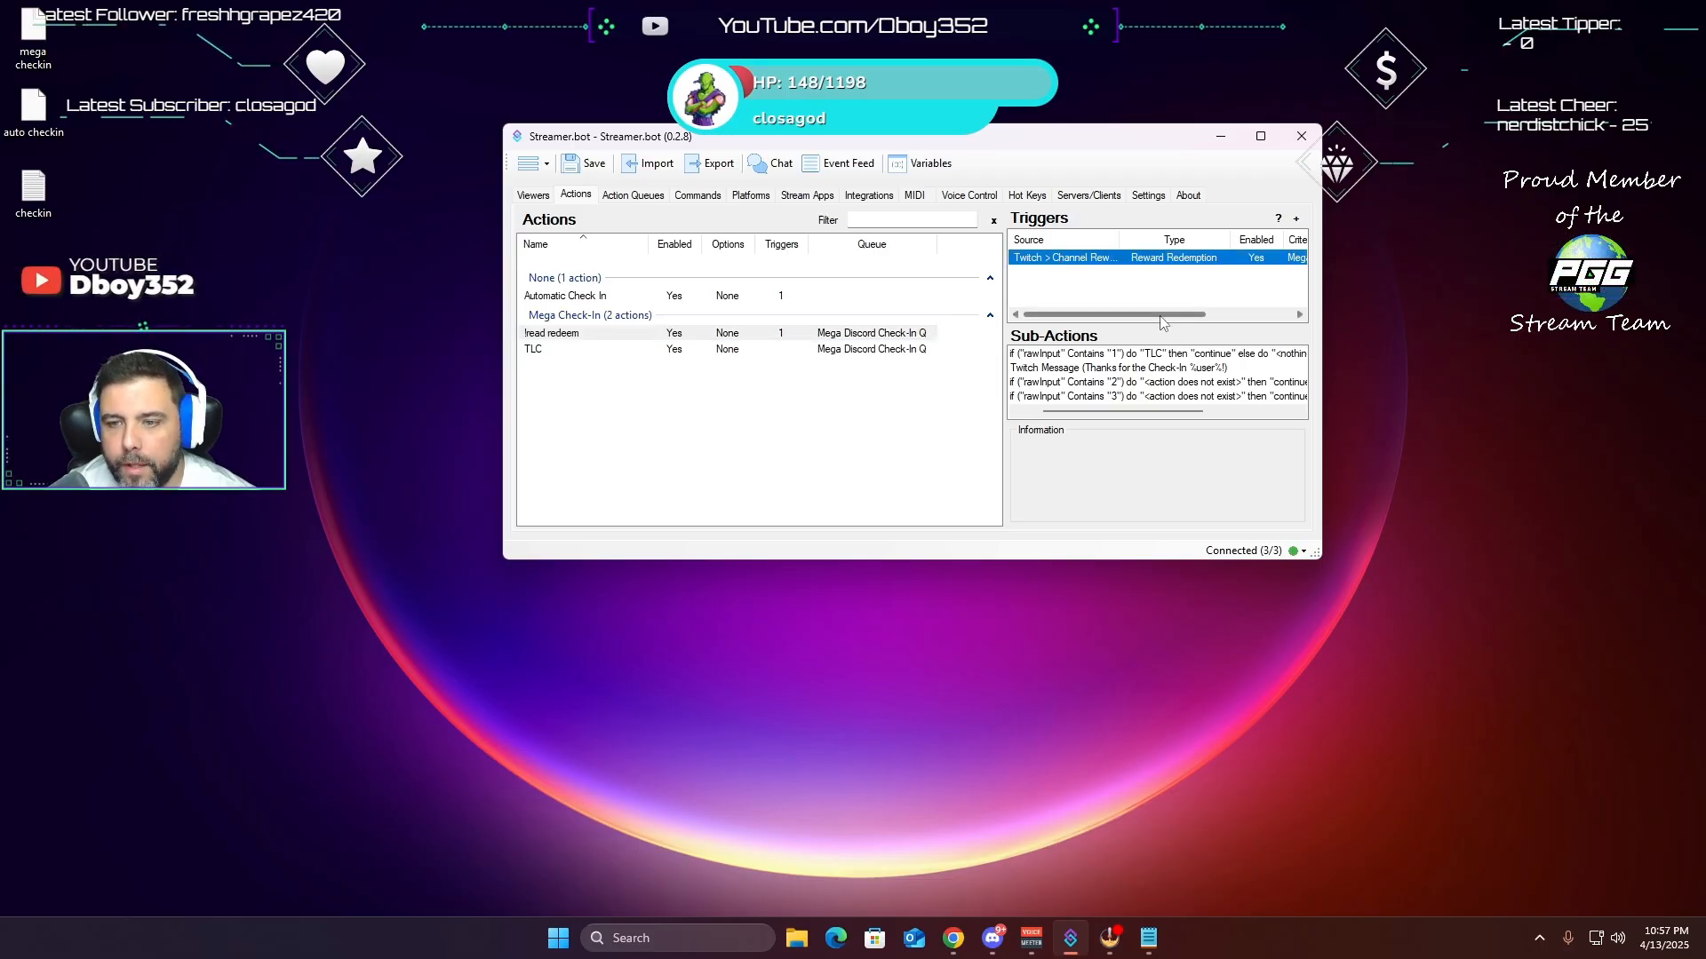
left_click_drag(1165, 316, 1252, 316)
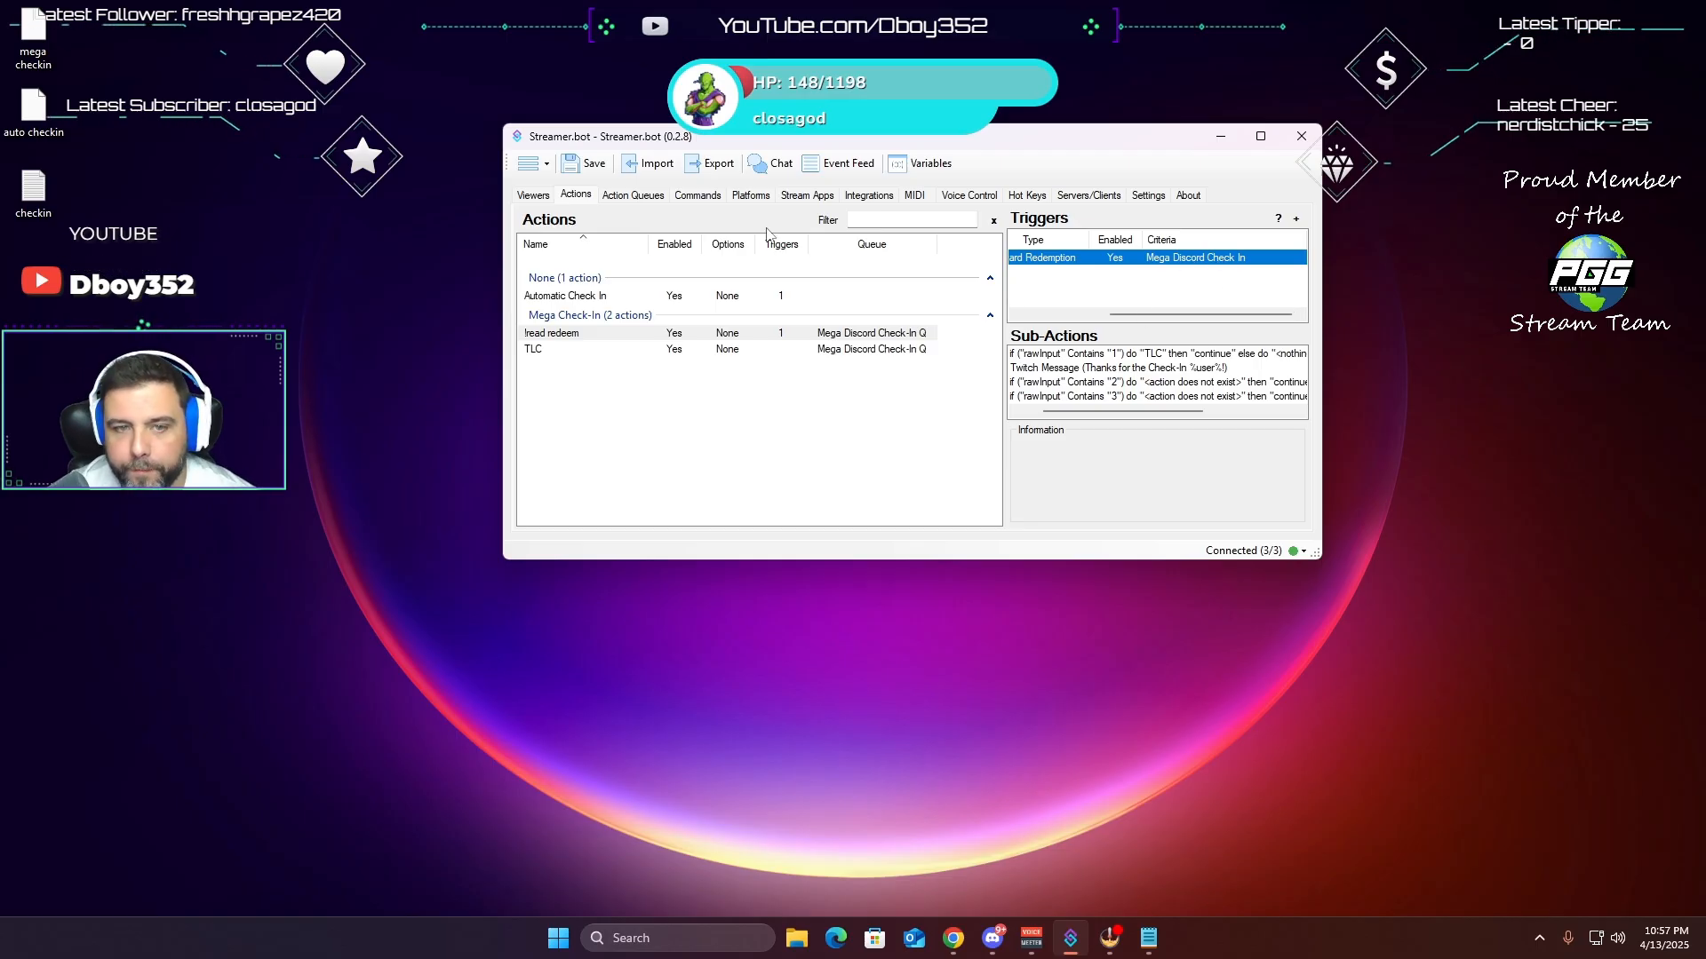
left_click(749, 197)
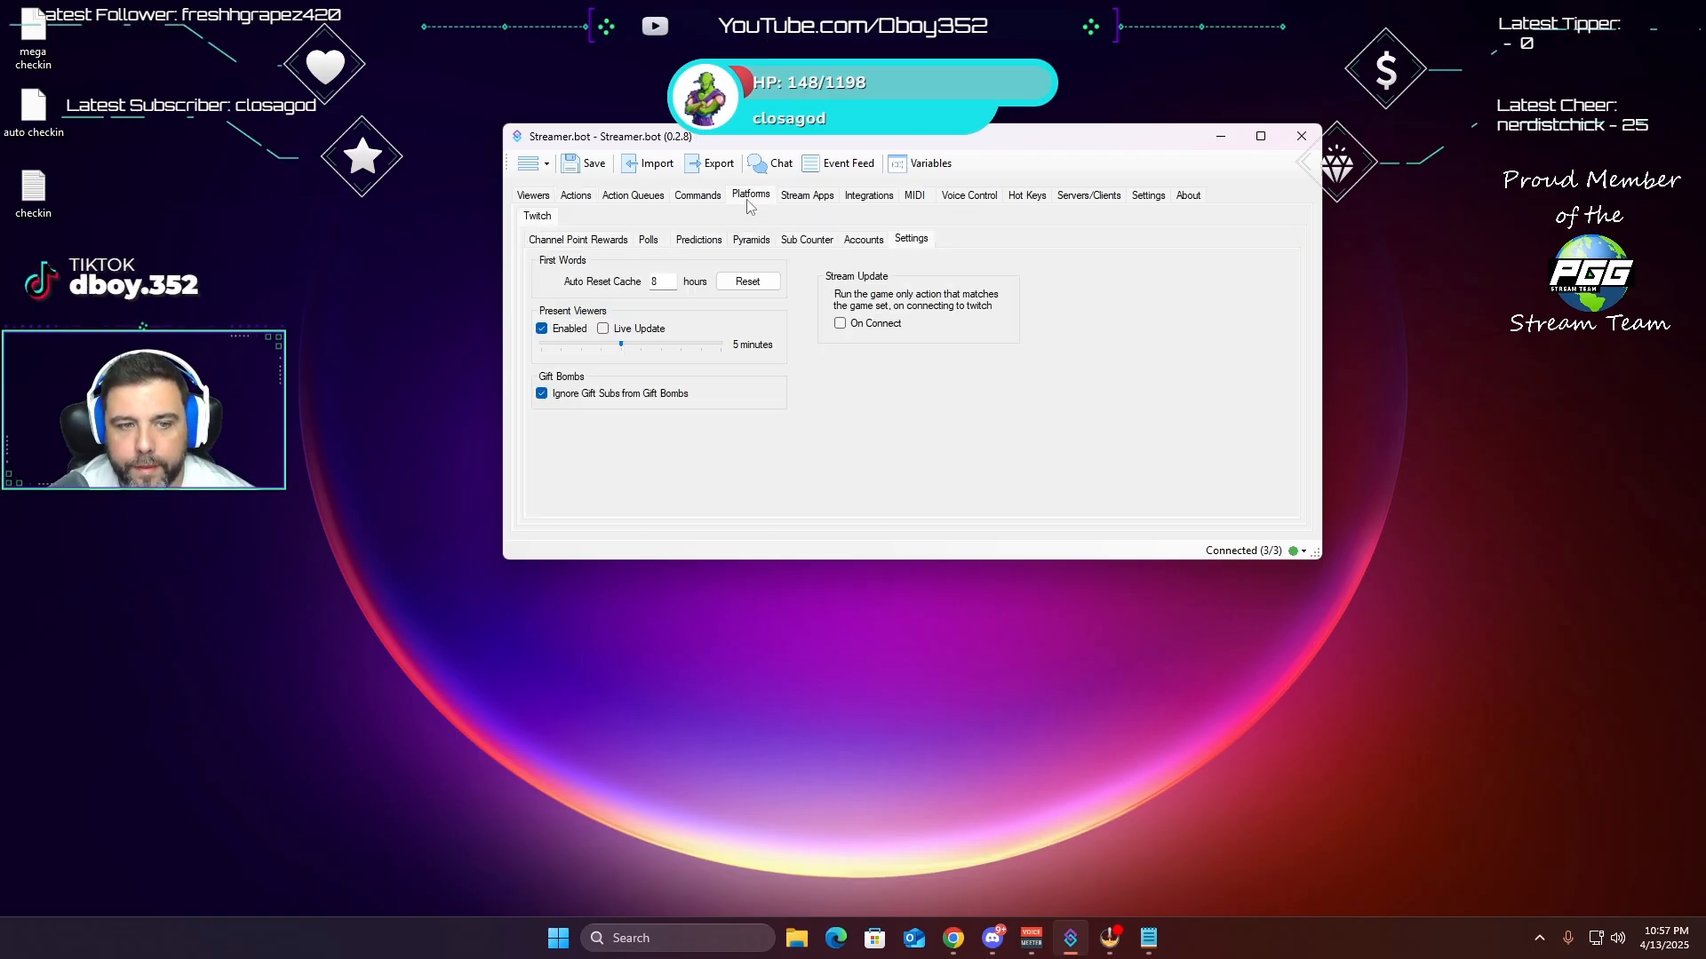
left_click(589, 240)
left_click(594, 462)
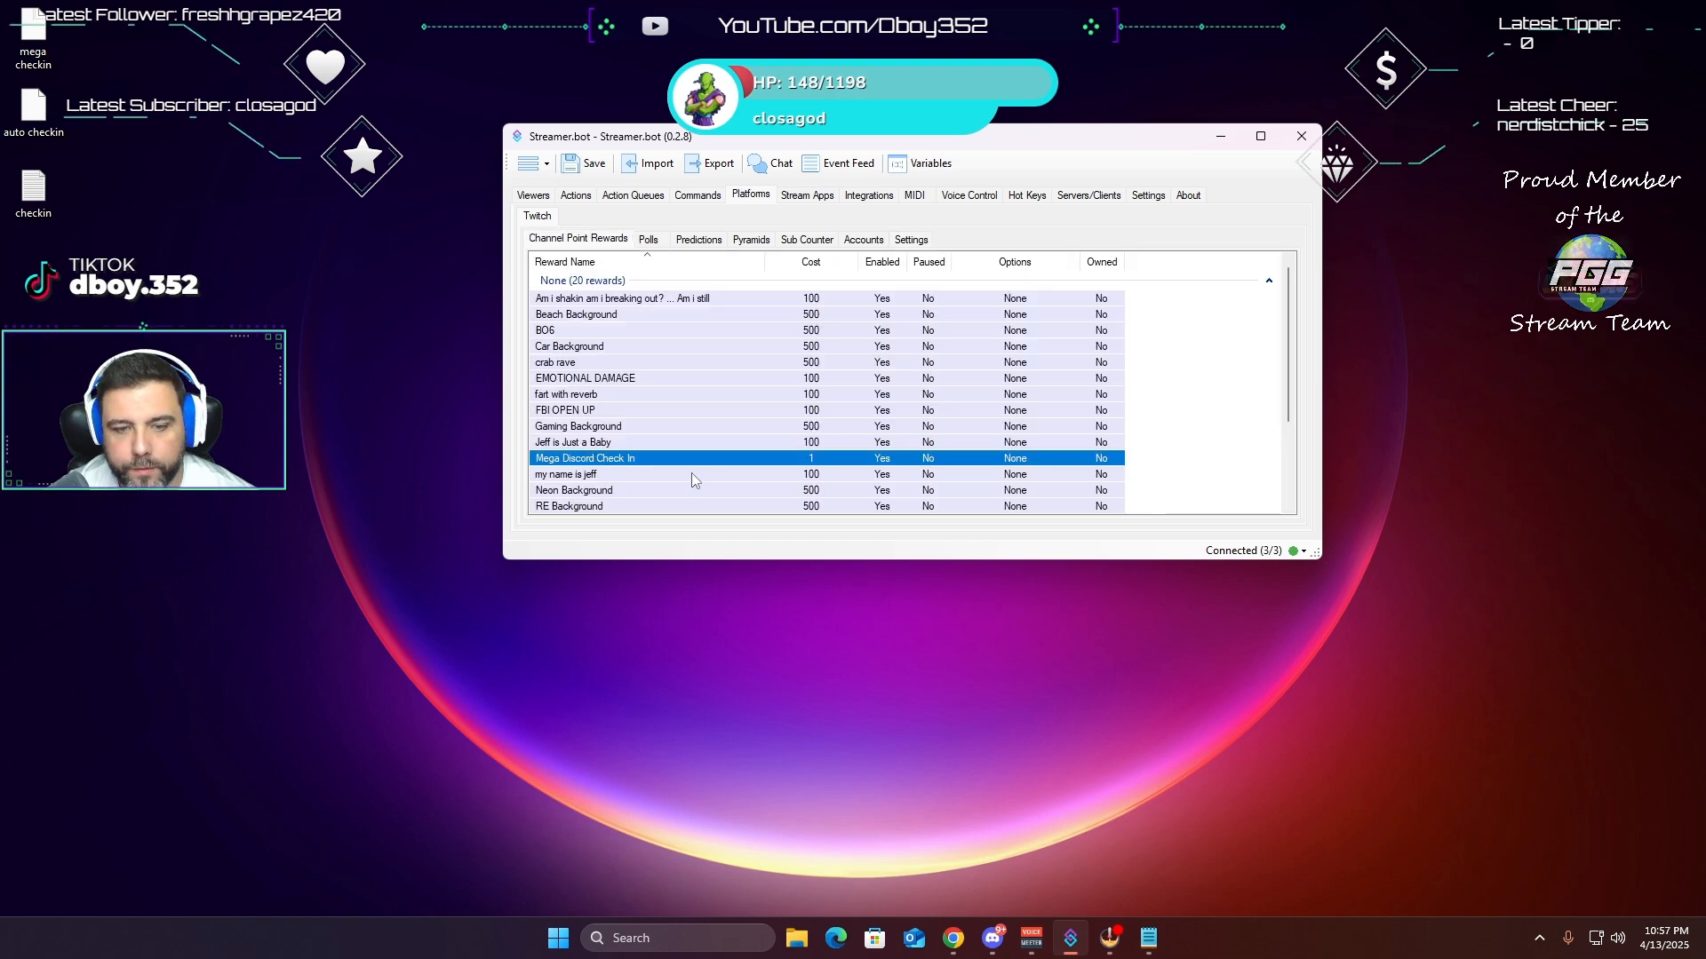
left_click(574, 196)
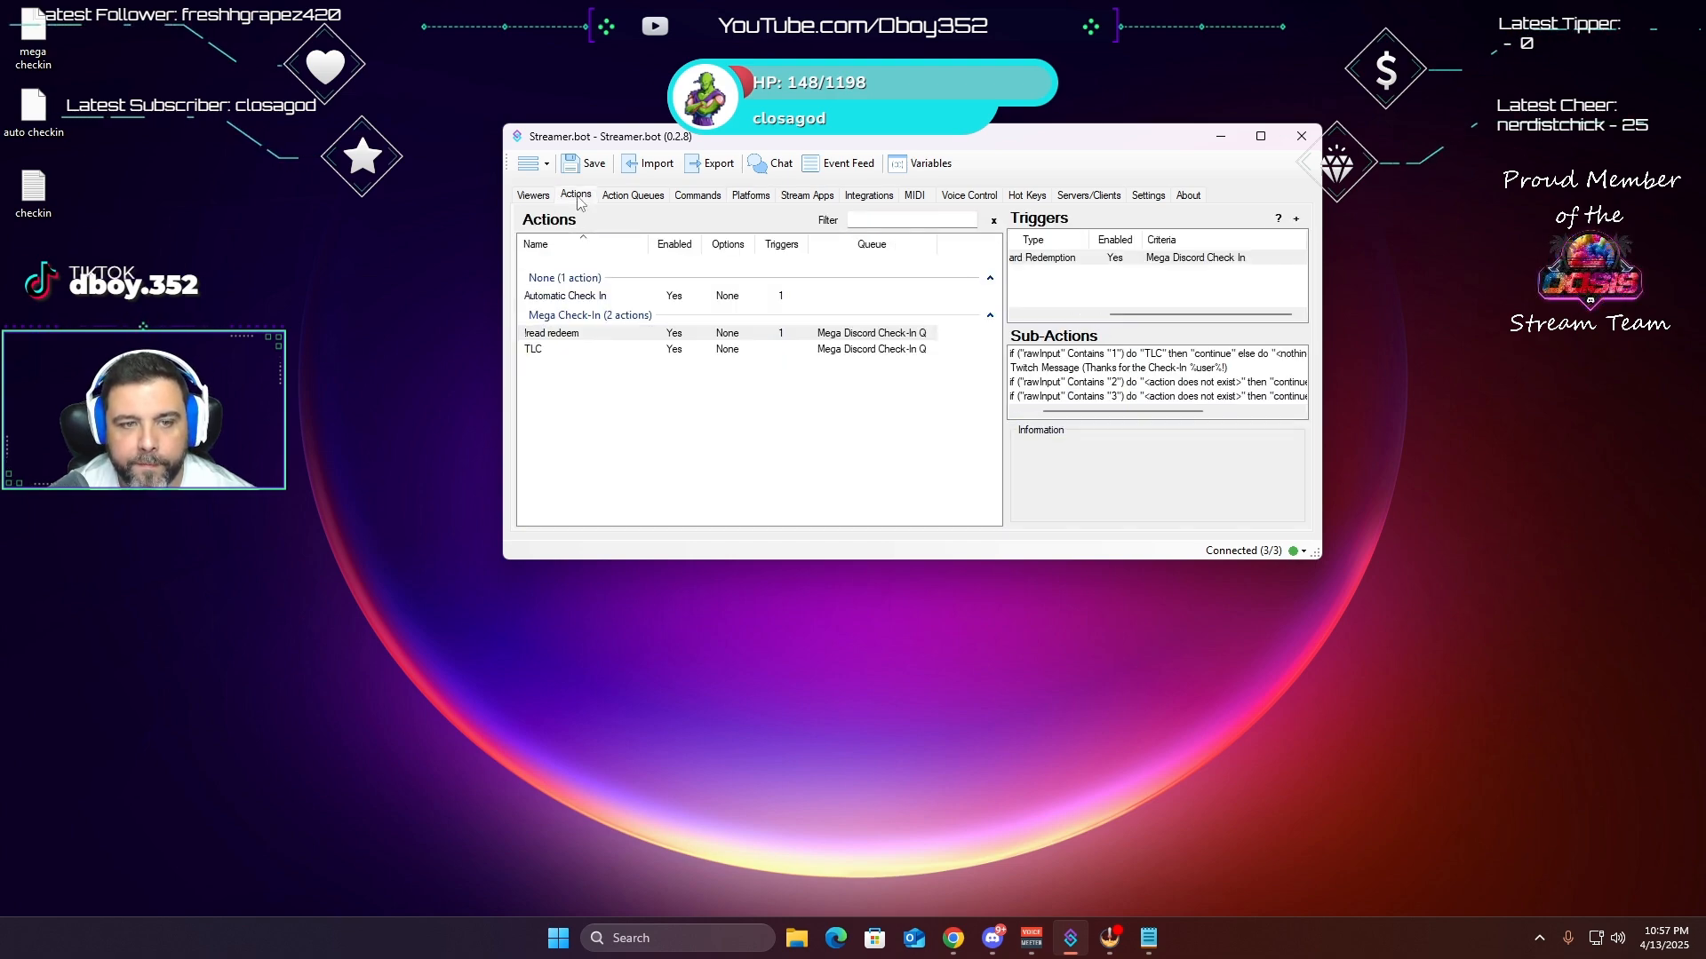
left_click(1065, 265)
left_click_drag(1110, 315, 1019, 315)
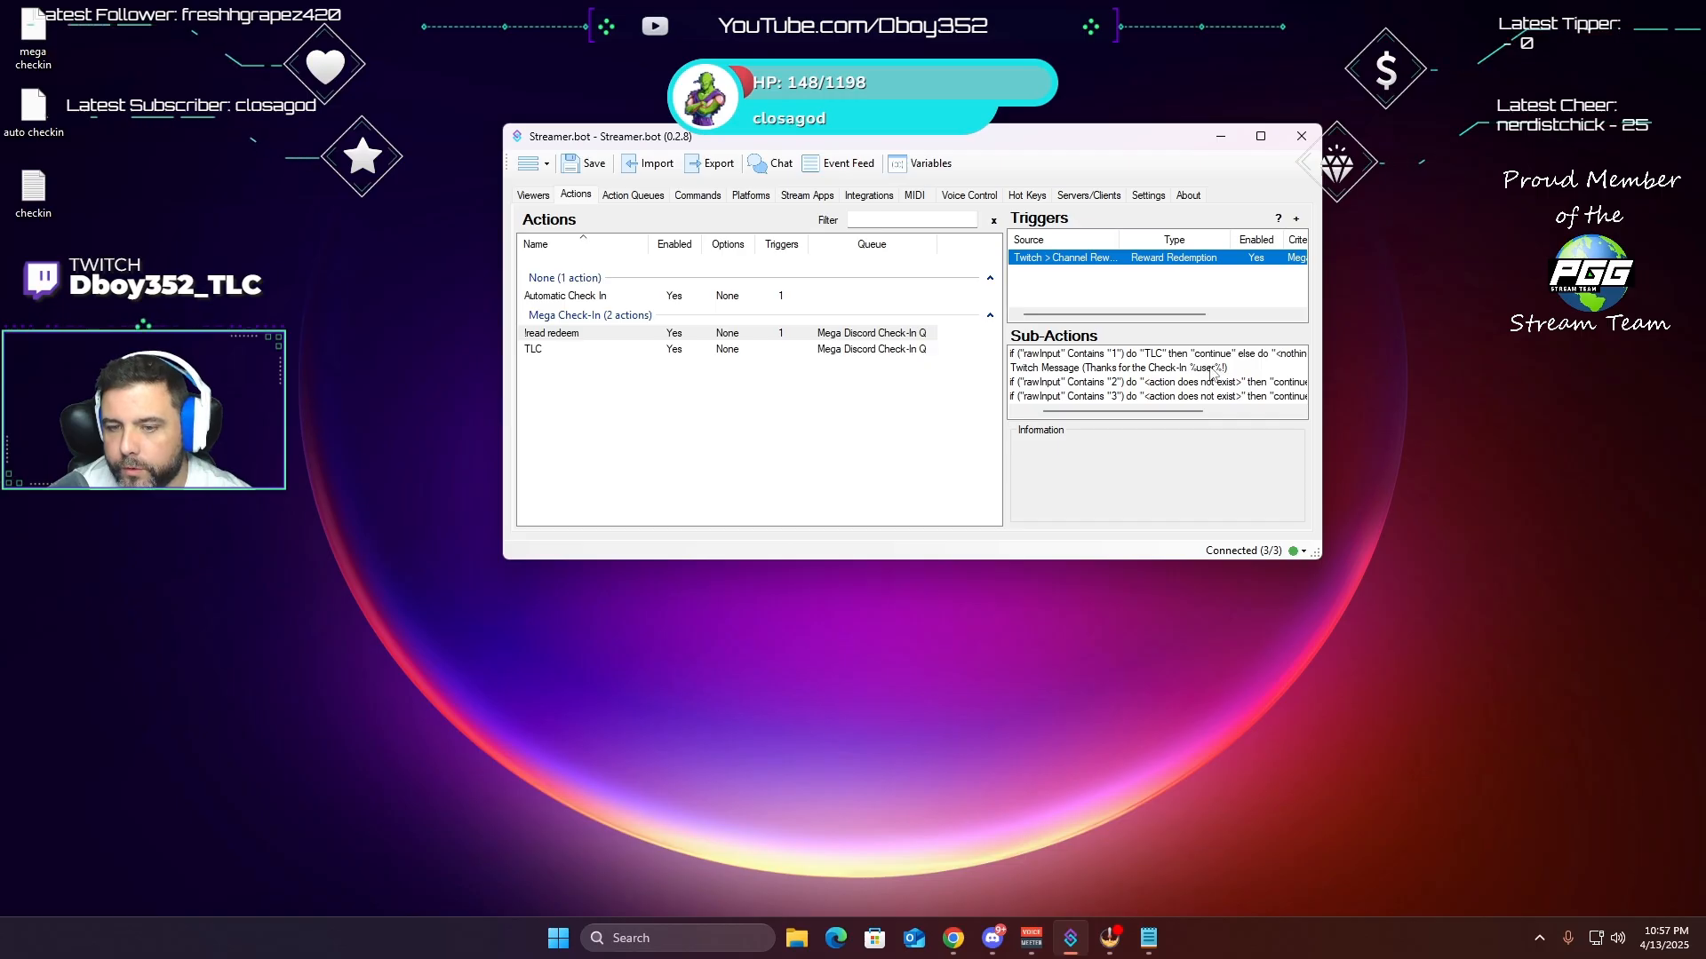
- Delete the If/Else sub-actions that check rawInput for "2" and "3" from the !read redeem action
left_click(1126, 382)
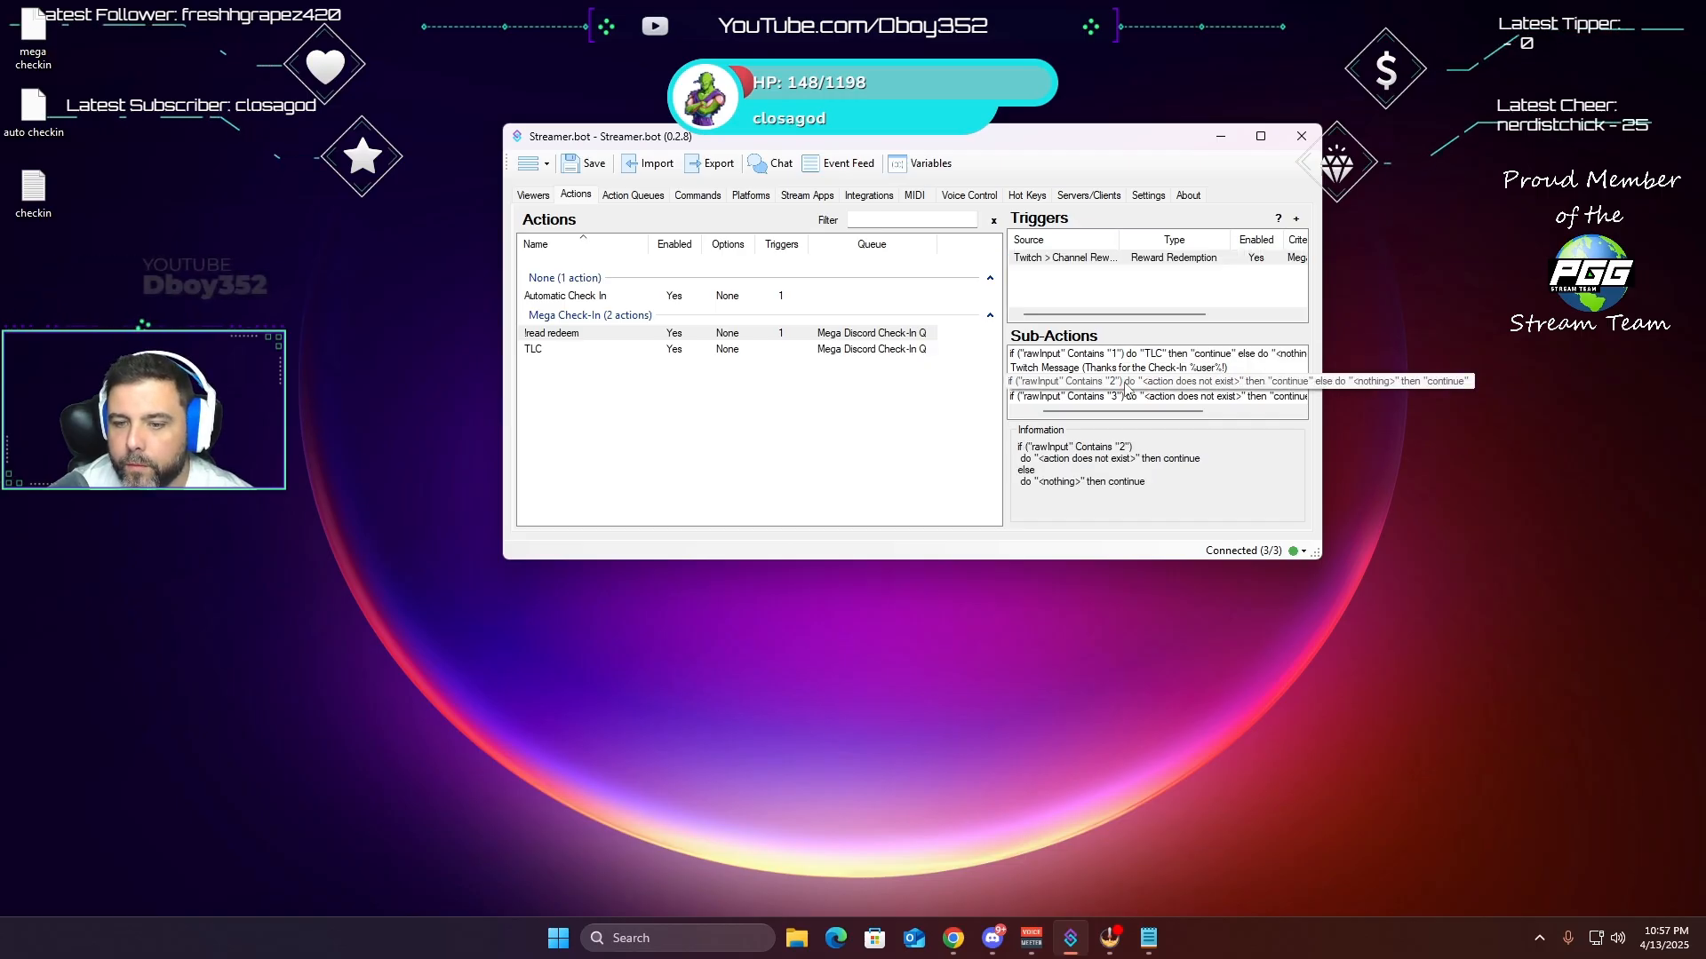
key("Delete")
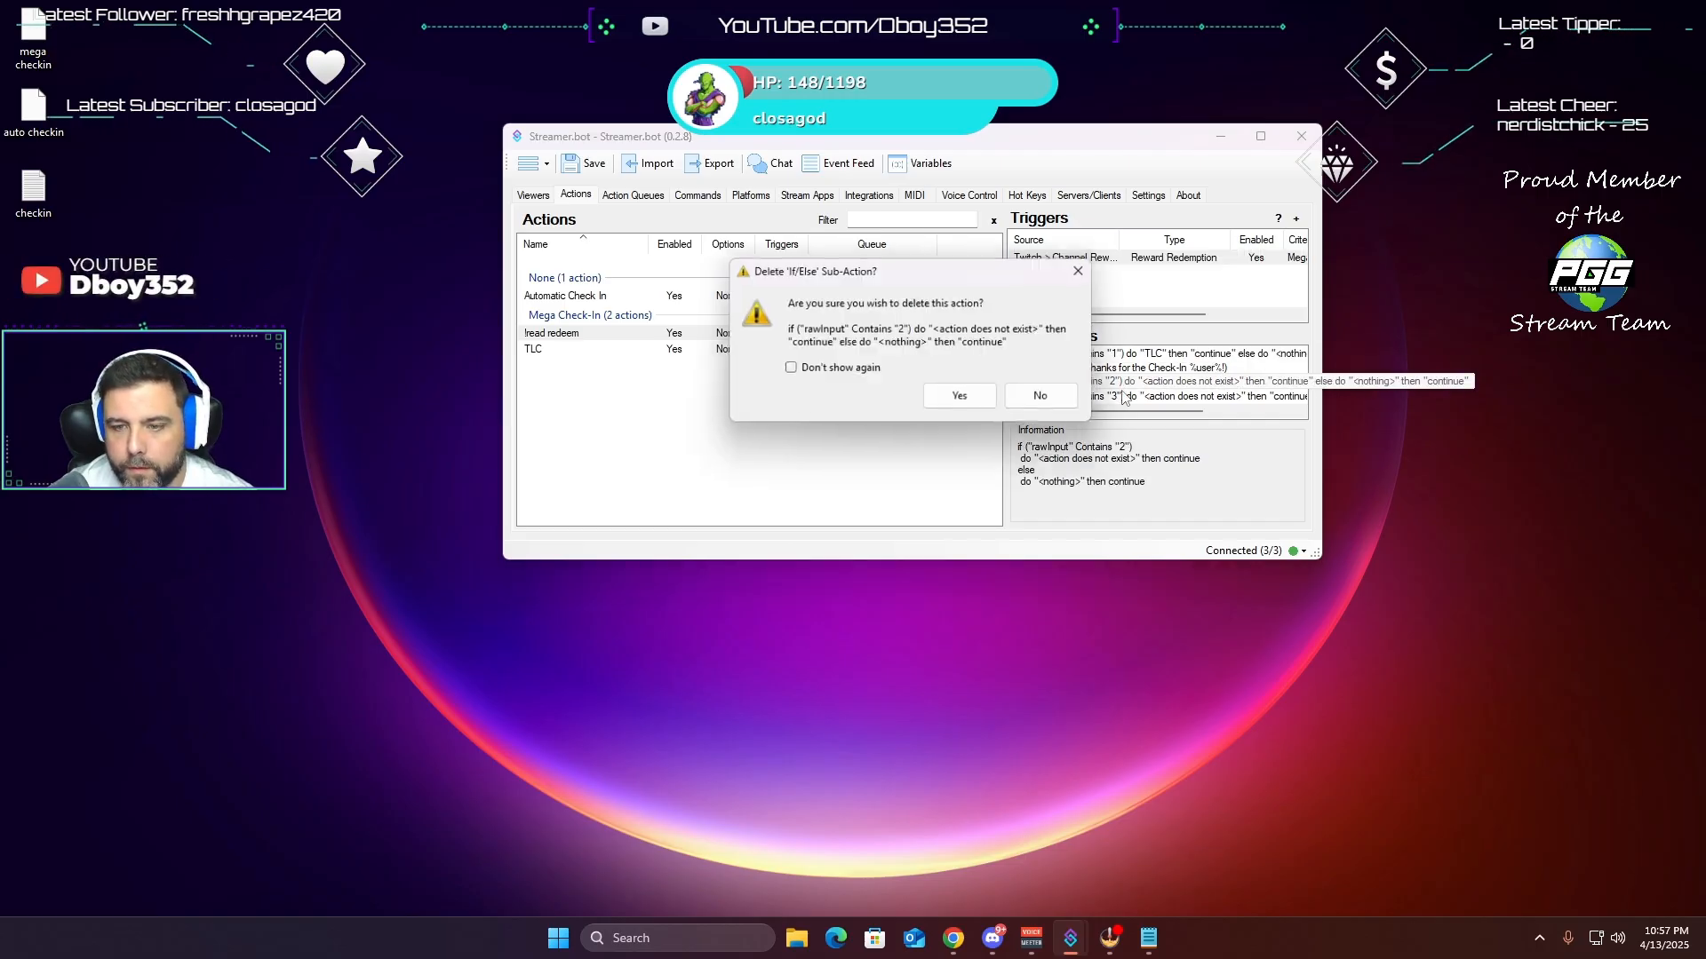
key("Return")
key("Delete")
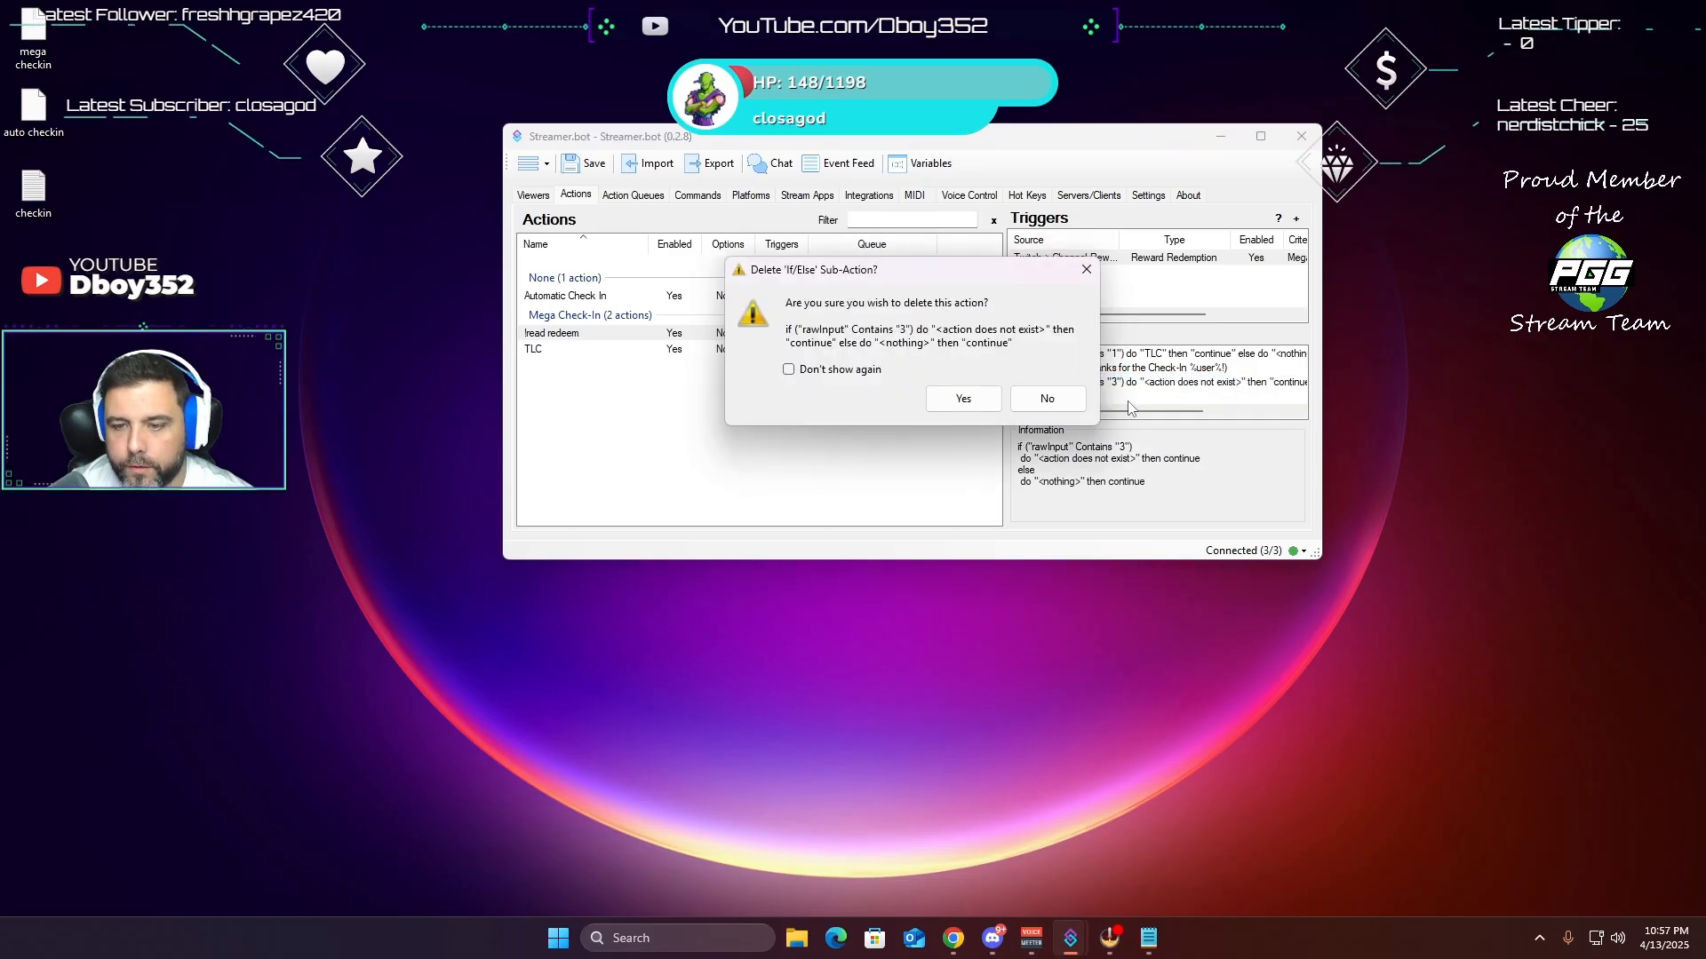
key("Return")
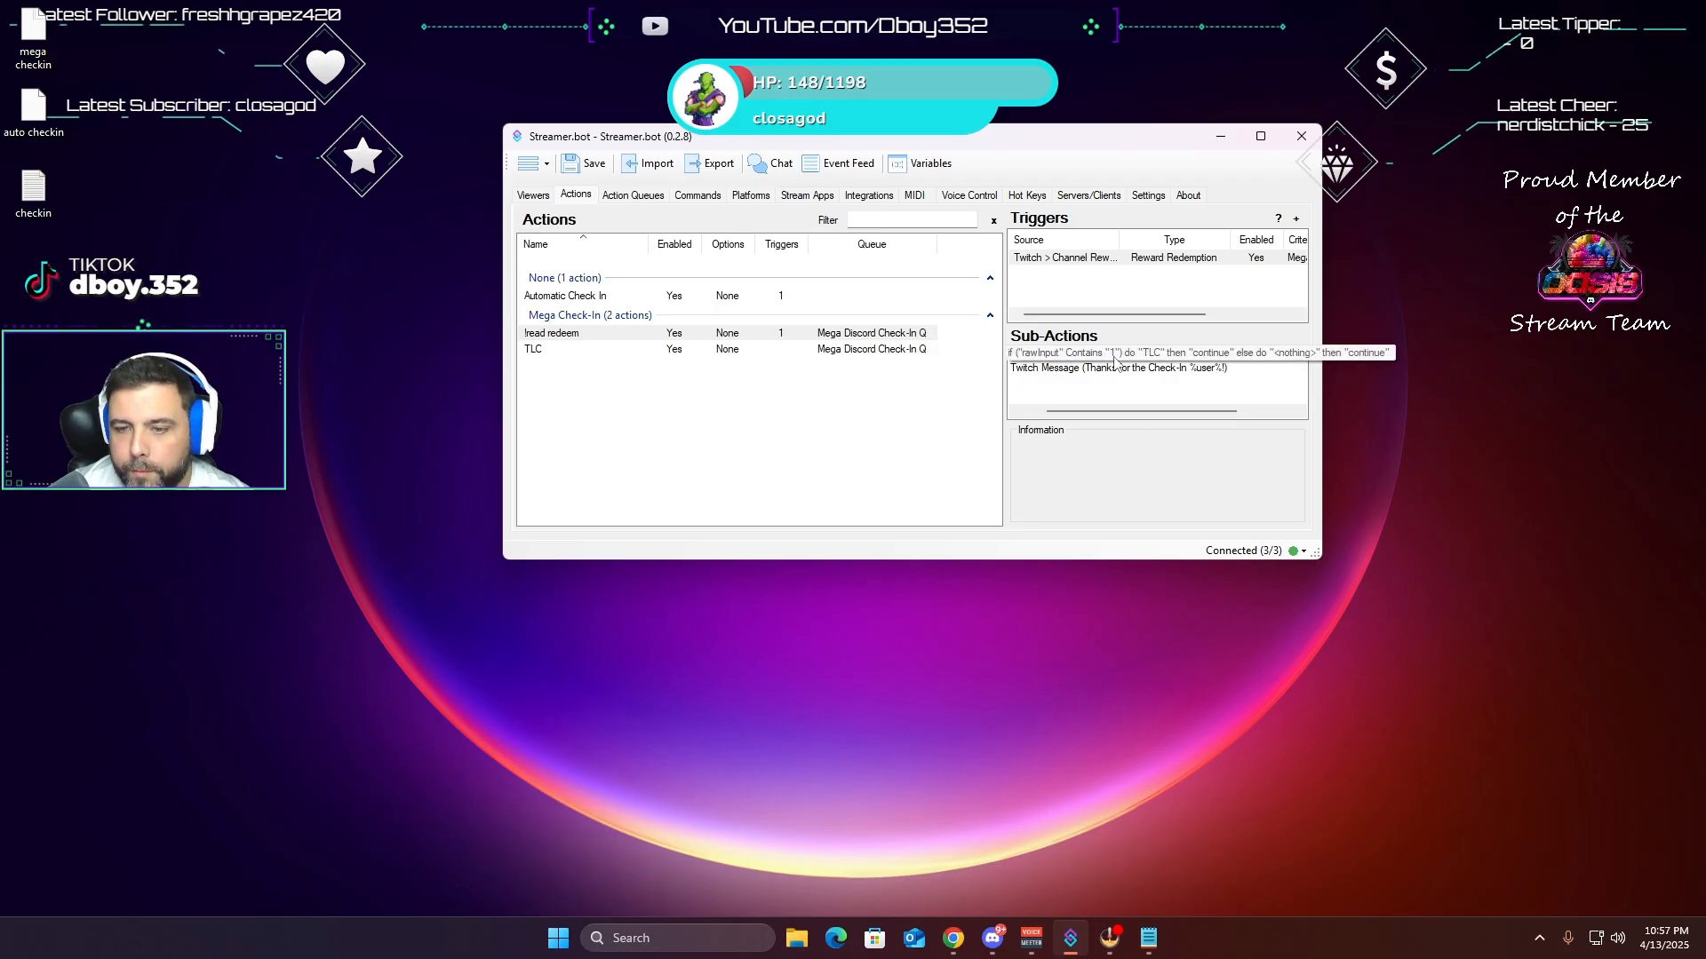
- Review the !read redeem If/Else sub-action that checks rawInput for "1", keeping TLC as the action it runs
left_click(562, 350)
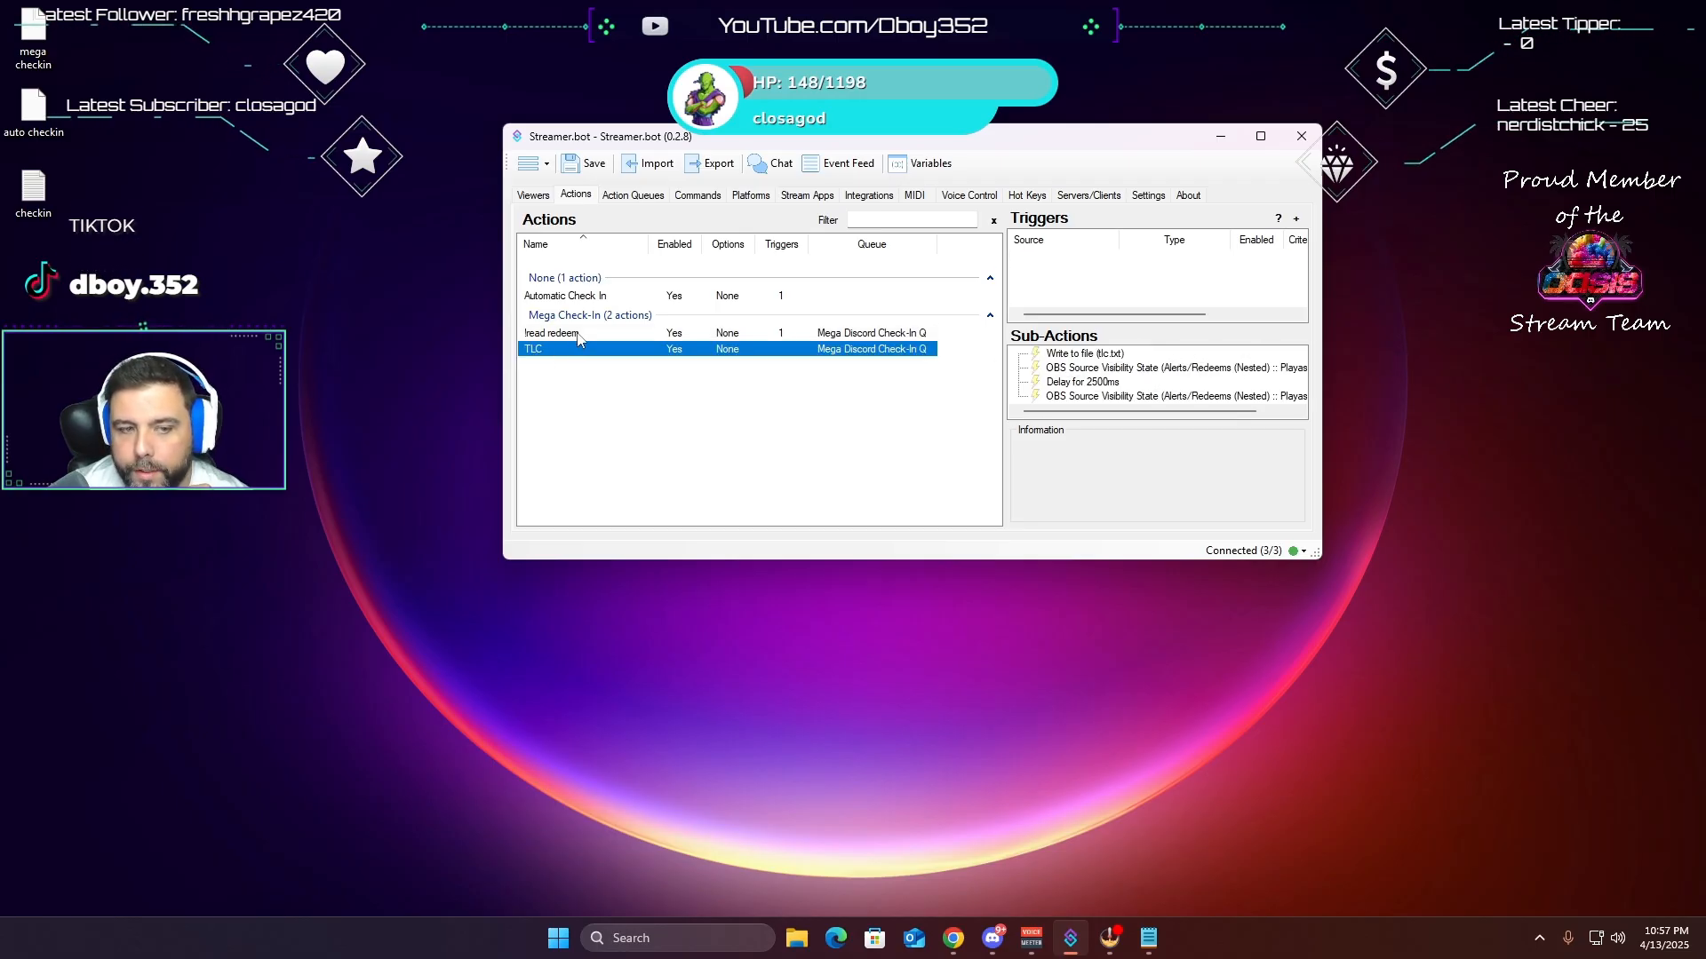
left_click(578, 336)
left_click(1078, 357)
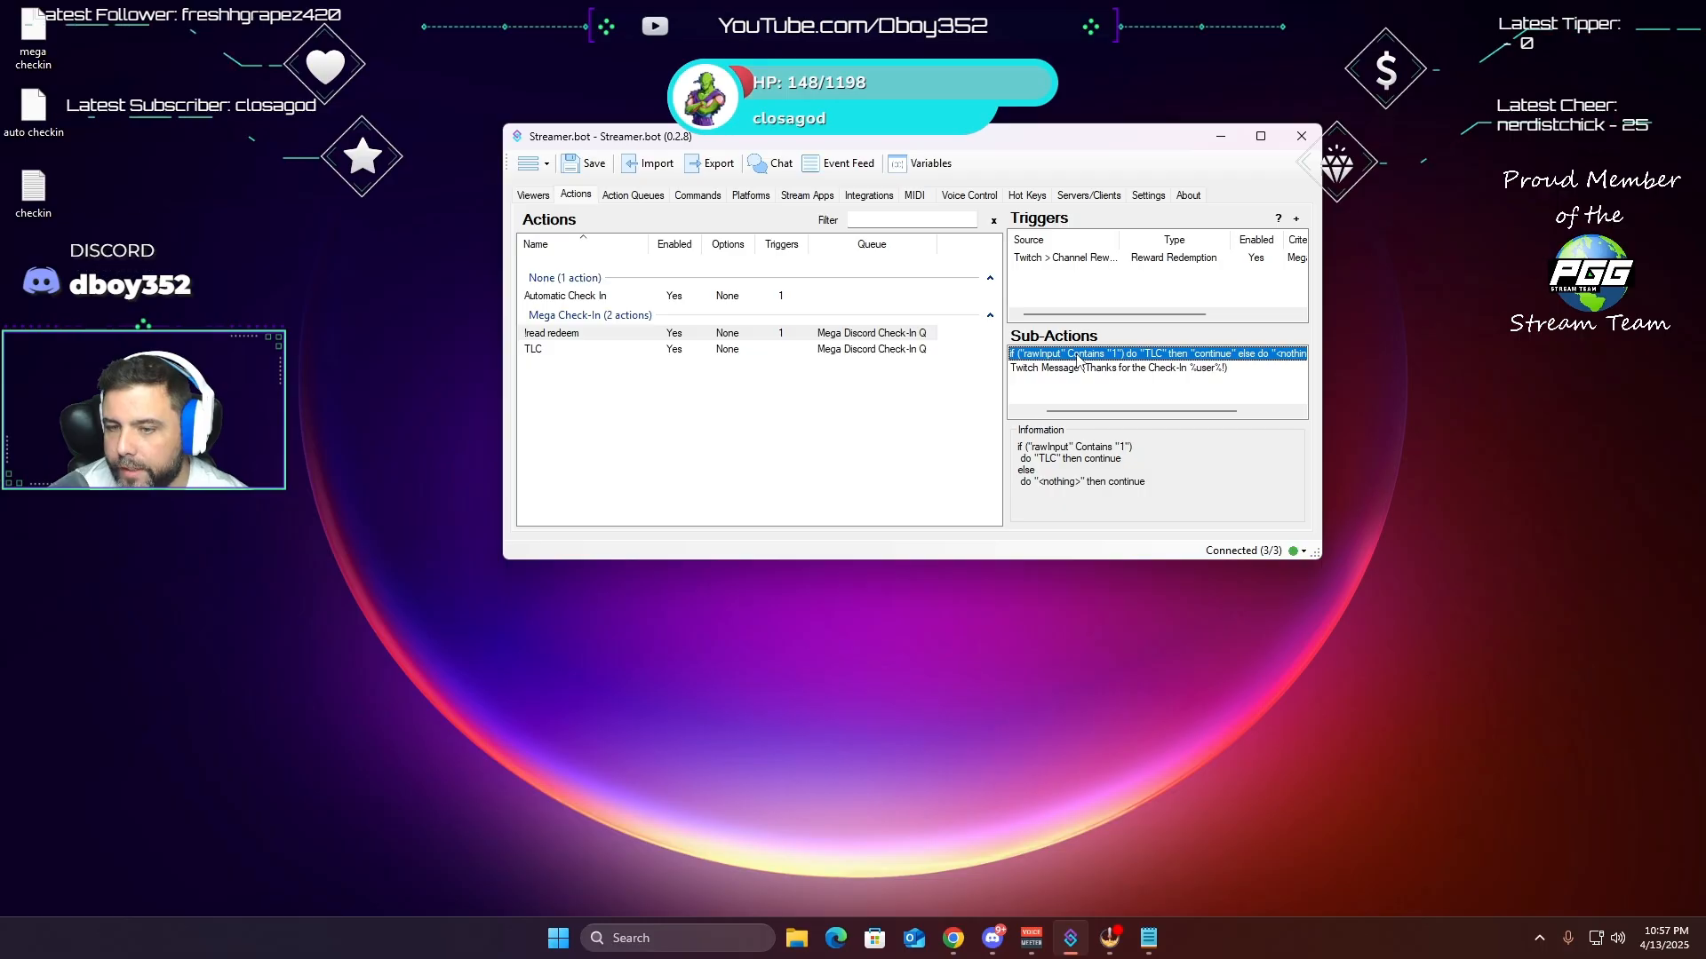
double_click(1106, 355)
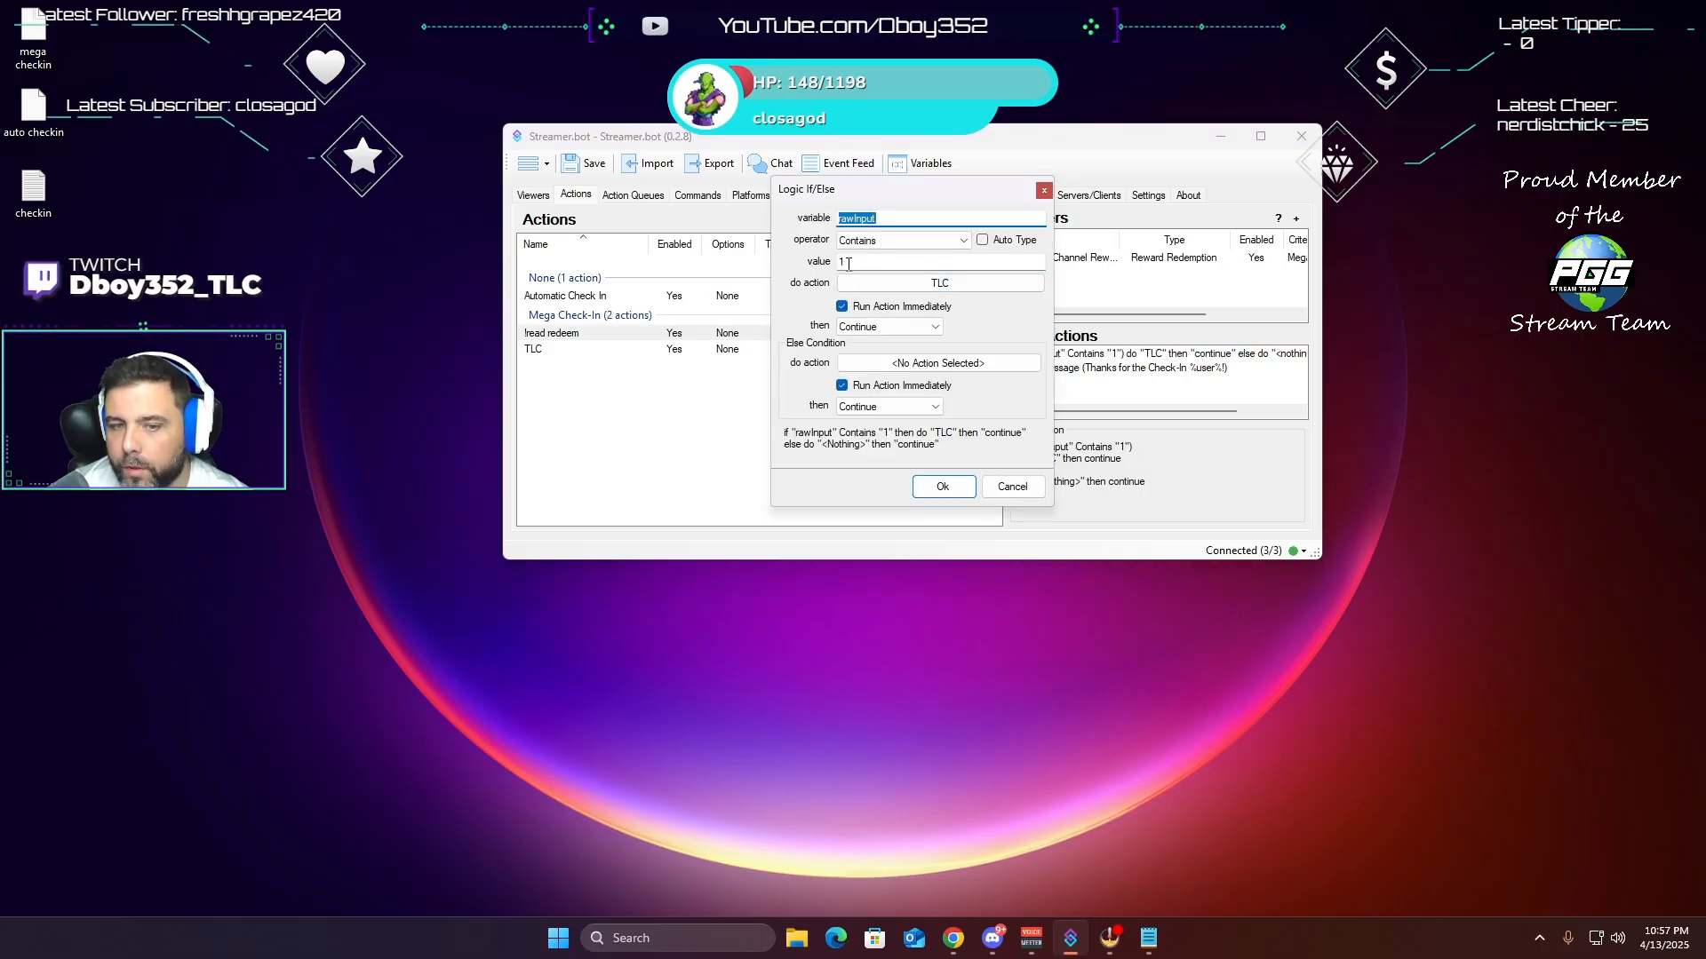
left_click(913, 293)
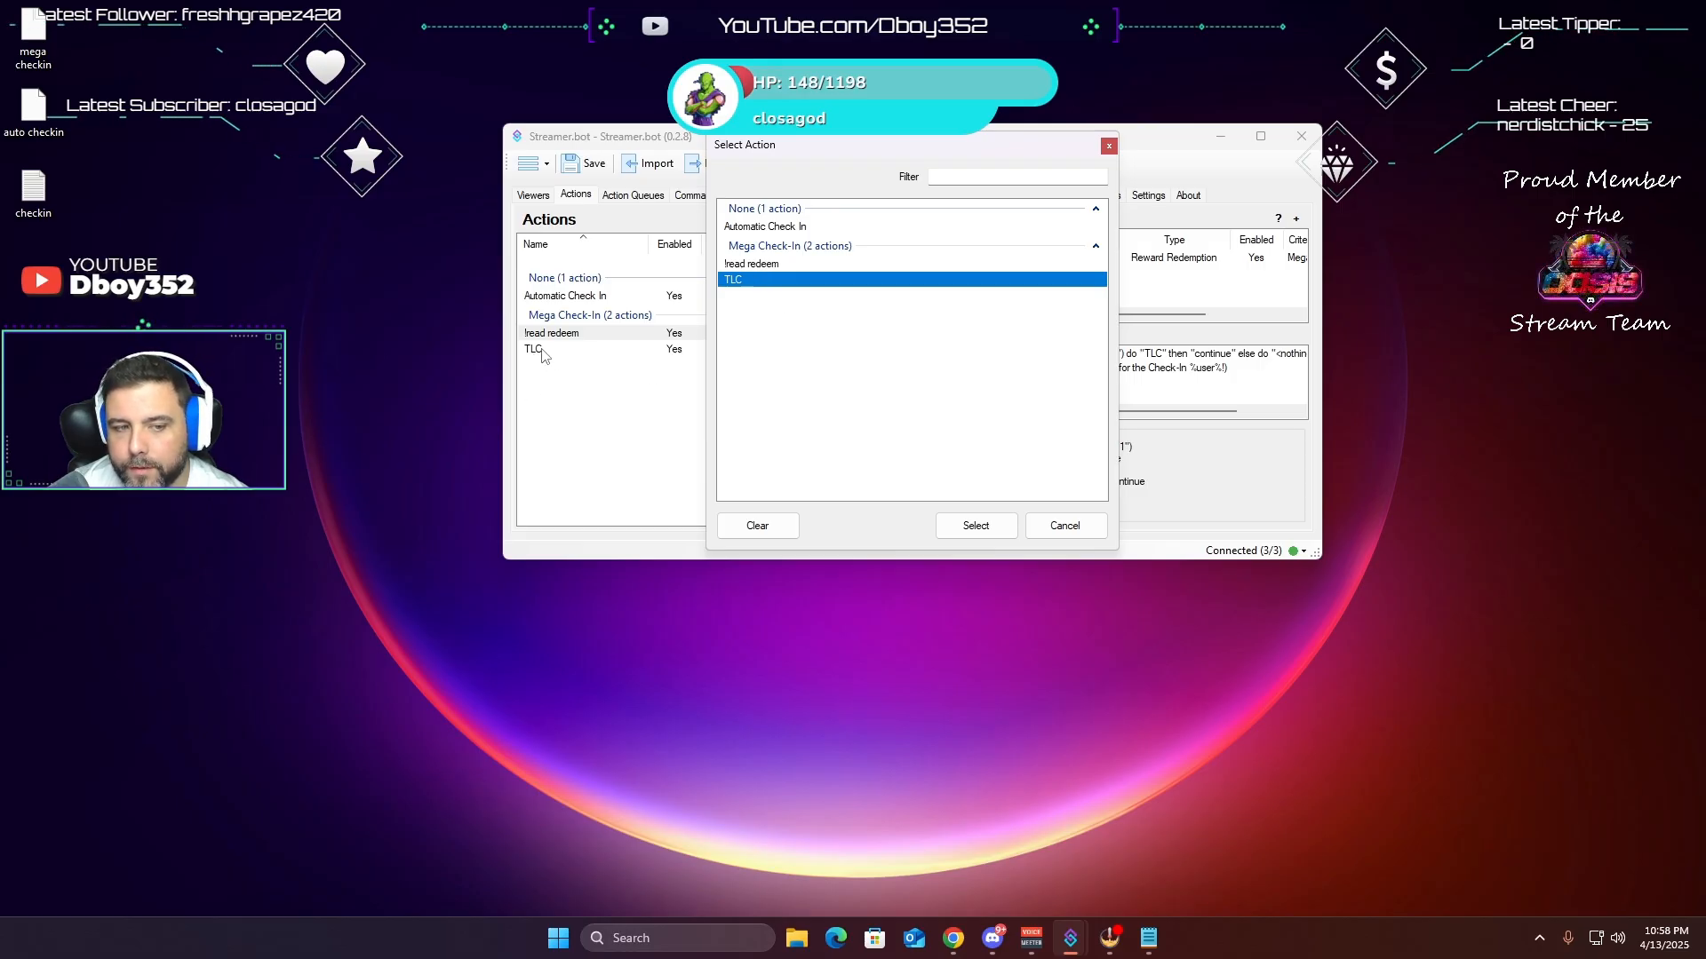
left_click(976, 525)
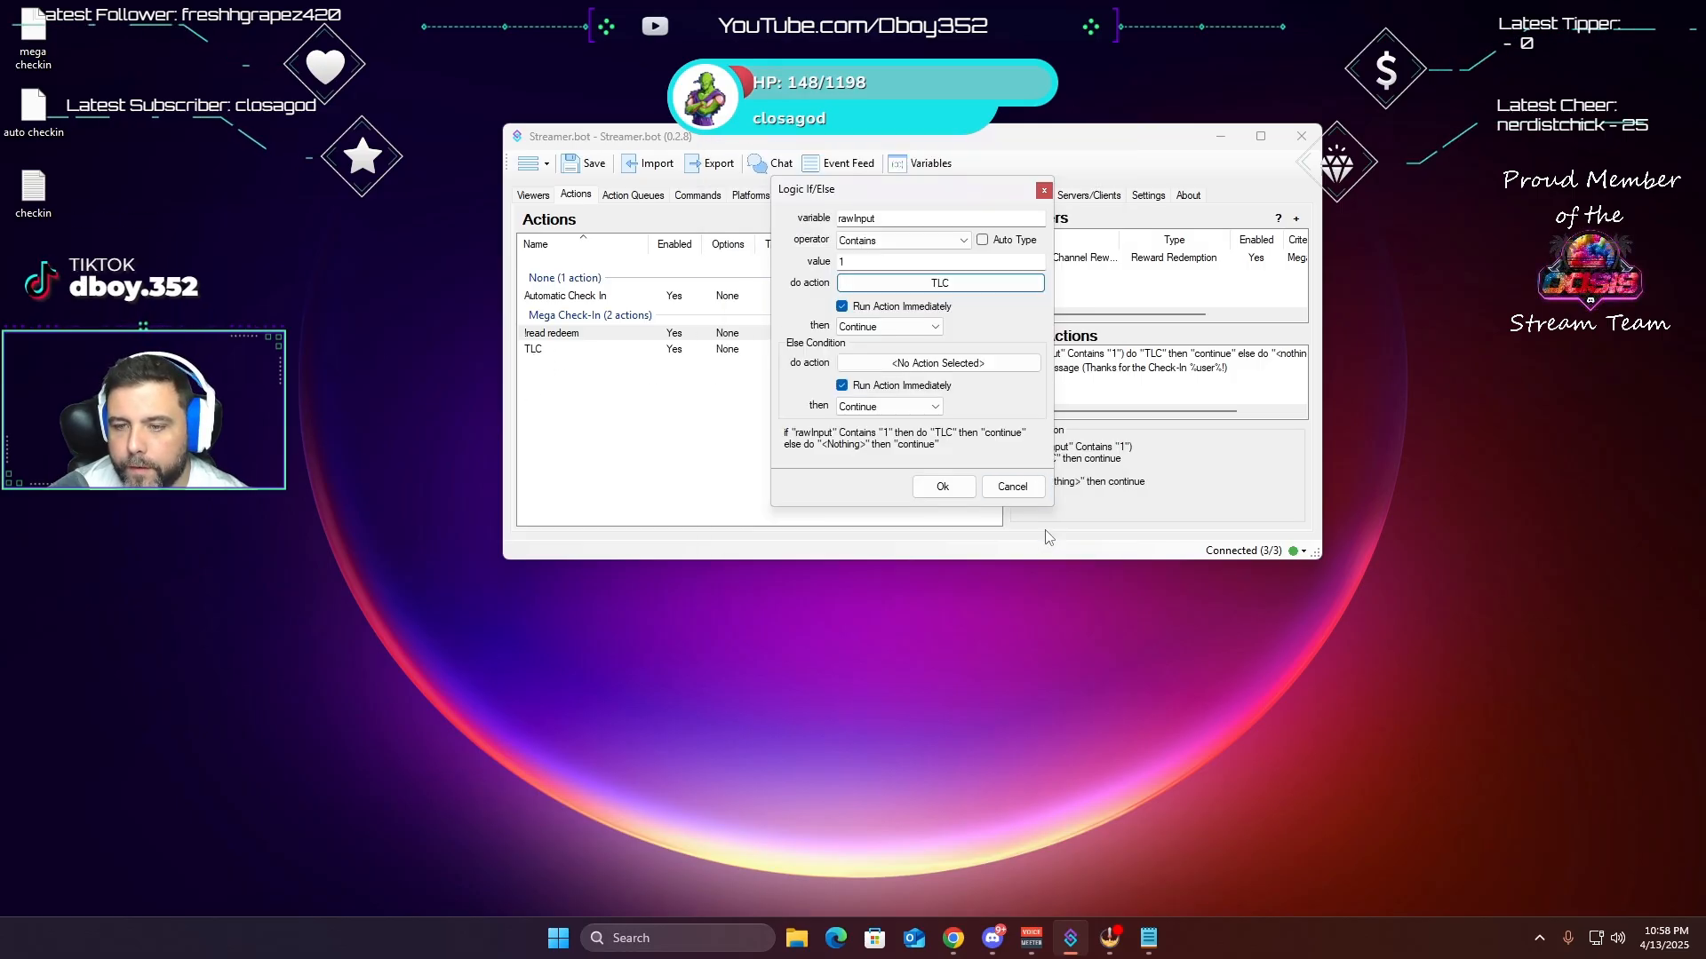
left_click(946, 487)
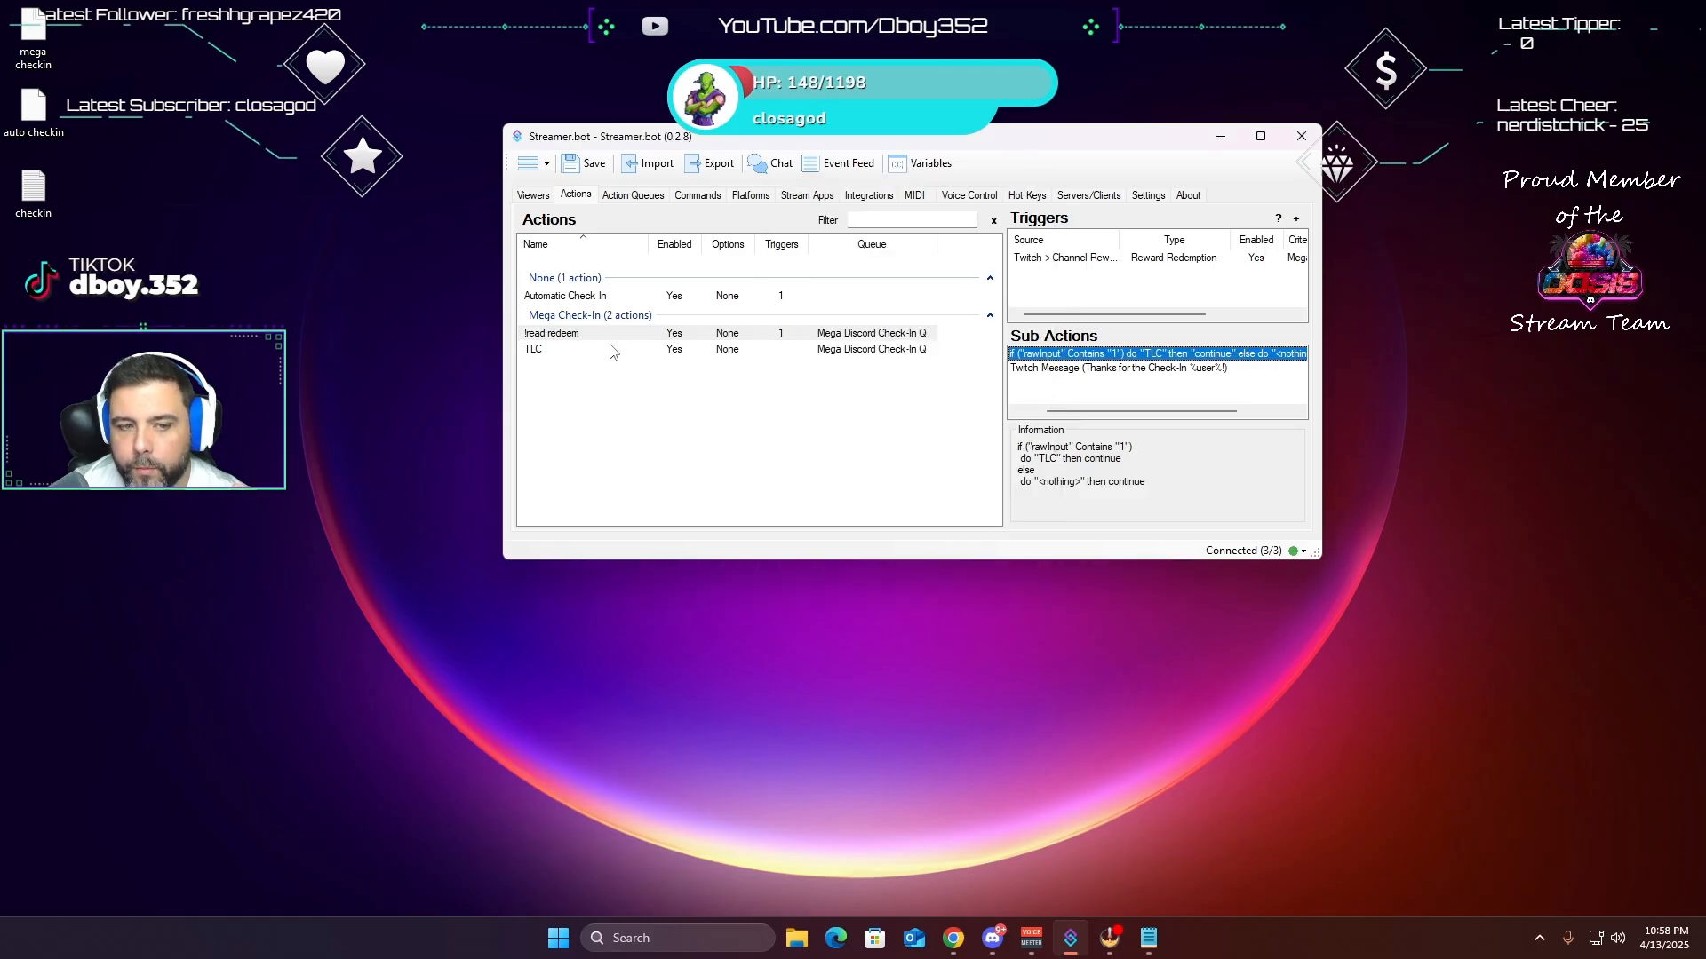
- Examine the file path and text settings of the TLC action's Write to File sub-action
left_click(542, 350)
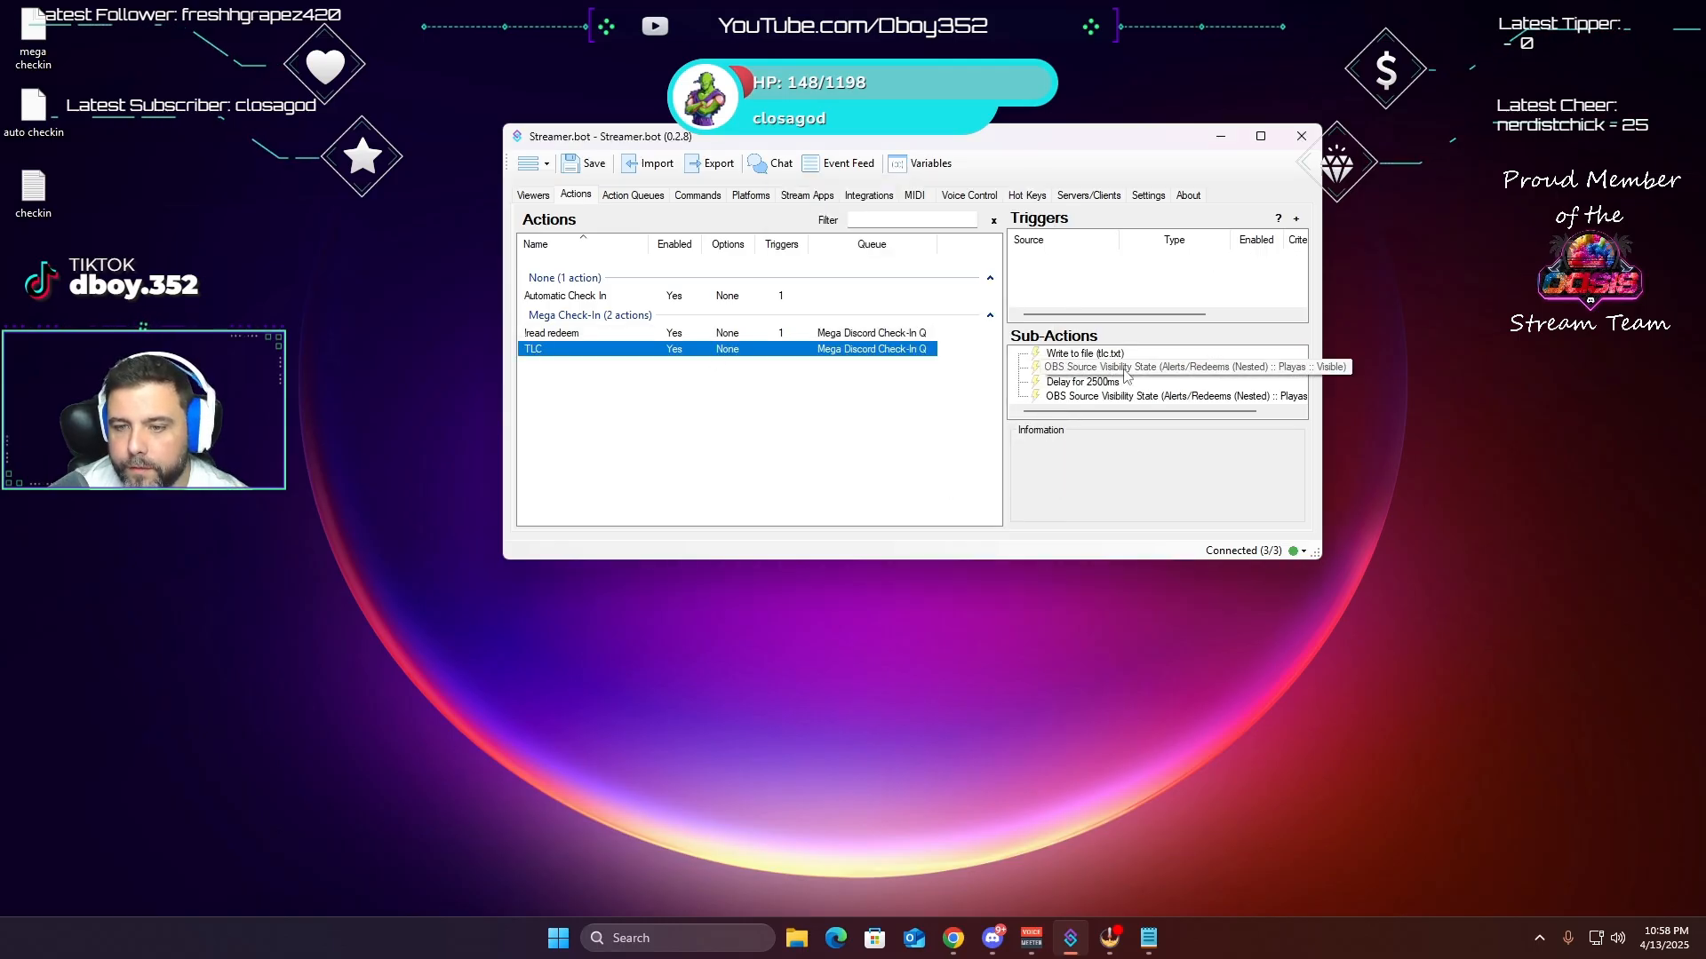
left_click(1102, 355)
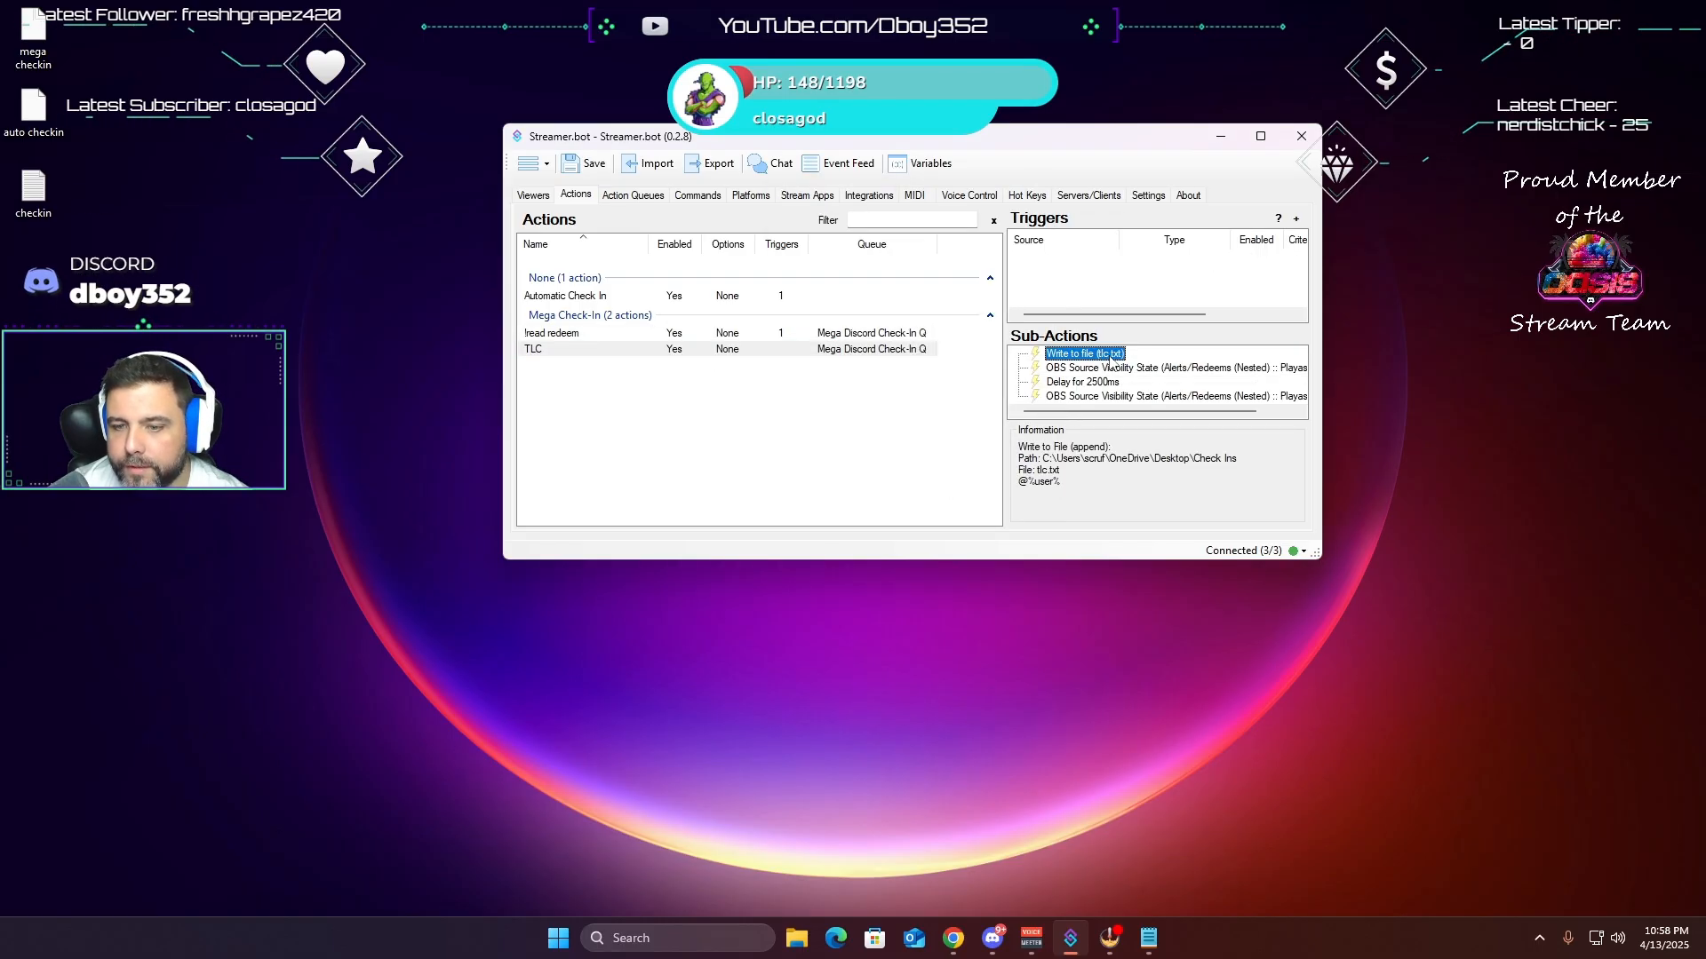
double_click(1109, 359)
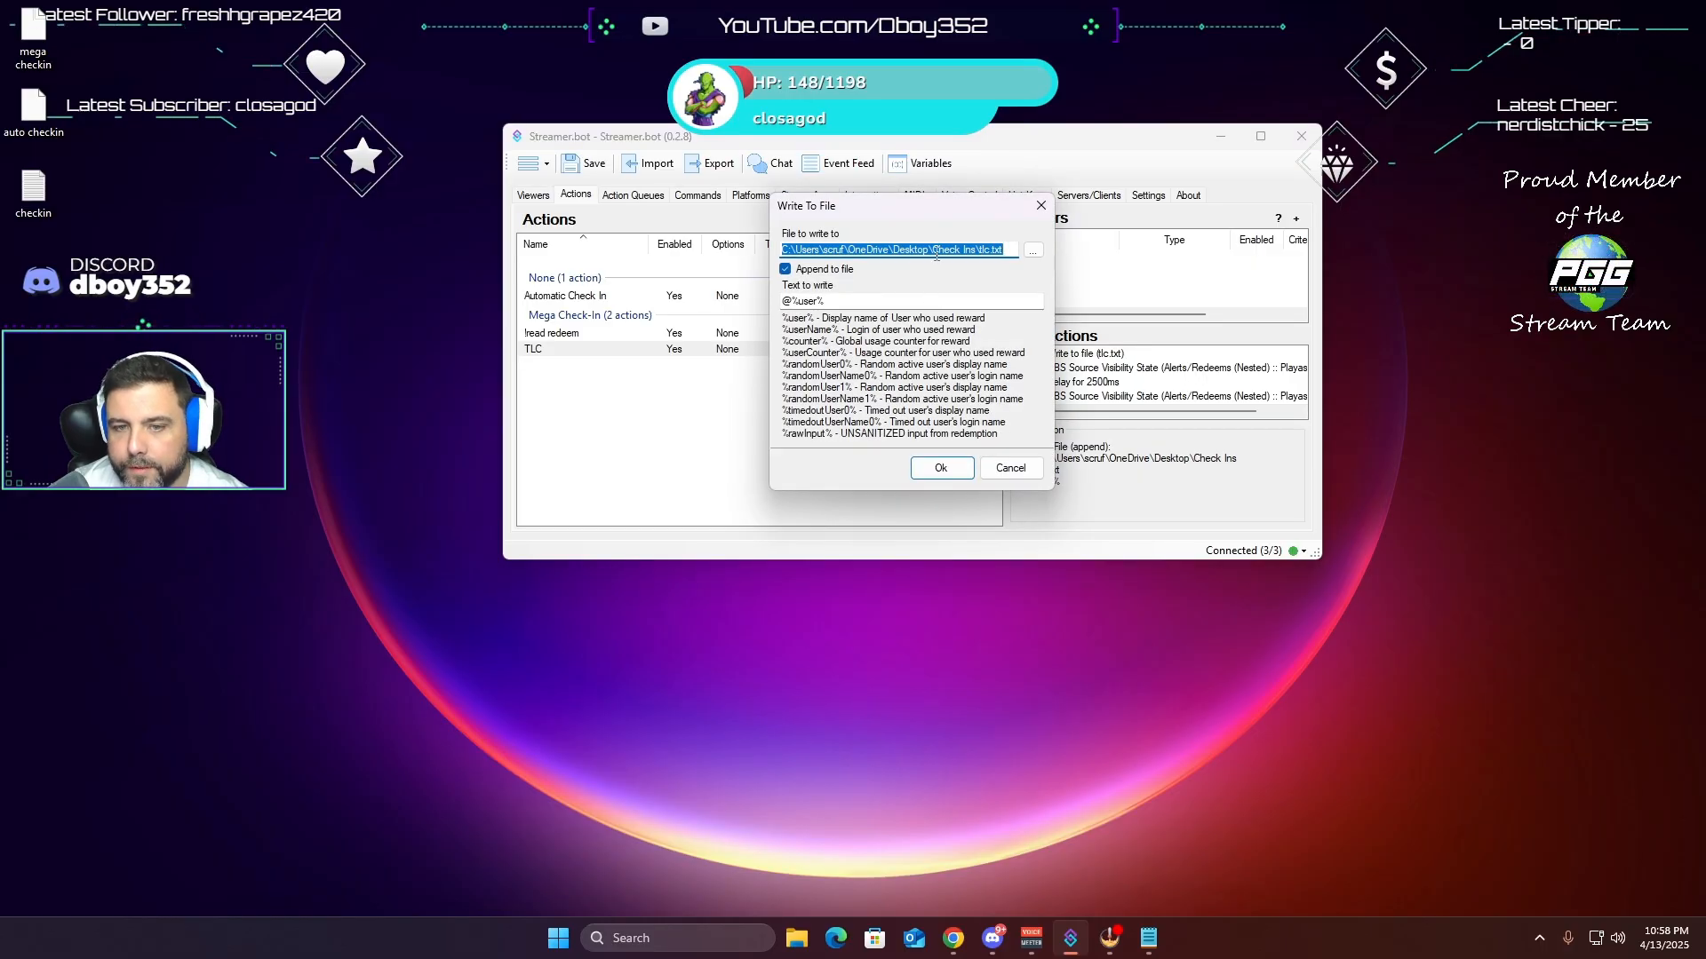
left_click(993, 467)
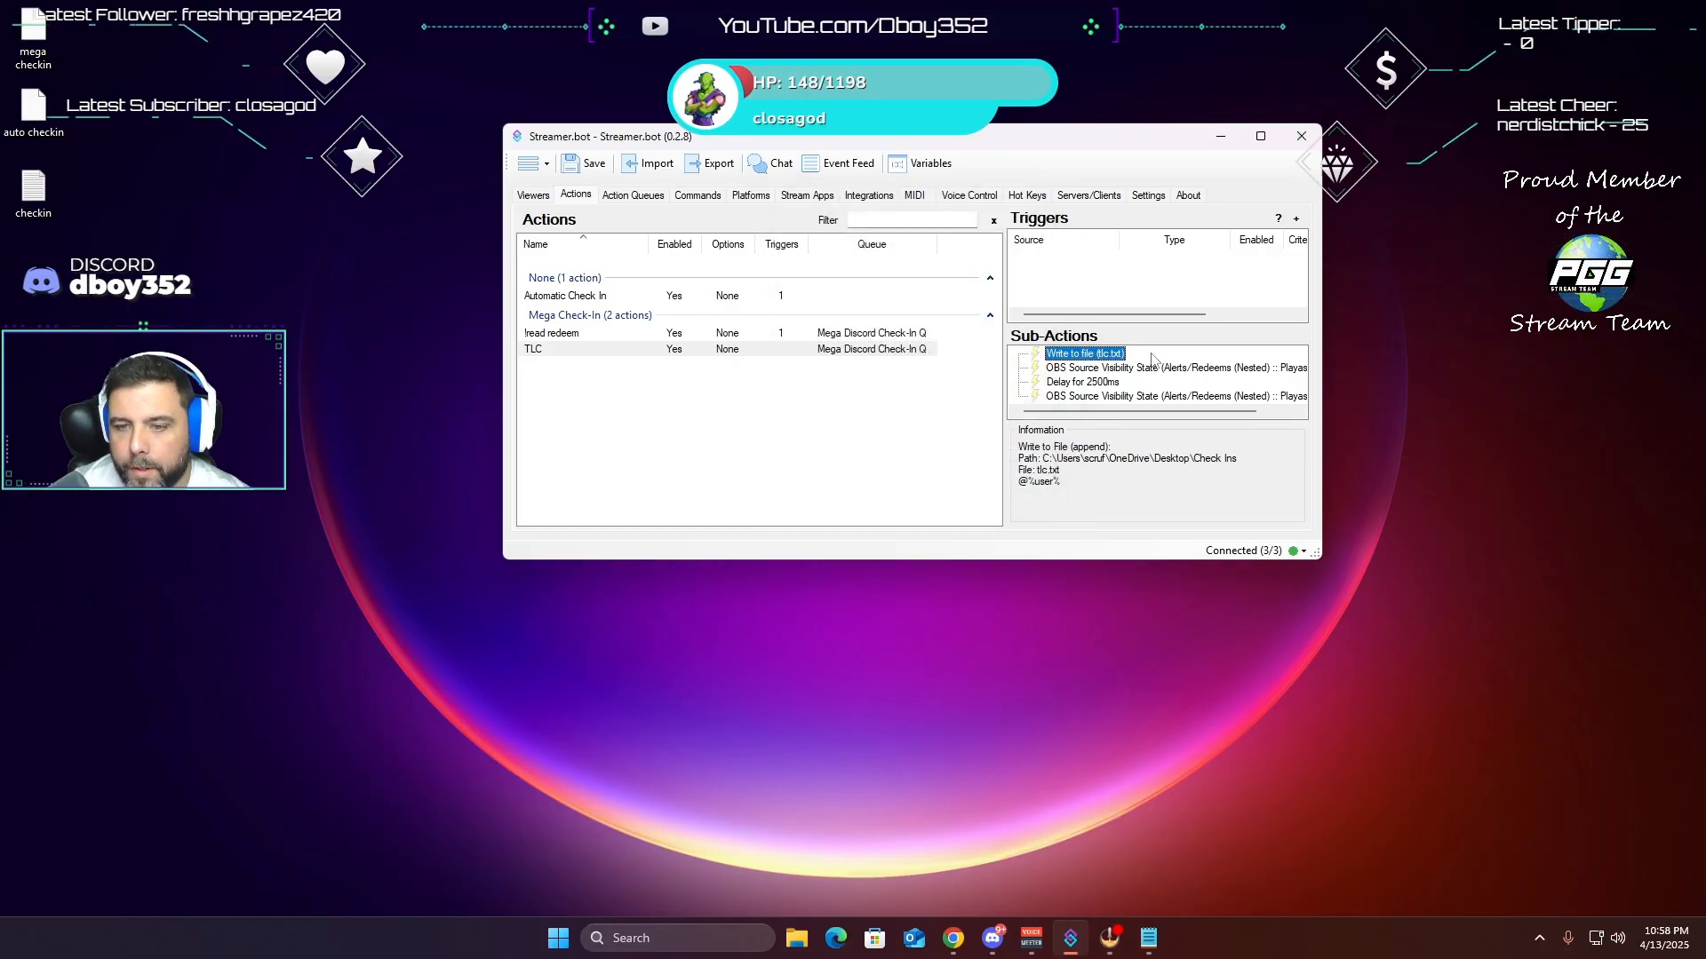
left_click(853, 430)
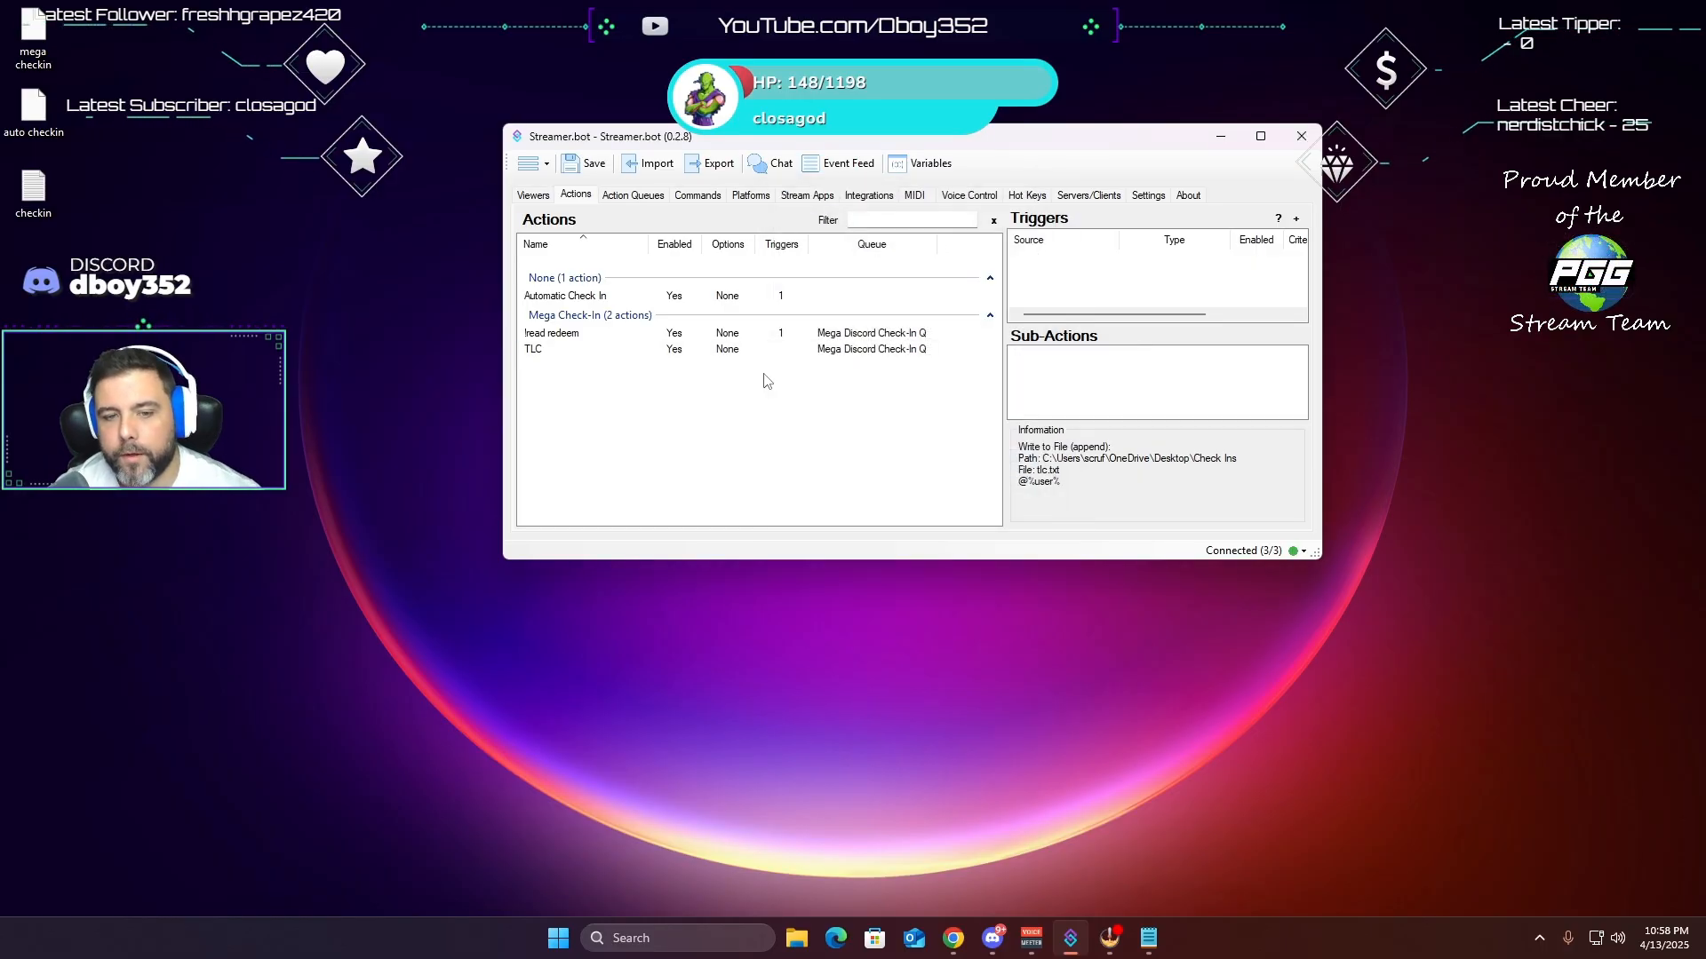
- Duplicate the TLC action in the Mega Check-In group and rename the copy Pizza
left_click(551, 349)
right_click(546, 351)
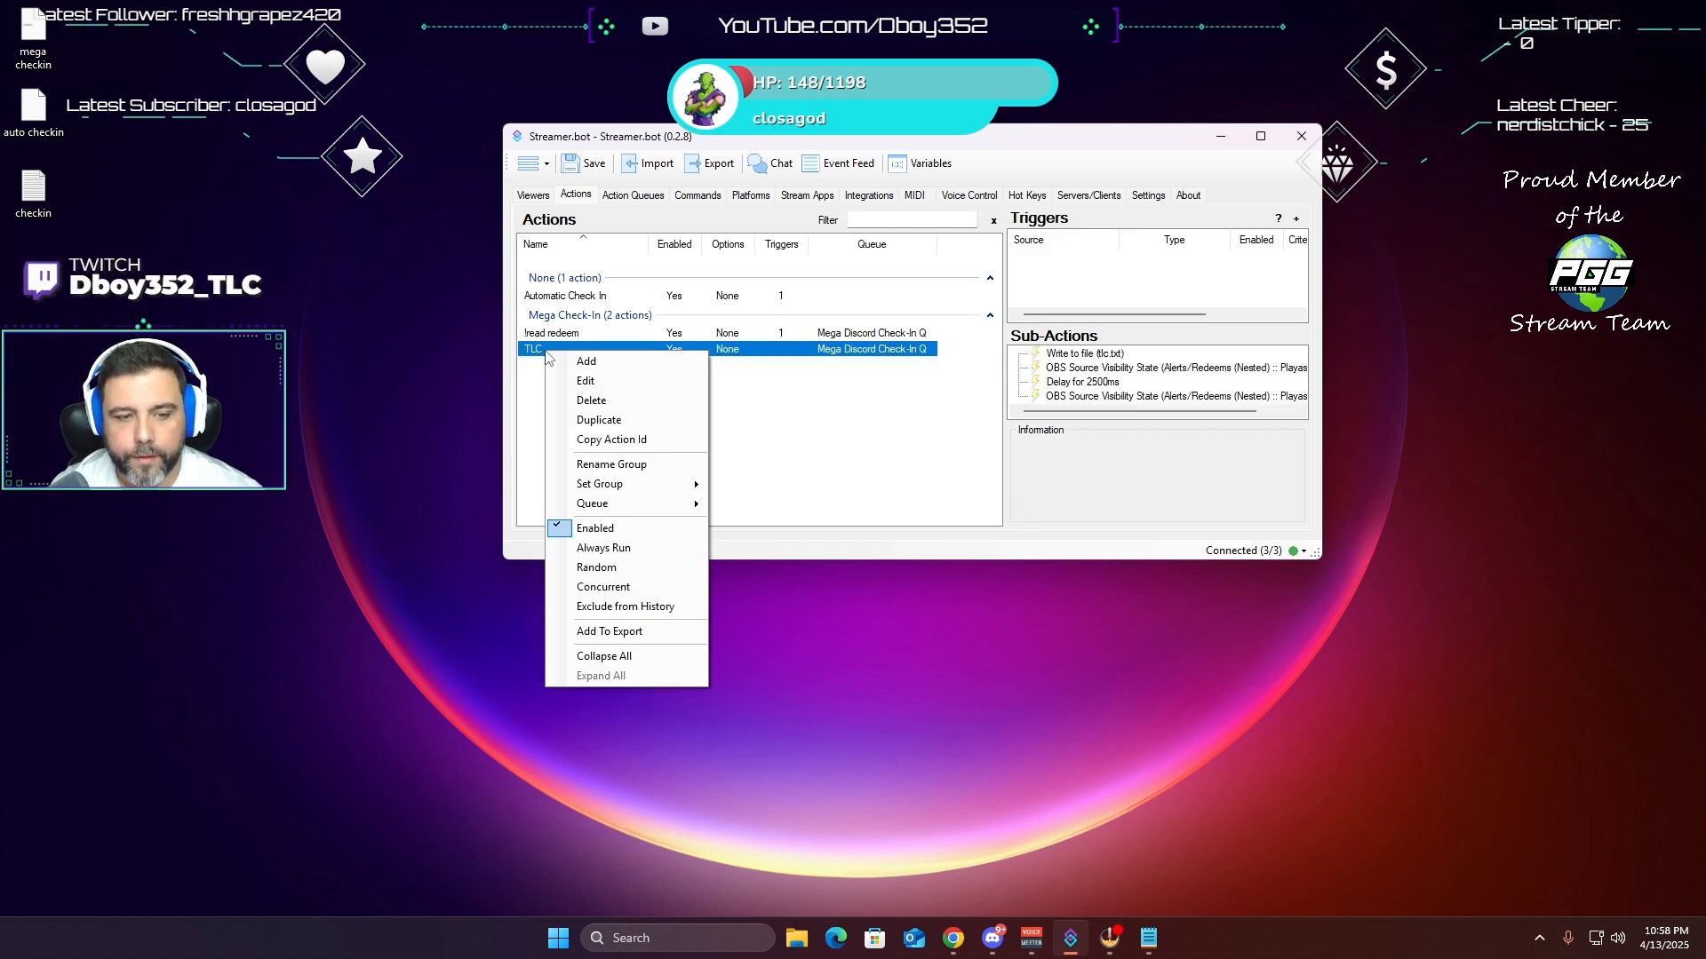
left_click(611, 420)
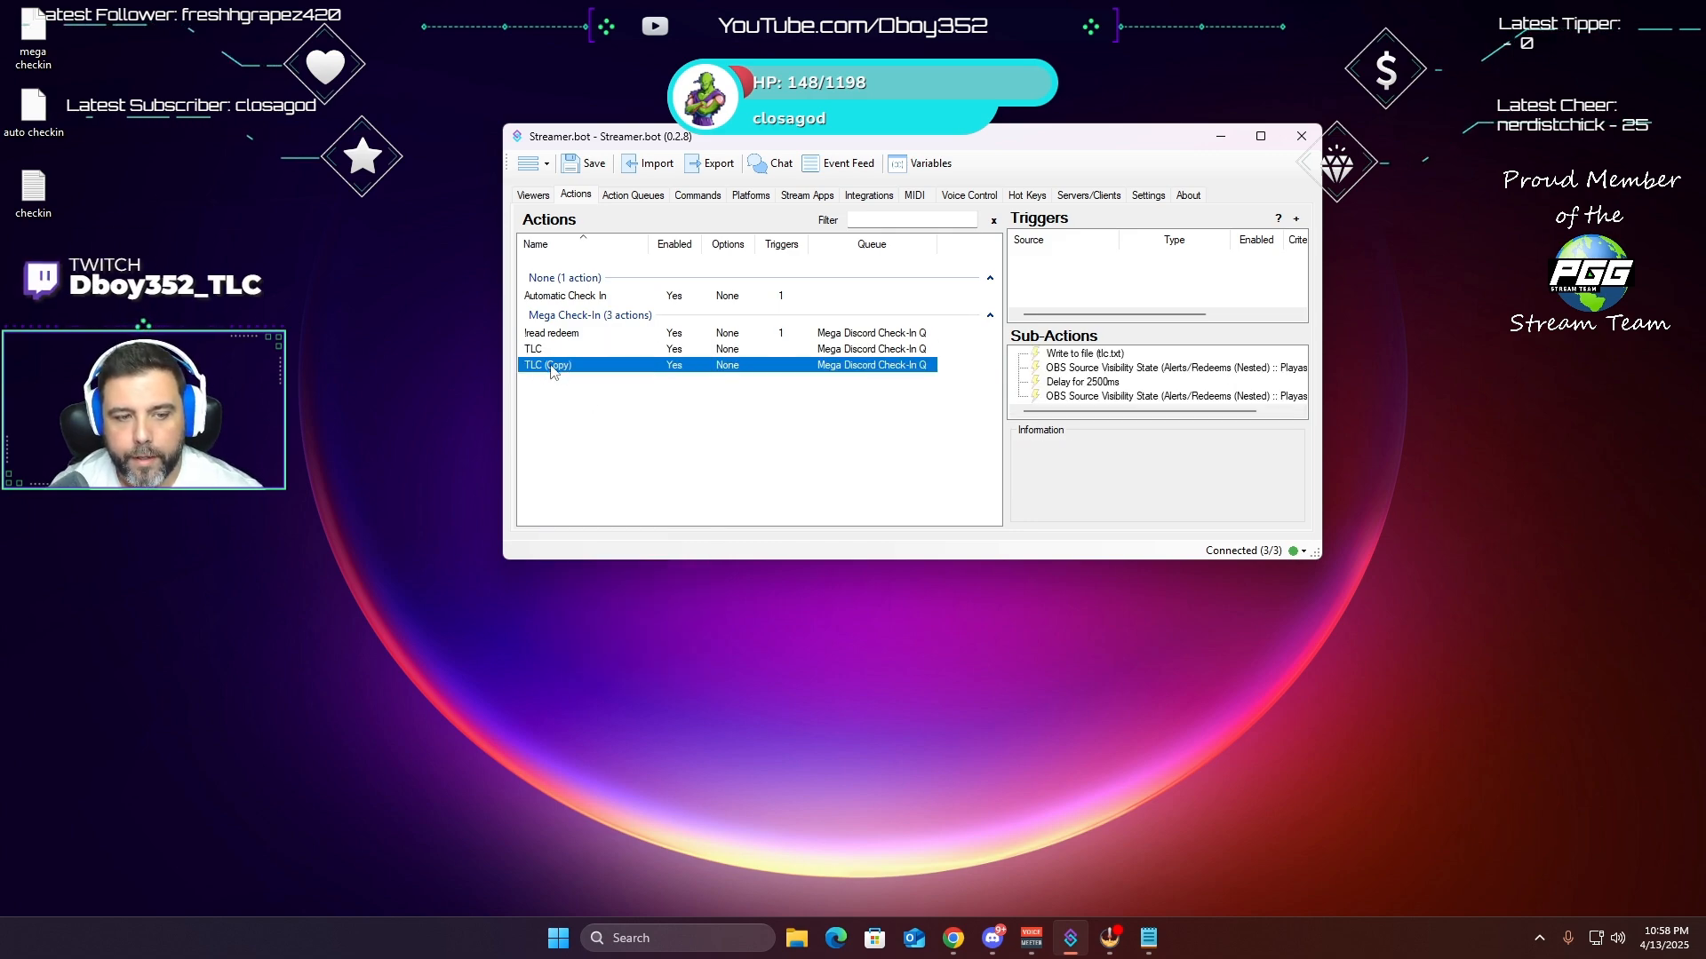
double_click(551, 367)
key("ctrl+a")
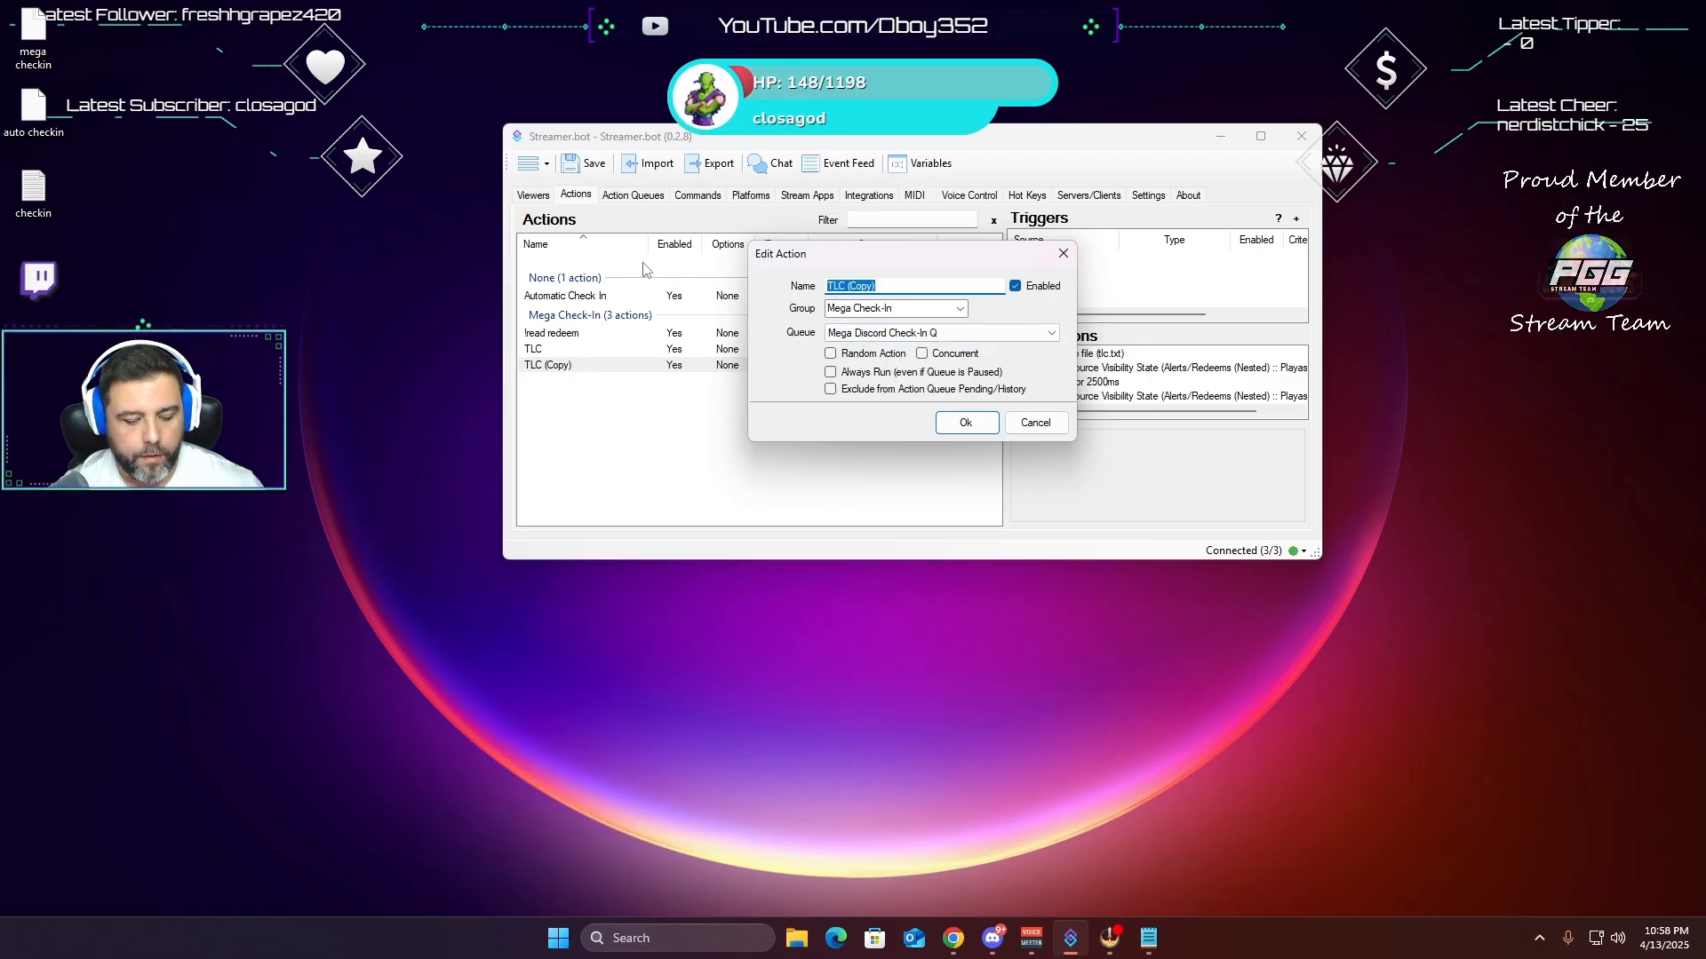
type("Pizza")
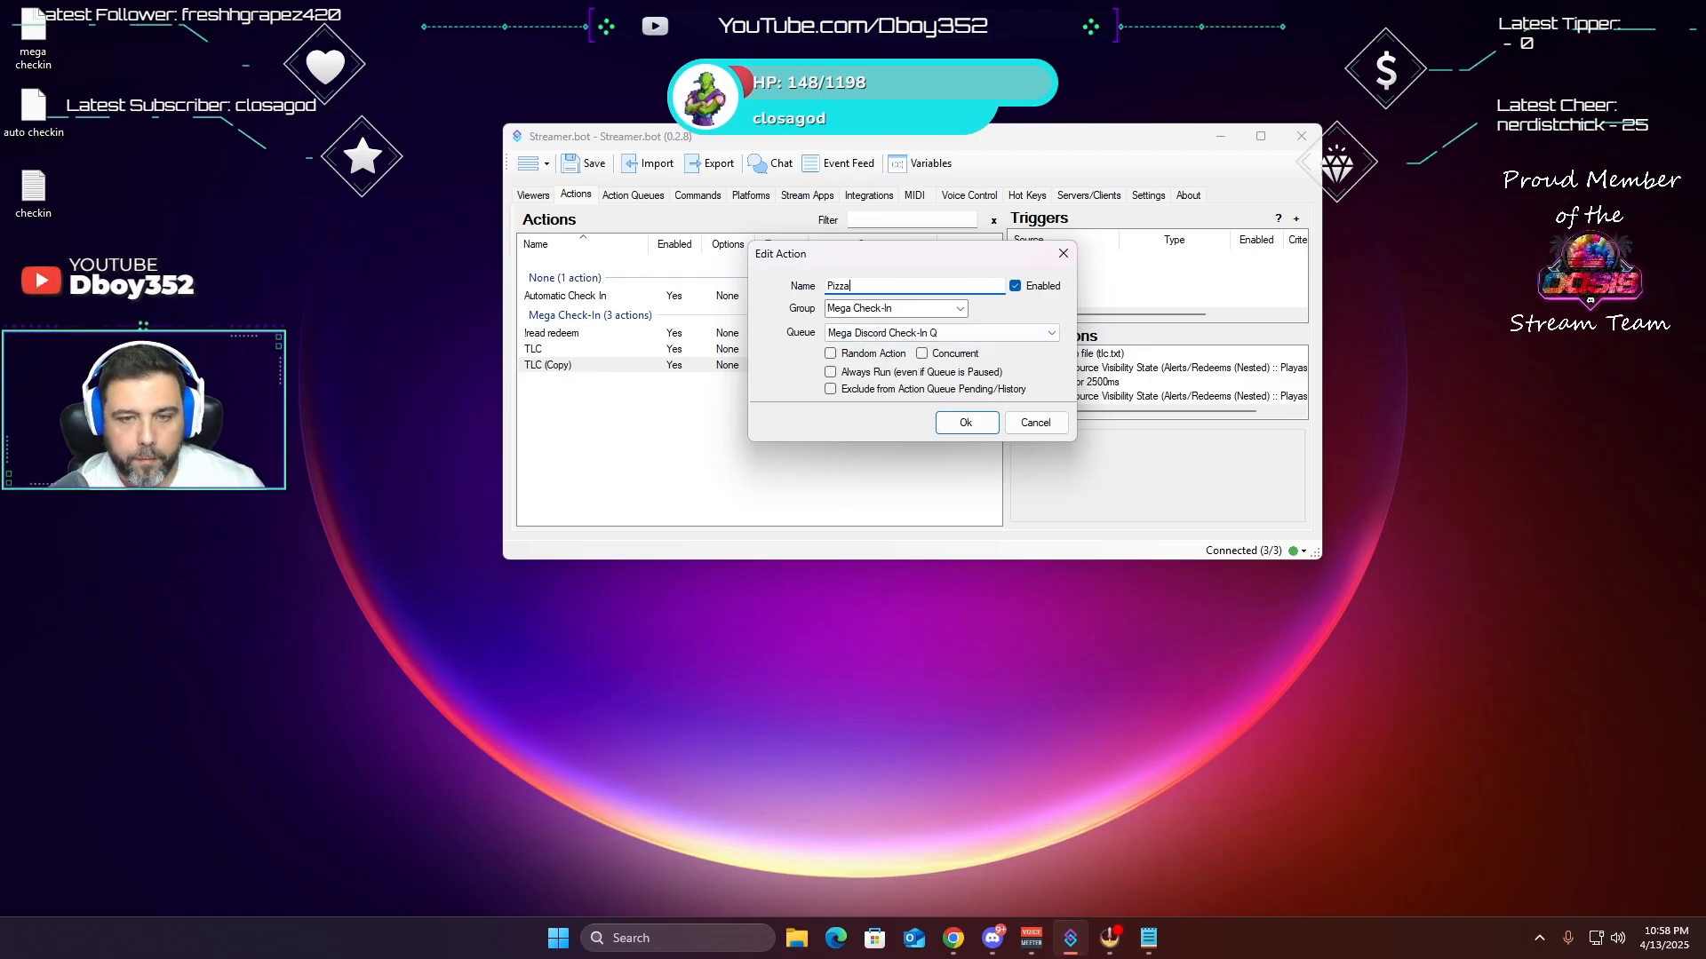
left_click(963, 423)
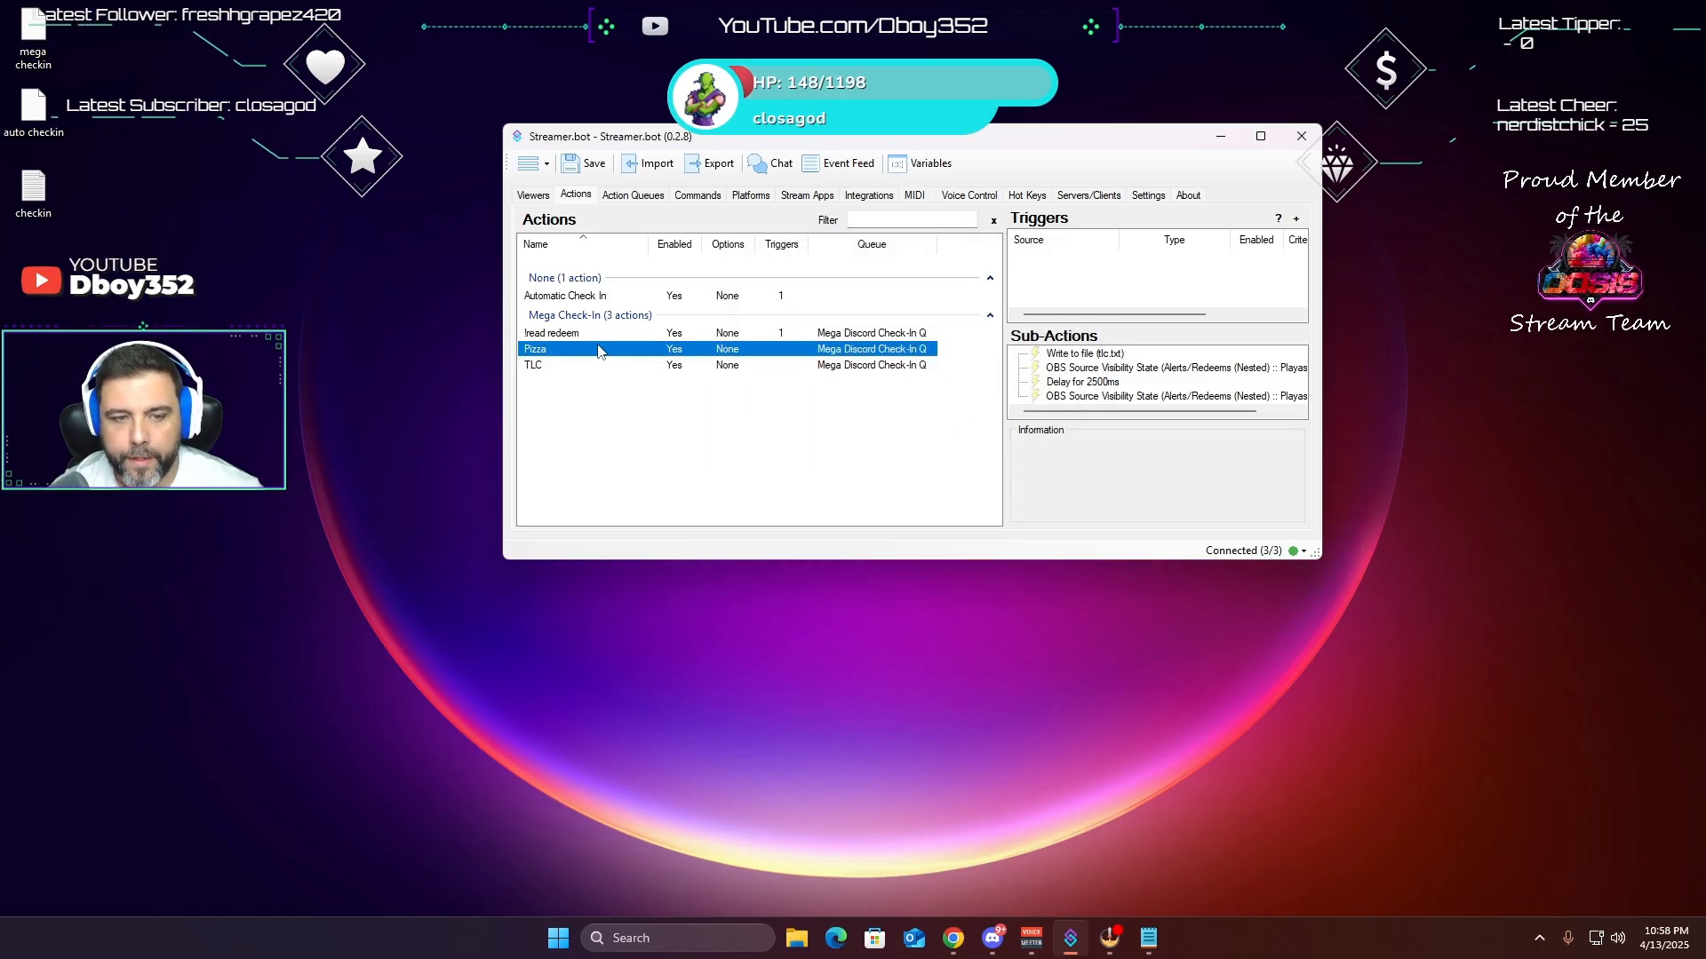
- Copy the path of the pizza text file in File Explorer's Check Ins folder and return to Streamer.bot
left_click(1086, 353)
double_click(1105, 359)
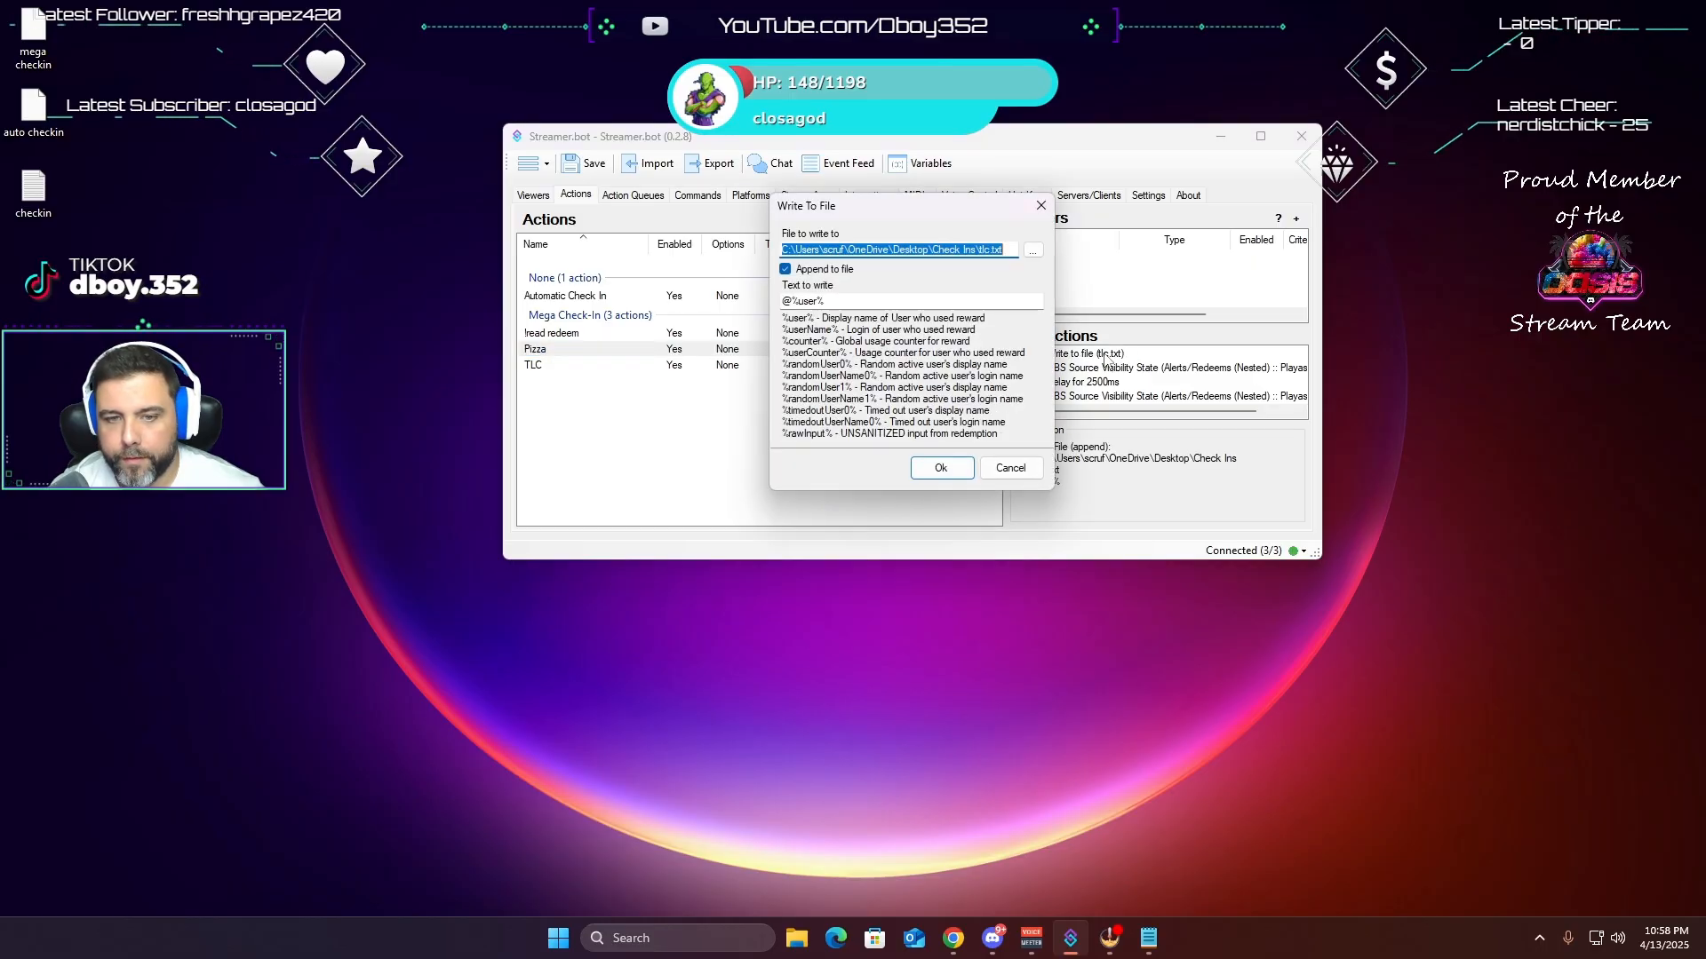
left_click(1041, 206)
key("super+e")
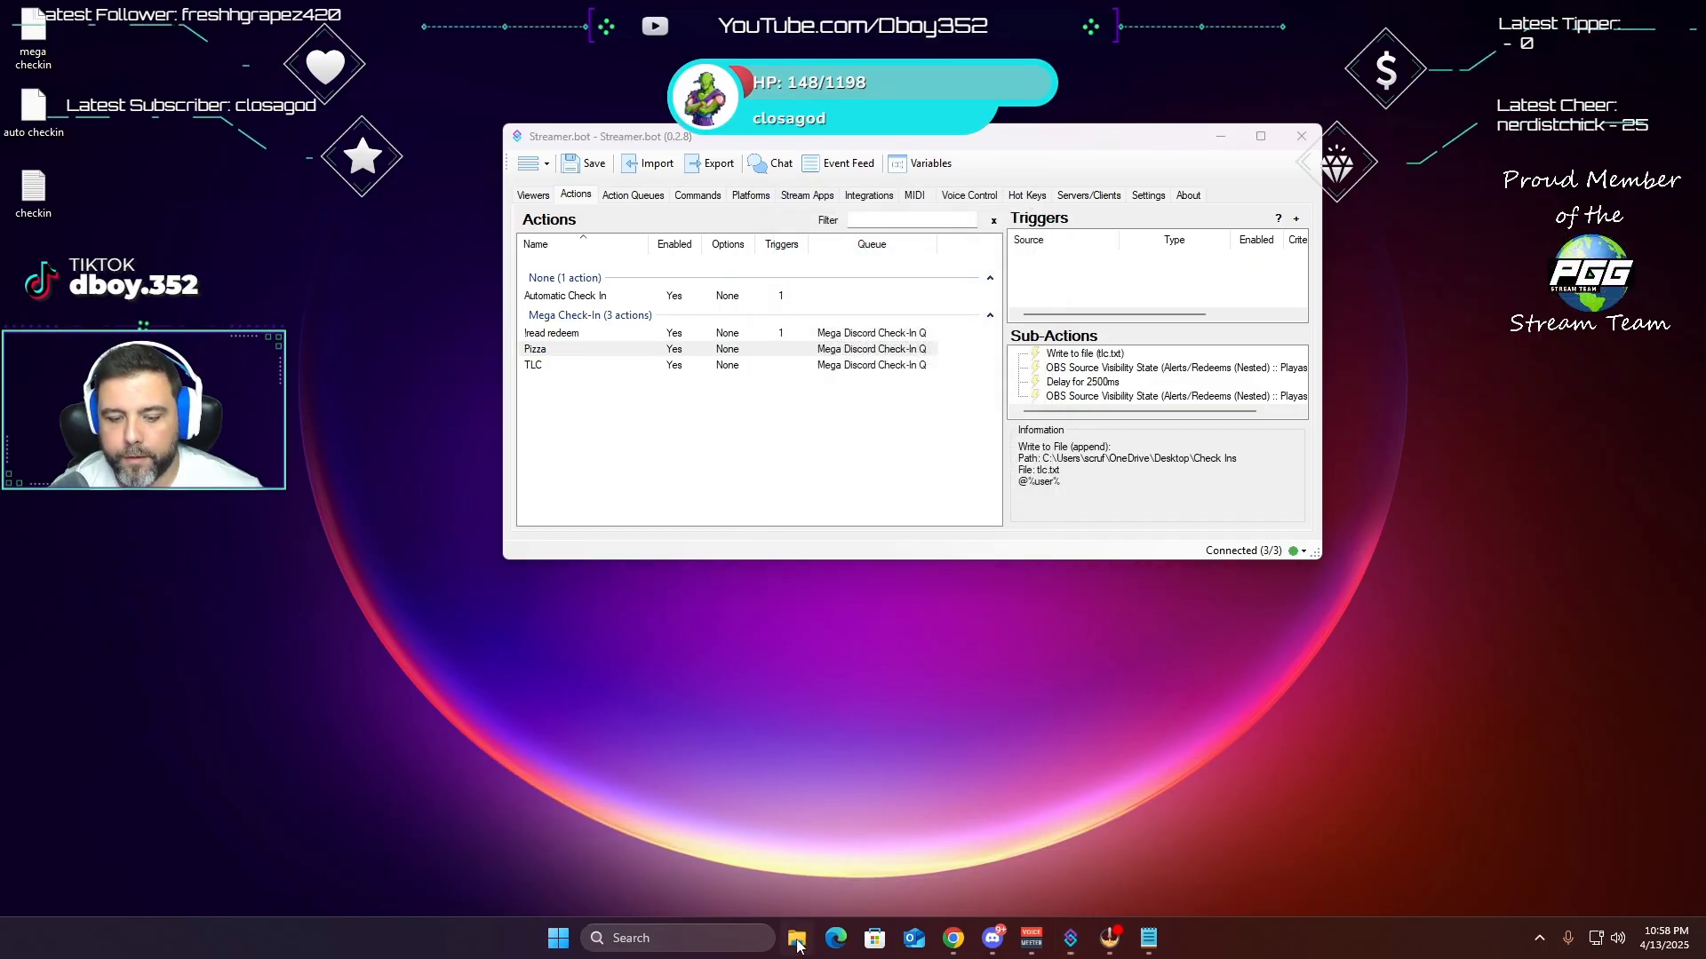
left_click(435, 605)
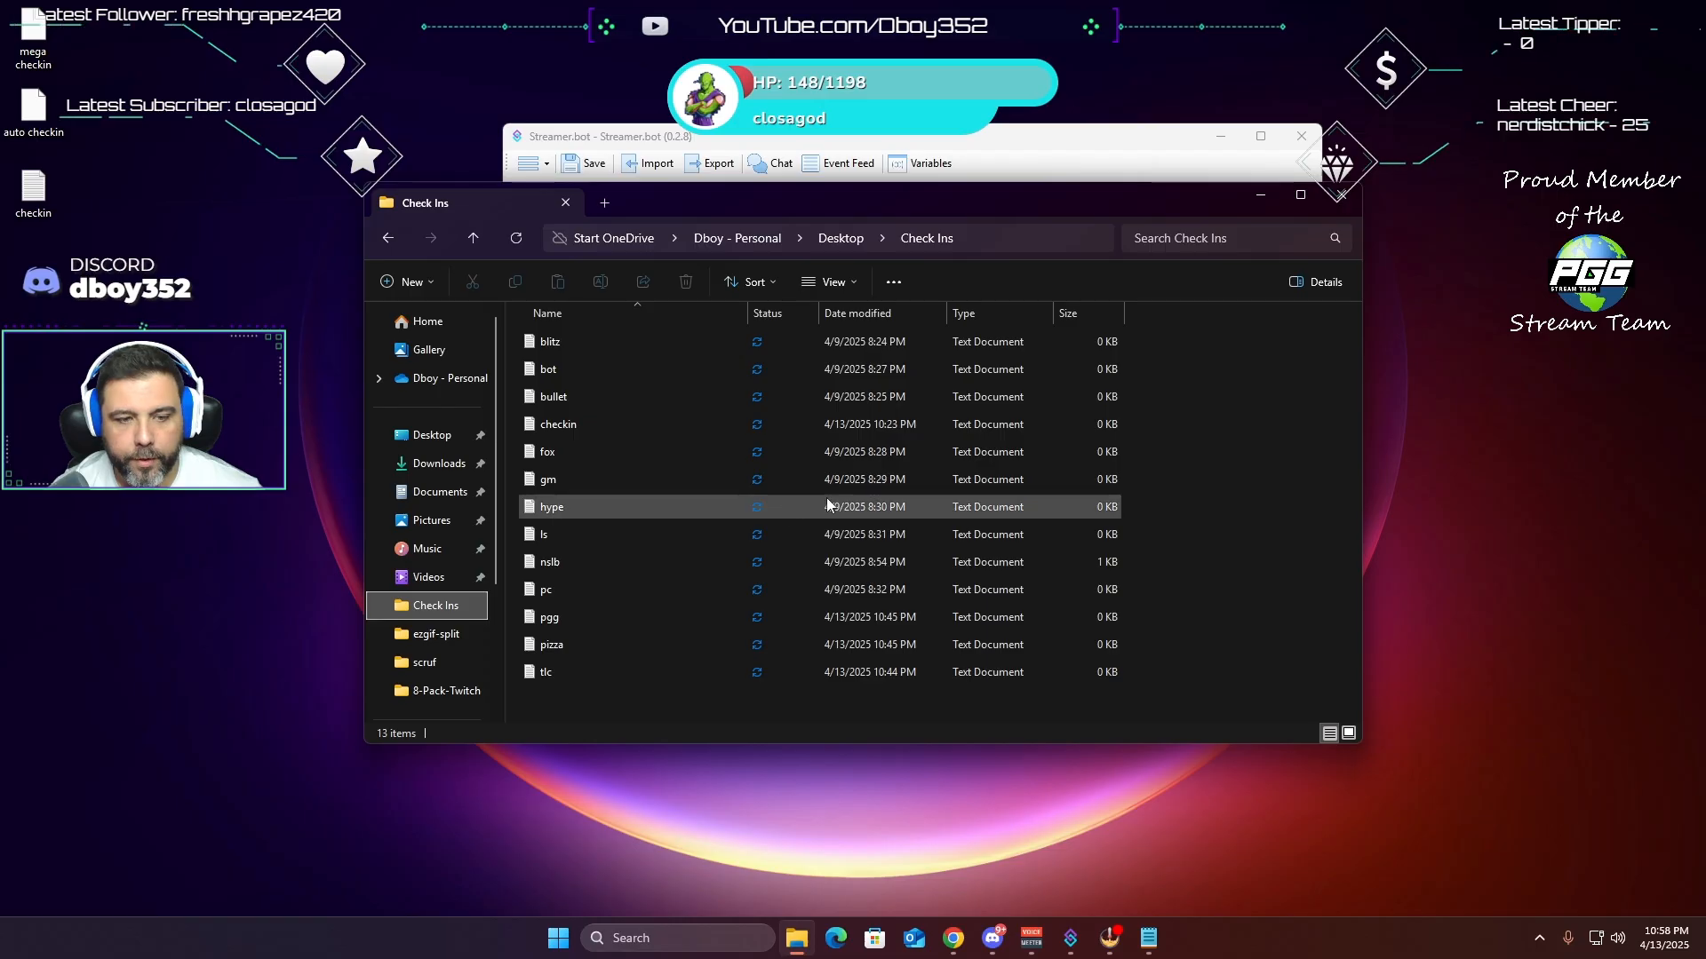
left_click(558, 647)
right_click(558, 647)
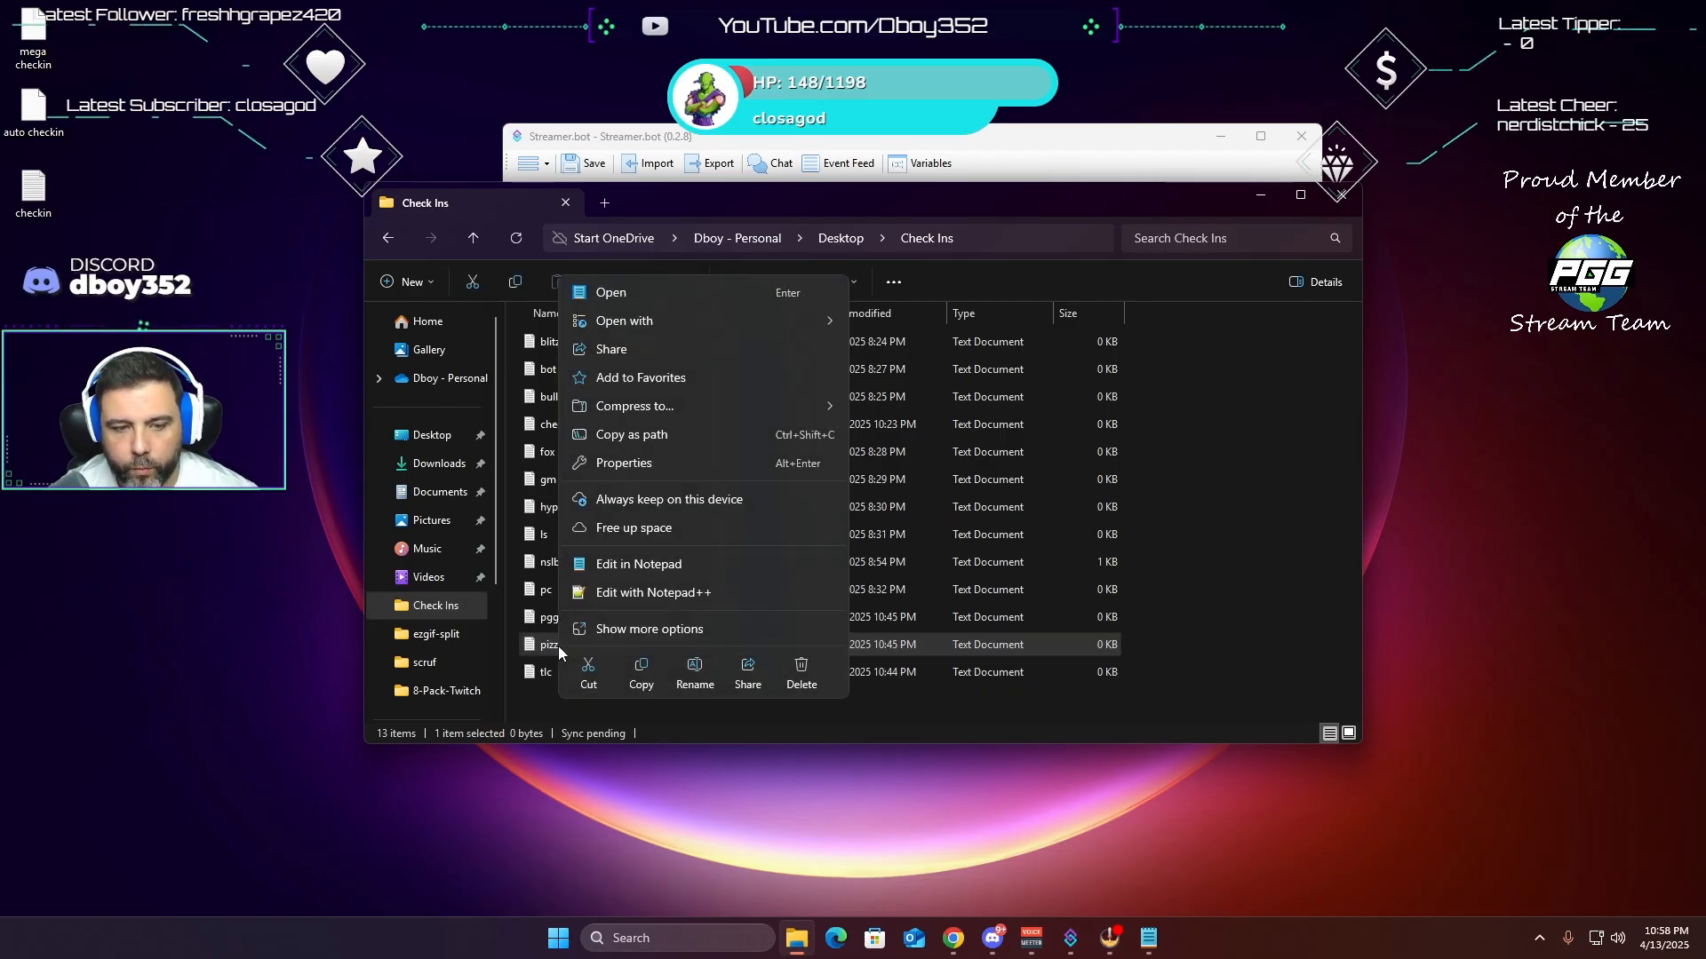
left_click(622, 433)
left_click(1261, 194)
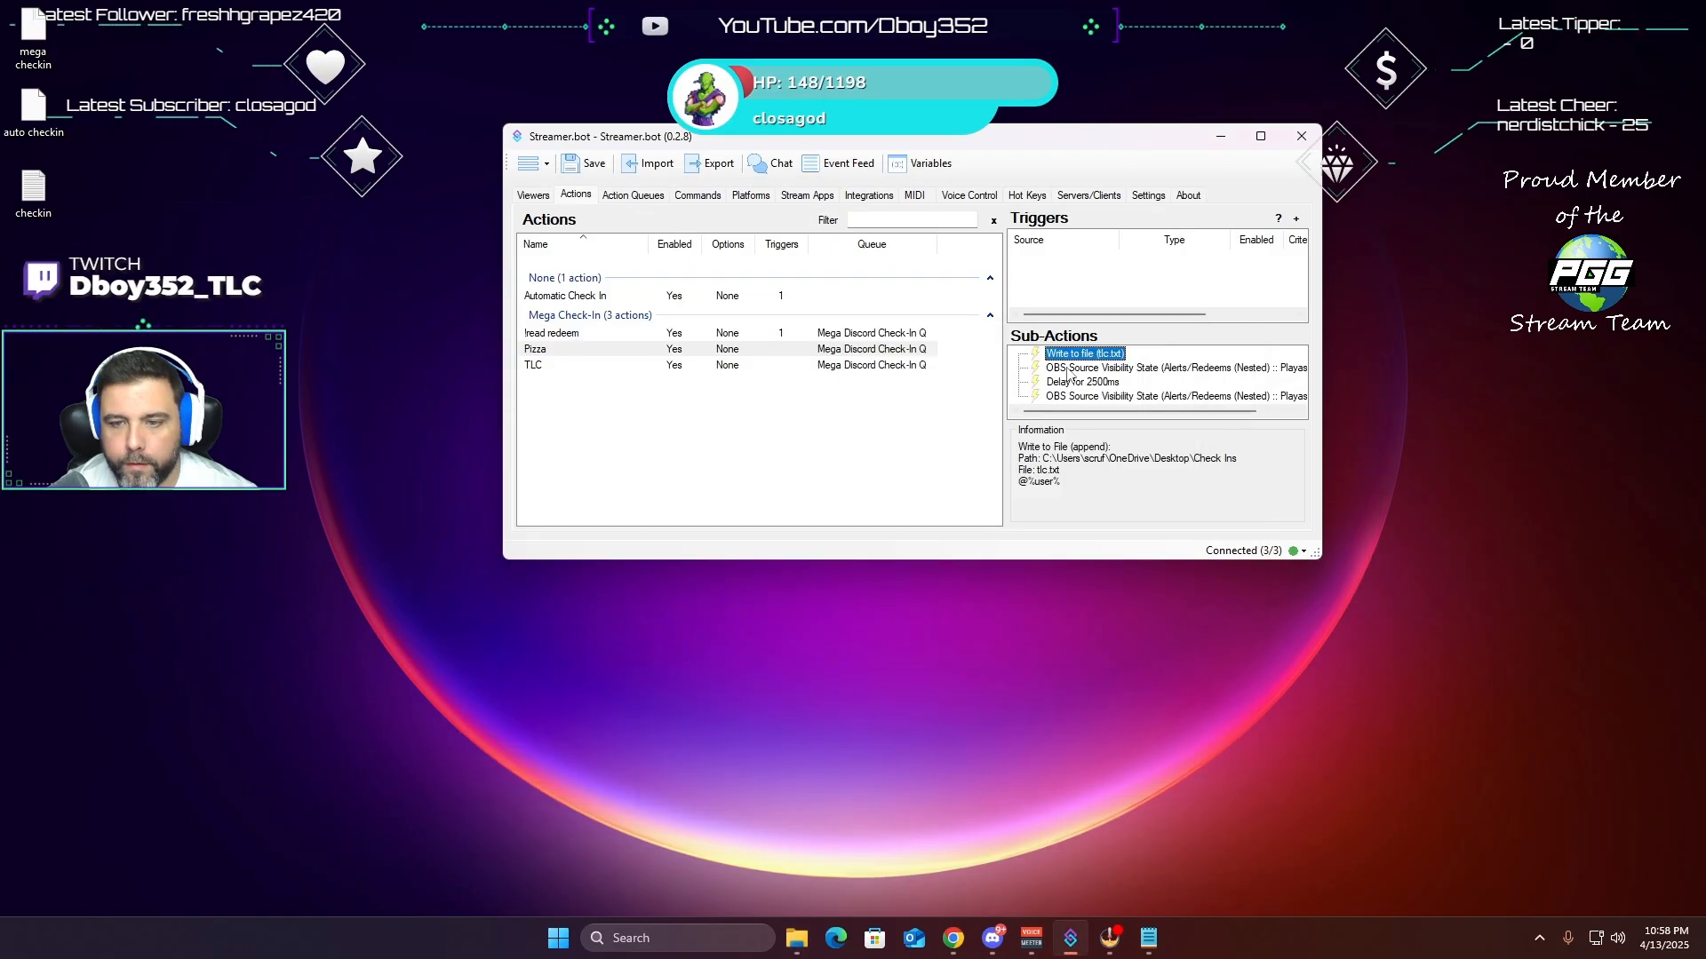
- Set the Pizza action's Write to File target to the copied pizza.txt path, without the surrounding quotation marks
double_click(1092, 356)
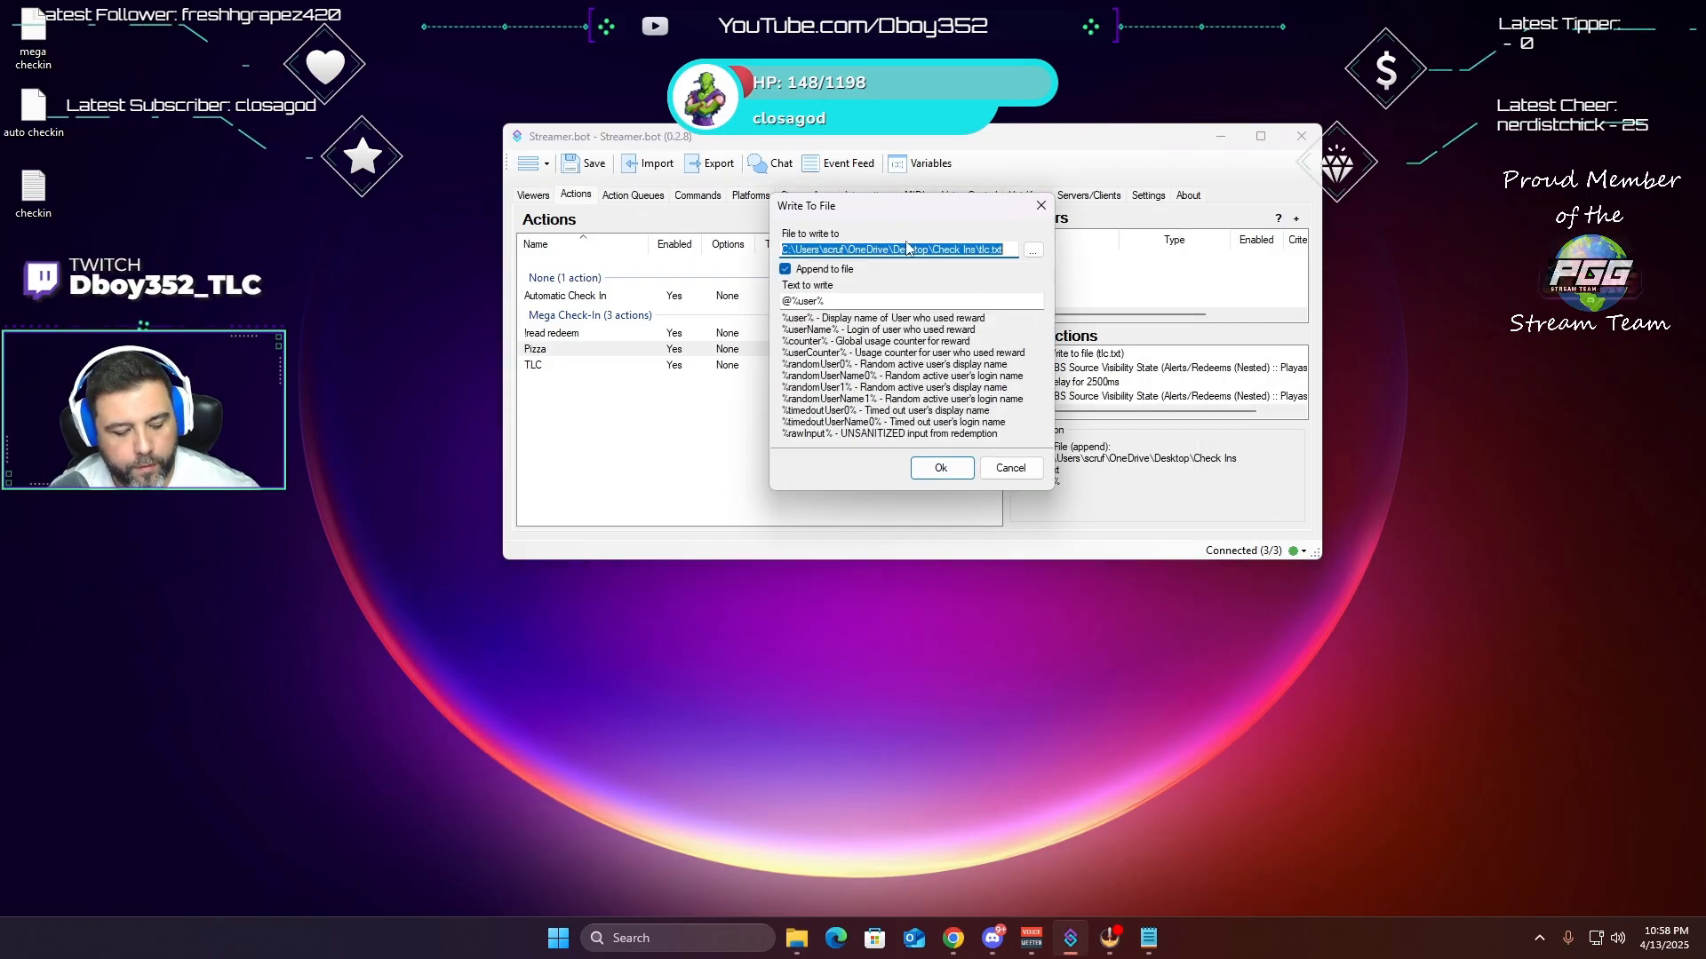
type("\"C:\\Users\\scruf\\OneDrive\\Desktop\\Check Ins\\pizza.txt\"")
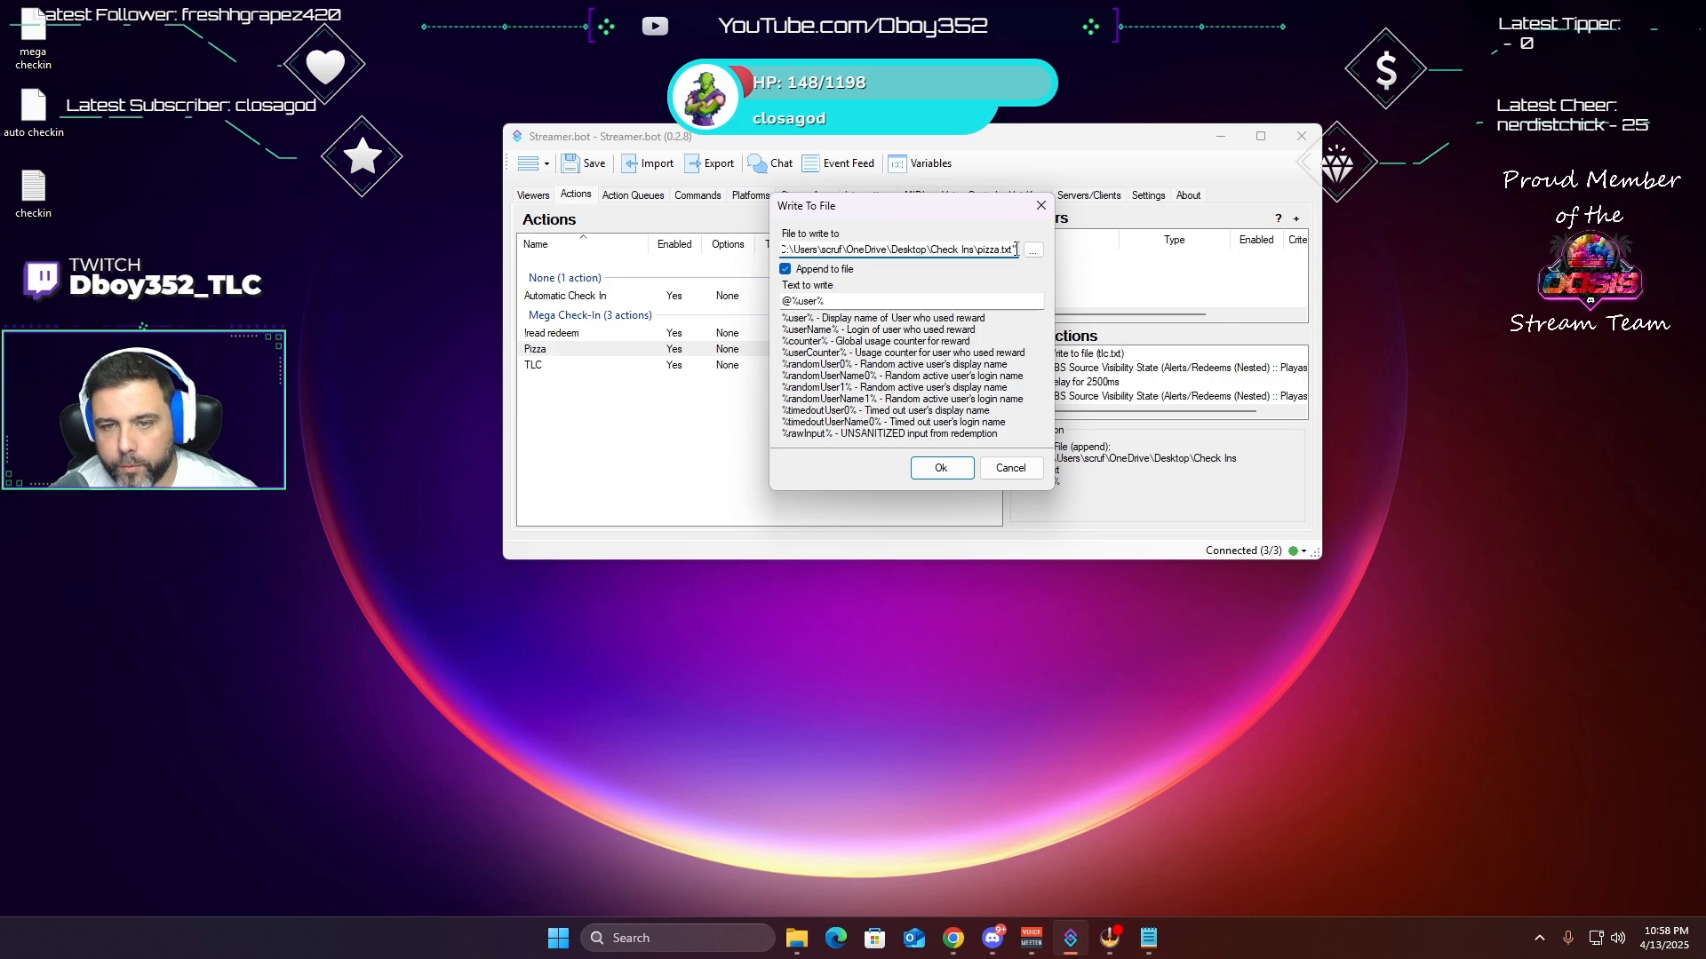
key("BackSpace")
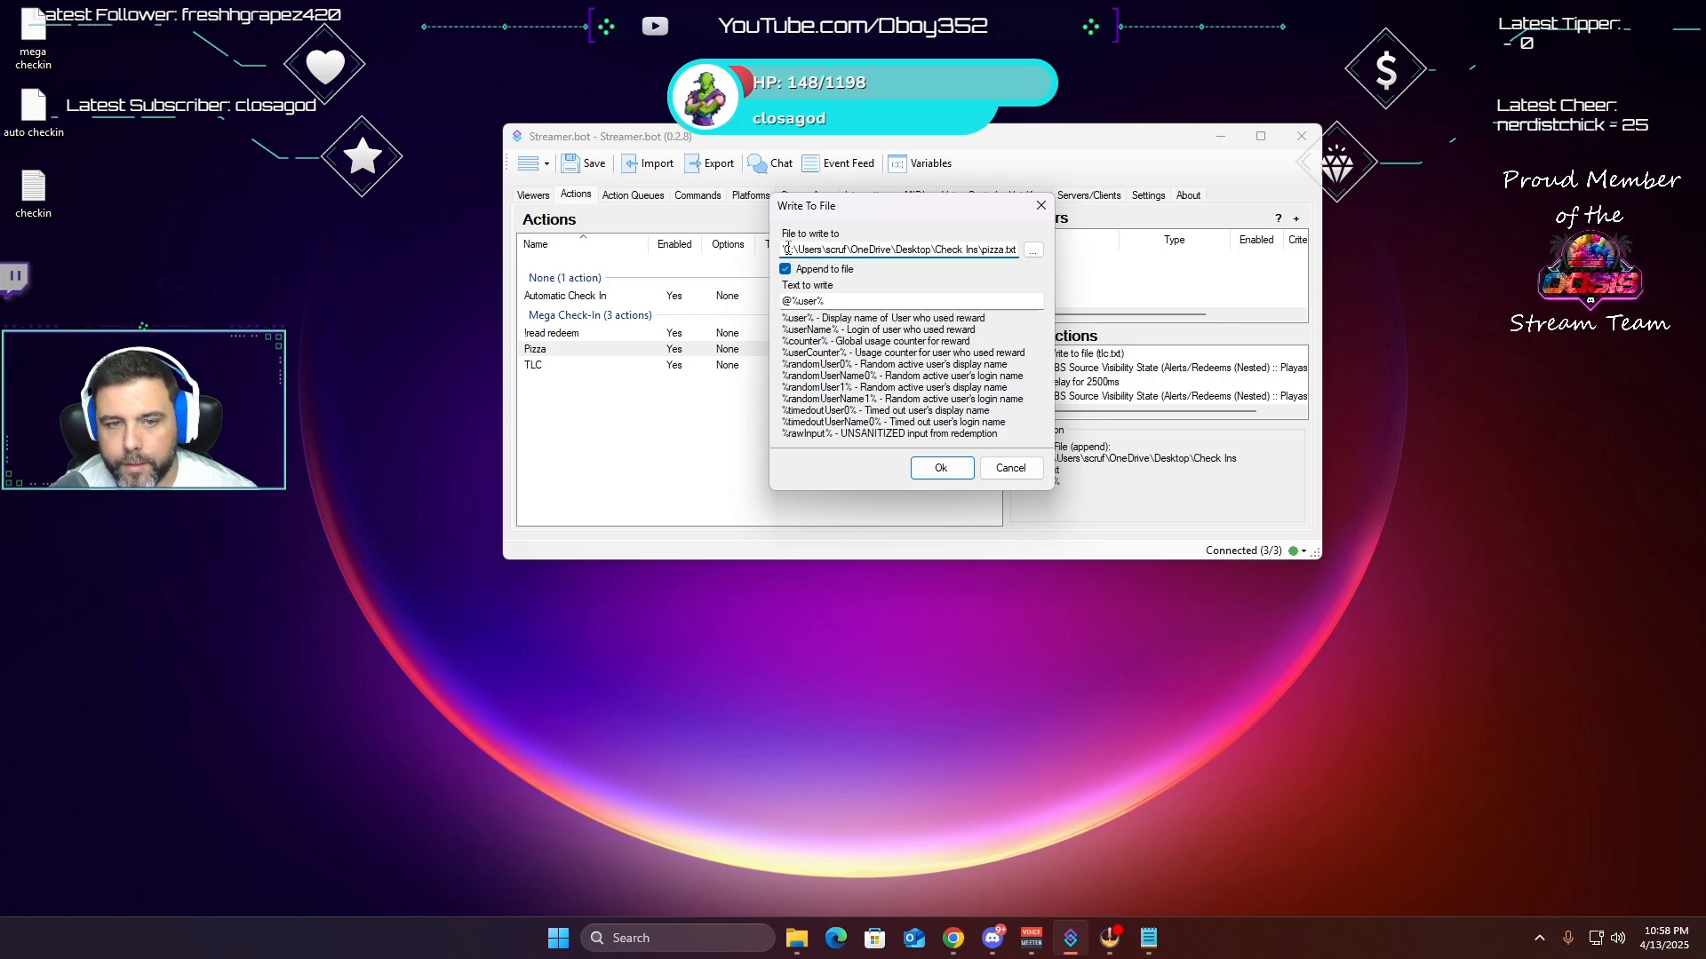
left_click(786, 250)
key("BackSpace")
left_click(954, 472)
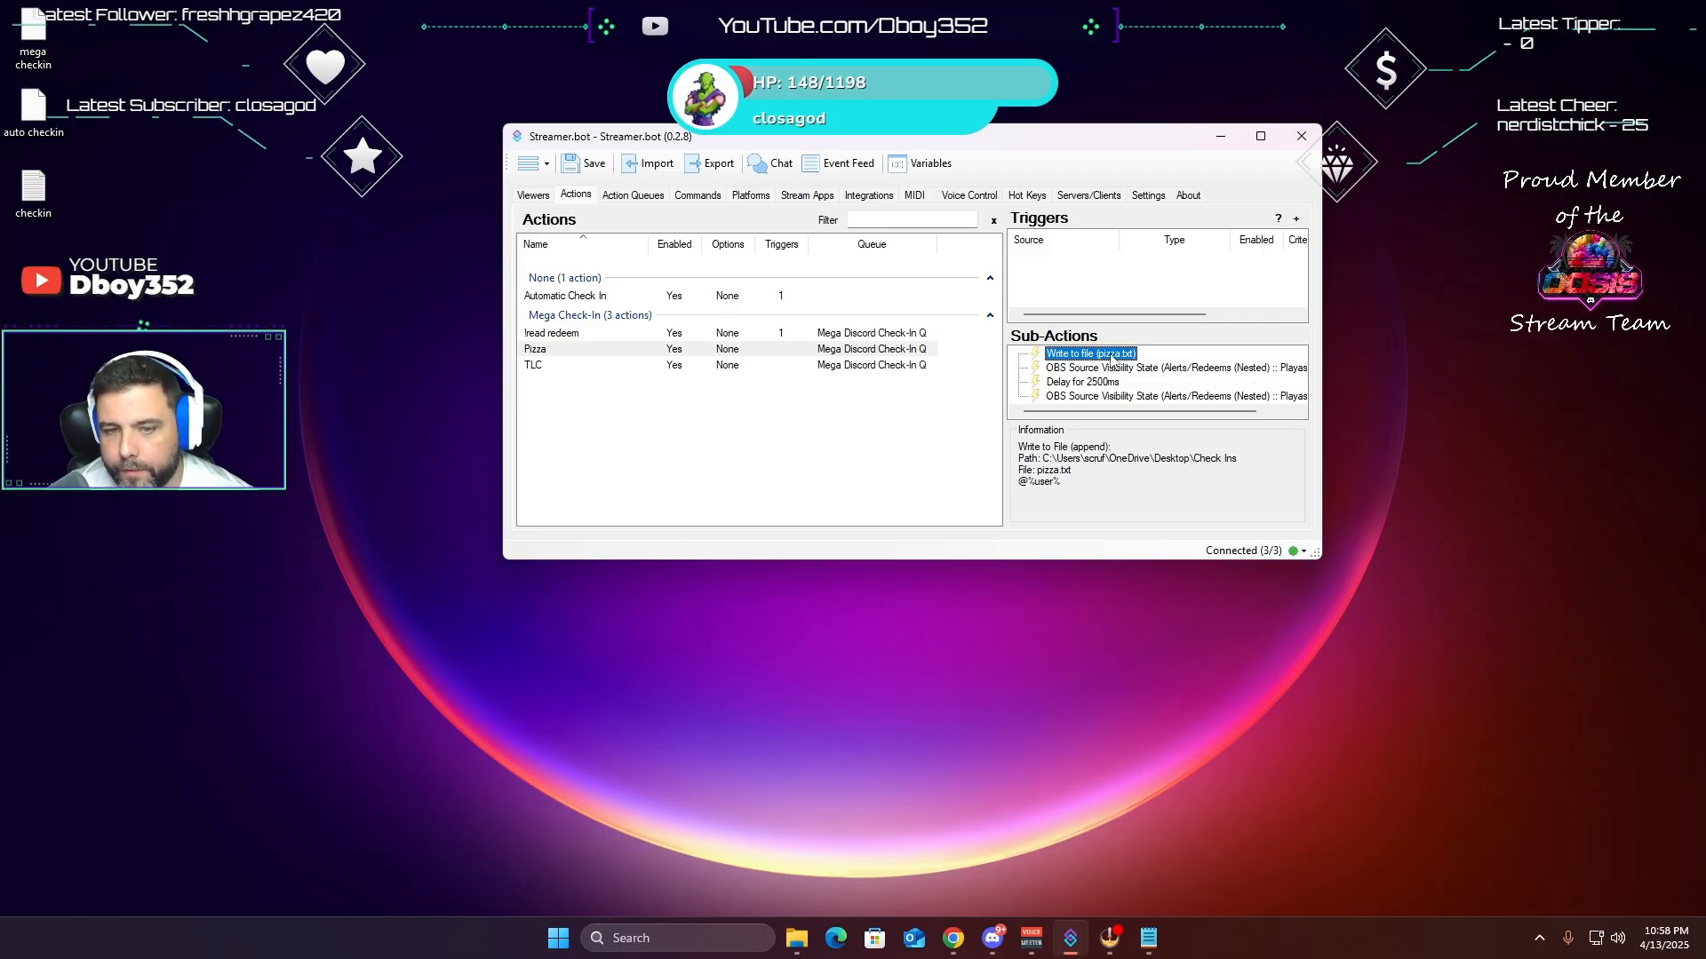
- Duplicate the !read redeem action's If/Else sub-action and set the copy to run Pizza when rawInput contains "2"
left_click(565, 336)
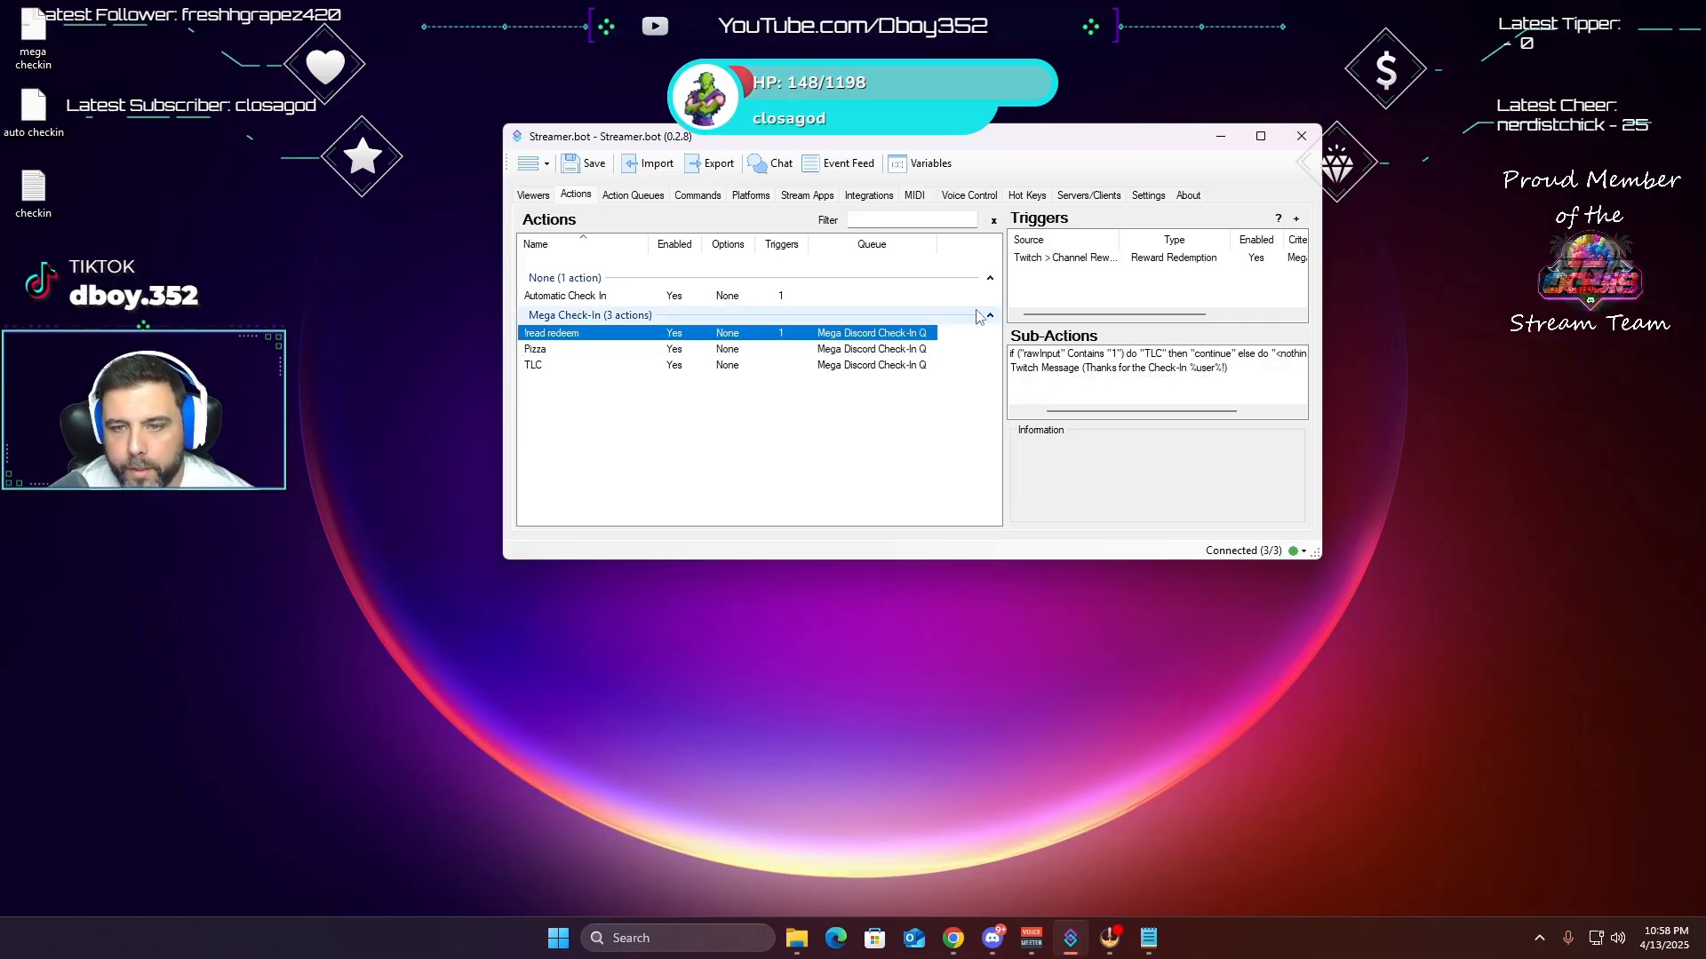
right_click(1167, 355)
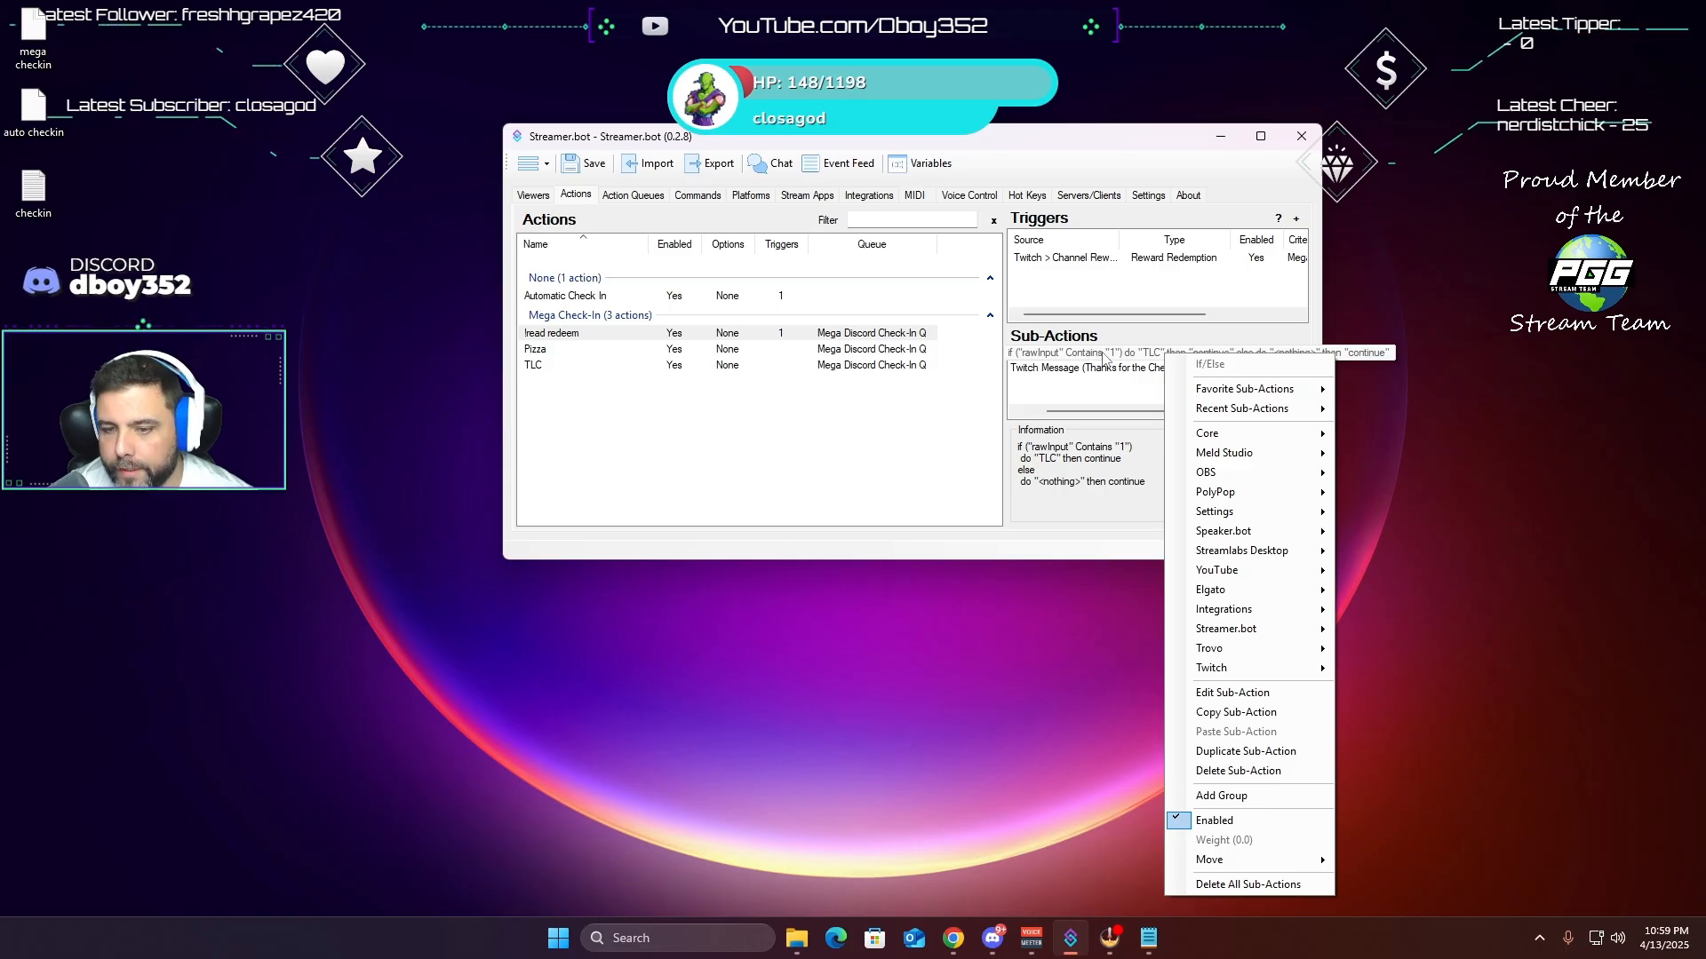
left_click(1265, 753)
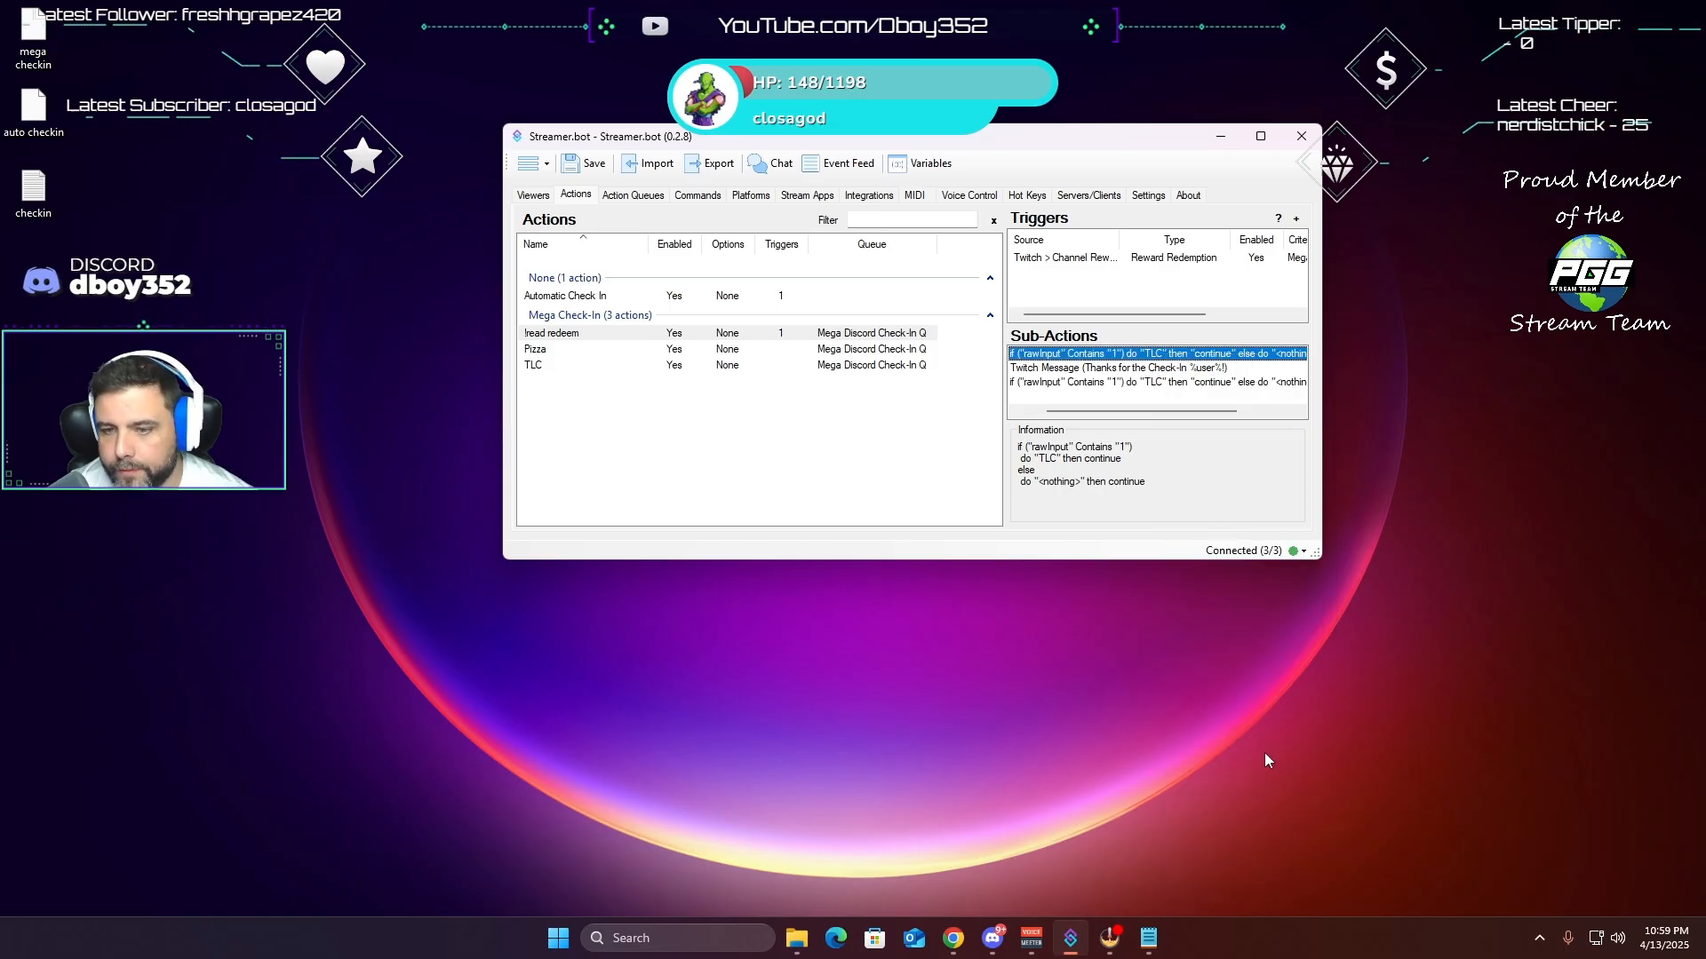
double_click(1094, 384)
left_click(857, 258)
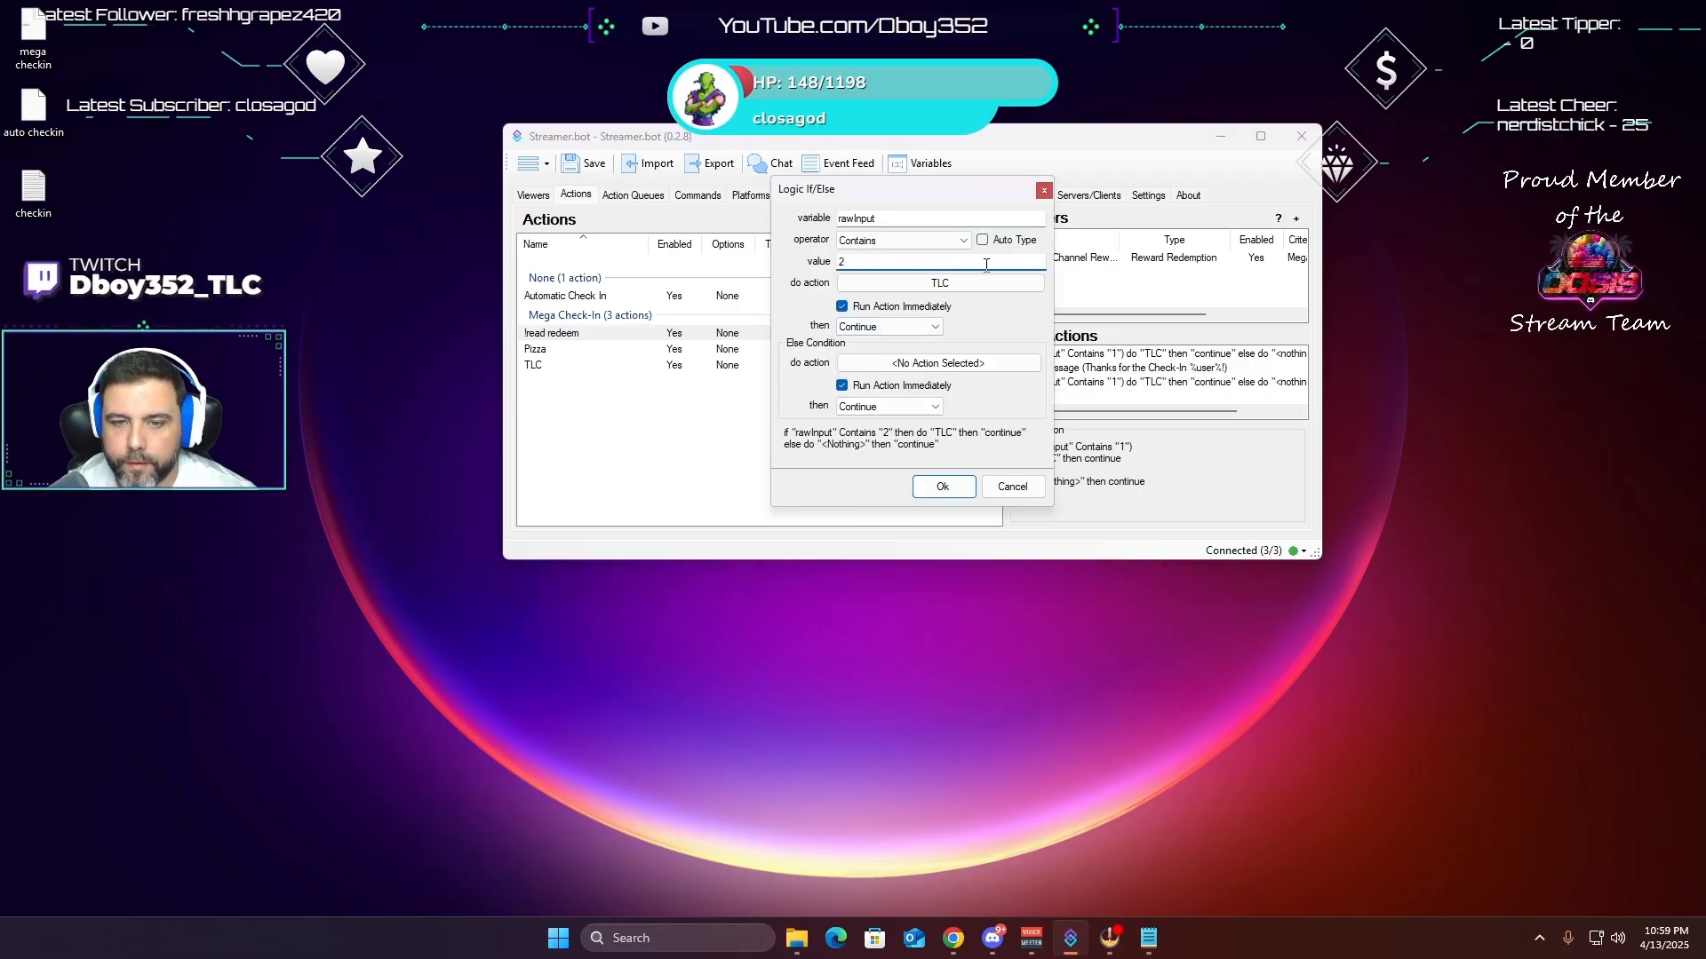
left_click(951, 284)
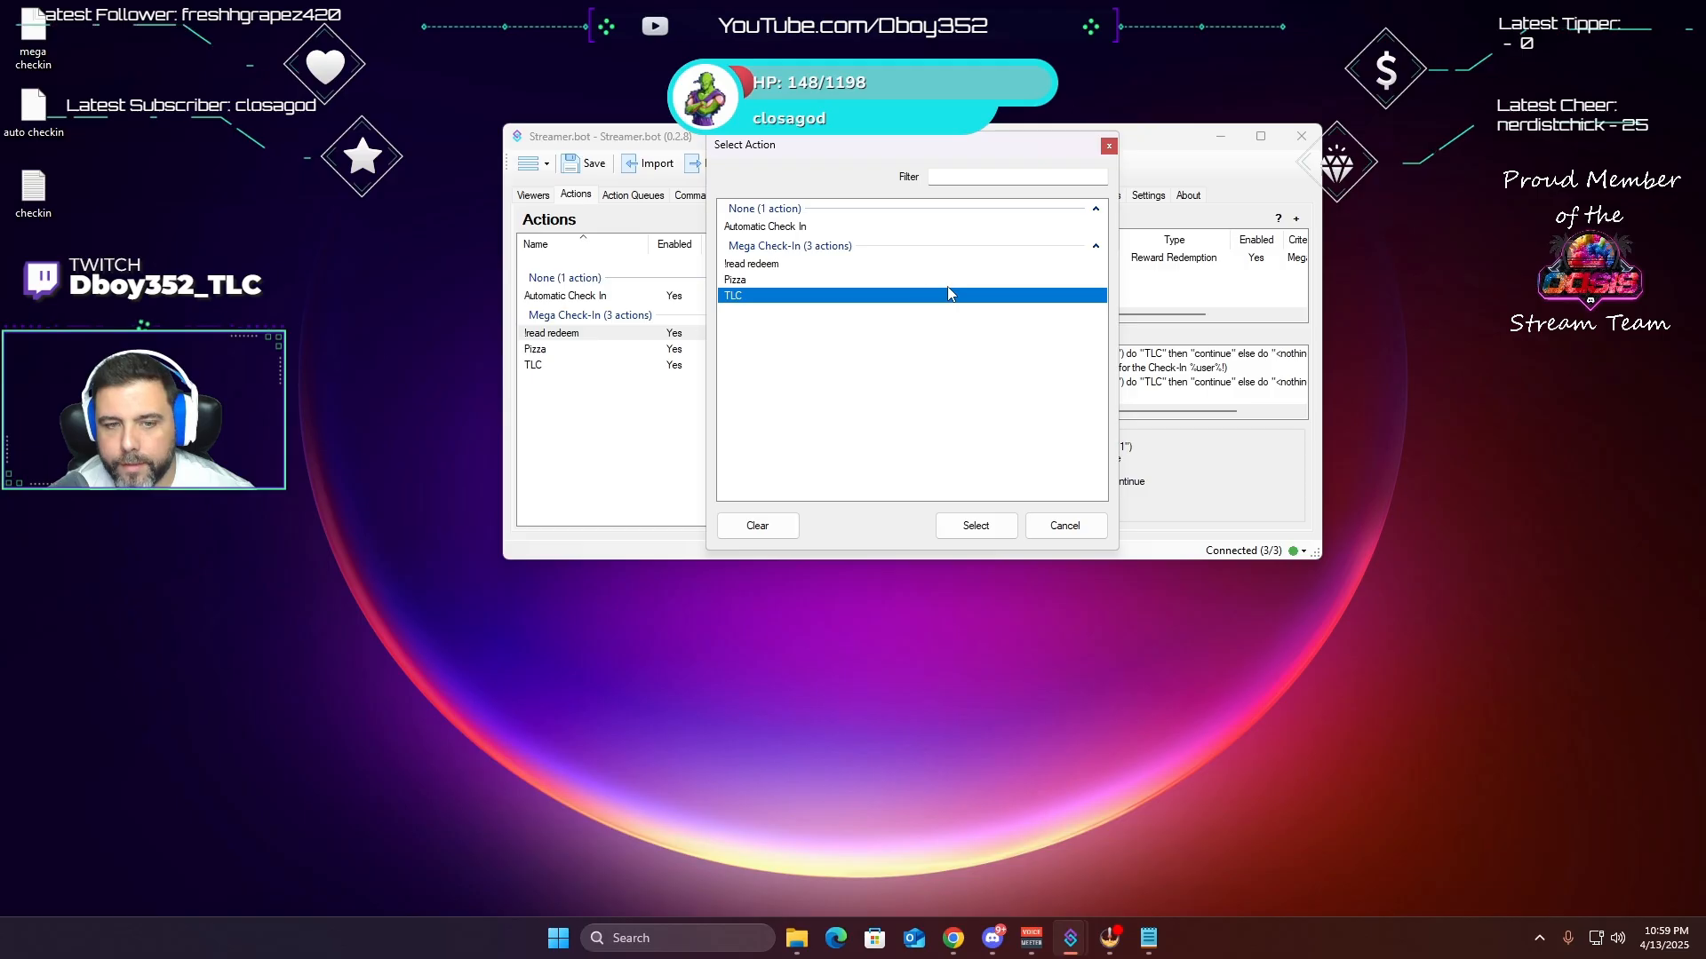
left_click(739, 281)
left_click(977, 526)
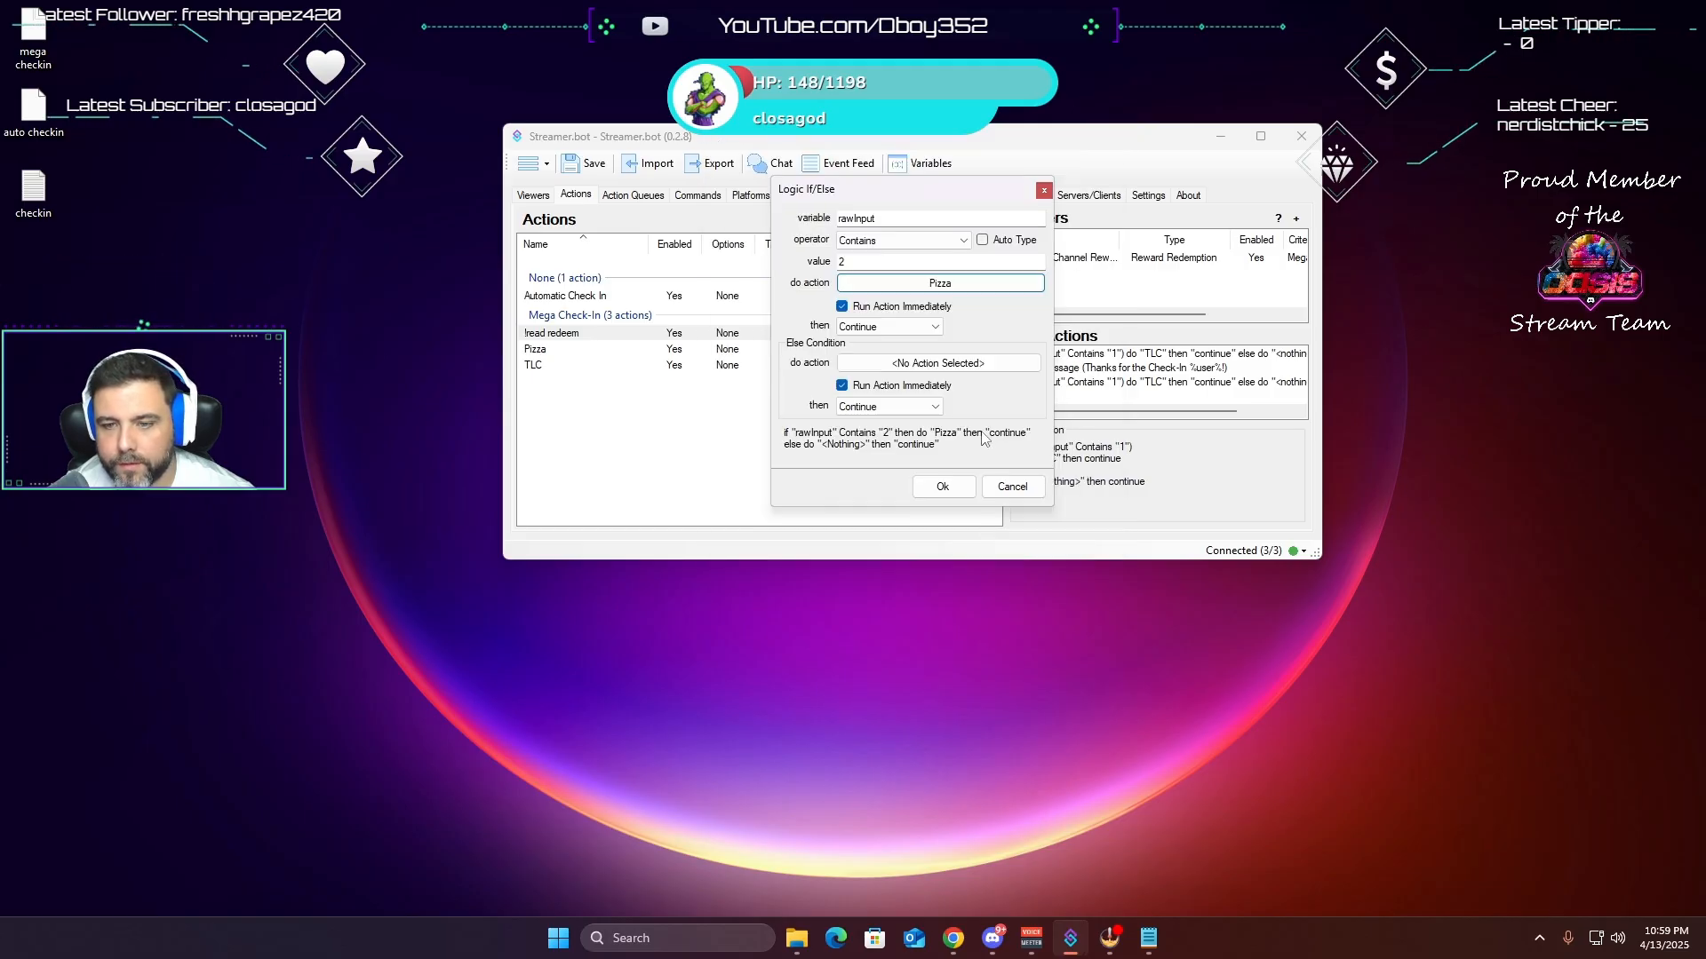
left_click(944, 488)
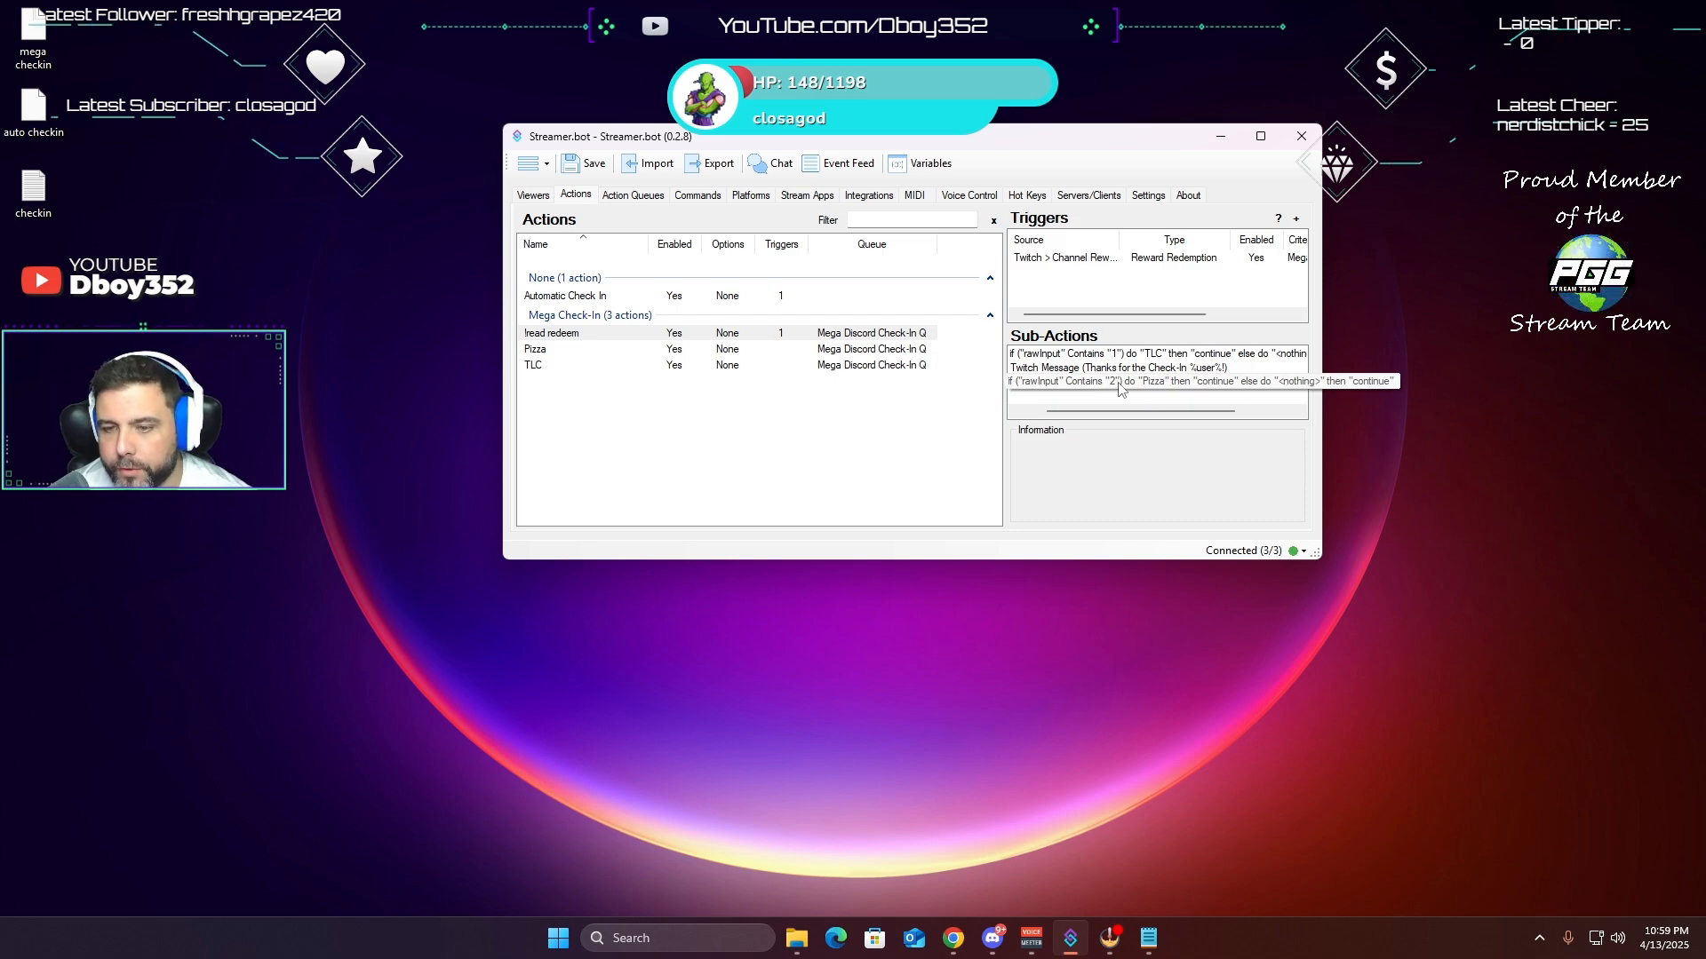
- Duplicate the TLC action in the Mega Check-In group and rename the copy PGG
left_click(537, 351)
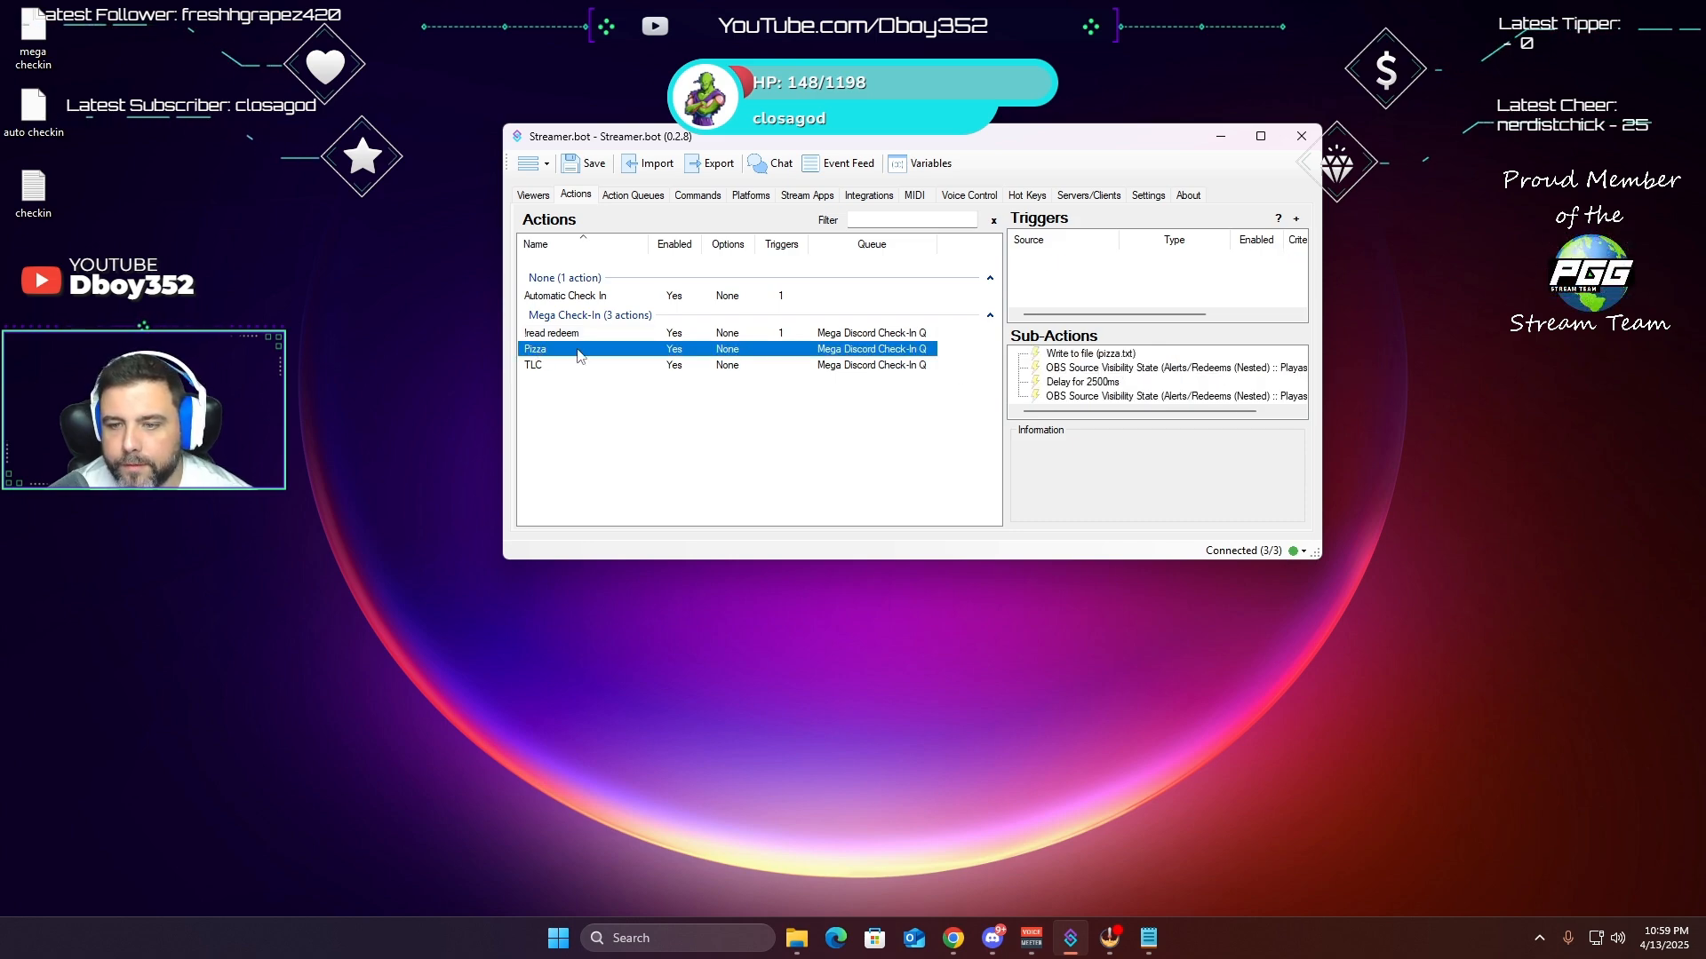
left_click(653, 407)
right_click(529, 364)
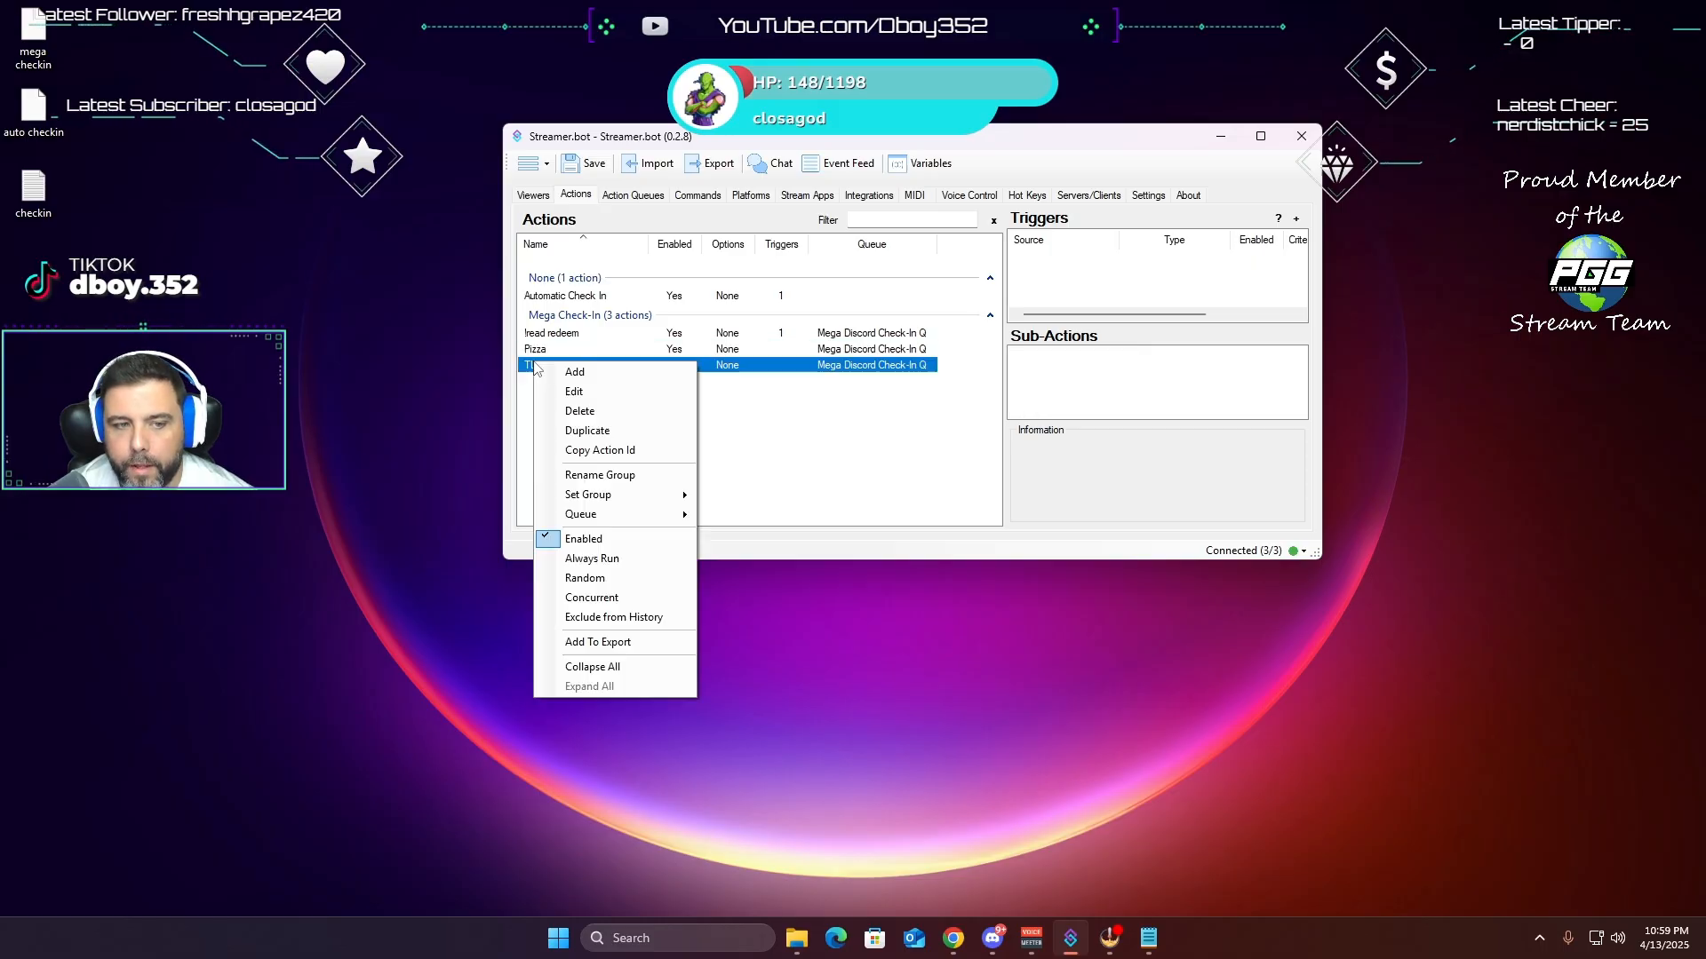
left_click(598, 432)
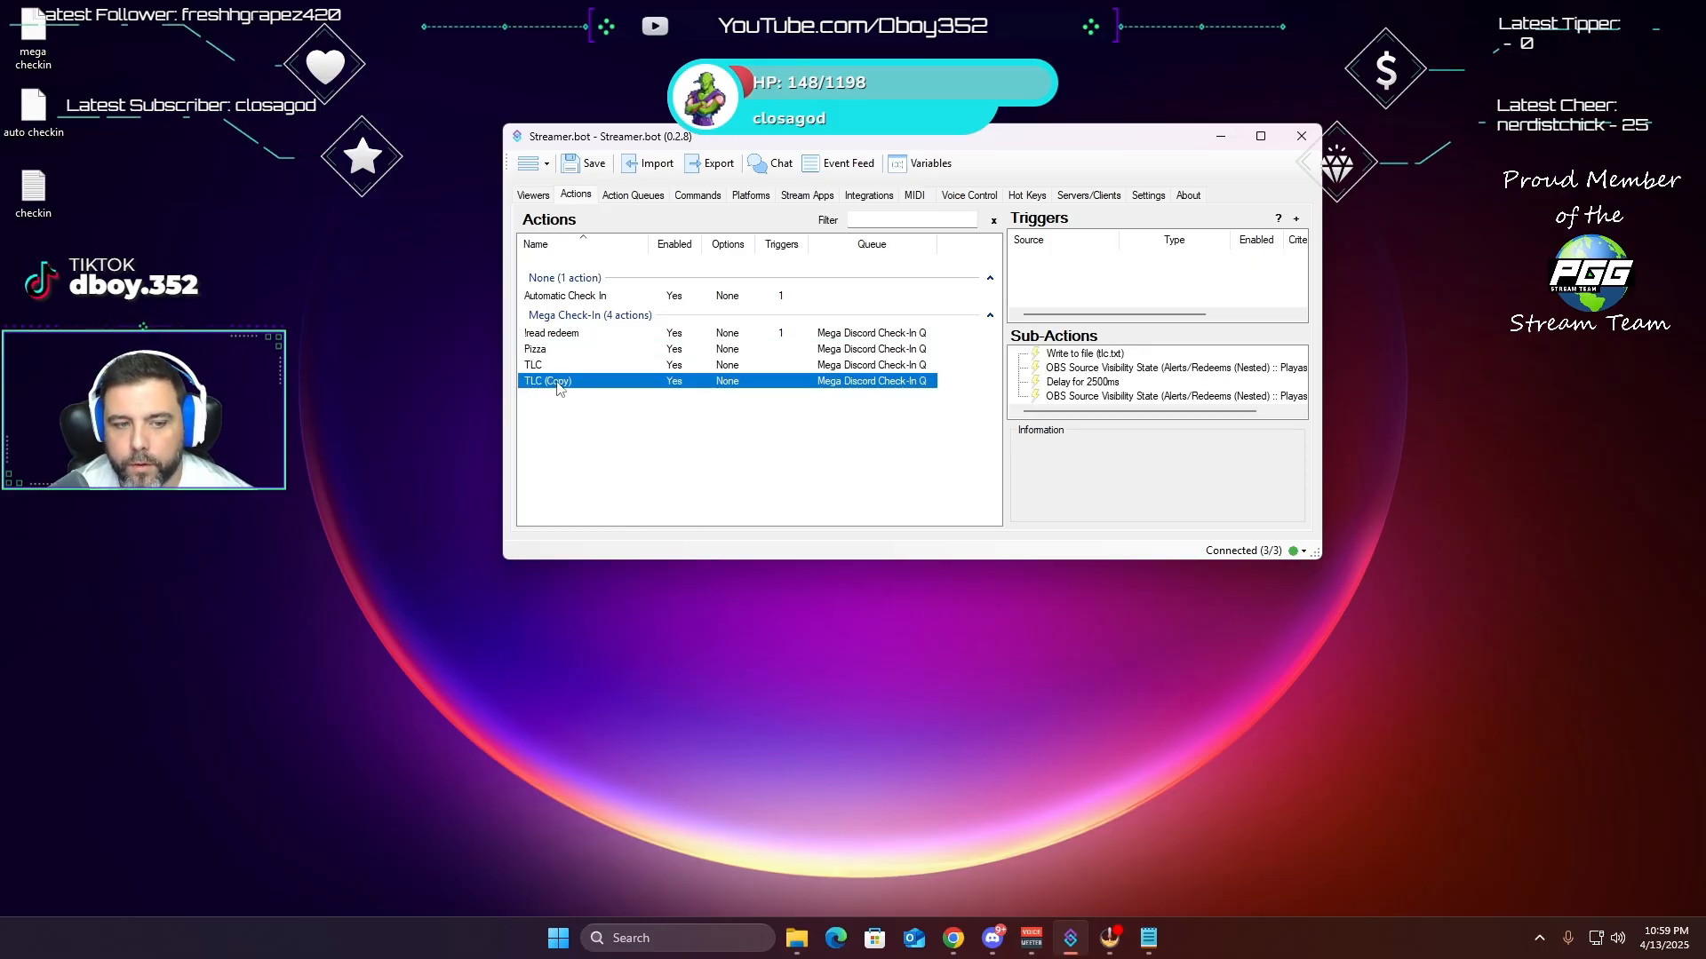
right_click(557, 387)
left_click(586, 409)
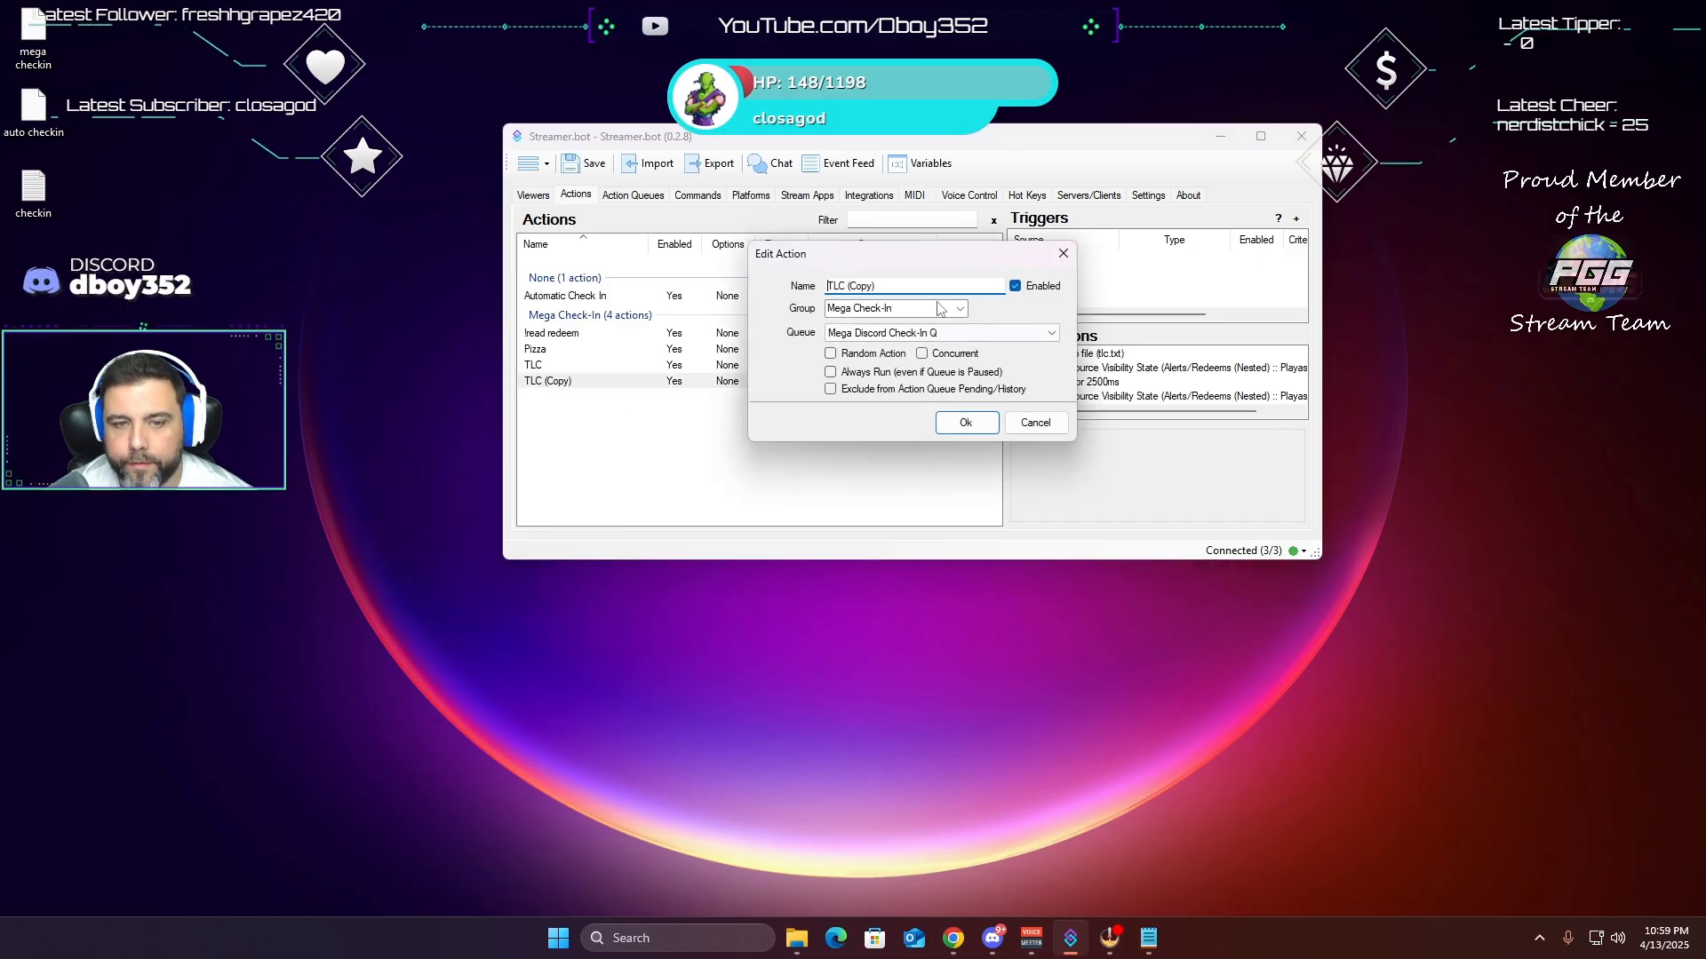
left_click_drag(906, 286, 651, 316)
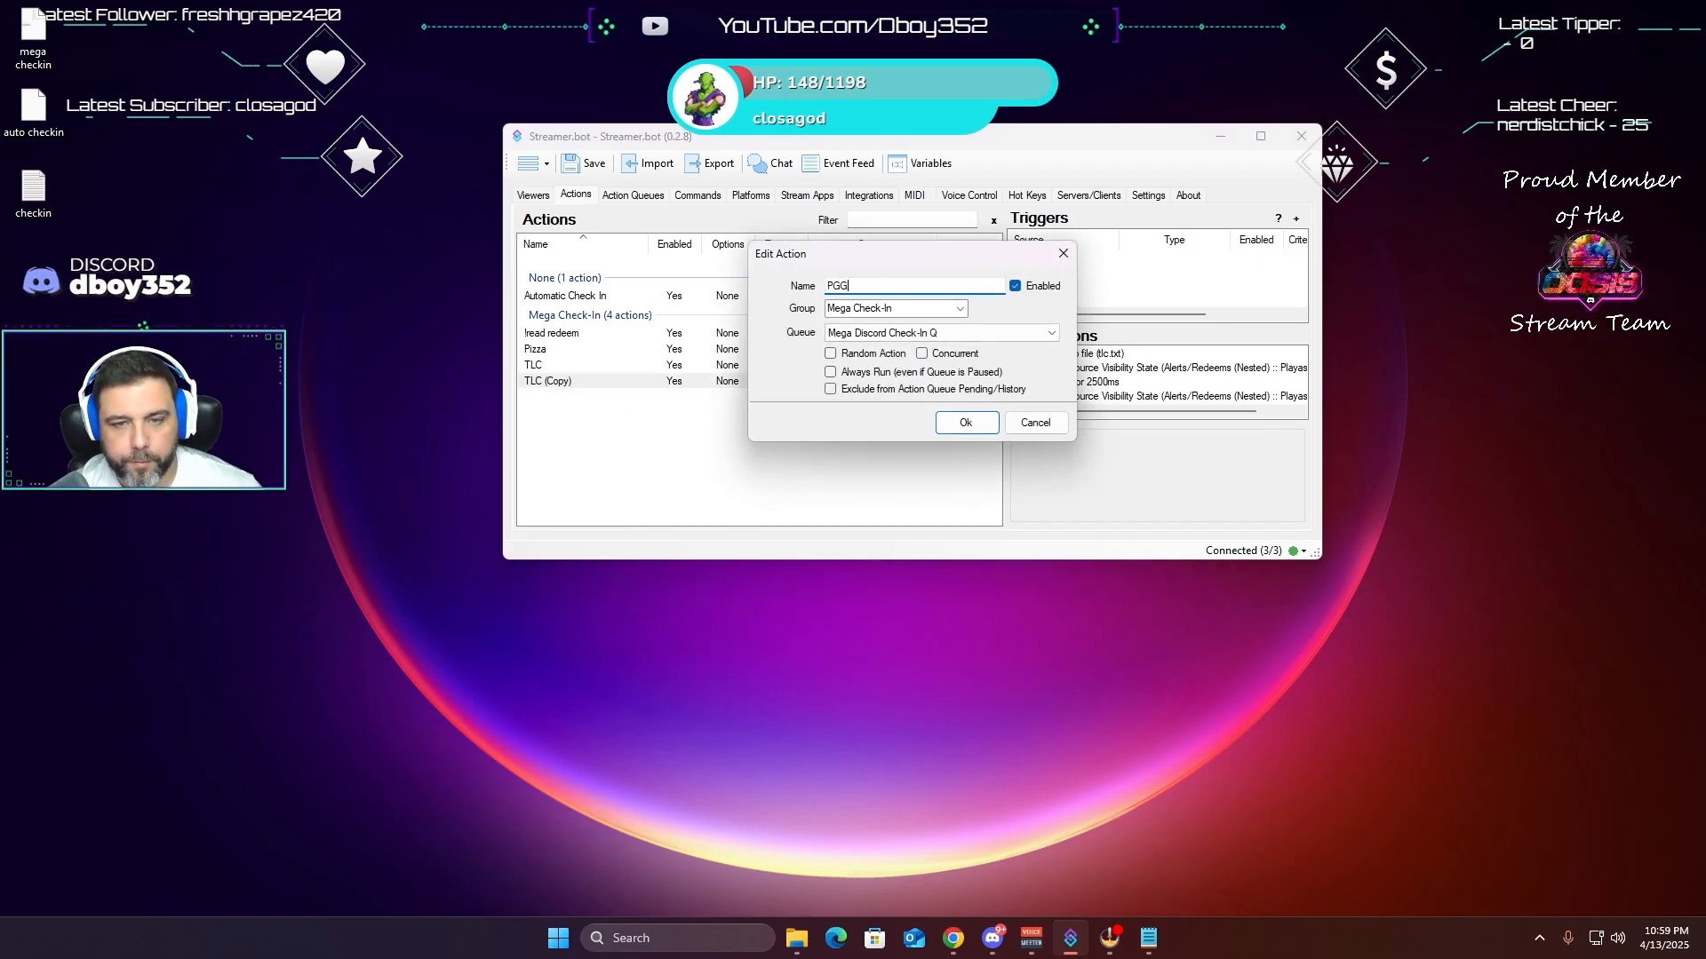
left_click(966, 423)
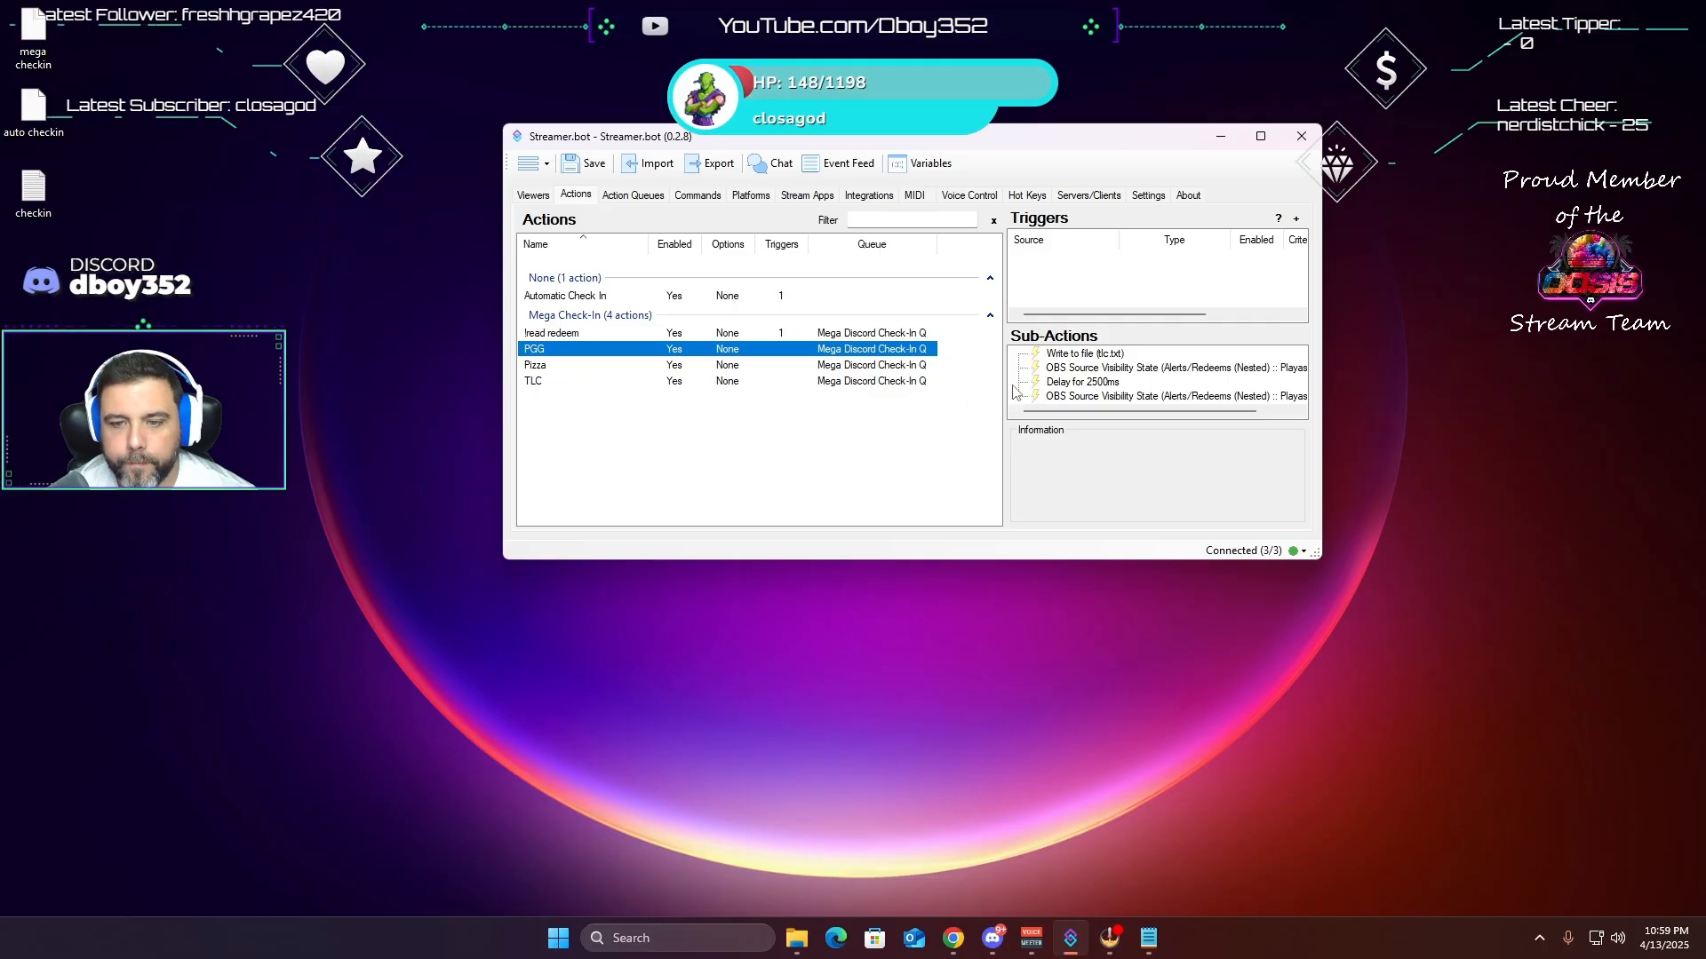
- Copy the path of the pgg text file in File Explorer's Check Ins folder and return to Streamer.bot
left_click(796, 938)
left_click(550, 617)
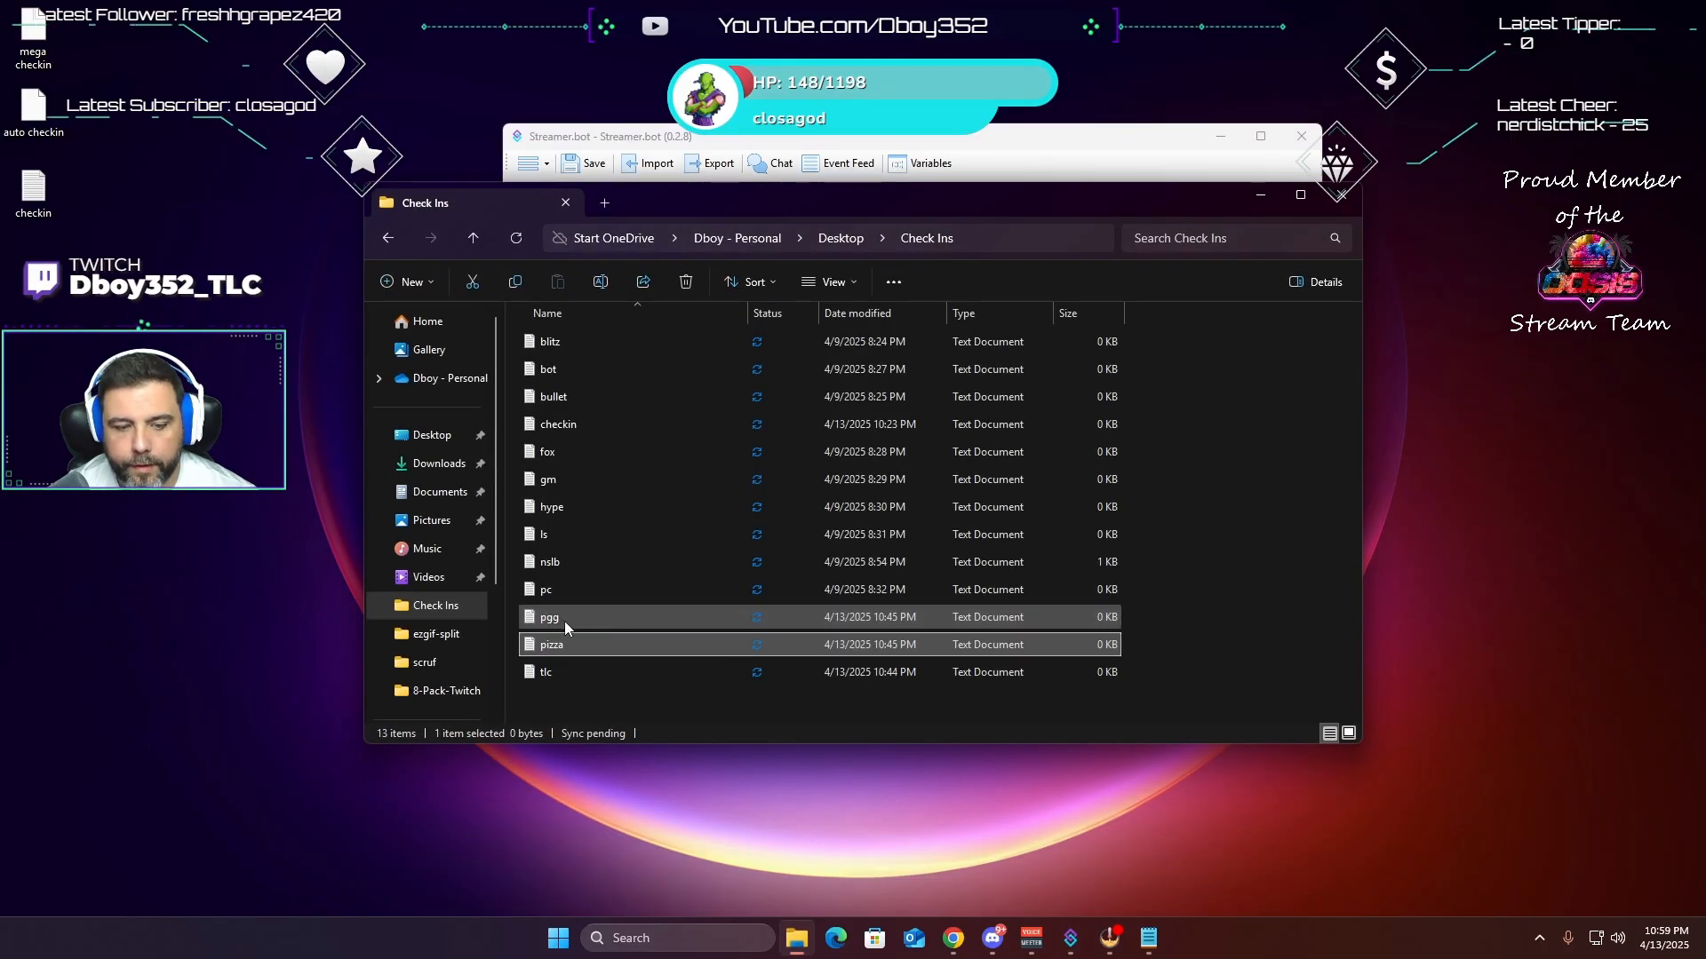
right_click(559, 626)
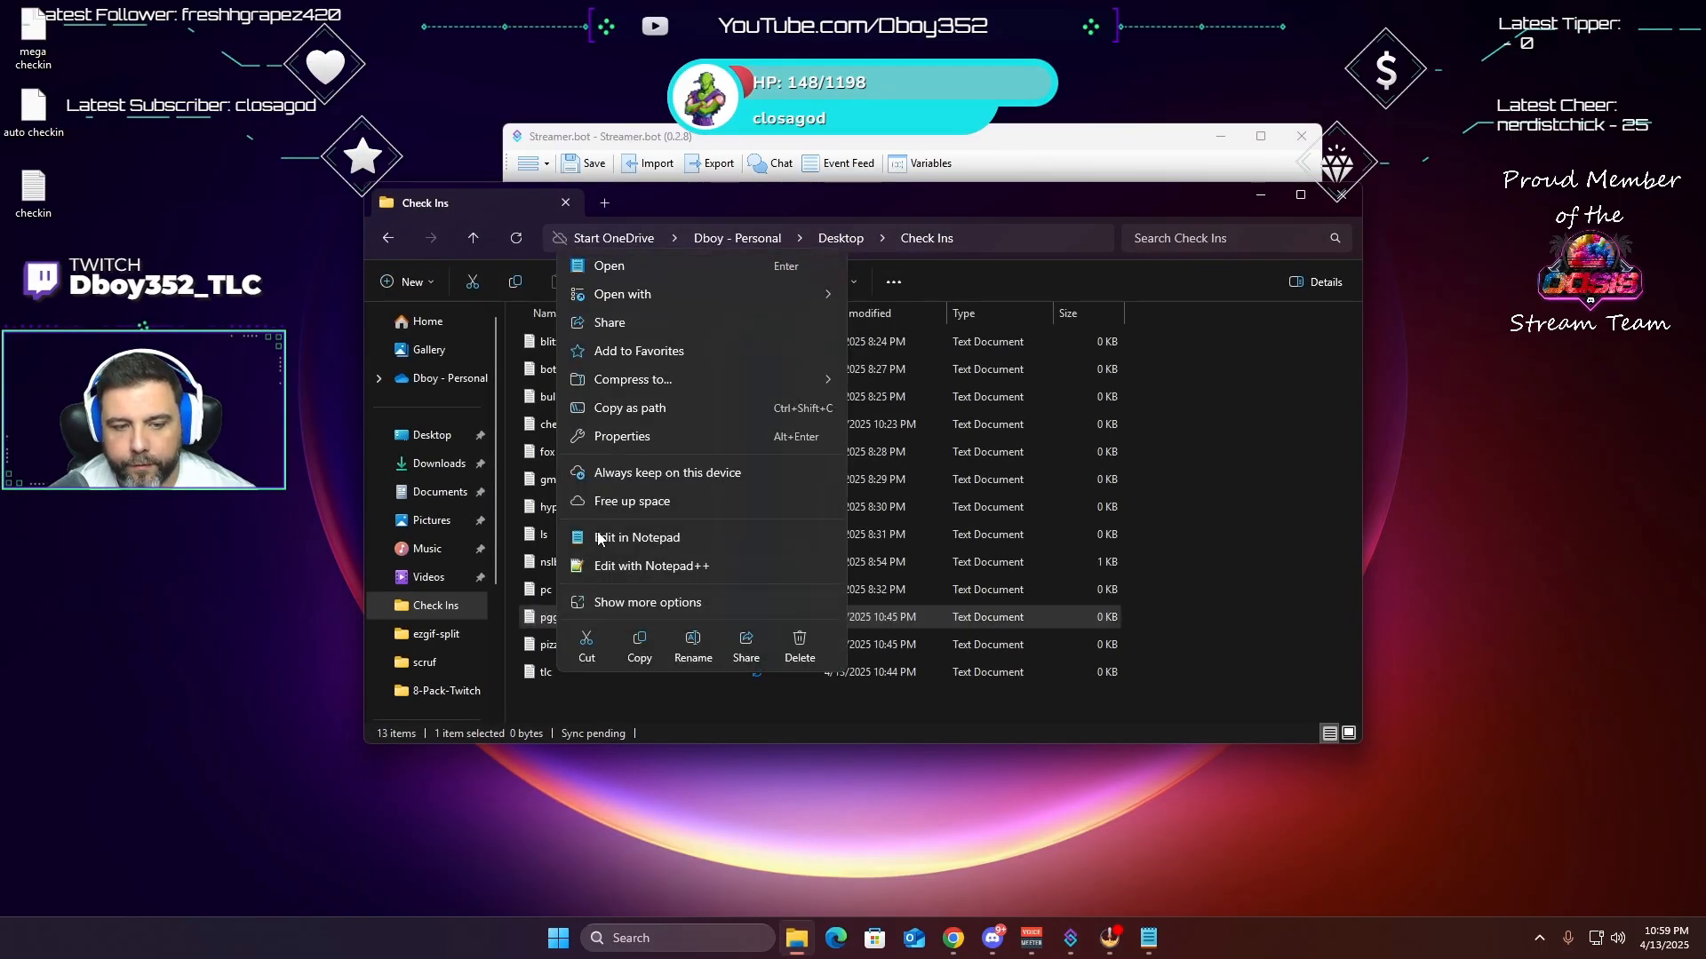
left_click(633, 406)
left_click(1260, 195)
- Set the PGG action's Write to File target to the copied pgg.txt path, without the surrounding quotation marks
double_click(1085, 353)
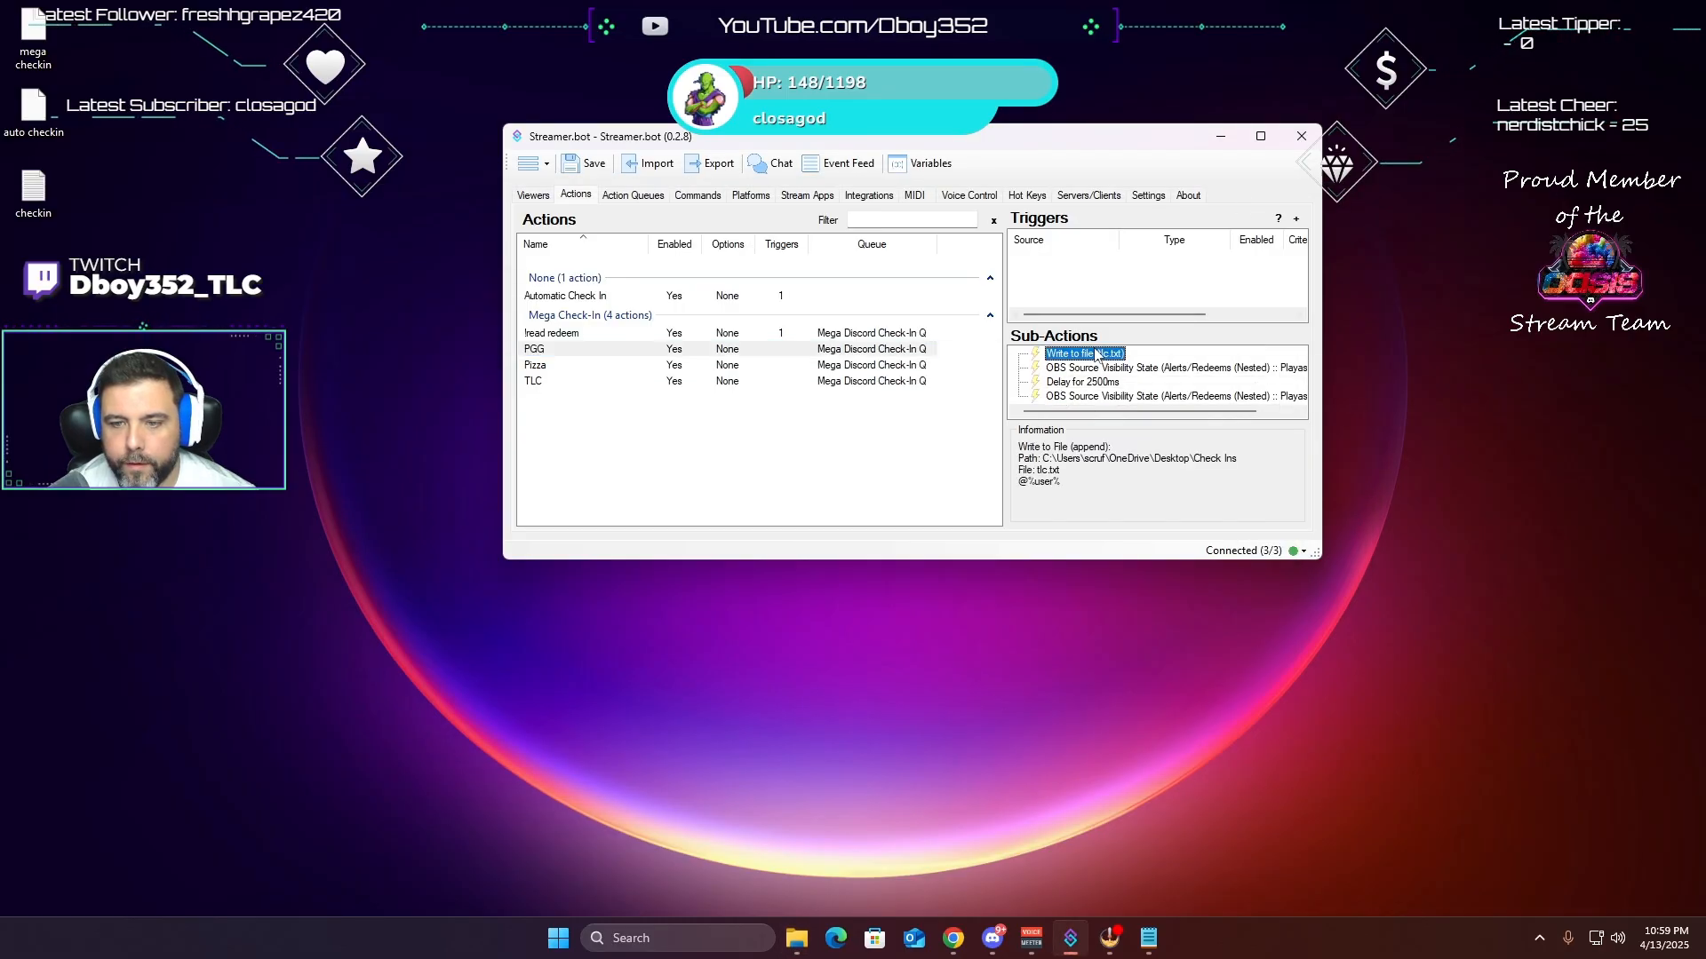
key("ctrl+v")
key("BackSpace")
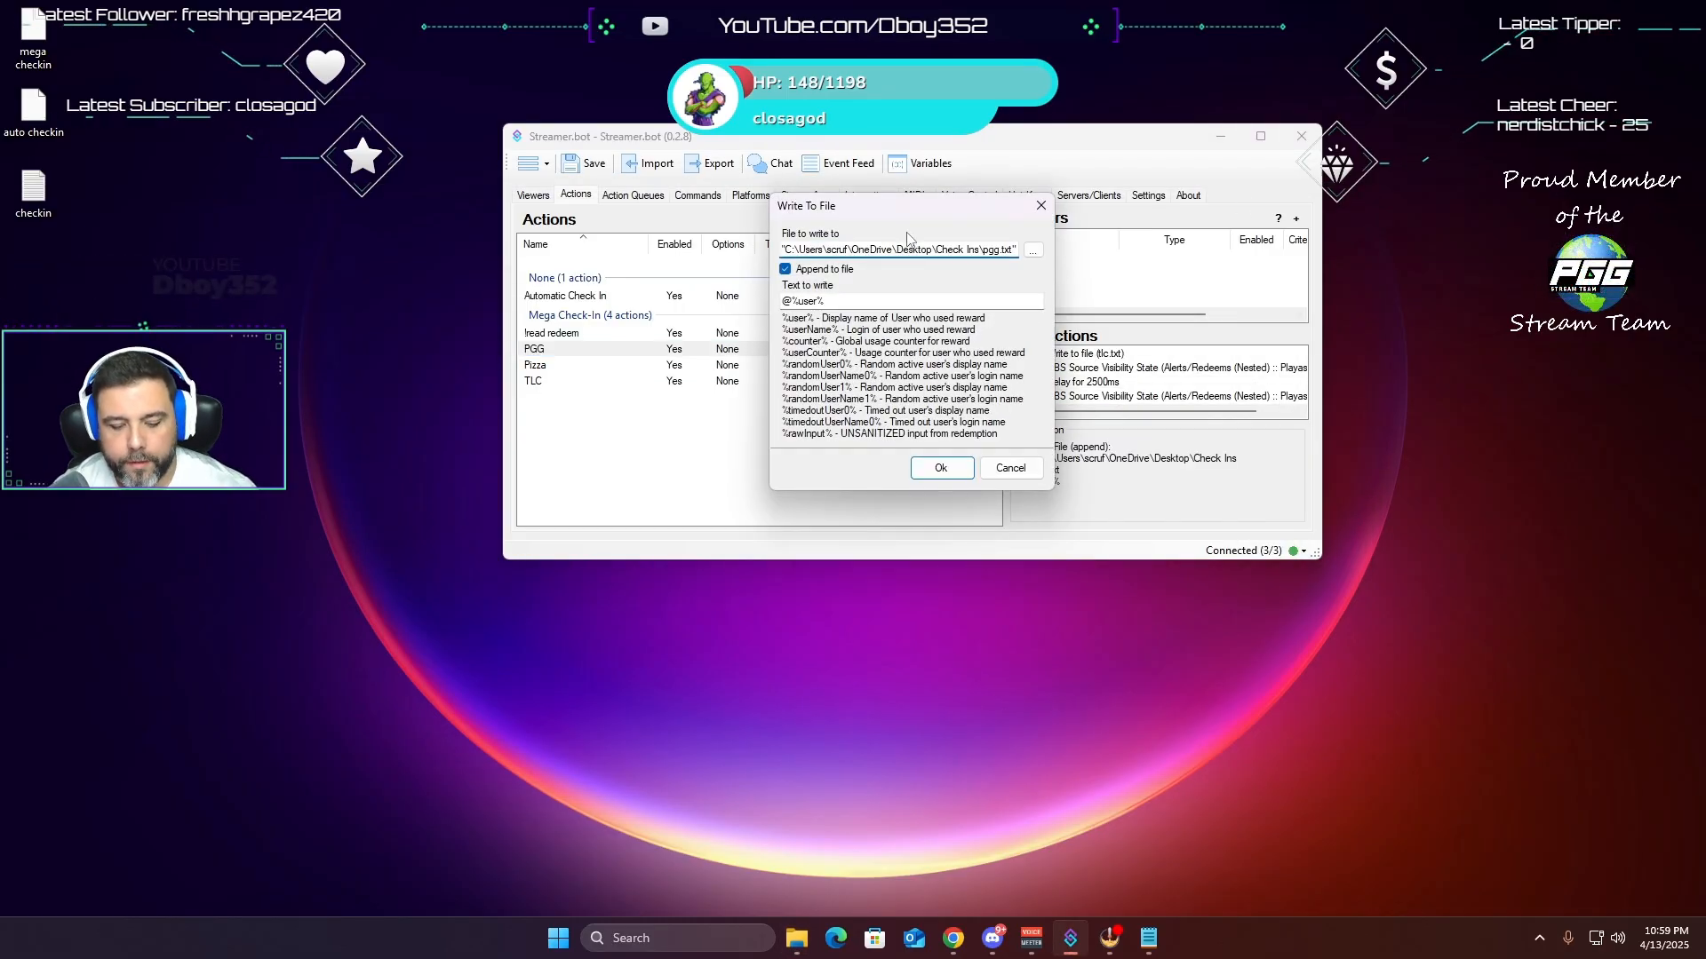
left_click(786, 249)
key("BackSpace")
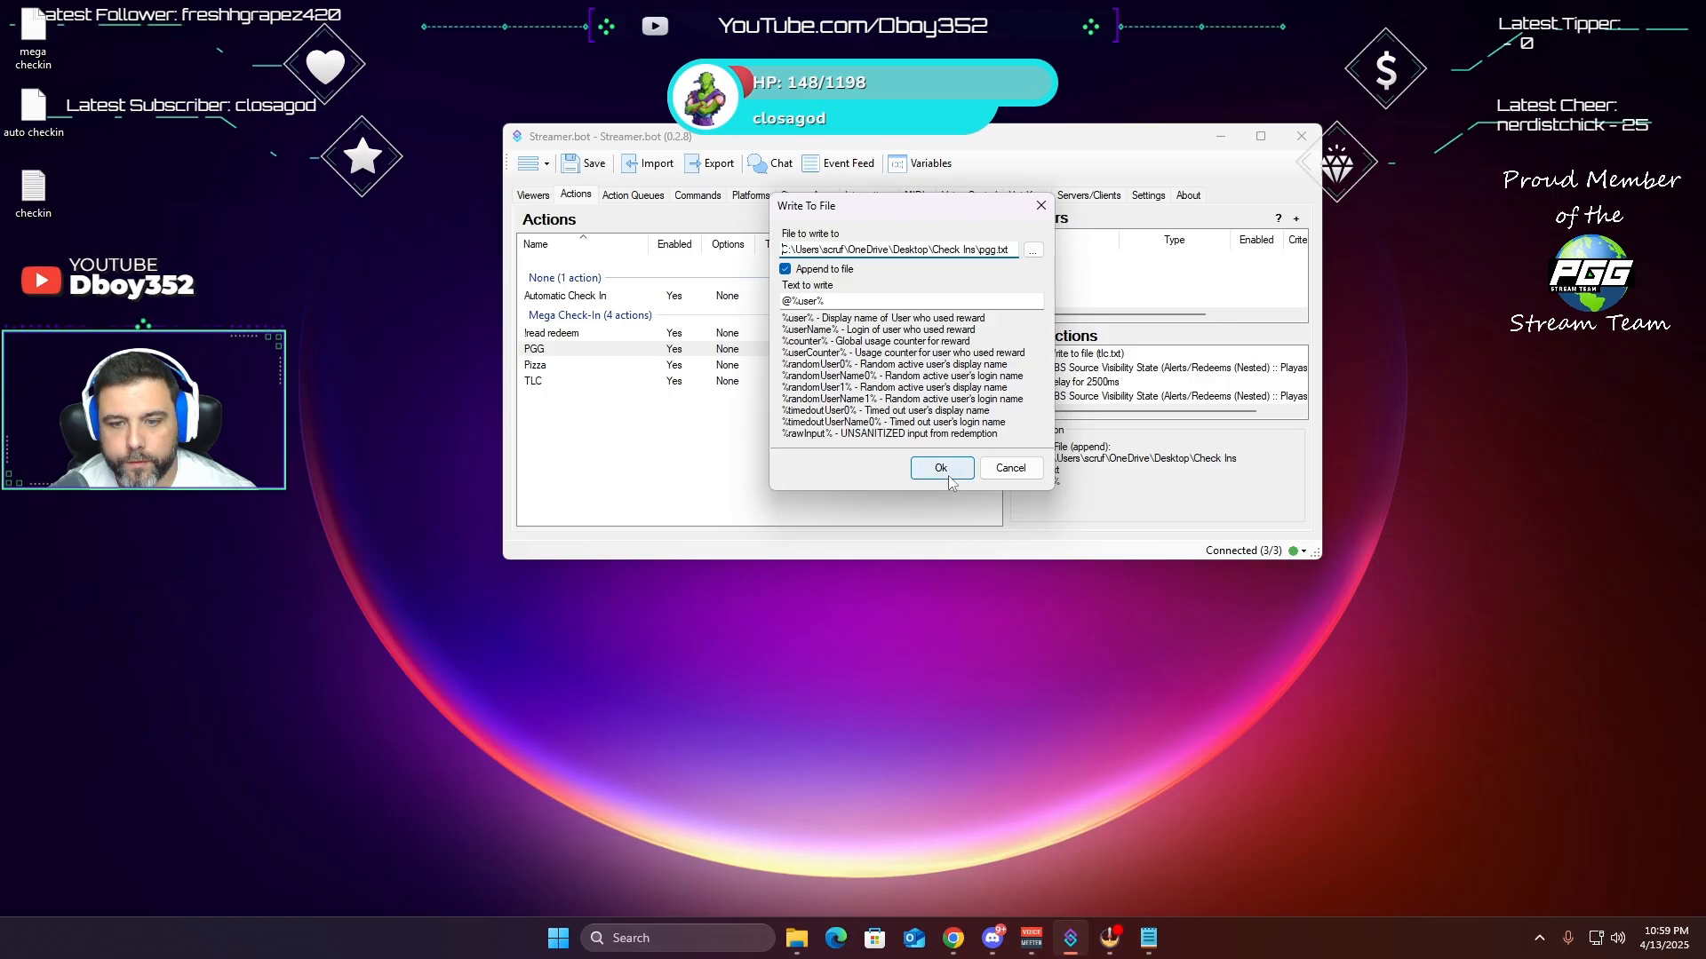
left_click(941, 467)
- Duplicate the !read redeem action's Pizza If/Else sub-action and set the copy to run PGG when rawInput contains "3"
left_click(546, 335)
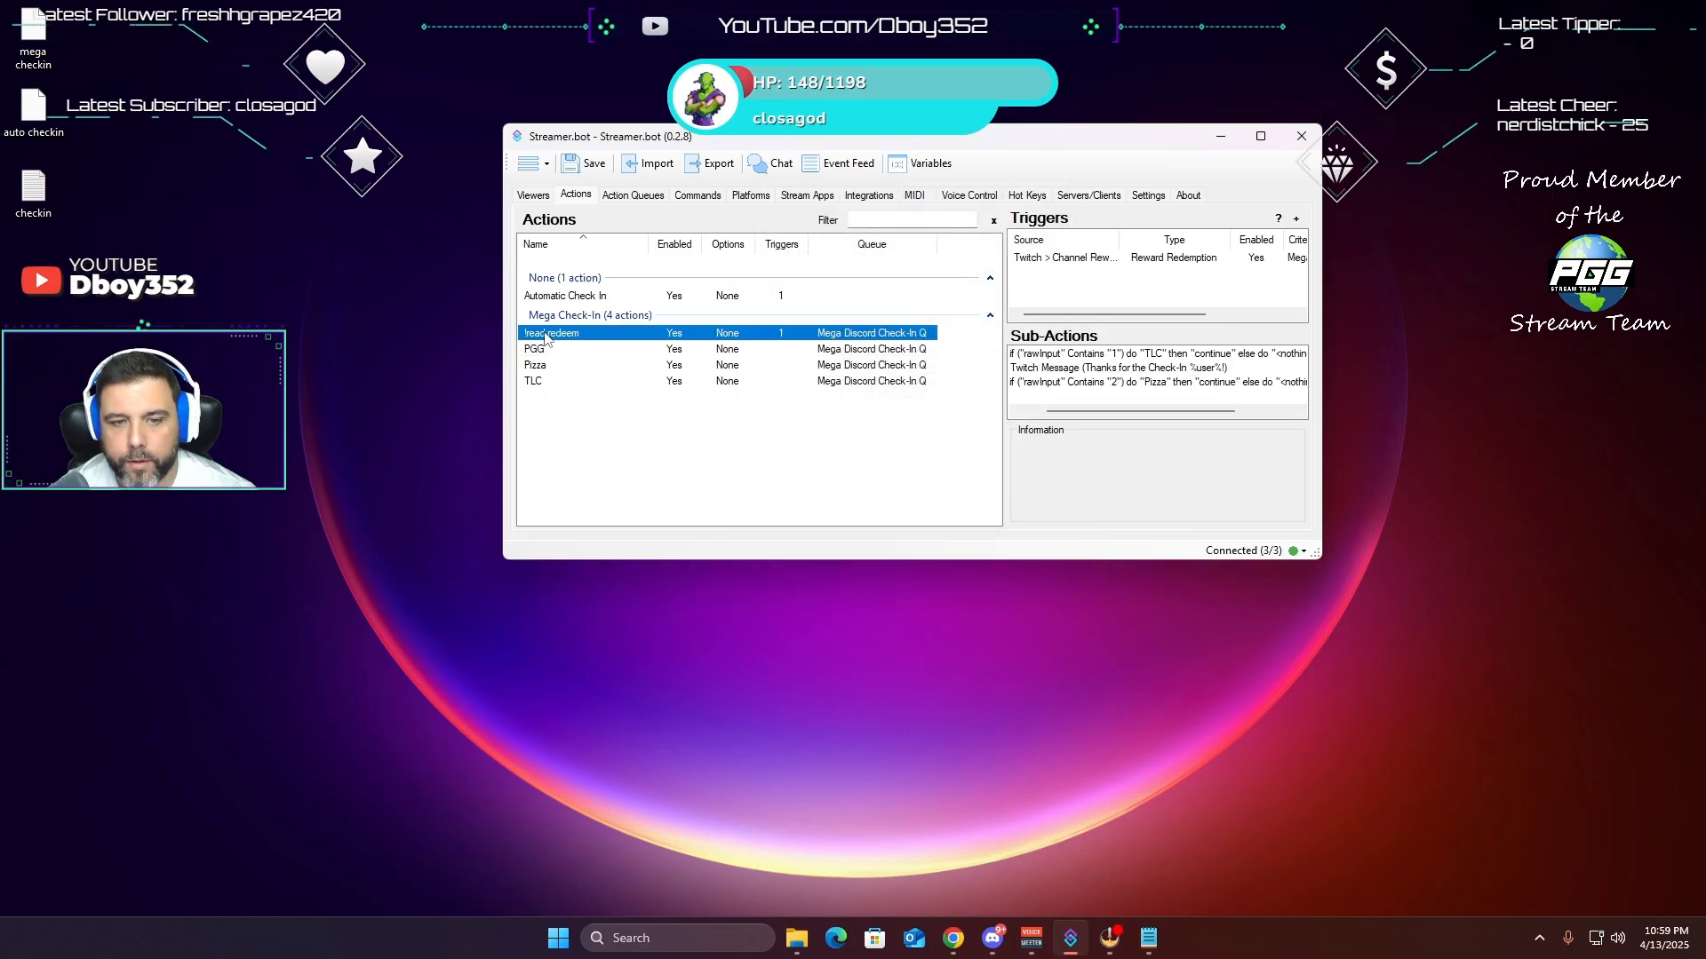
right_click(1121, 380)
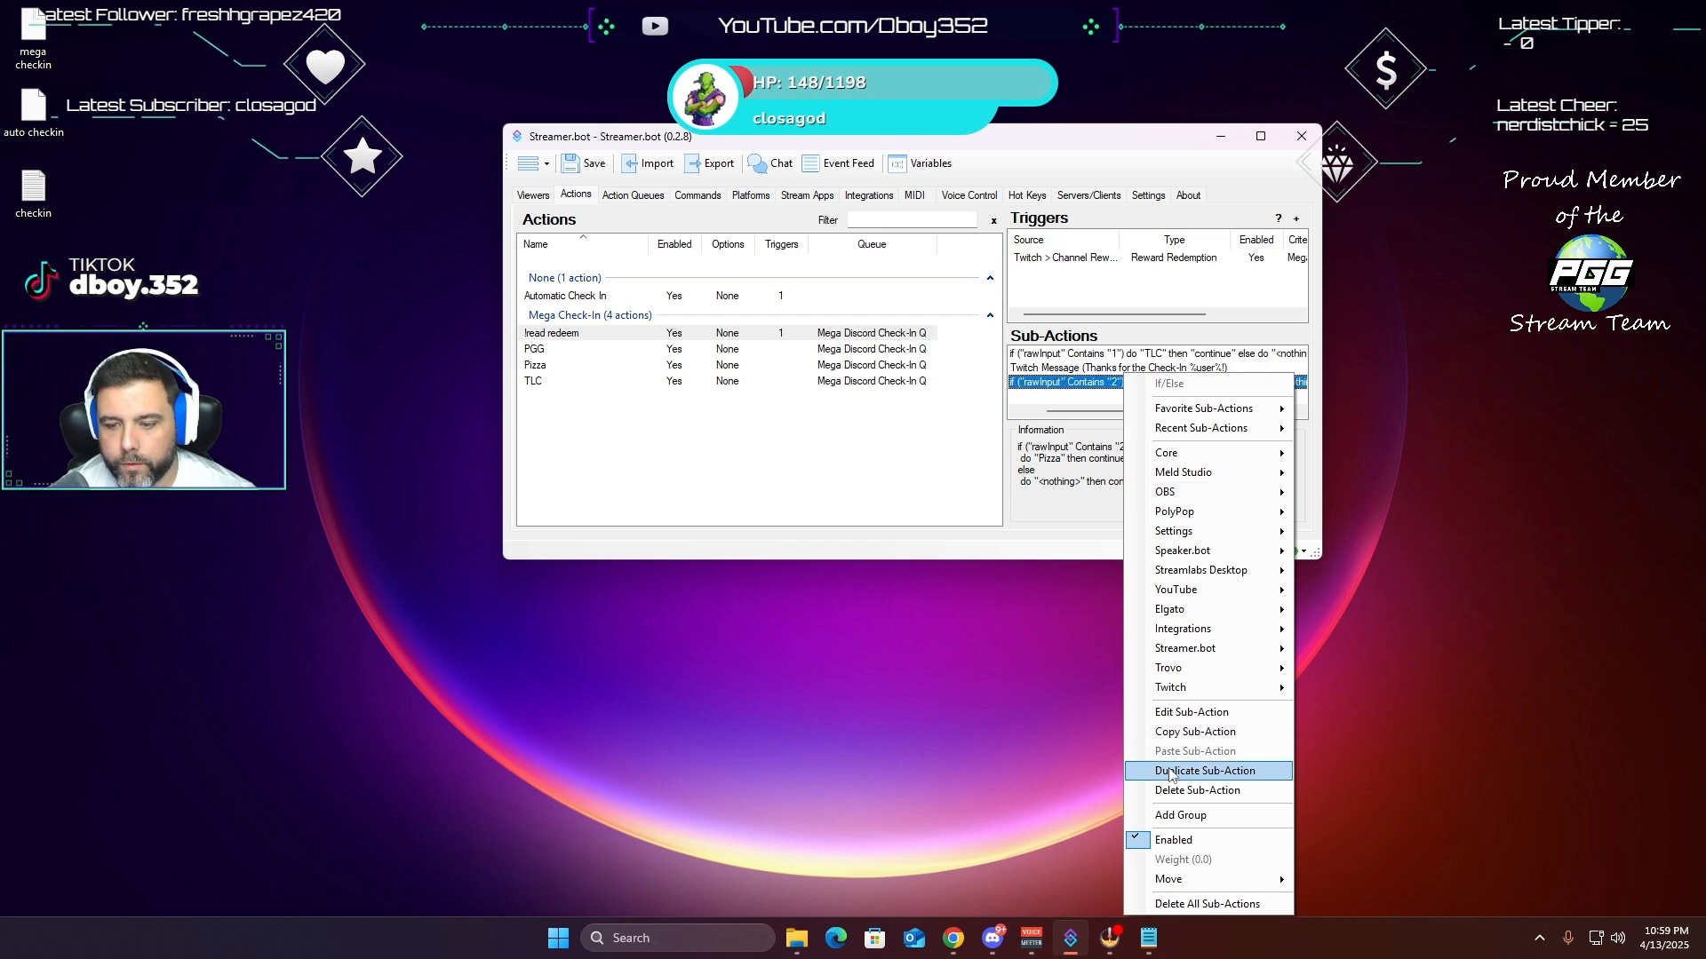
left_click(1182, 773)
double_click(1155, 396)
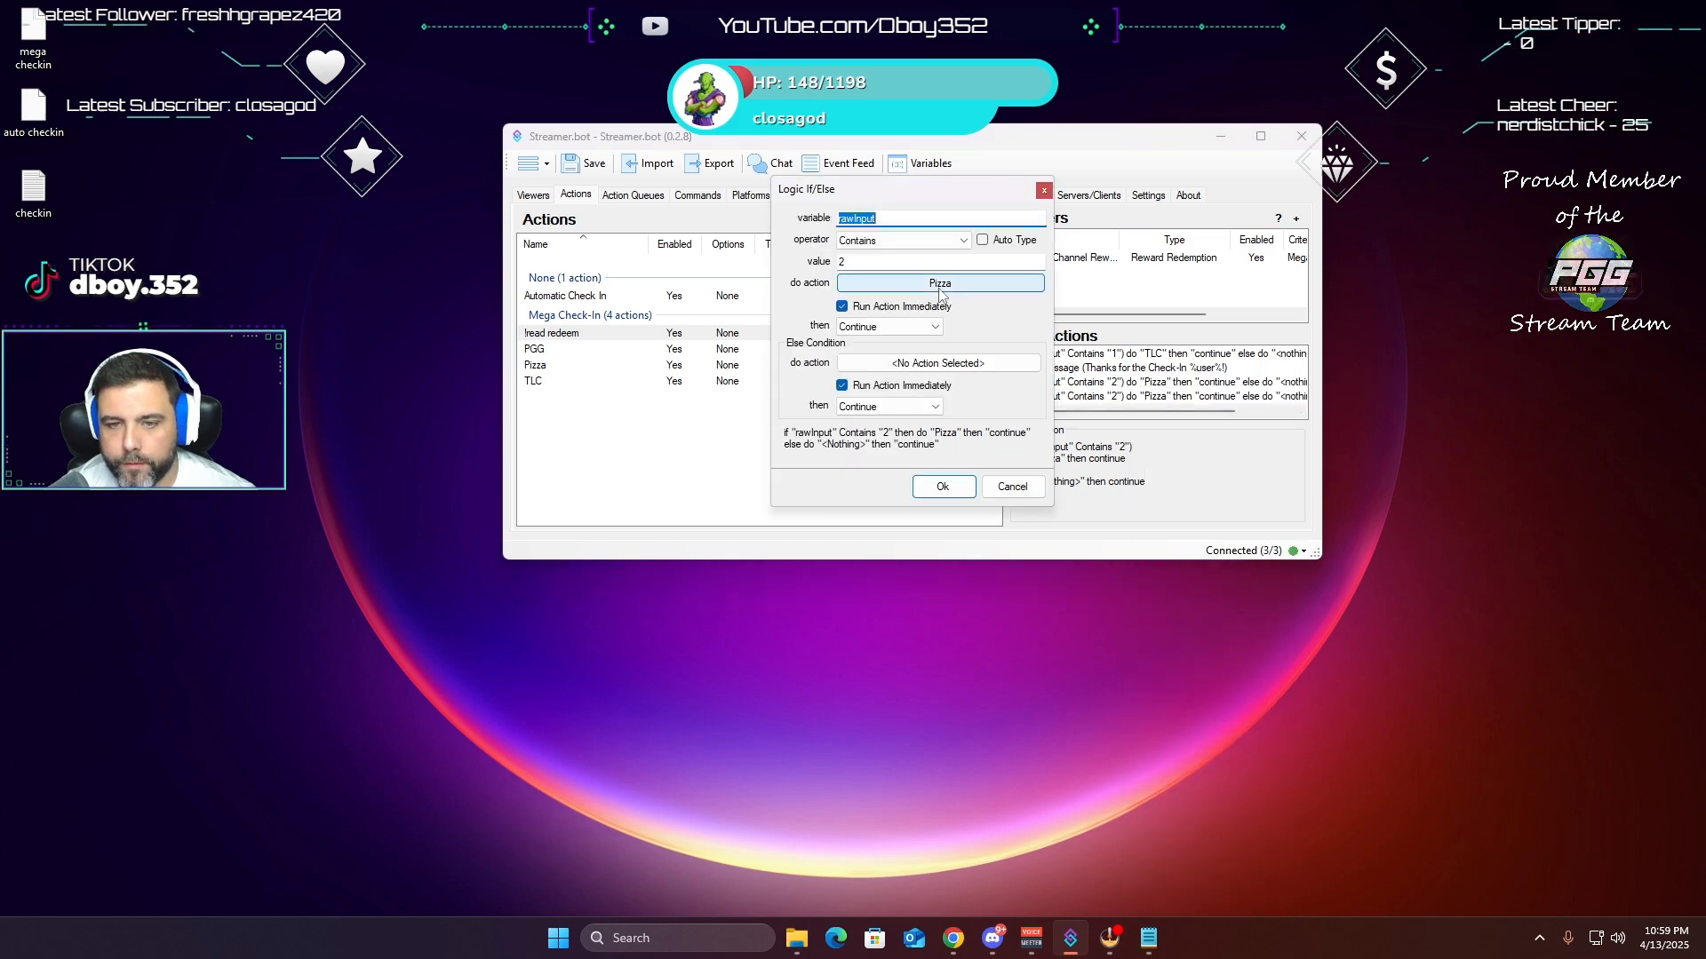
left_click(871, 261)
type("3")
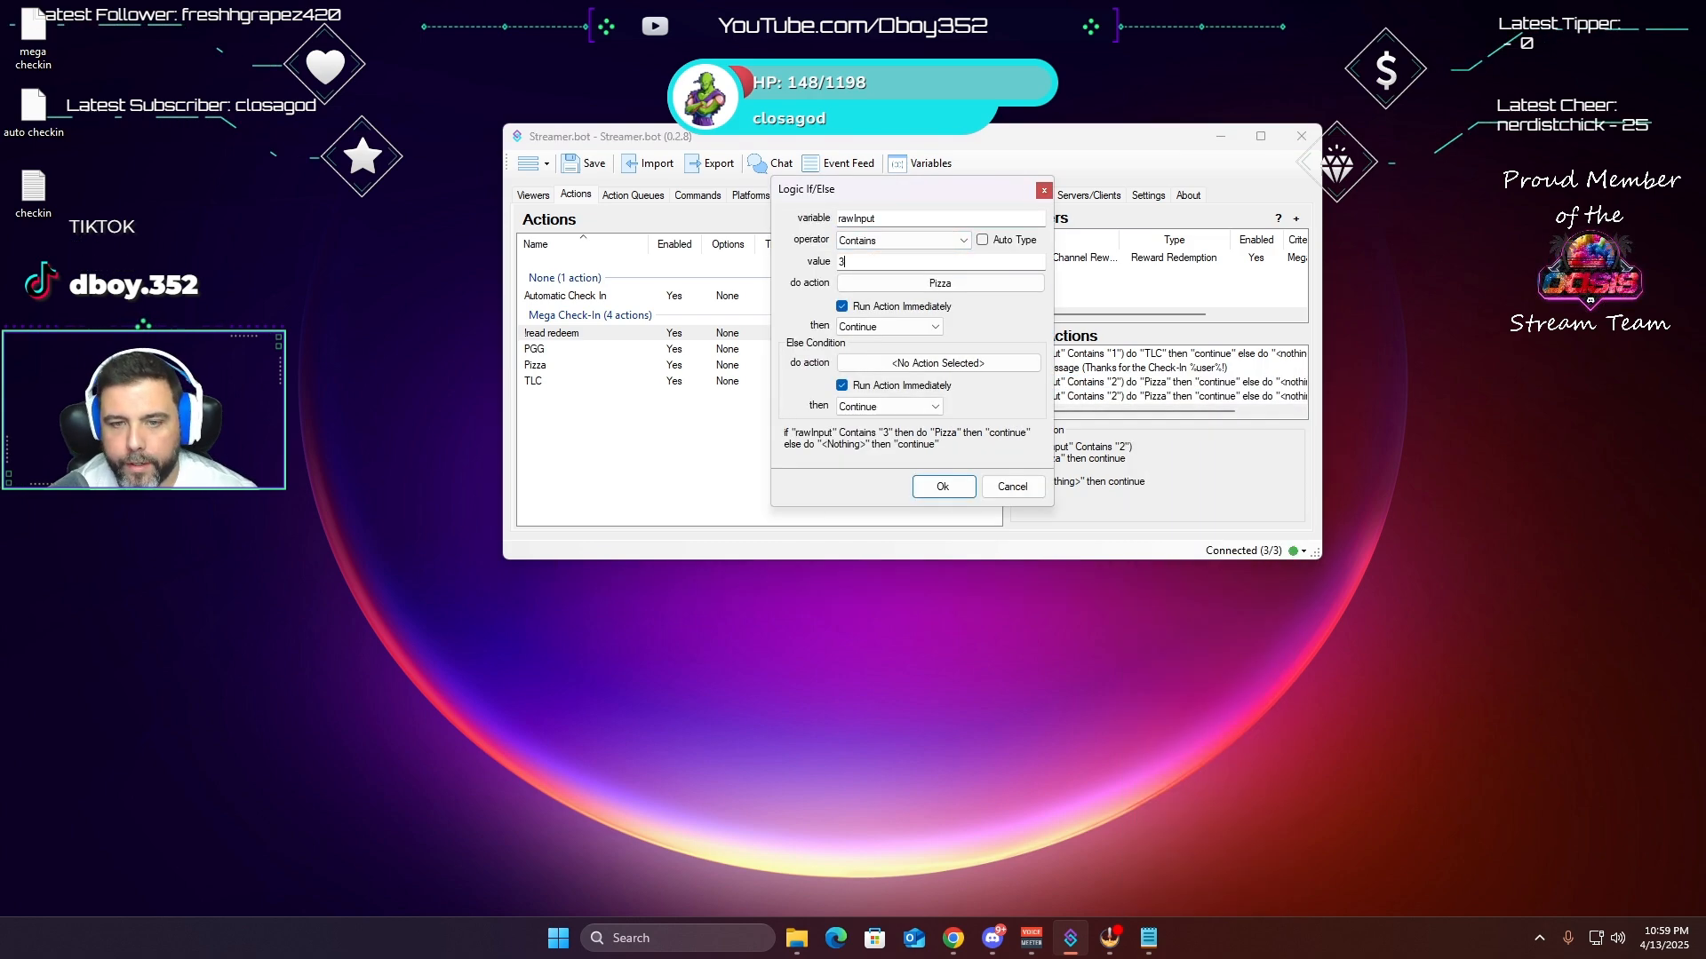
left_click(844, 282)
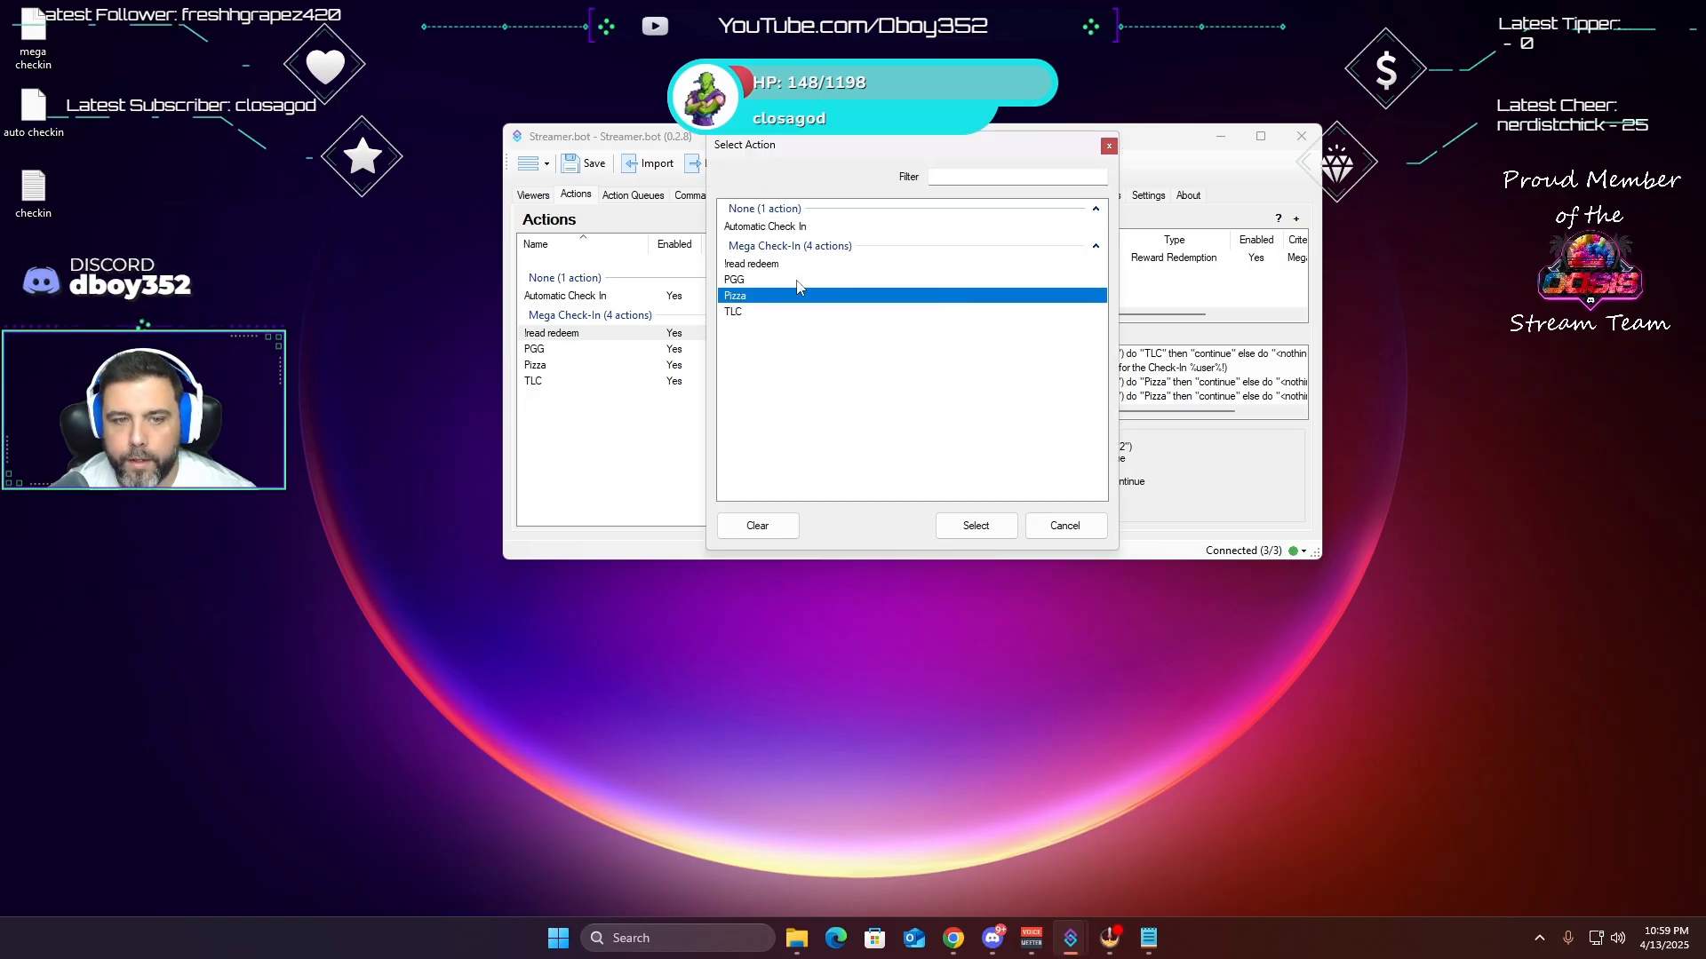
left_click(749, 279)
left_click(961, 526)
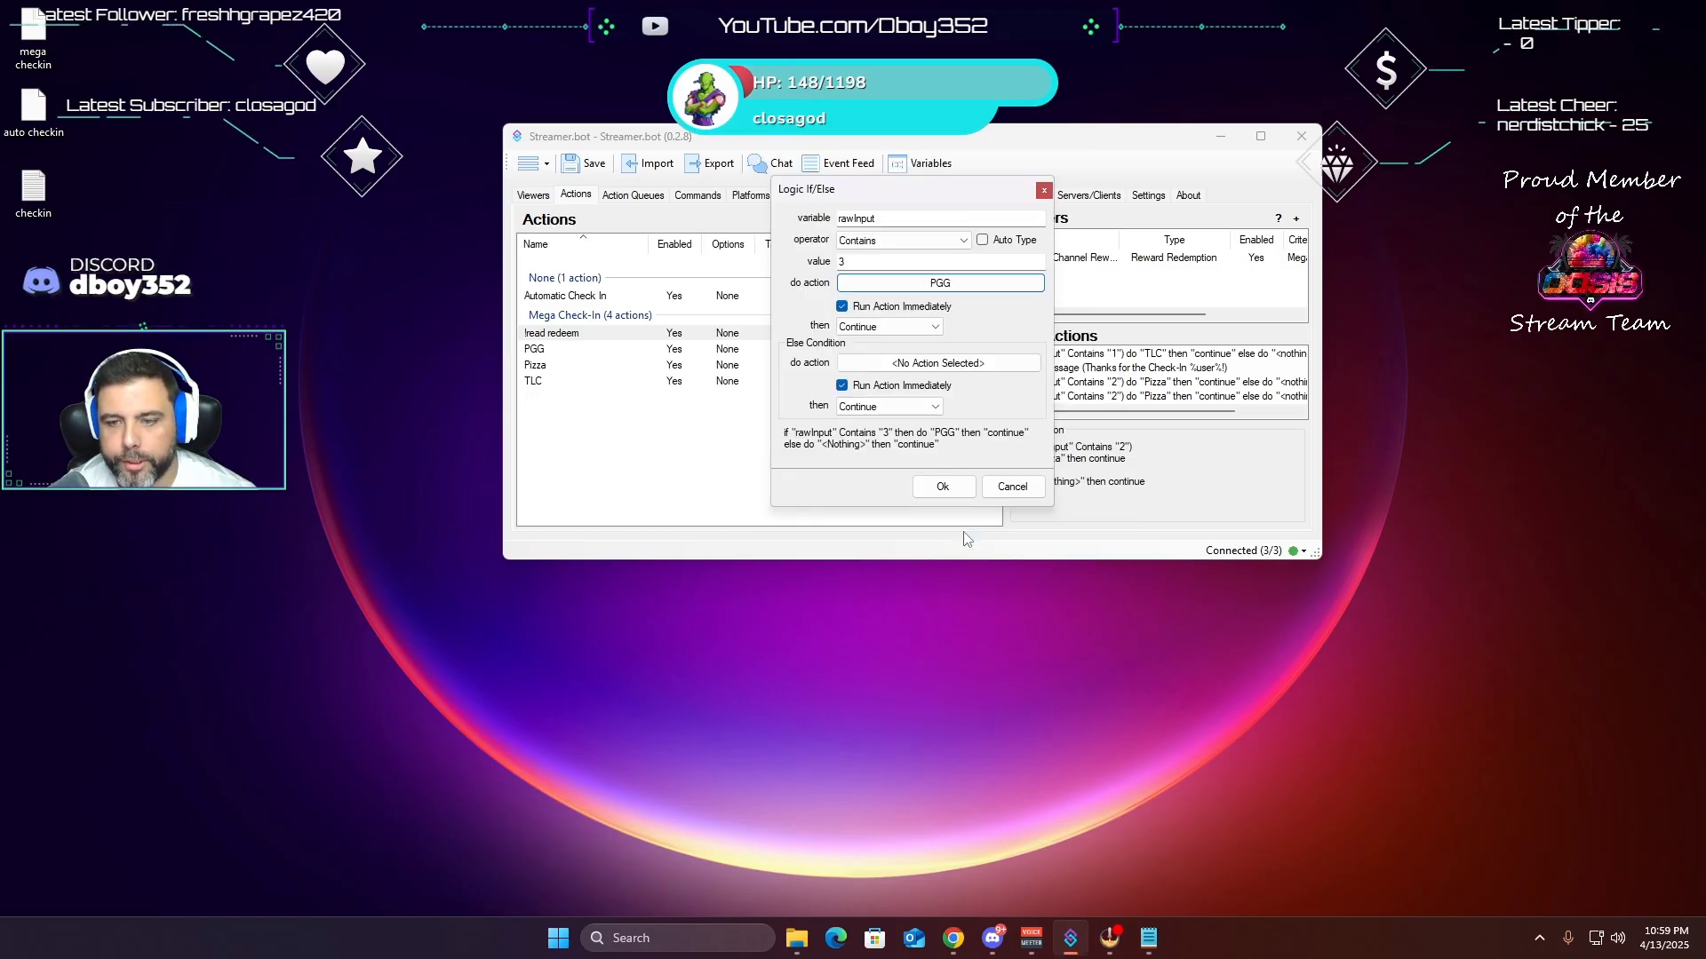
left_click(942, 488)
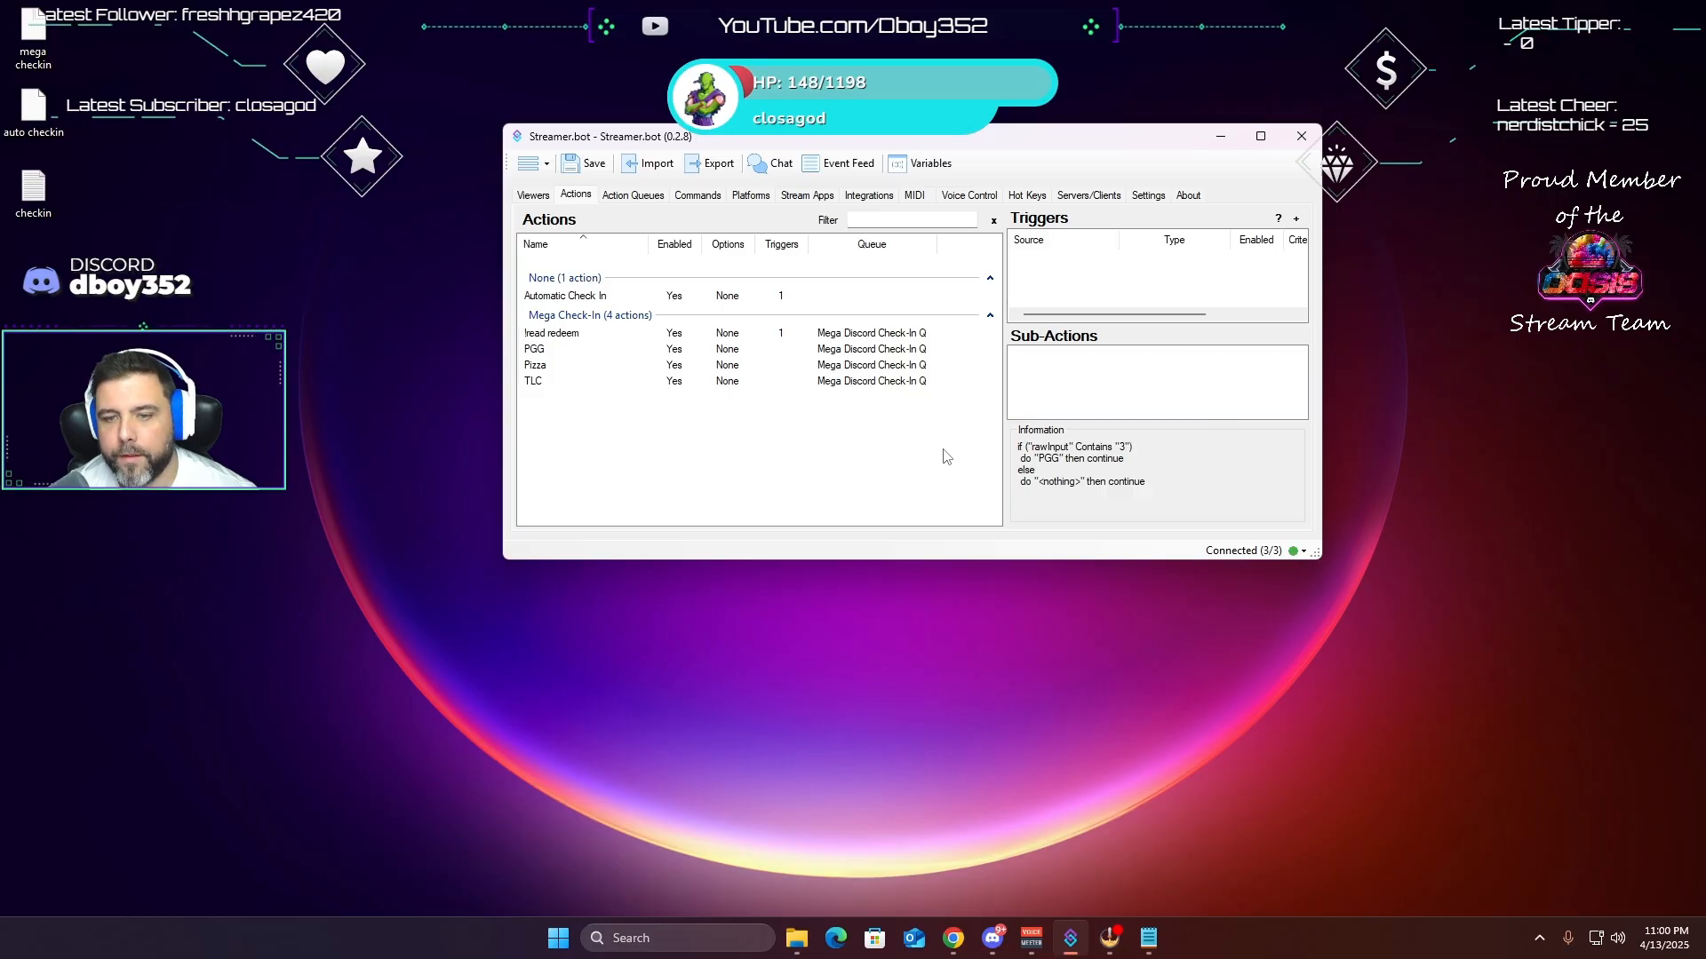
- Review the TLC action's sub-actions and the settings of the !read redeem action's PGG If/Else condition
left_click(533, 384)
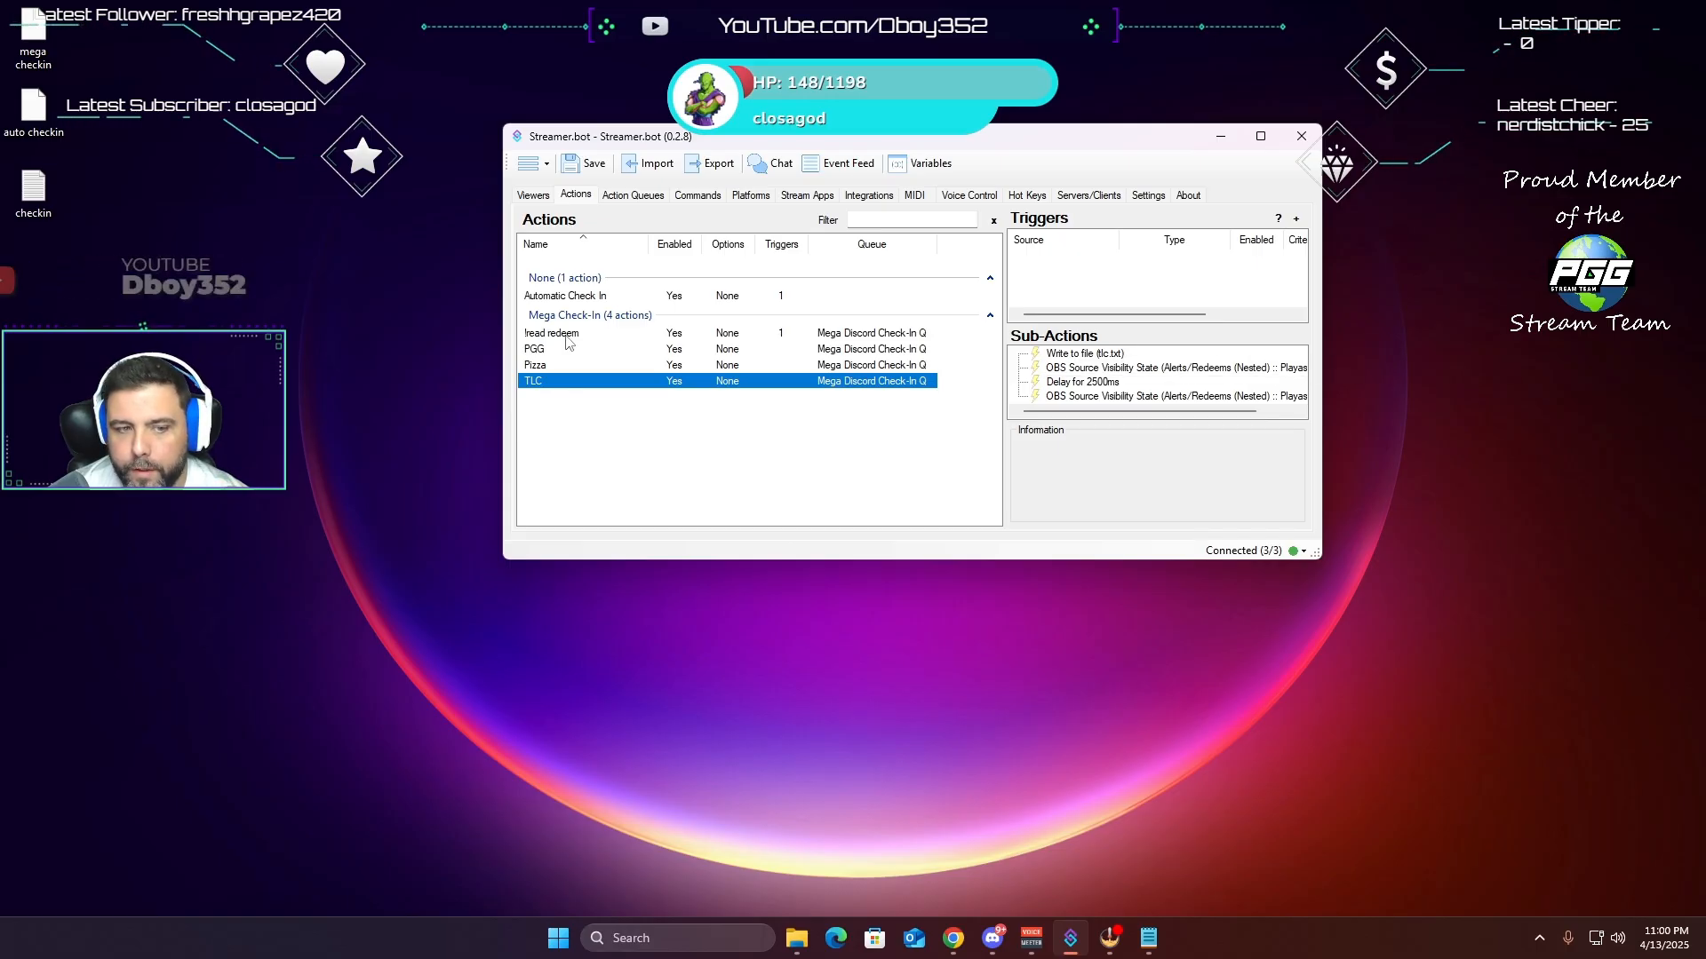
left_click(799, 334)
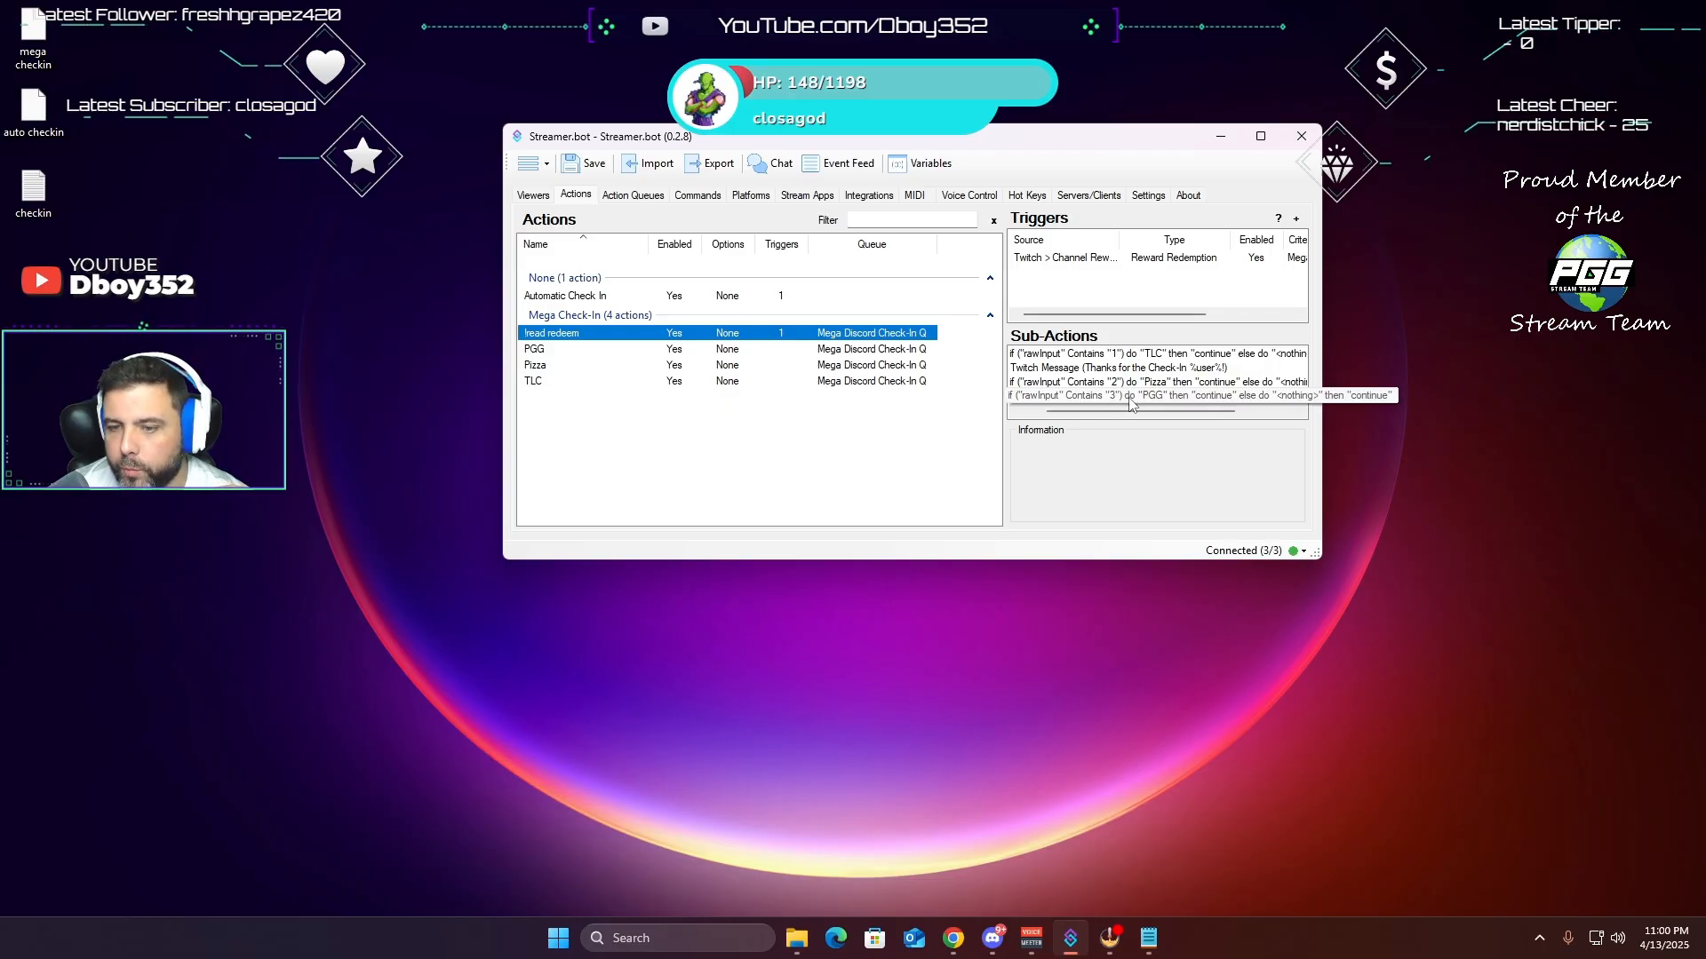
left_click(1130, 399)
double_click(1130, 400)
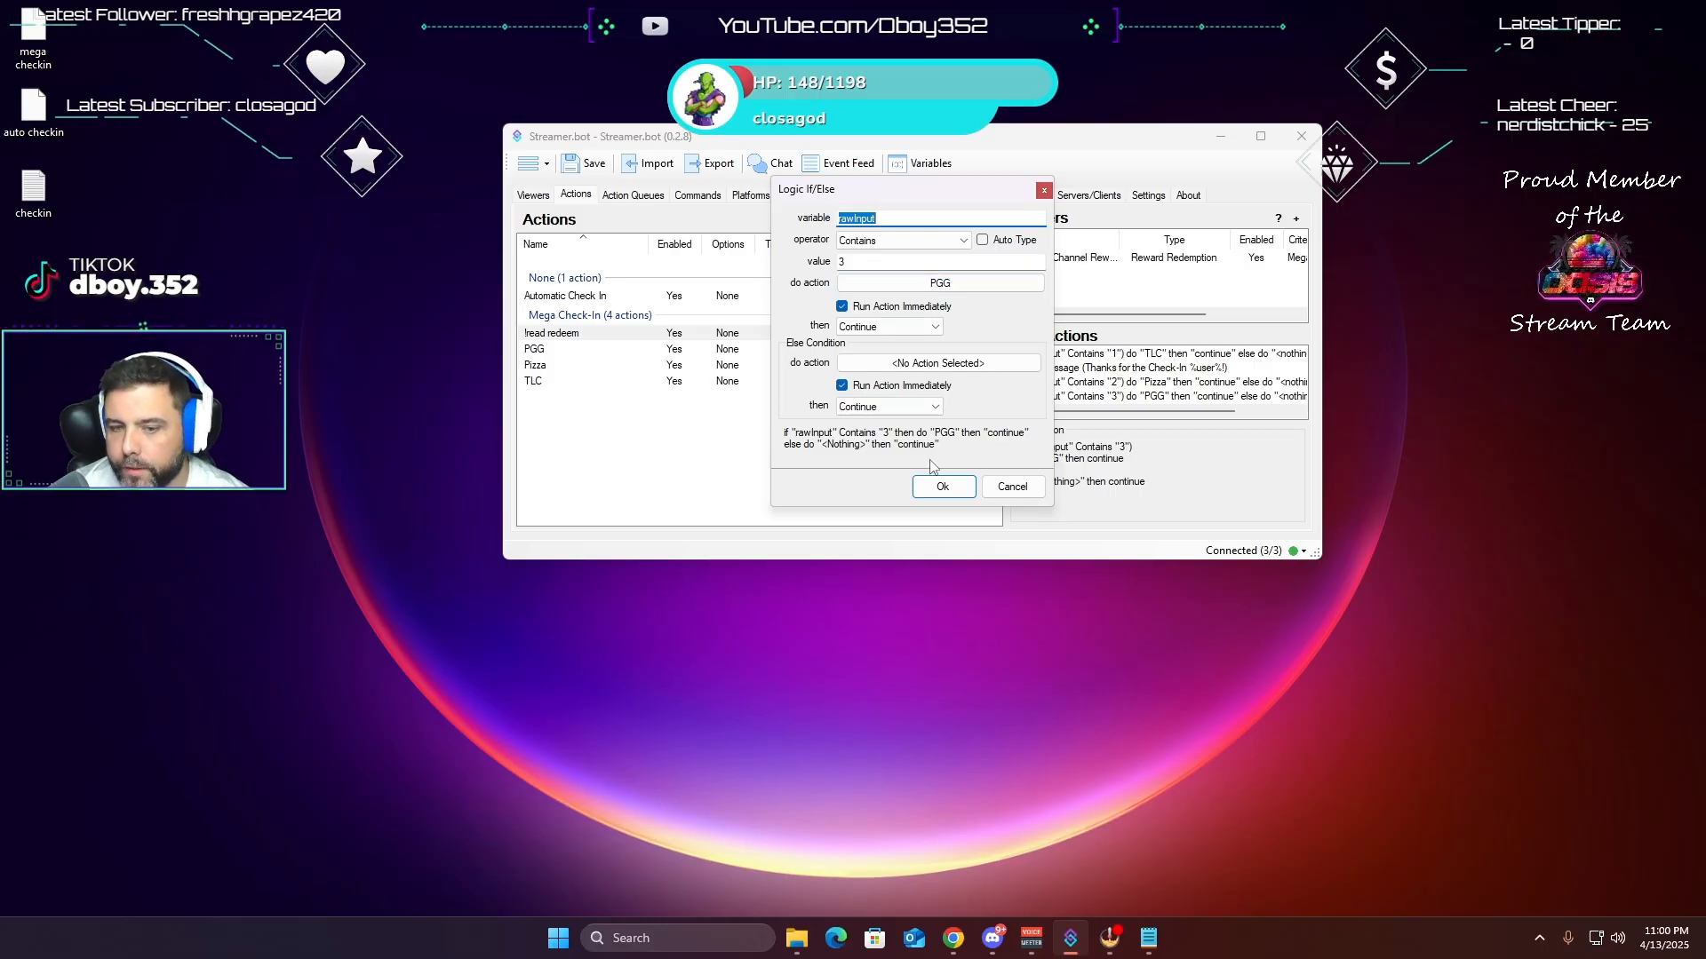
left_click(943, 486)
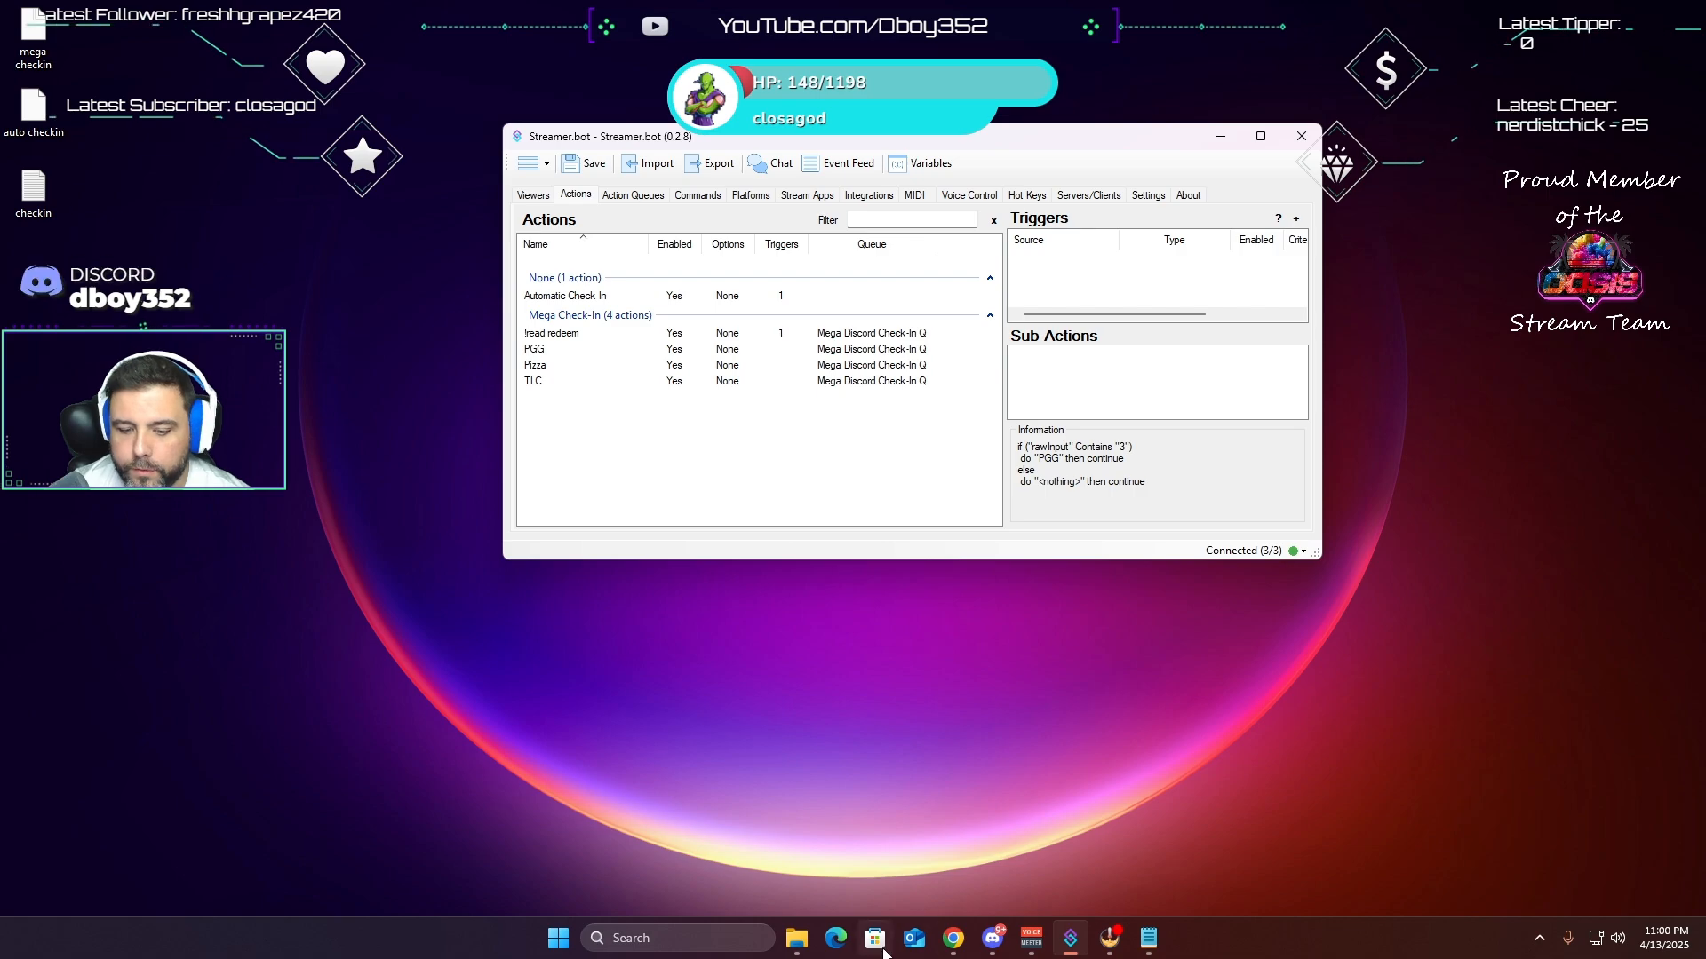
- Switch to Twitch in Chrome and open the custom rewards list under Manage Power-ups & Channel Points in the Creator Dashboard
left_click(953, 938)
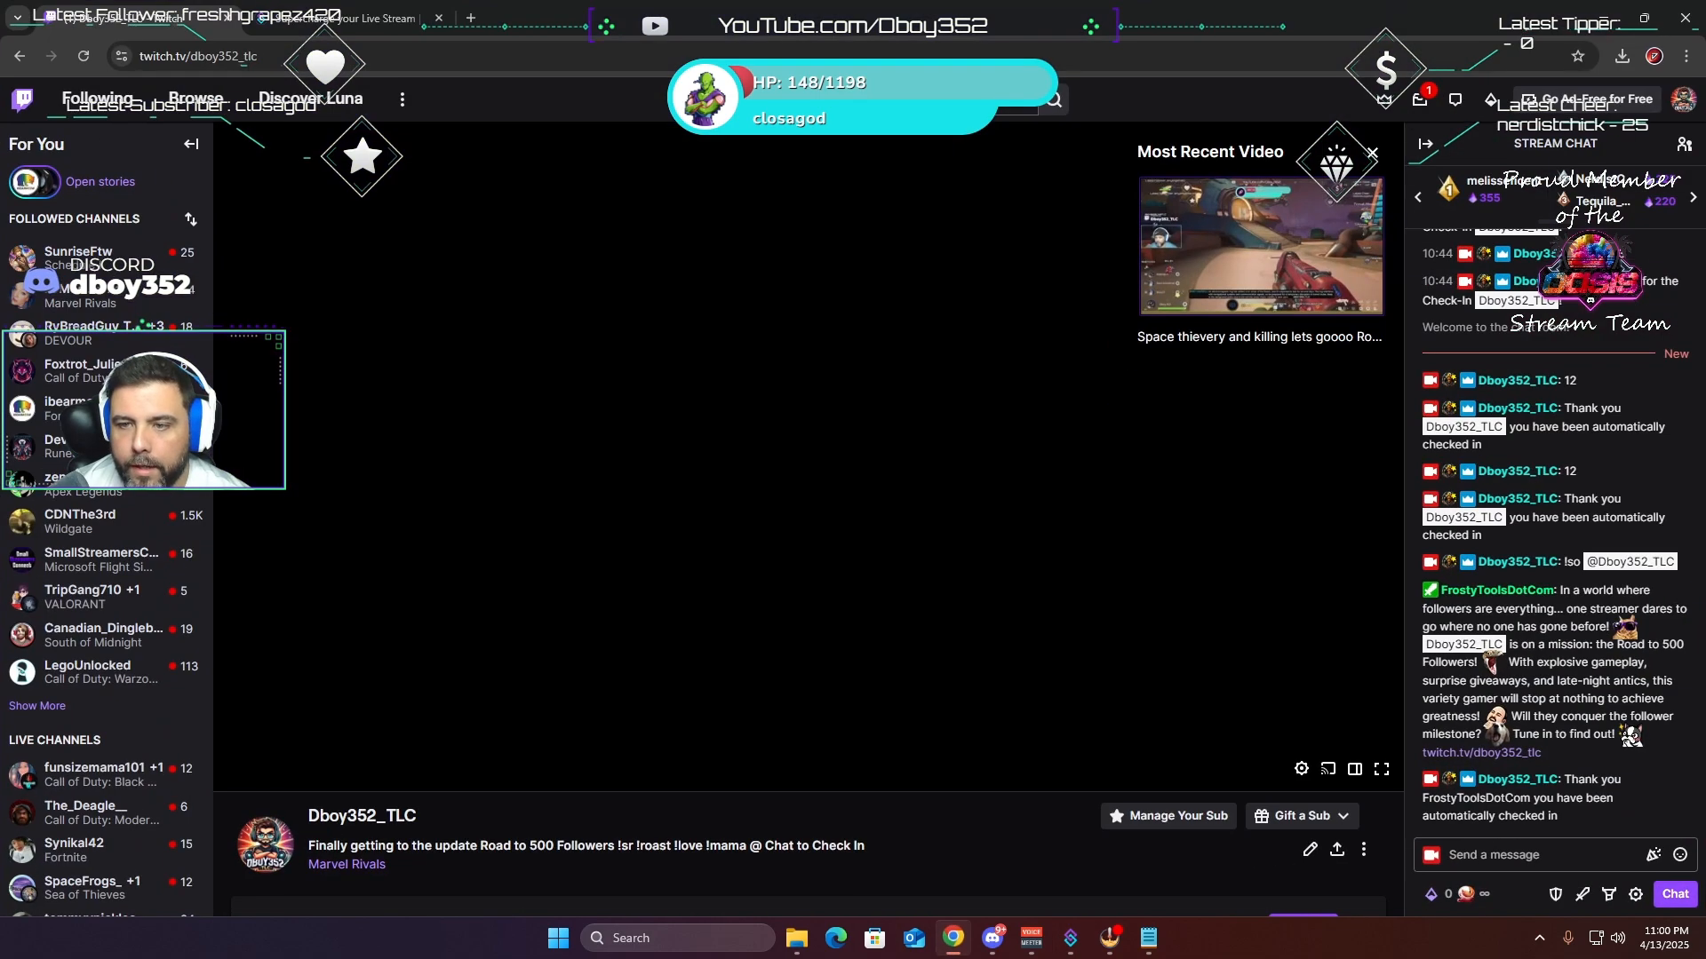
left_click(1683, 99)
left_click(1510, 191)
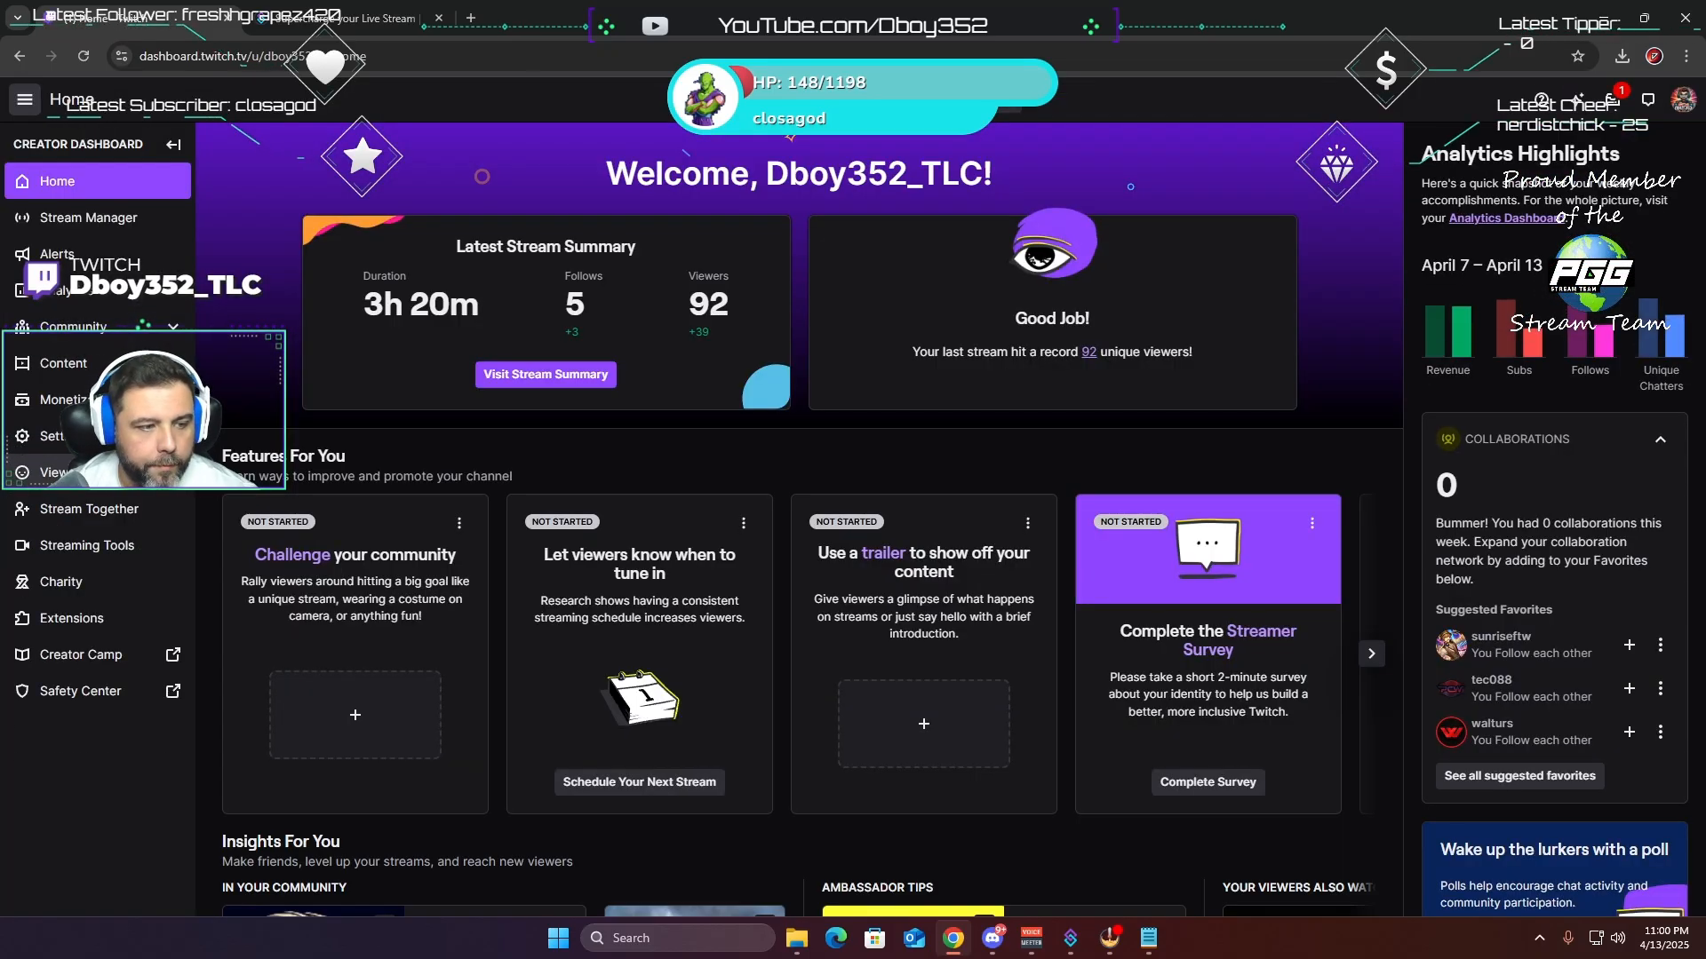
left_click(53, 472)
left_click(78, 517)
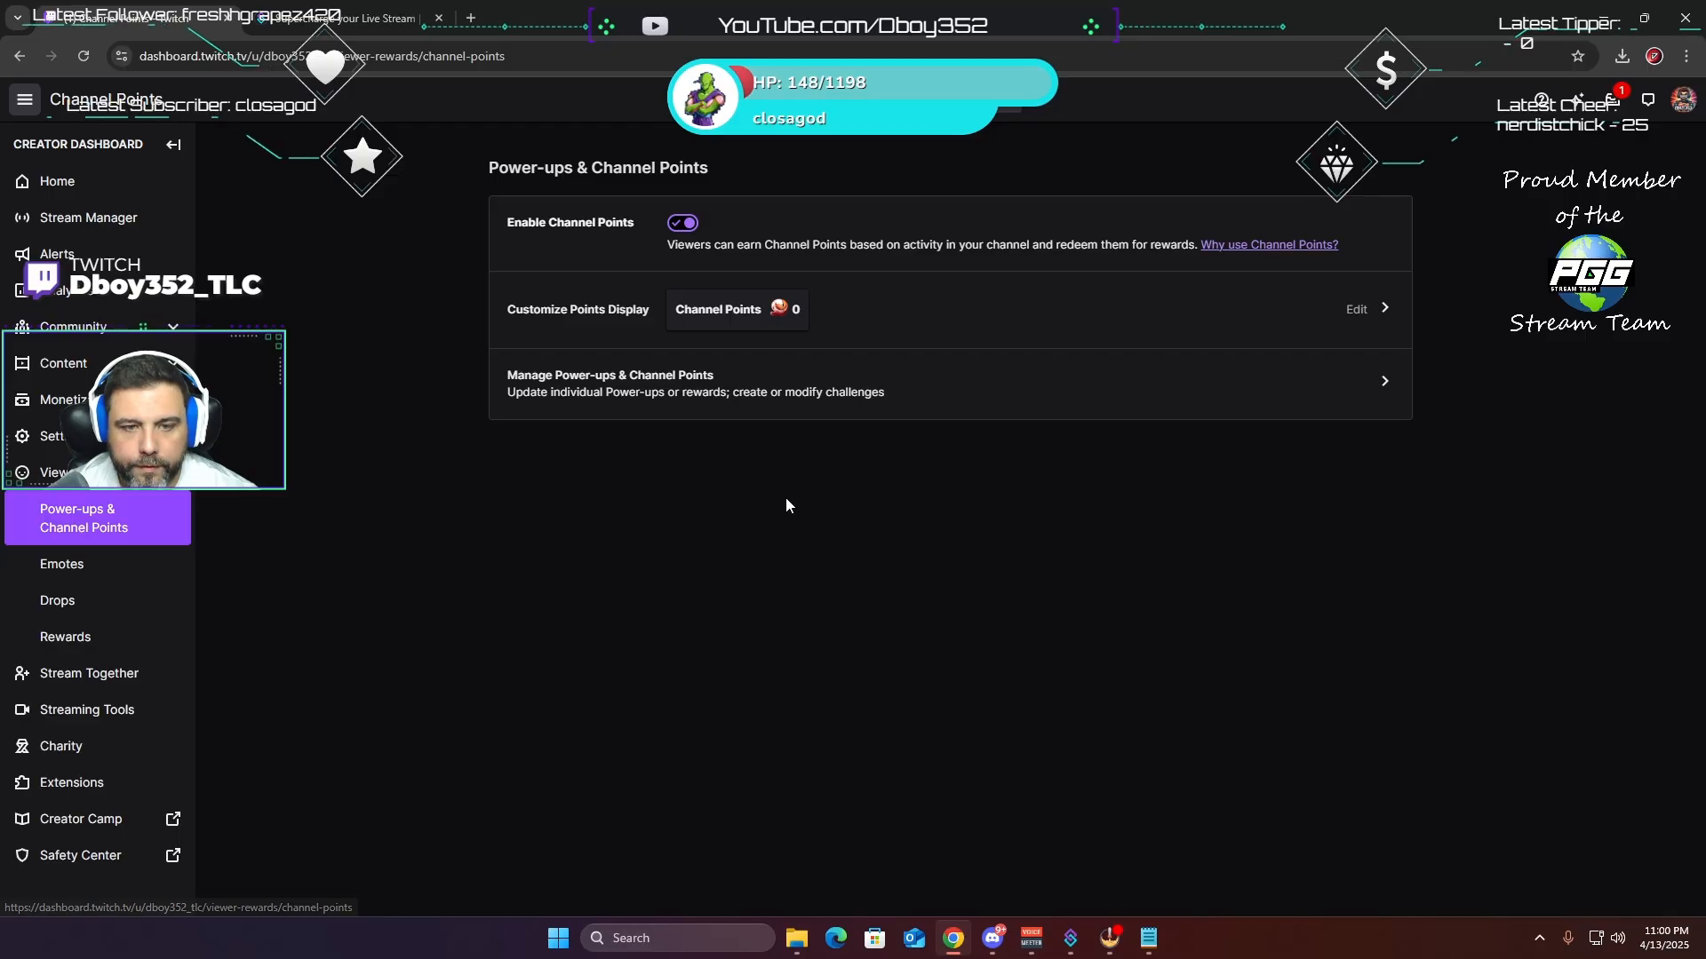
left_click(775, 402)
scroll(538, 636, "down", 9)
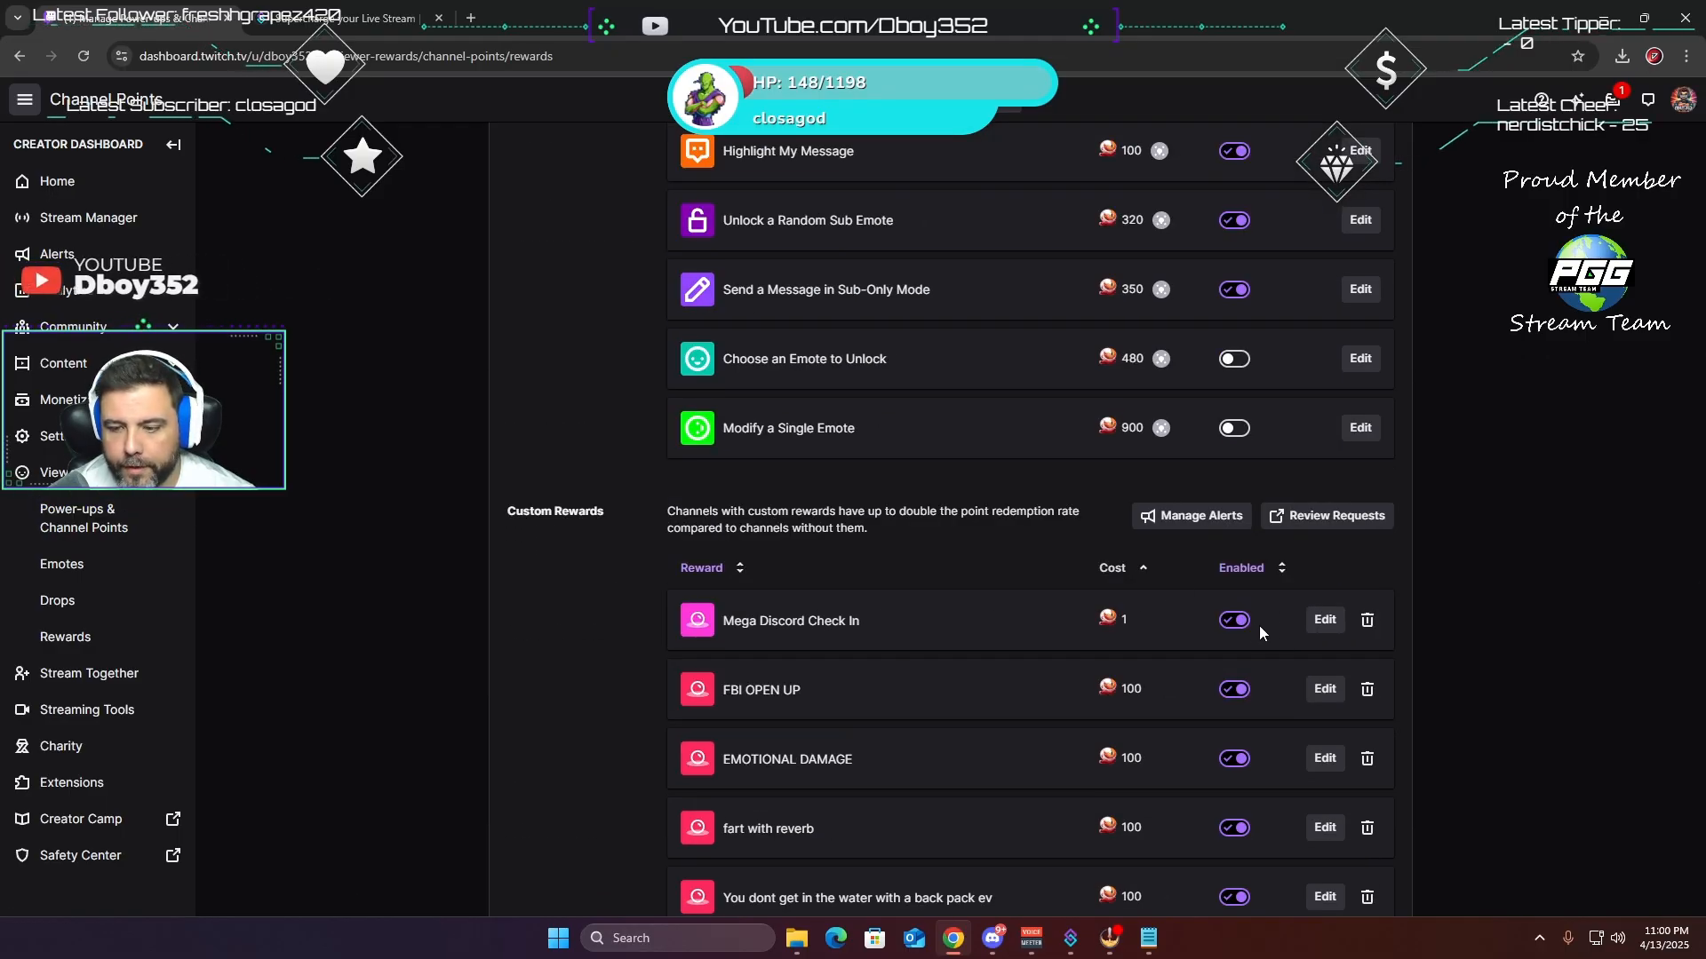
left_click(1367, 621)
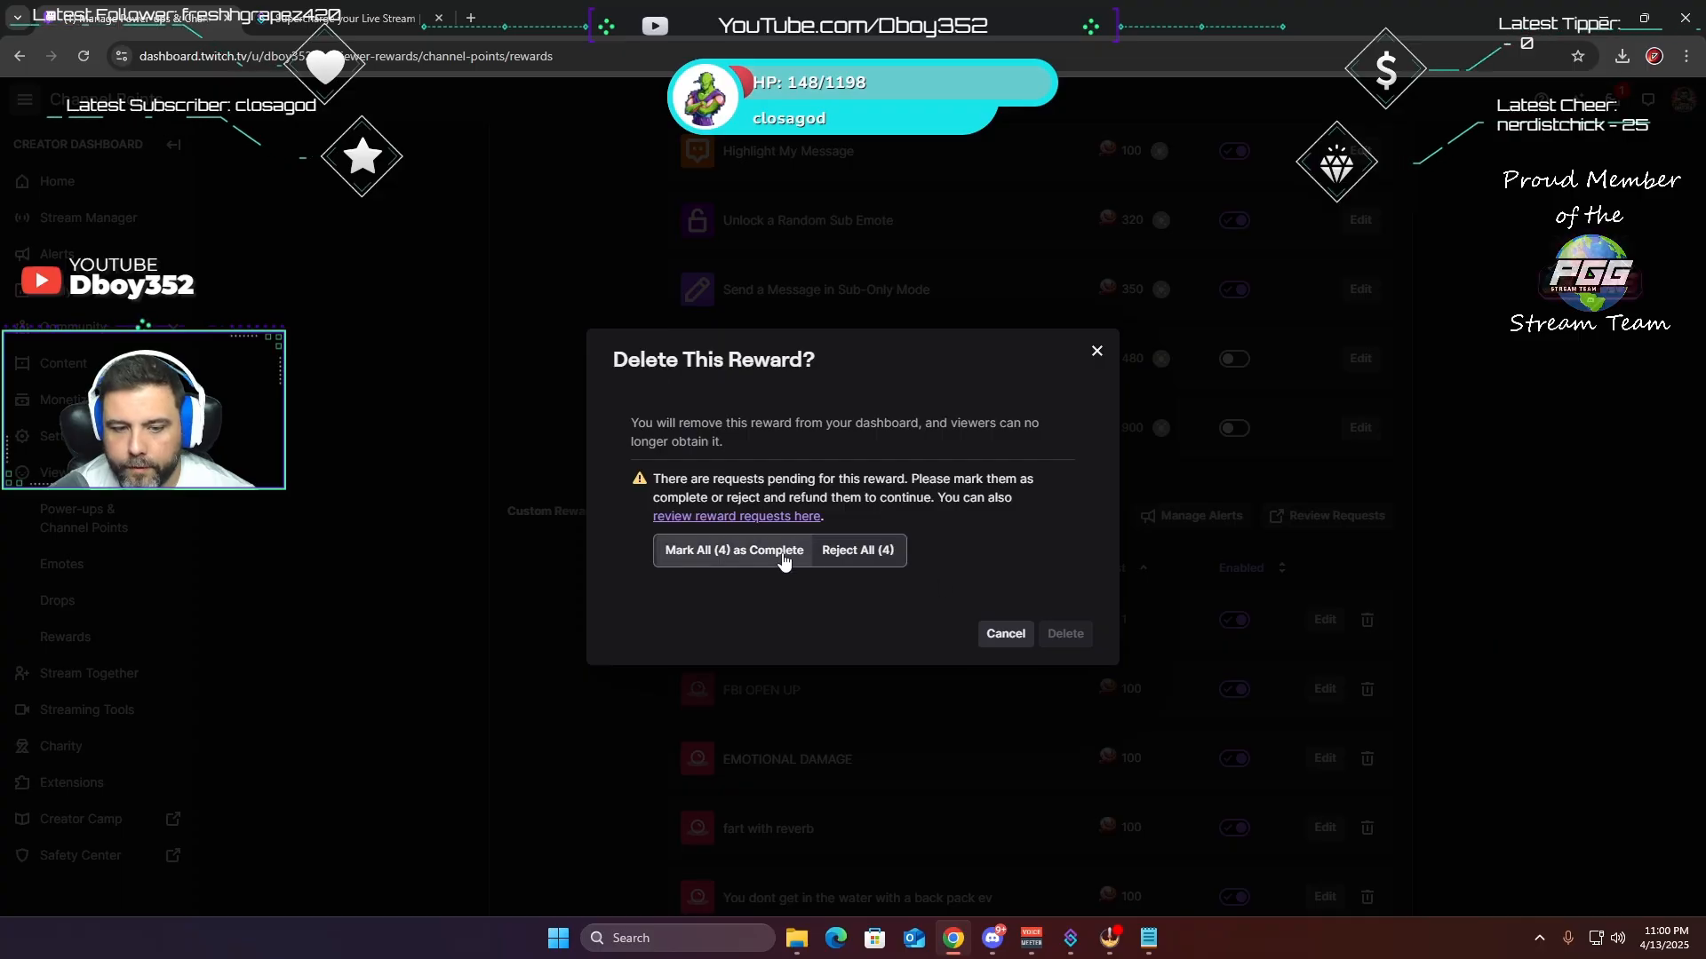
left_click(722, 559)
left_click(1001, 633)
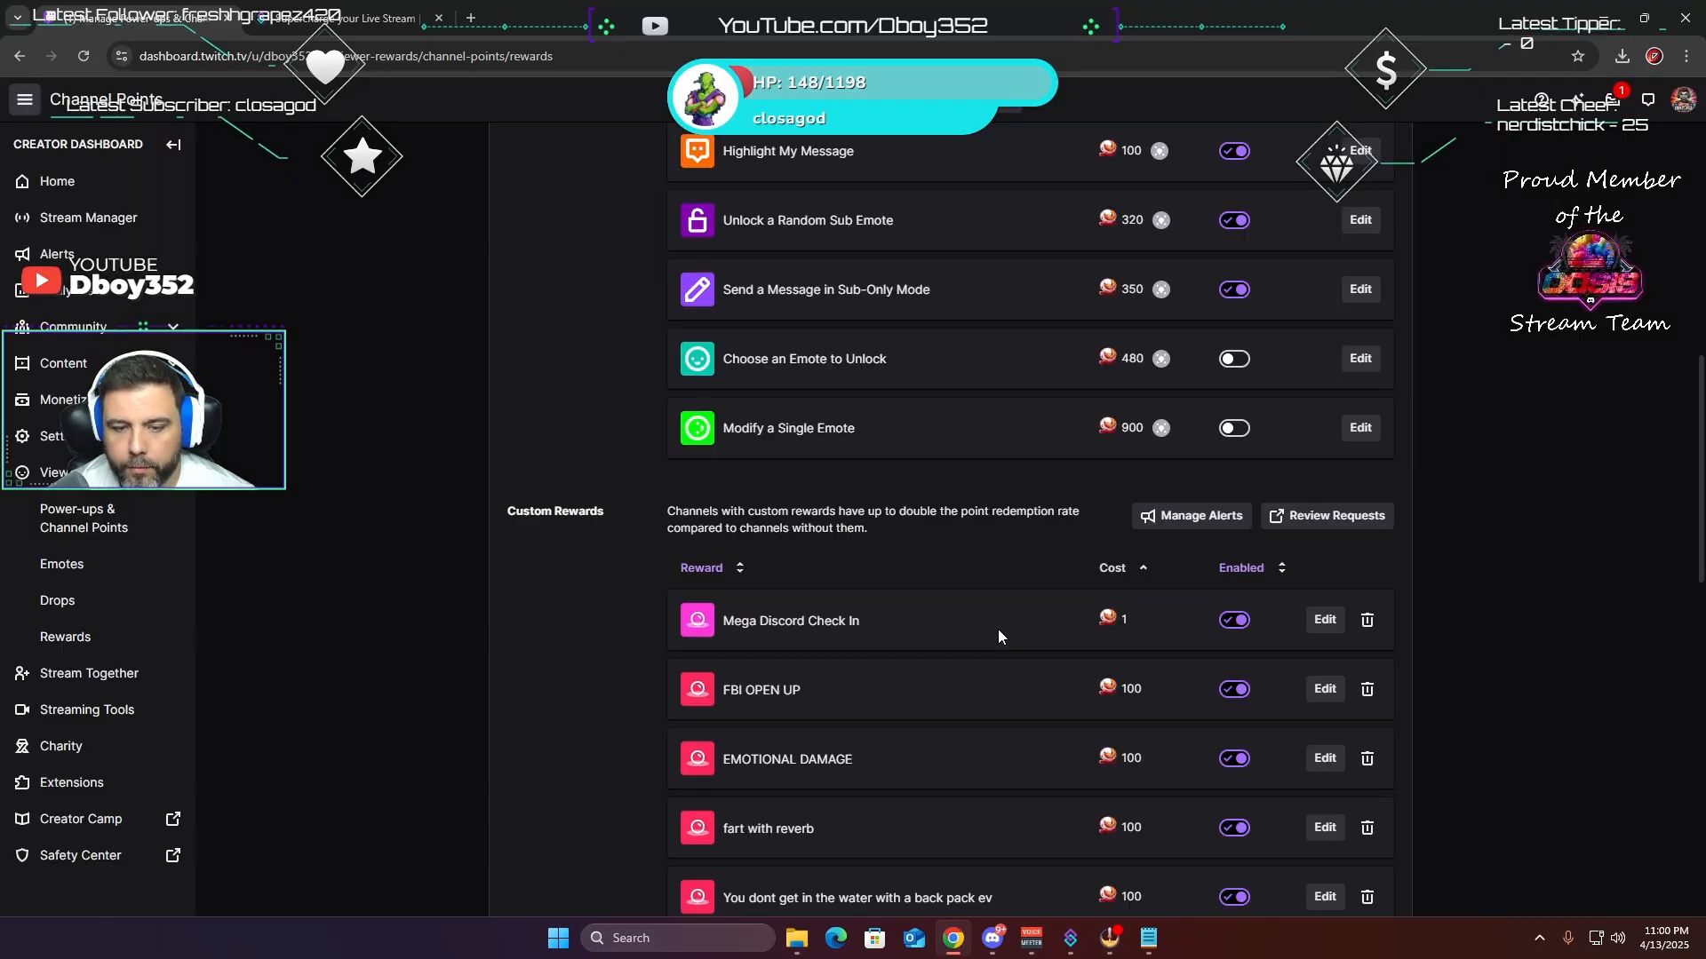
- Delete the Mega Discord Check In custom reward, marking all its pending requests as complete
left_click(1367, 621)
left_click(721, 557)
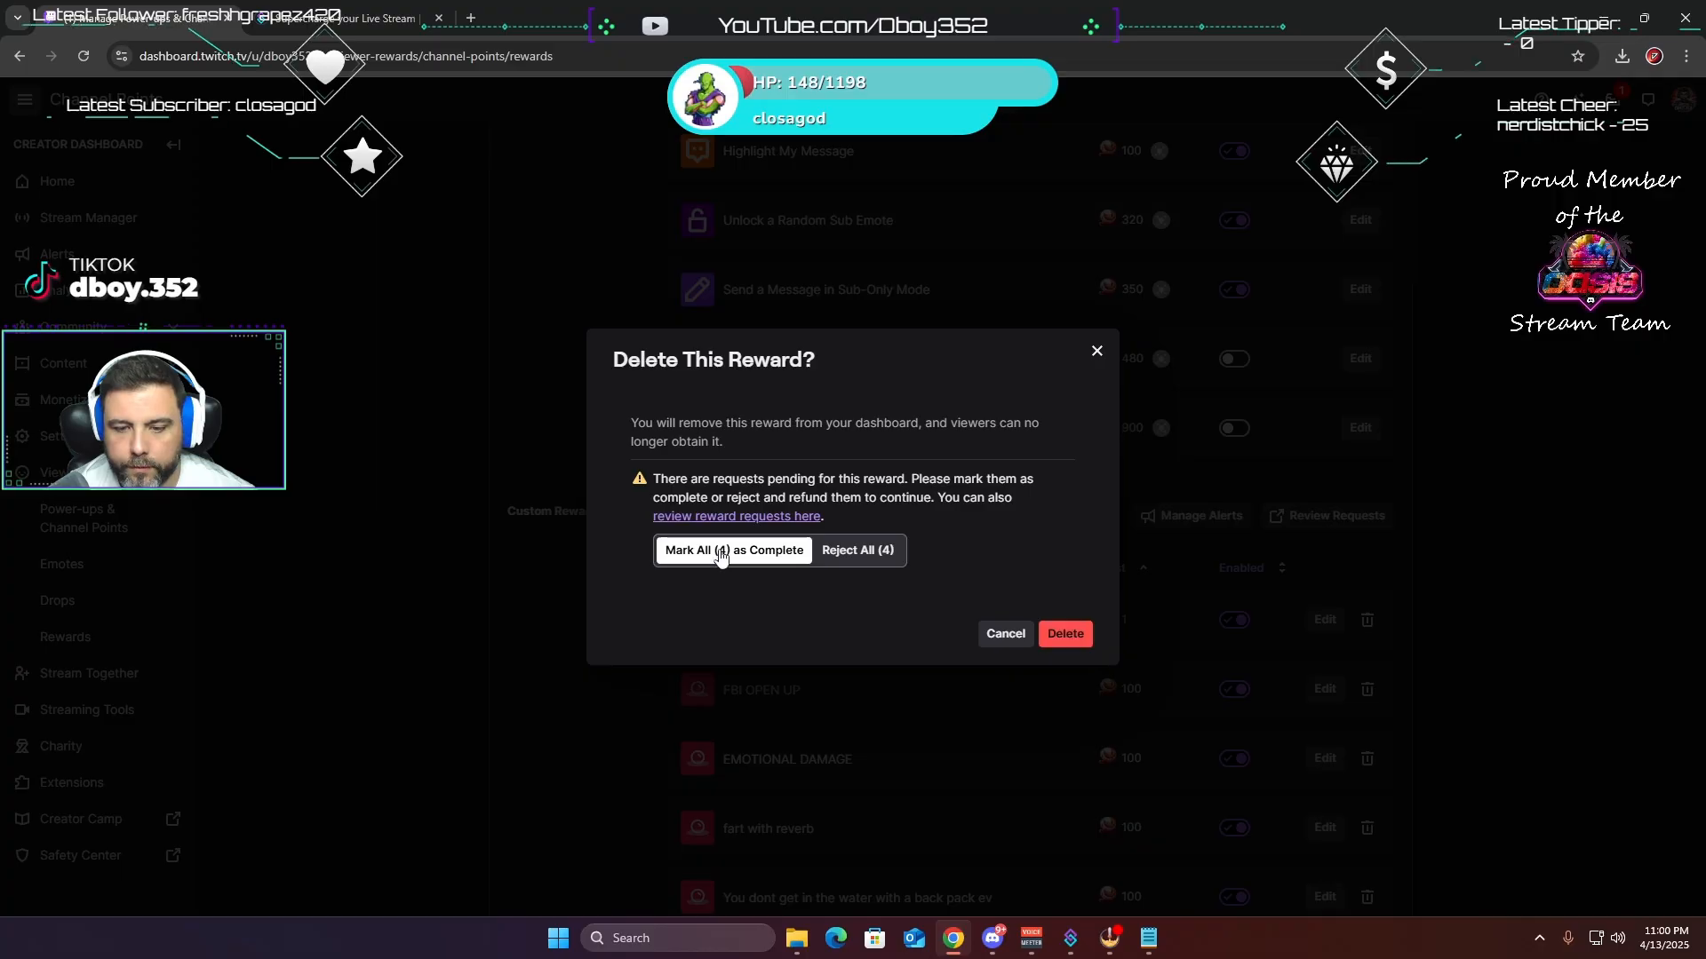
left_click(1062, 634)
- Start a new custom channel-point reward and name it Mega Discord Check In
scroll(860, 611, "down", 10)
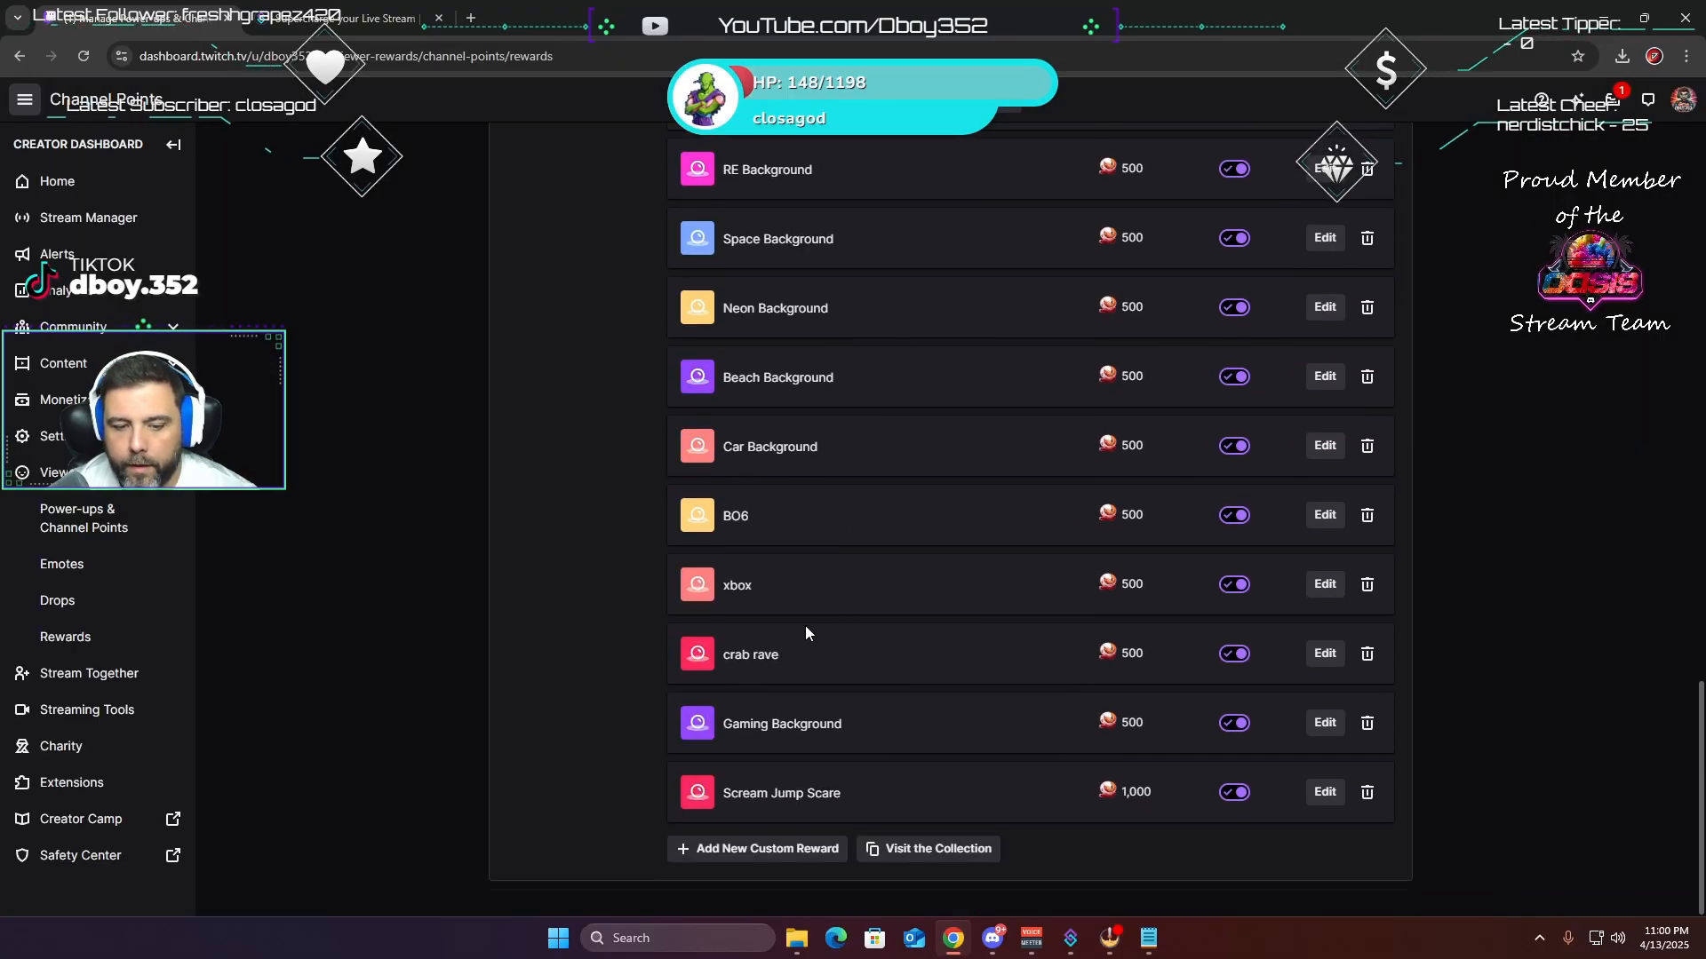
left_click(723, 853)
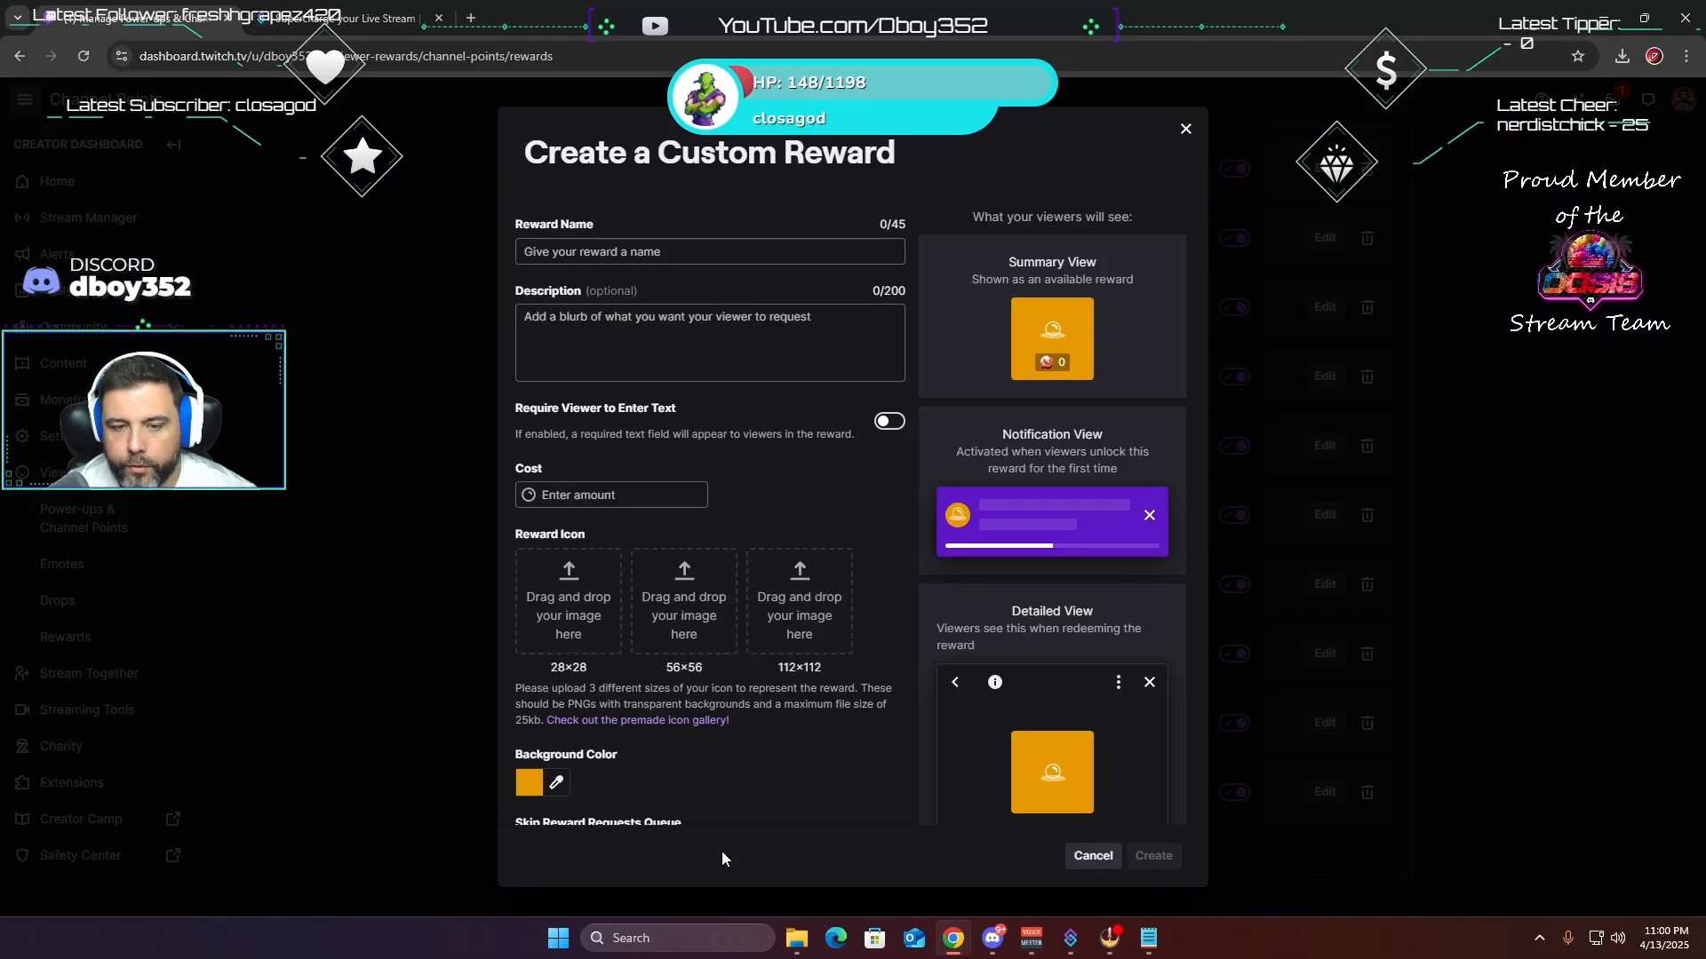
left_click(590, 252)
type("Me")
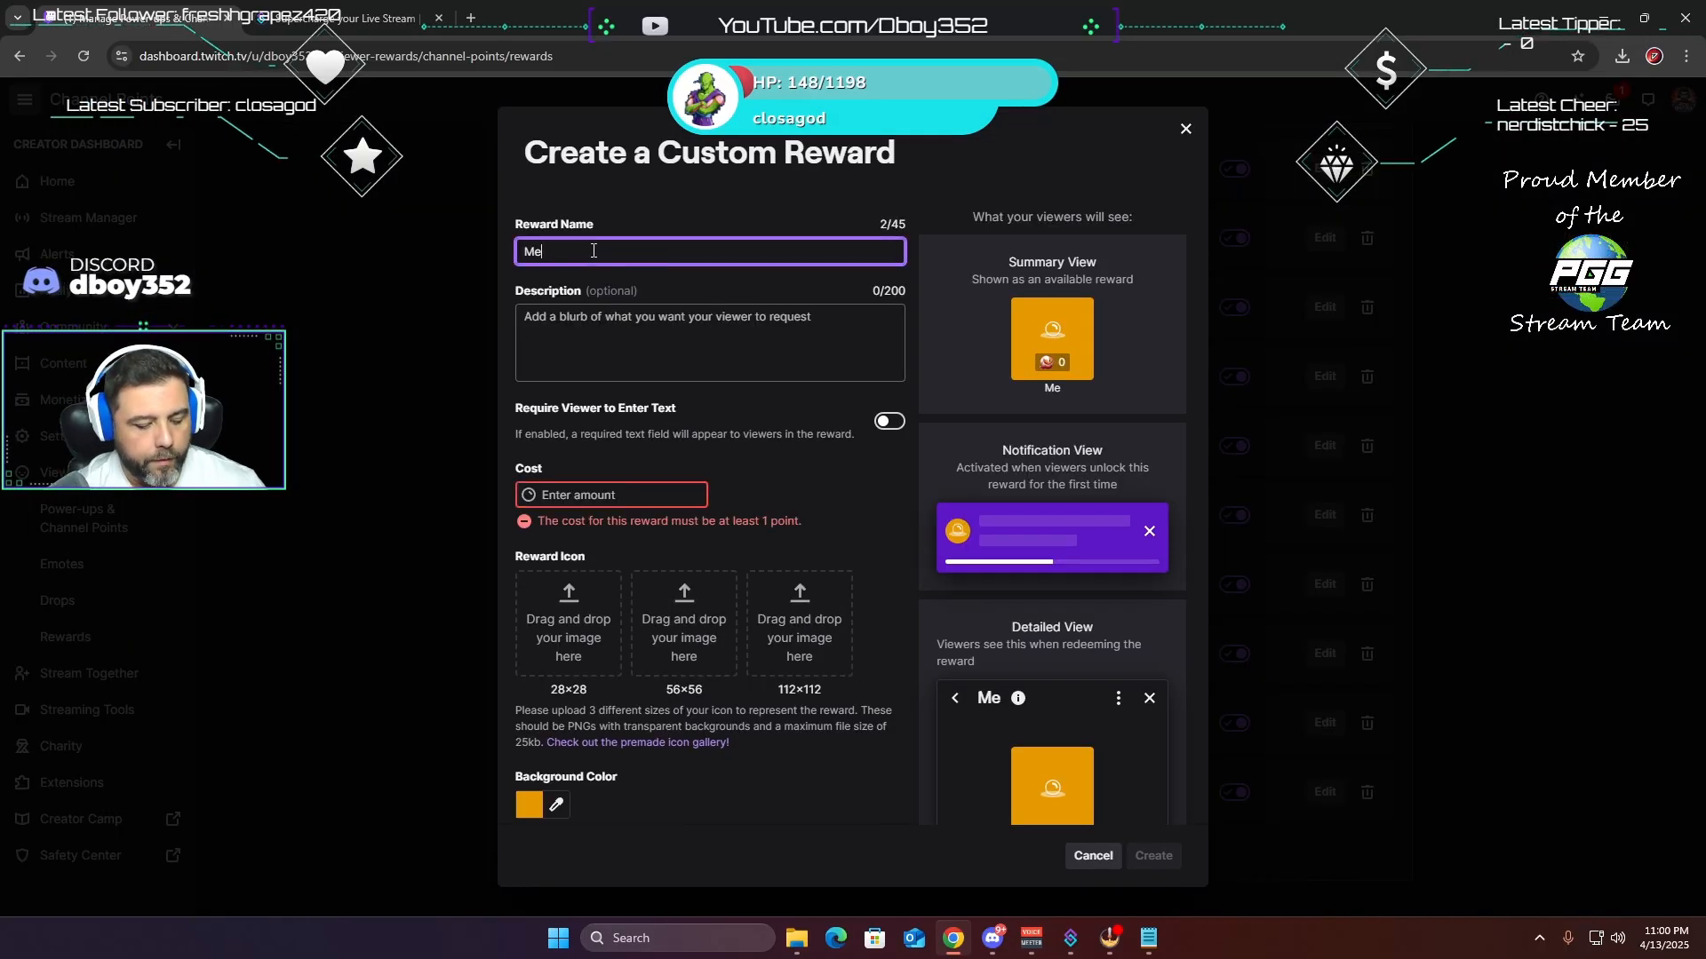
type("ga Discor")
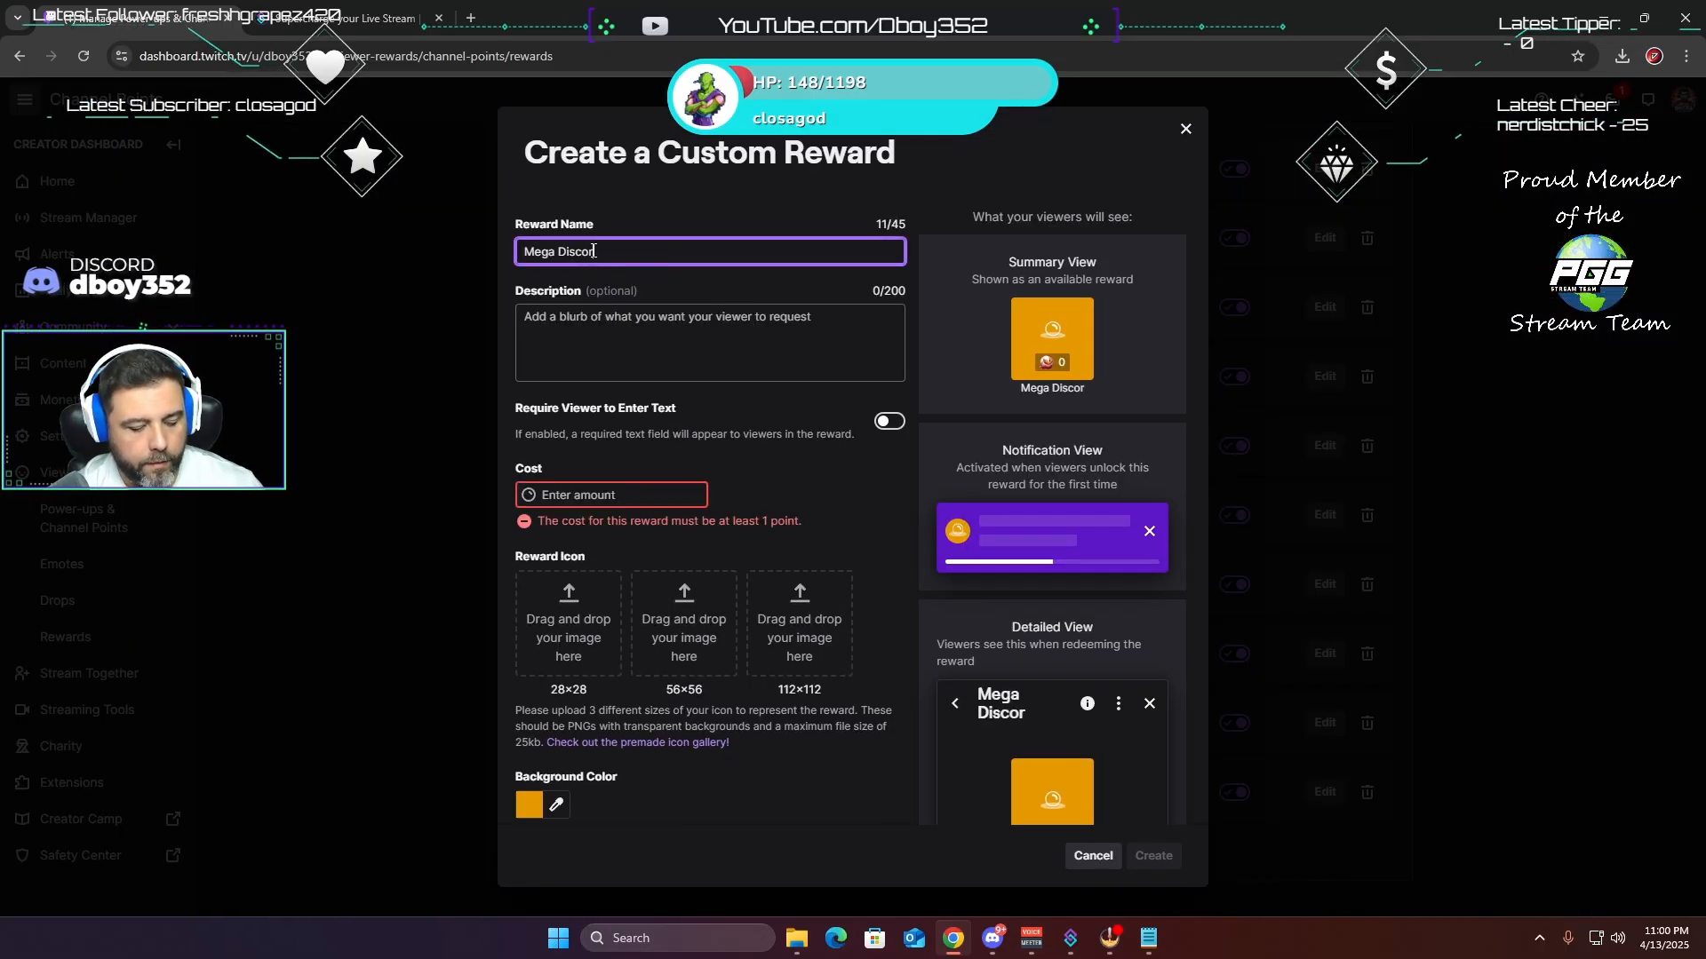
type("d Check In")
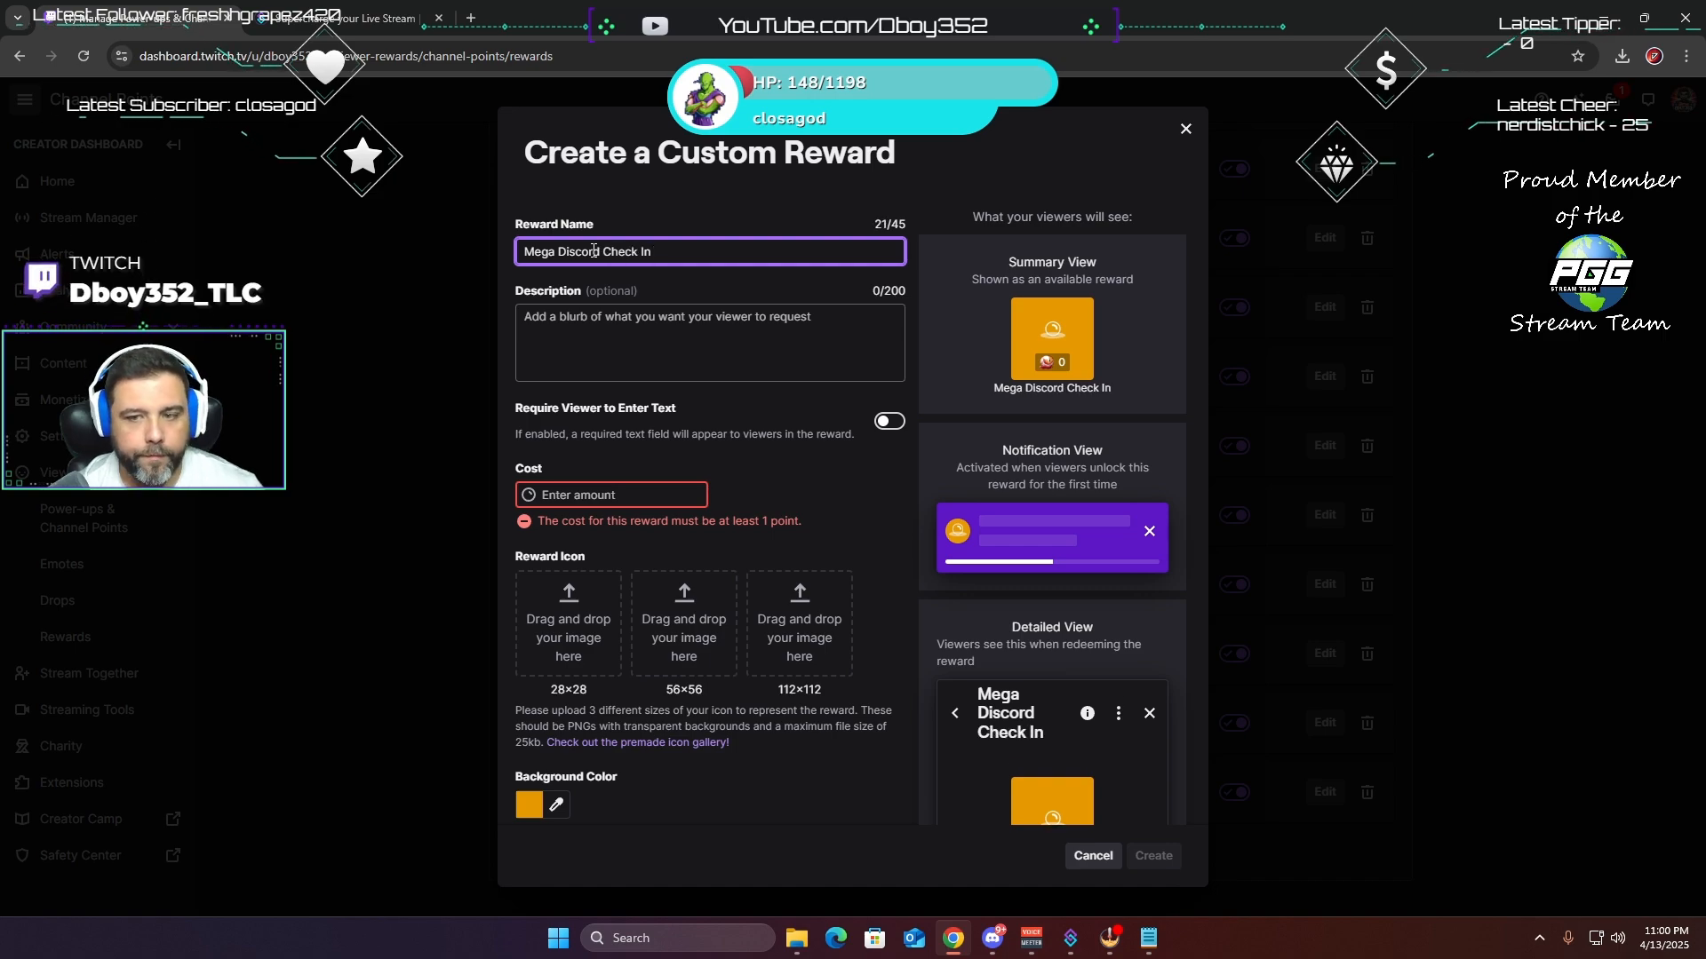
- Write the reward description "Check in to the discords using only numbers", followed below by "1- TLC, 2 - Pizza, 3 - PGG"
left_click(629, 325)
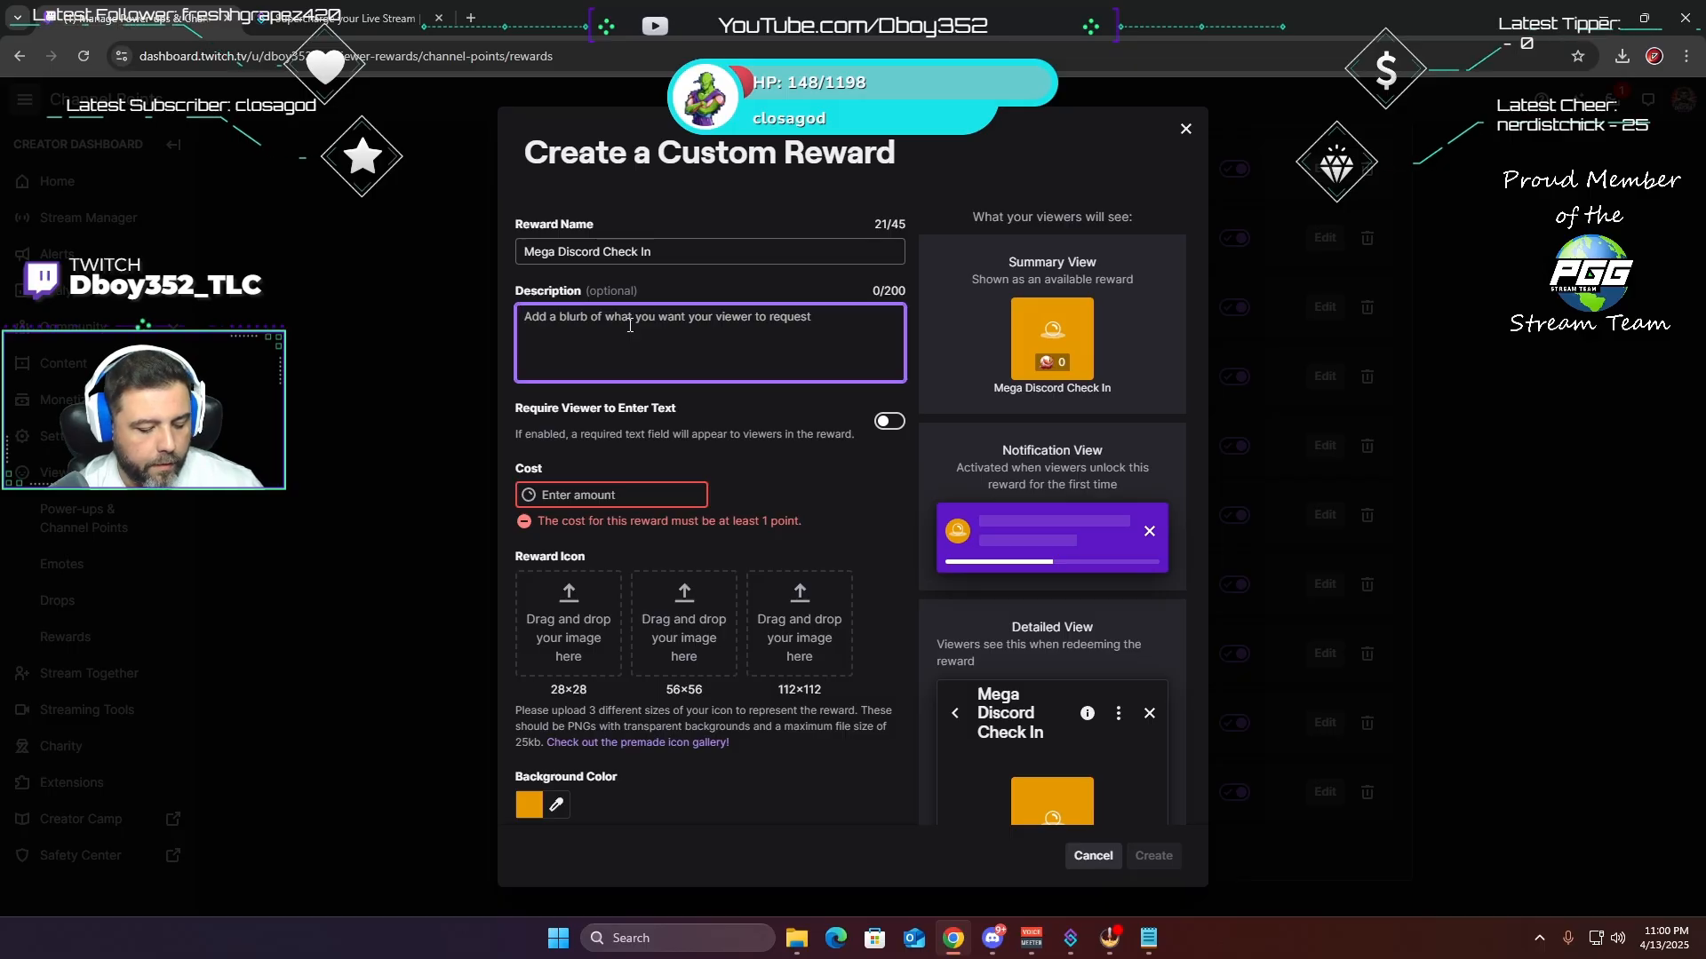
type("Check in ")
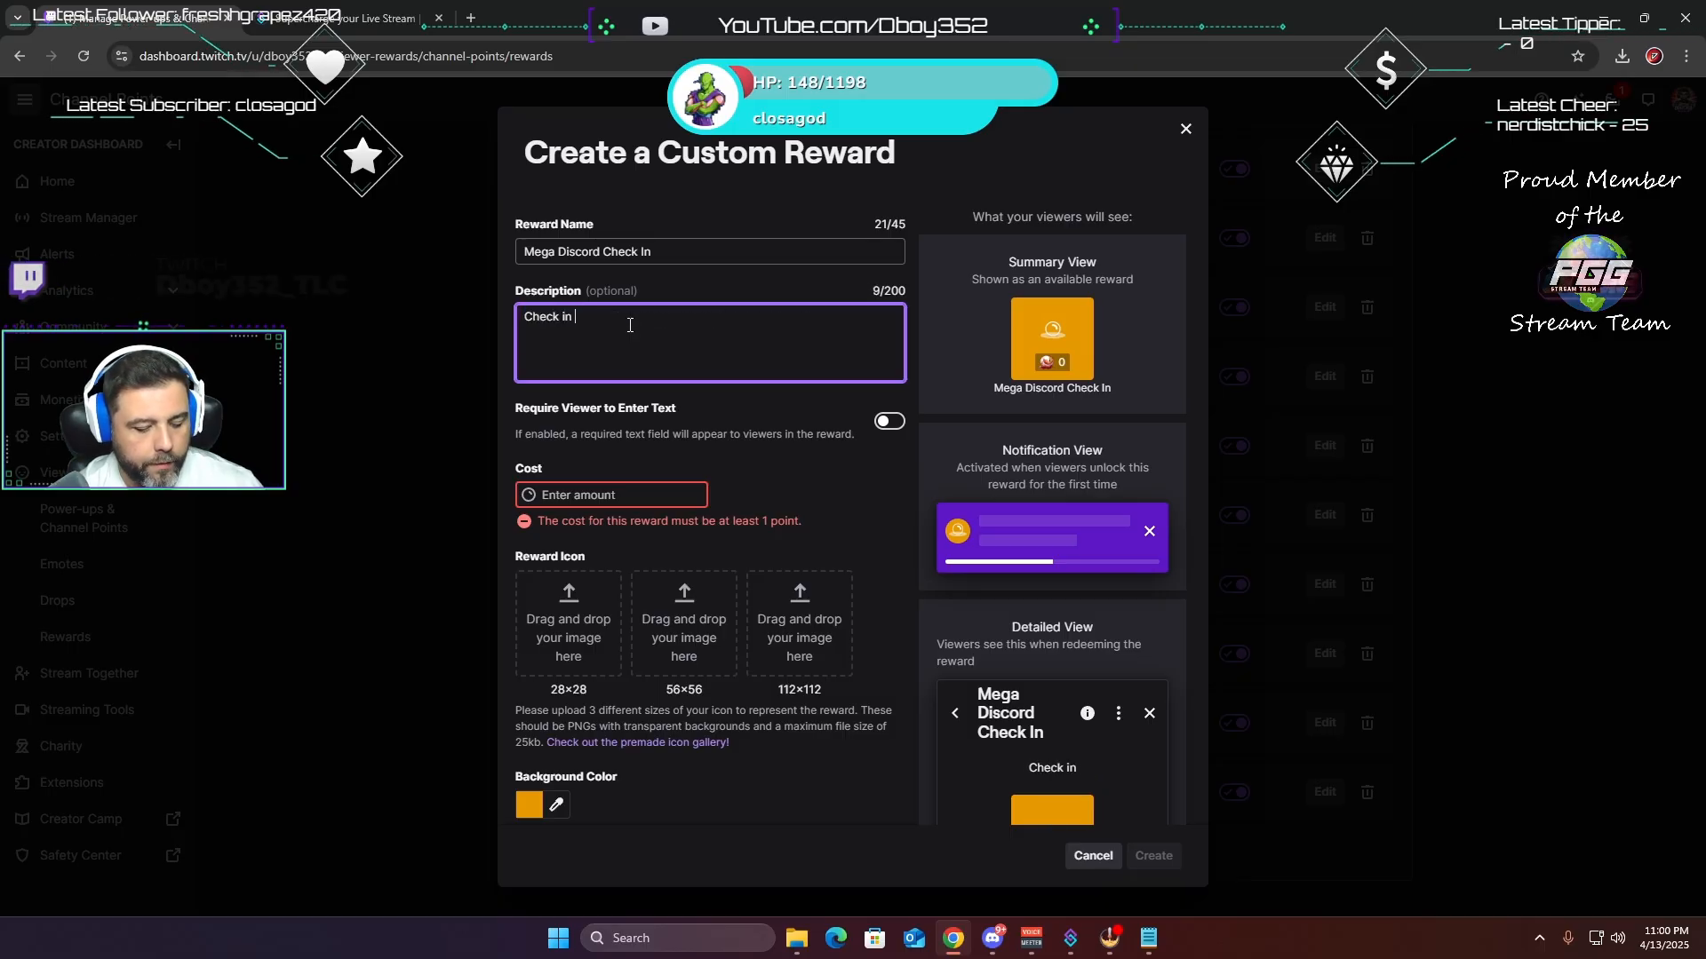
type("to the dis")
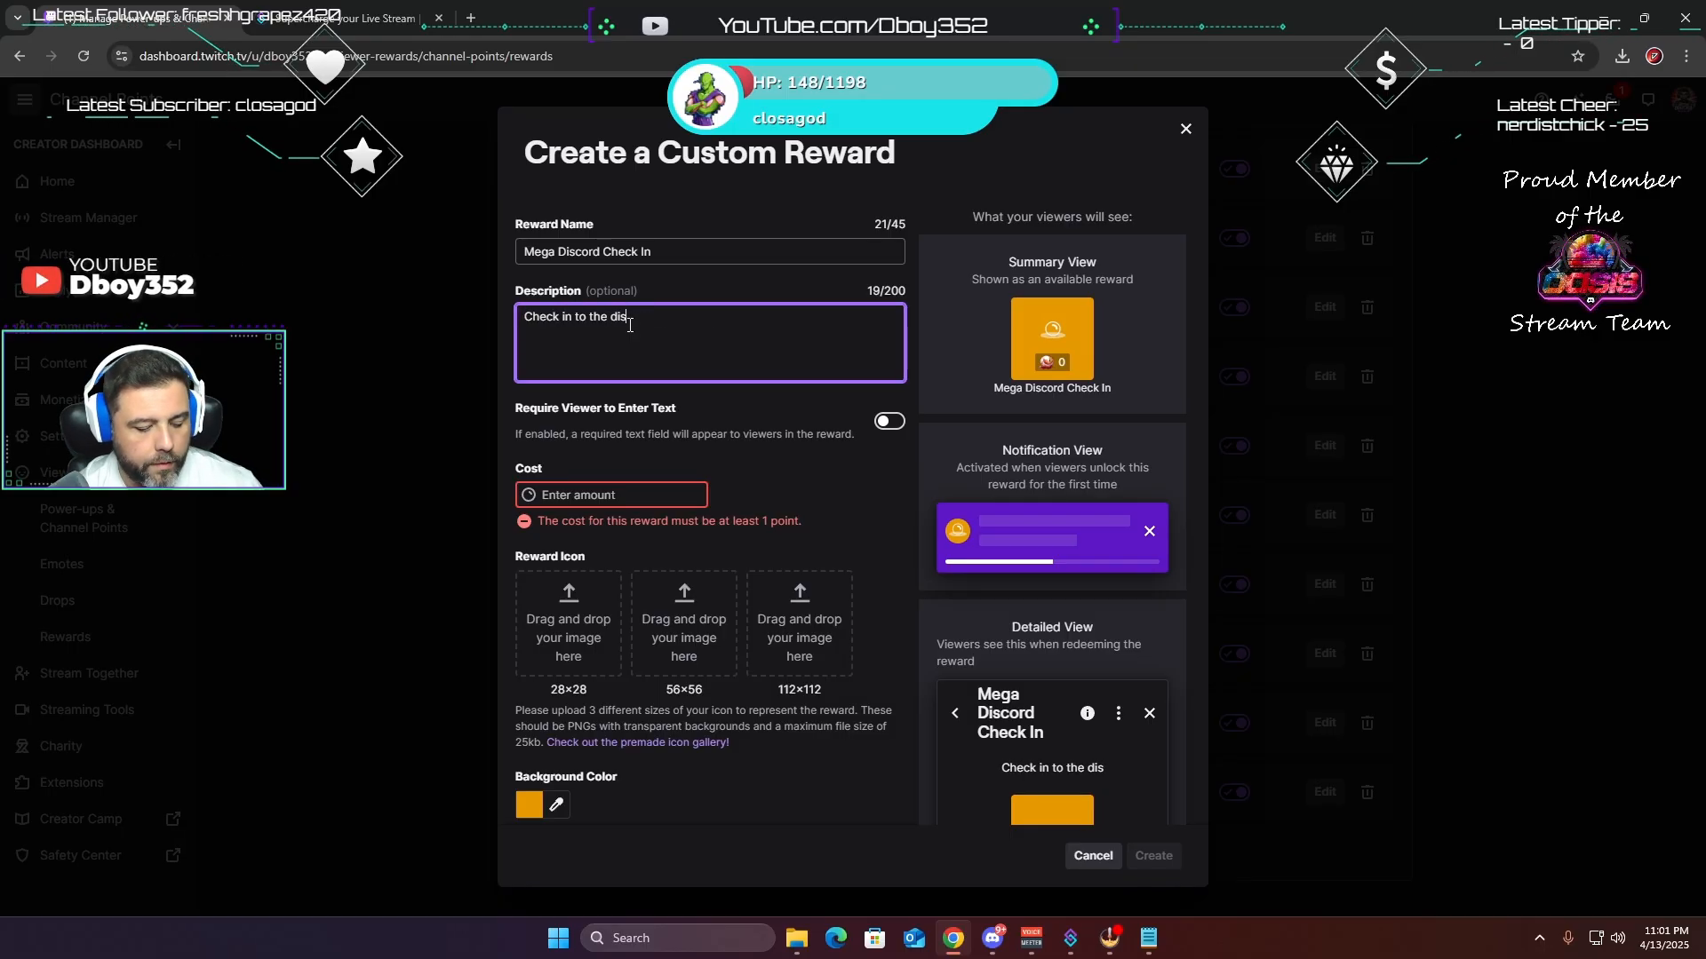
type("cords using only numbers")
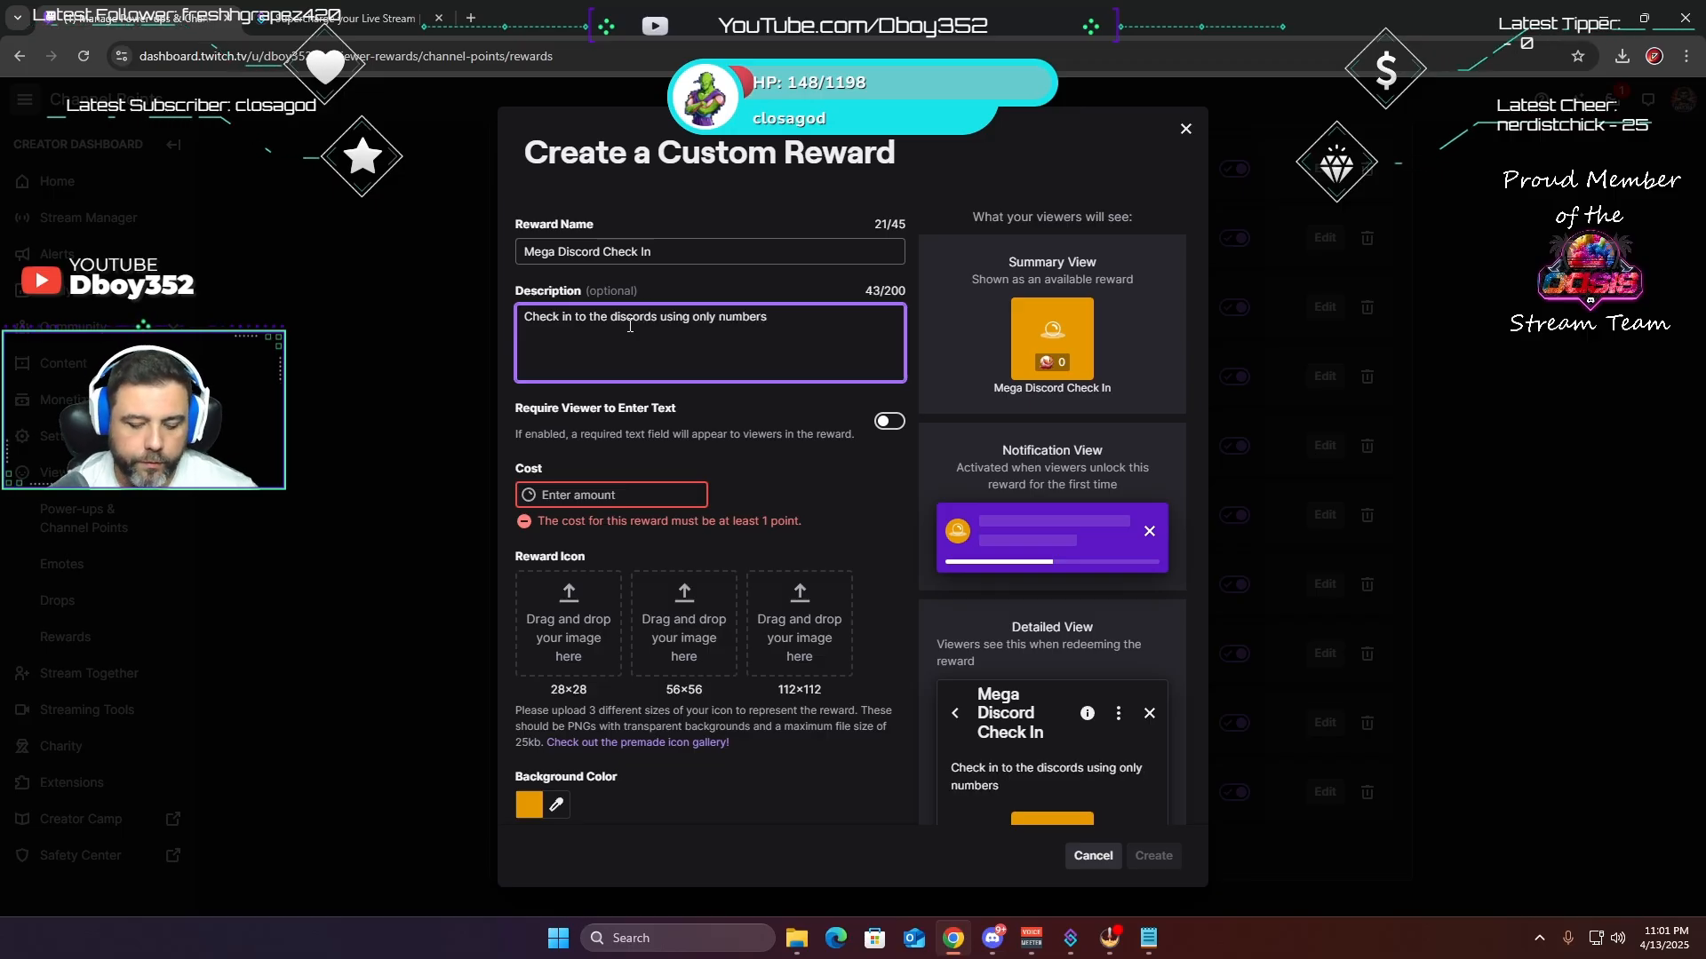
key("Return")
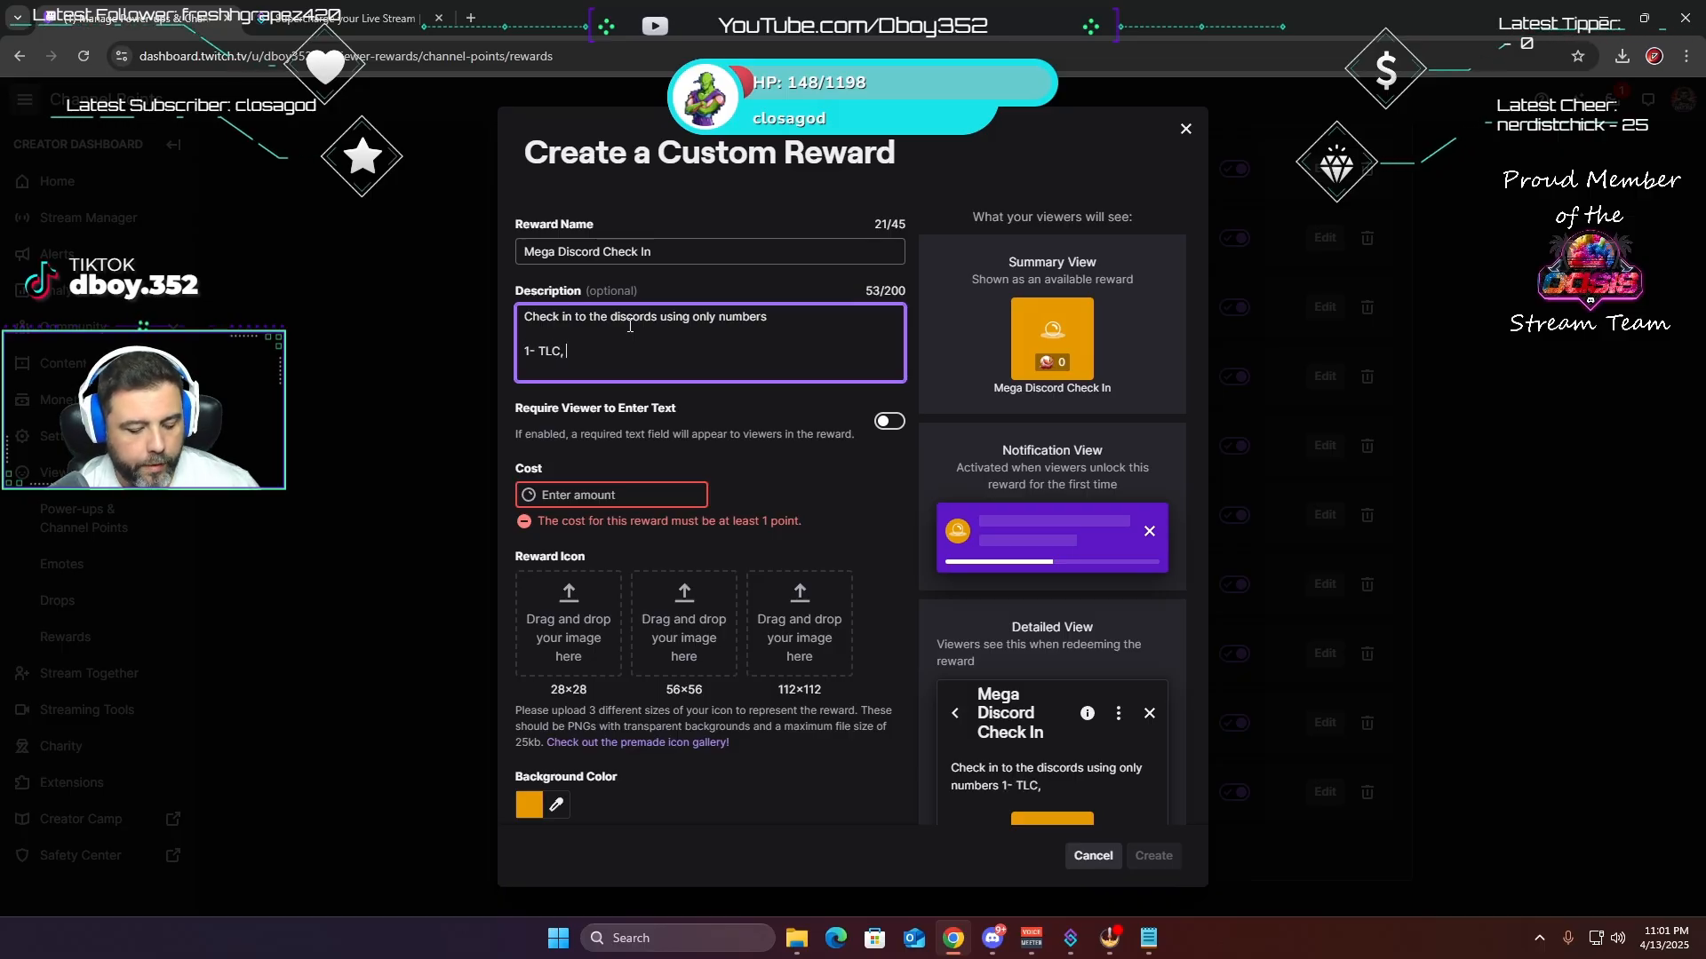
type("1- TLC, 2,")
key("BackSpace")
key("BackSpace")
type("- ")
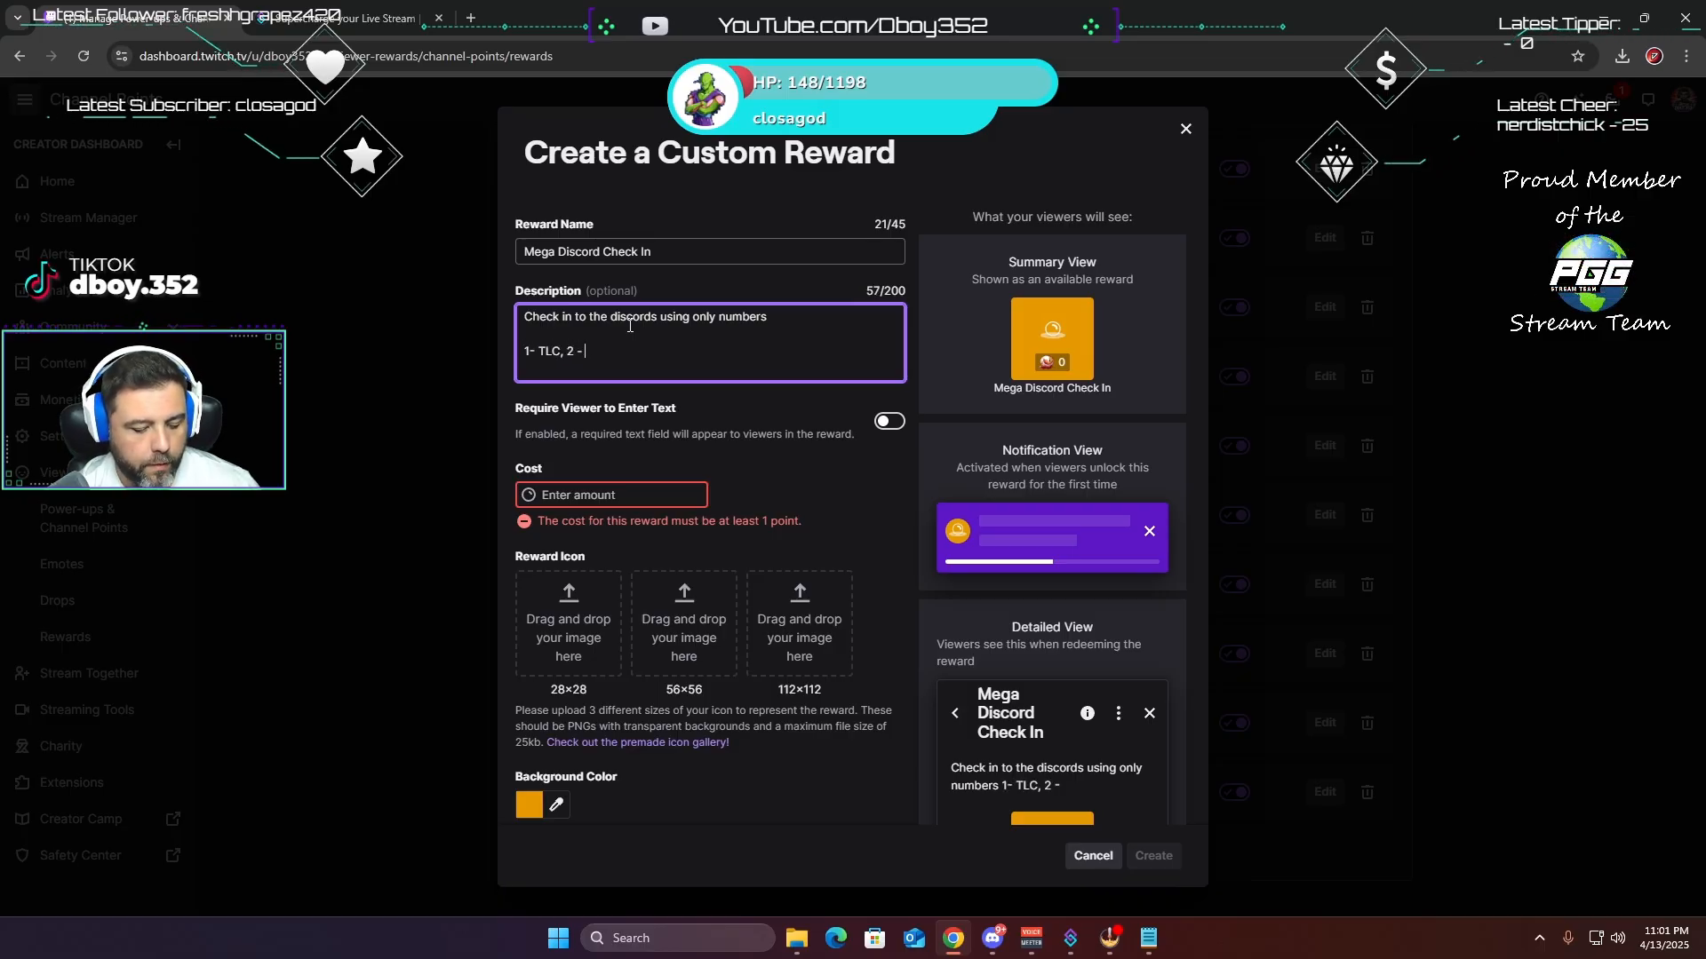
type("Pizza, 3 - PGG")
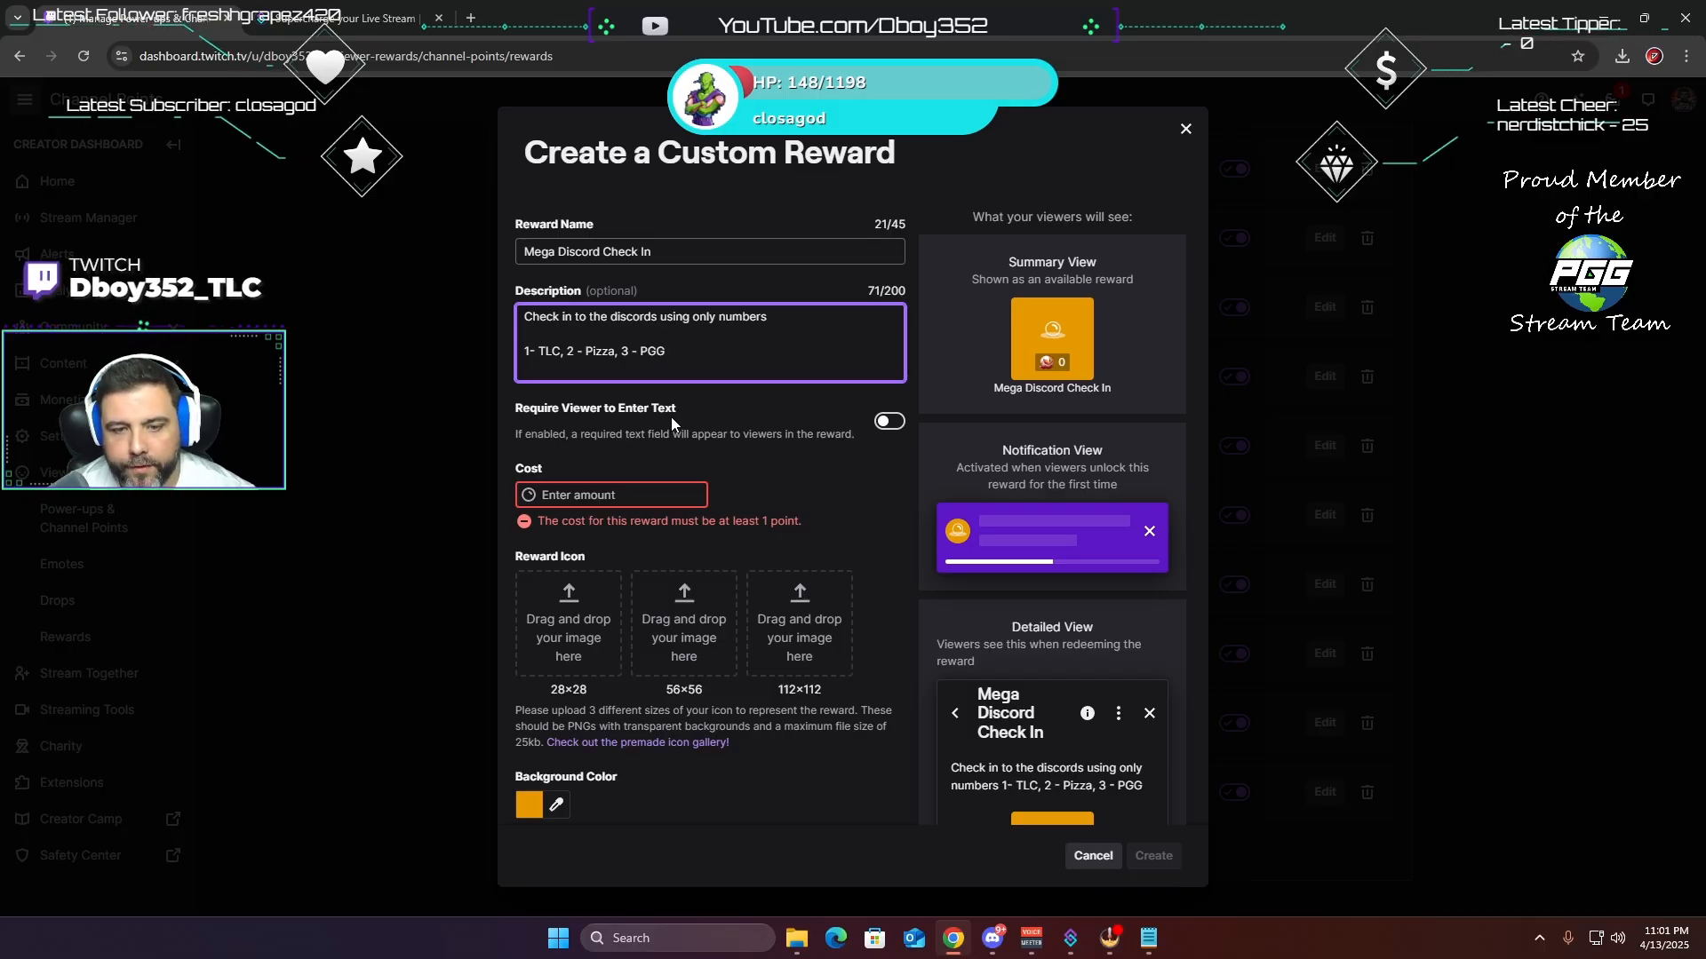
- Require viewers to enter text, set the cost to 1 point and create the reward
left_click(890, 422)
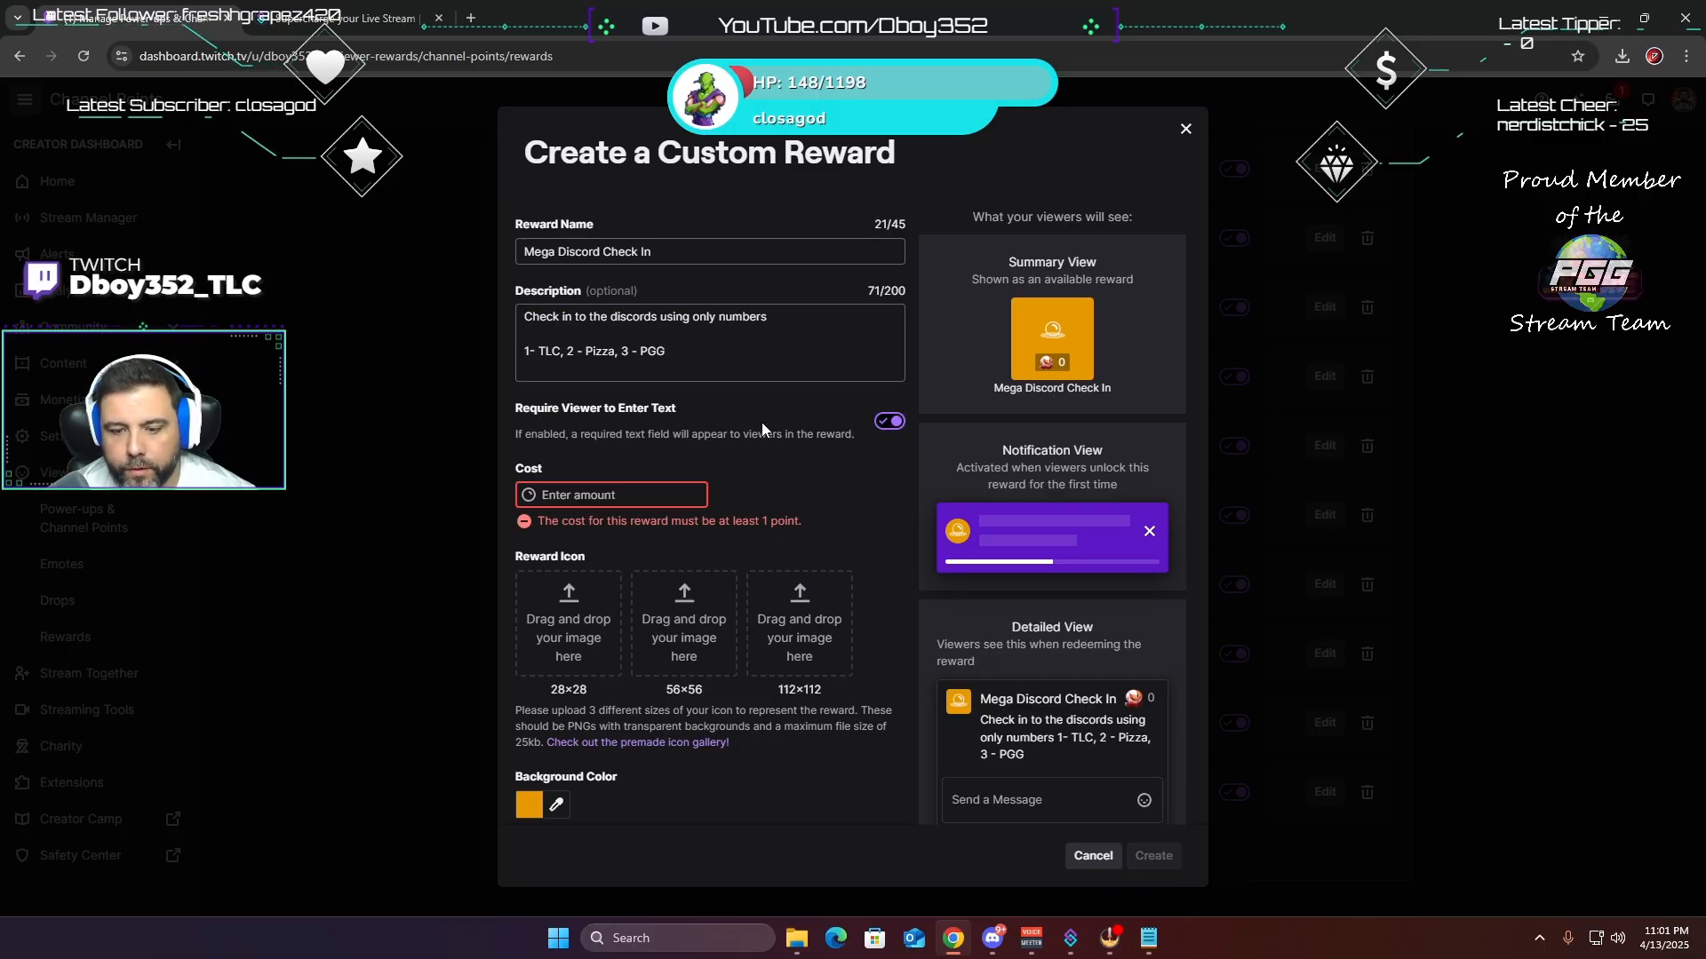
left_click(591, 491)
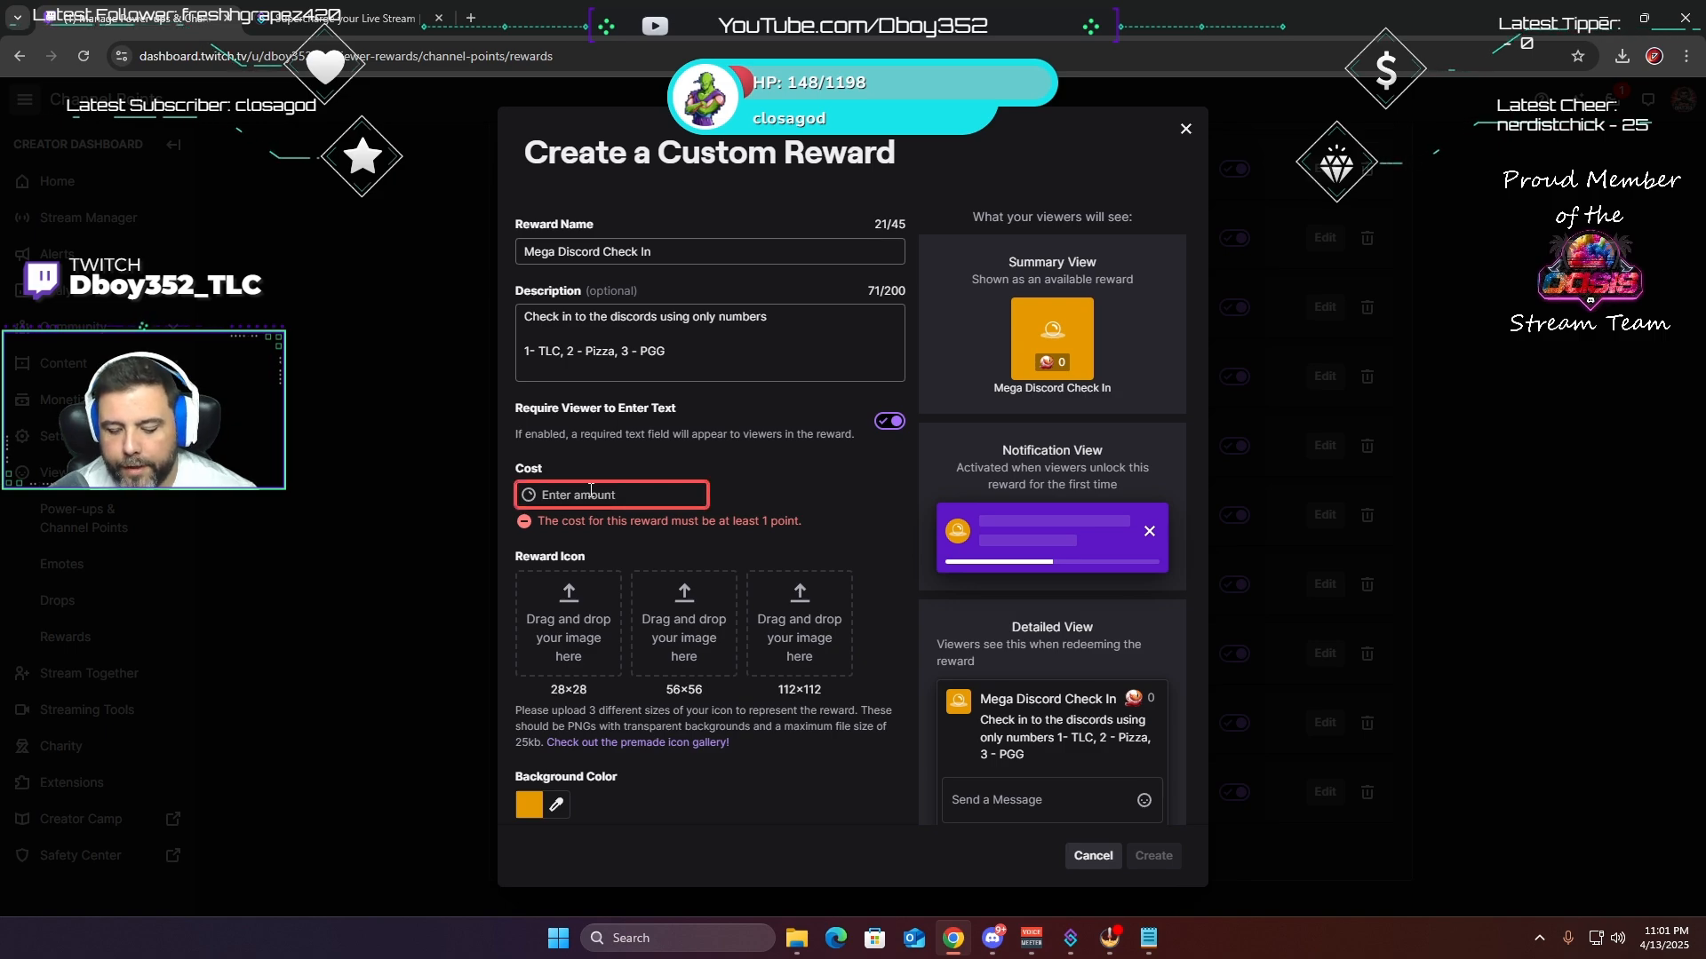
type("1")
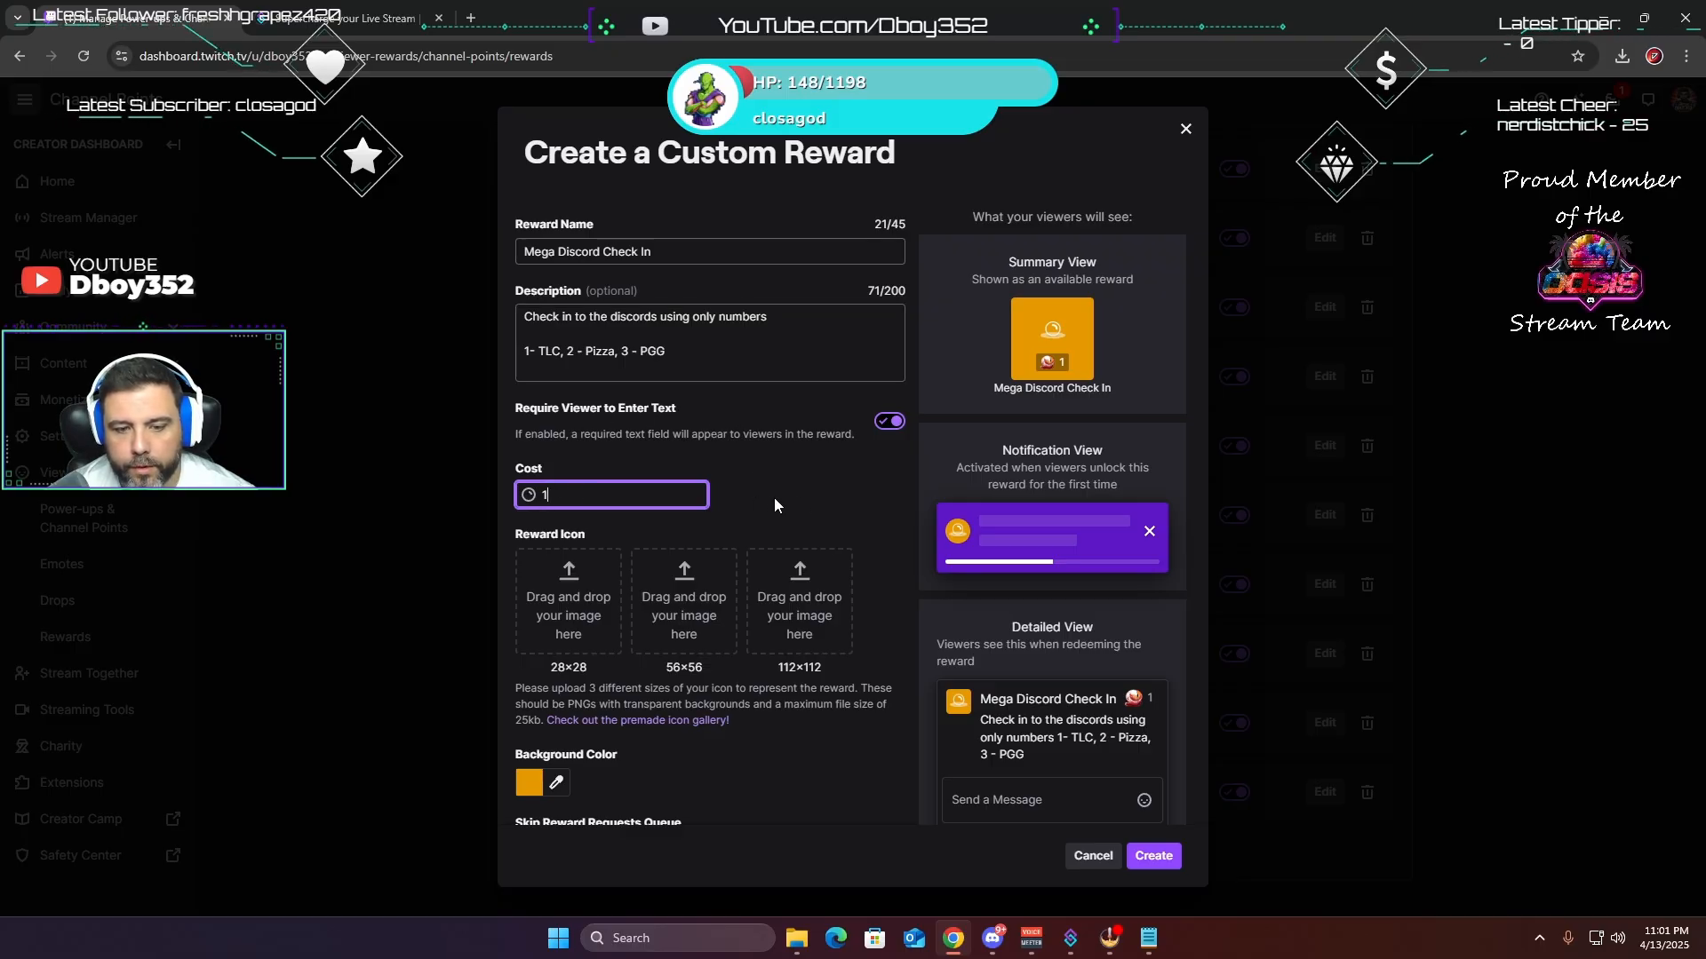
left_click(1154, 855)
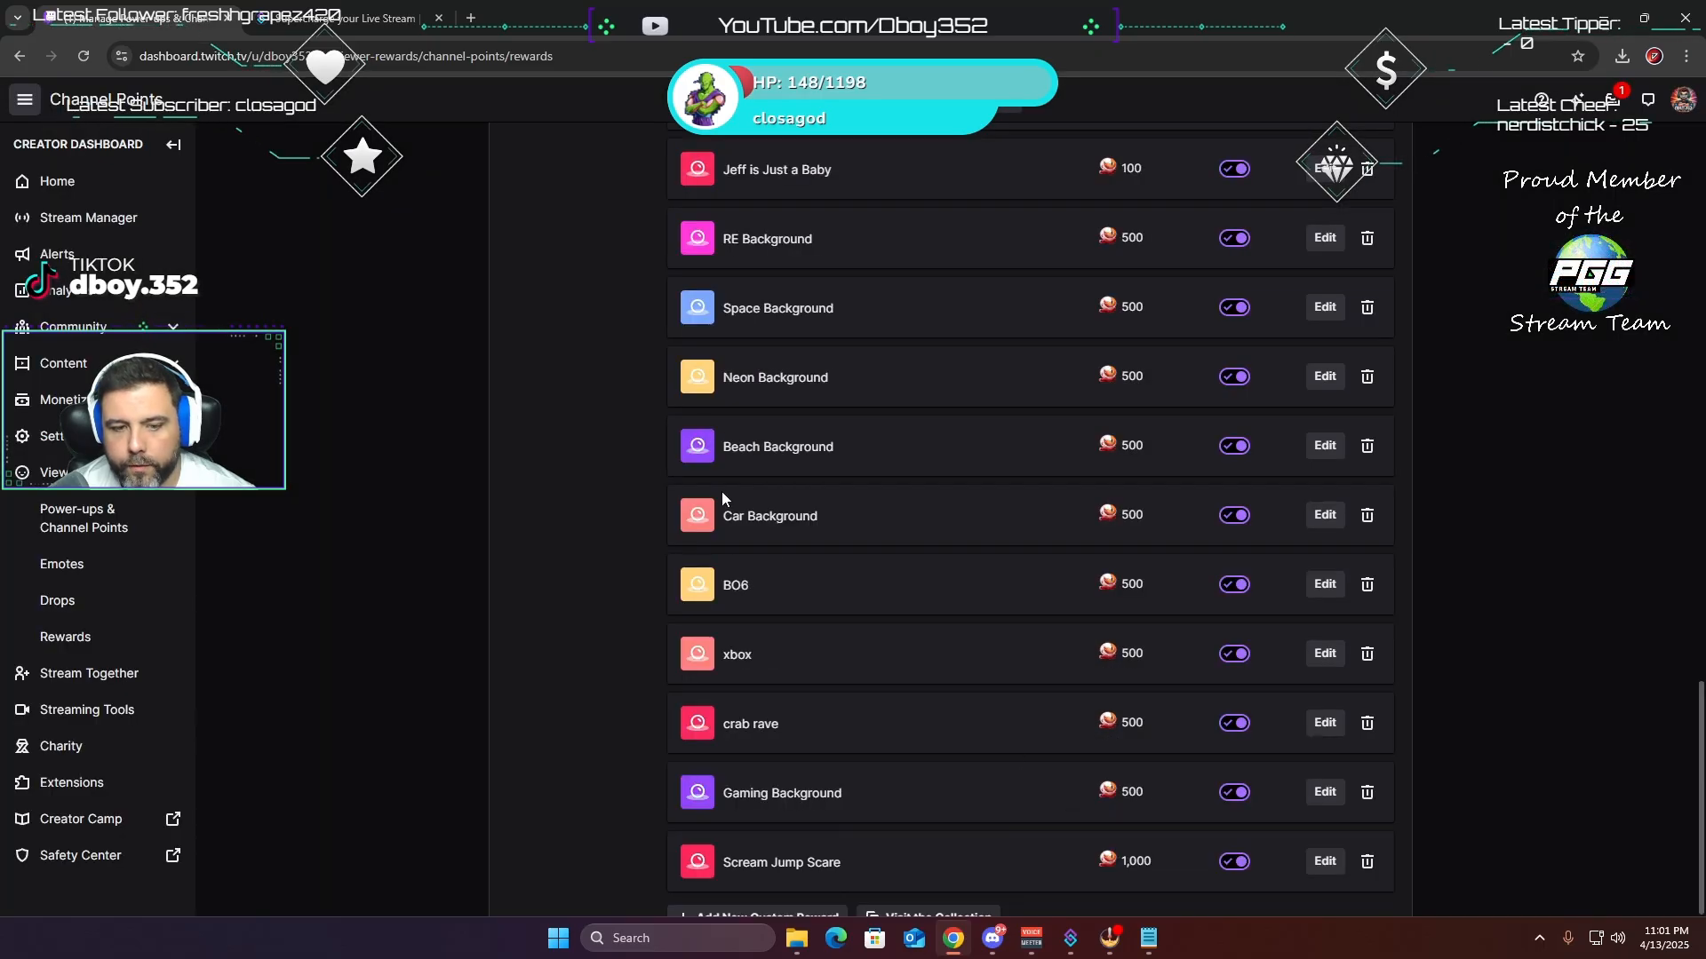
scroll(721, 498, "up", 10)
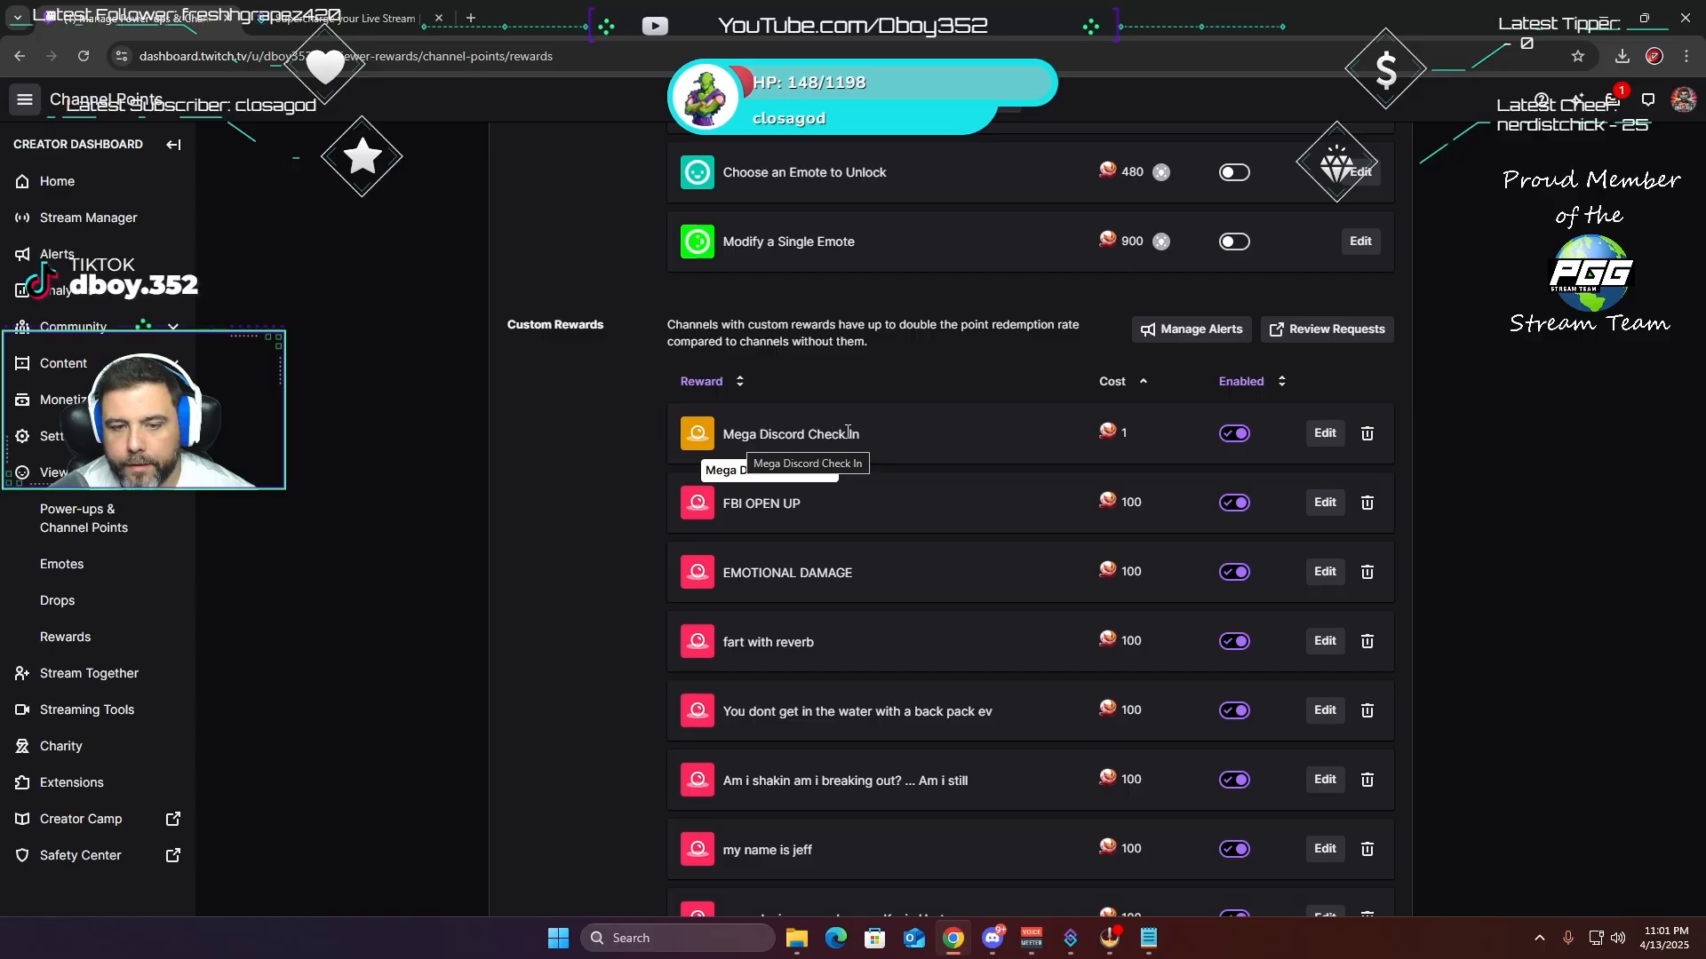
- Switch to Streamer.bot and set the !read redeem action's Reward Redemption trigger to the Mega Discord Check In reward
left_click(1604, 18)
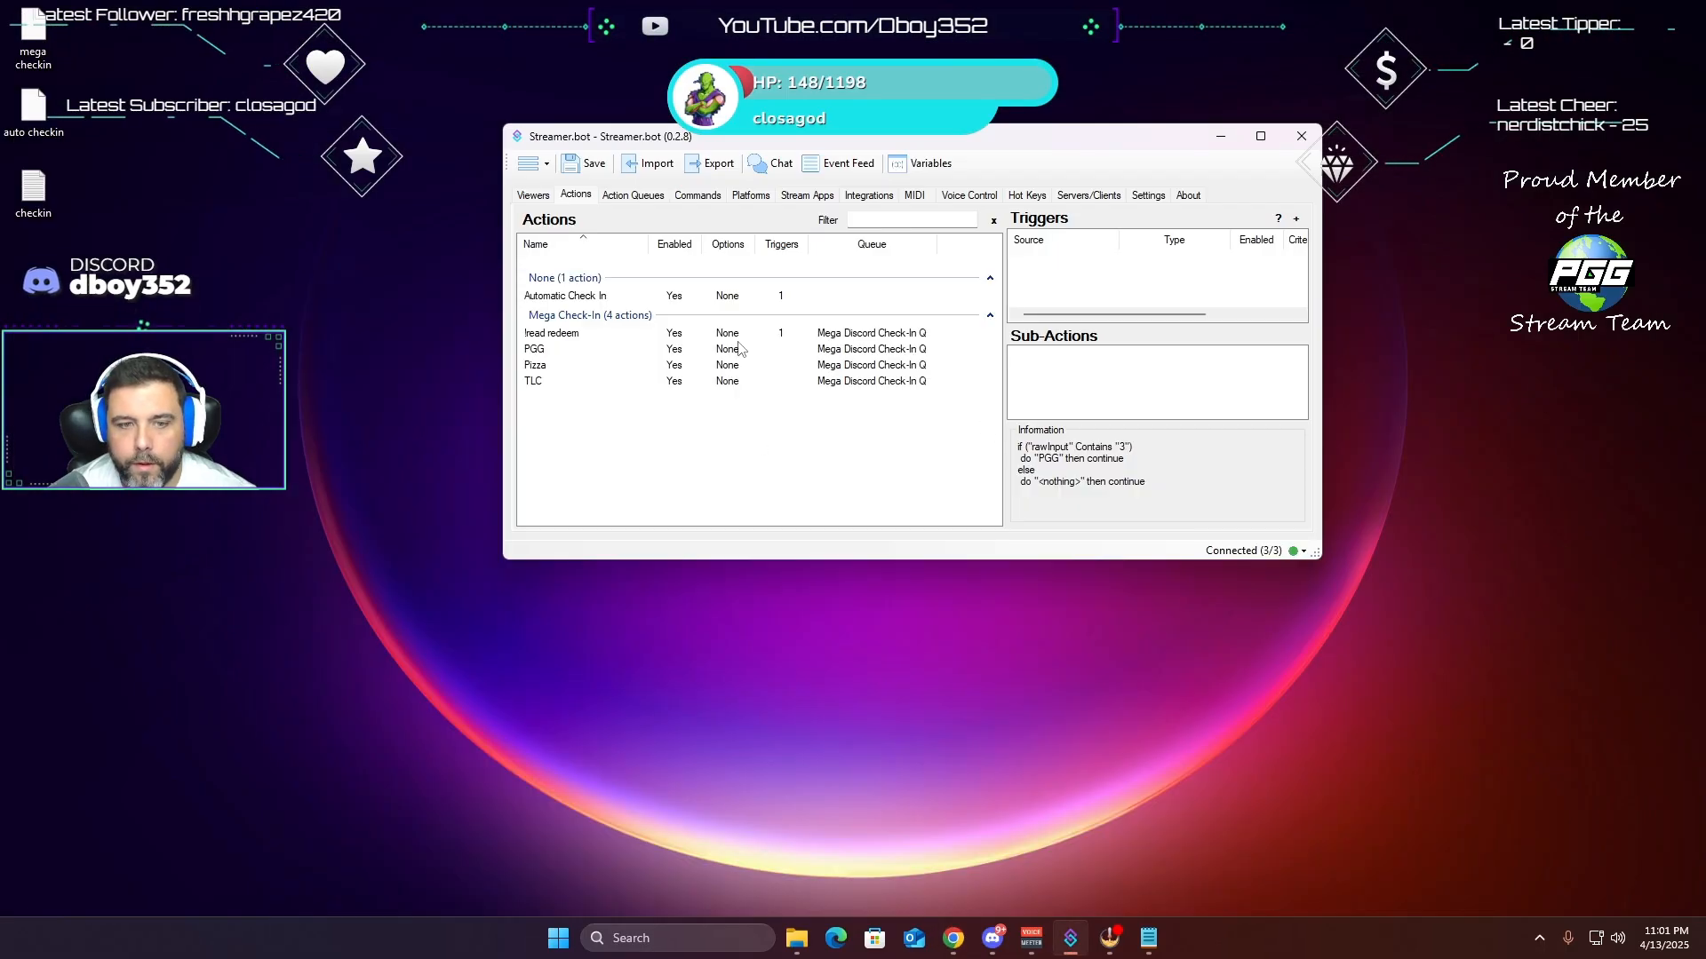
left_click(741, 338)
left_click_drag(1114, 314, 1199, 314)
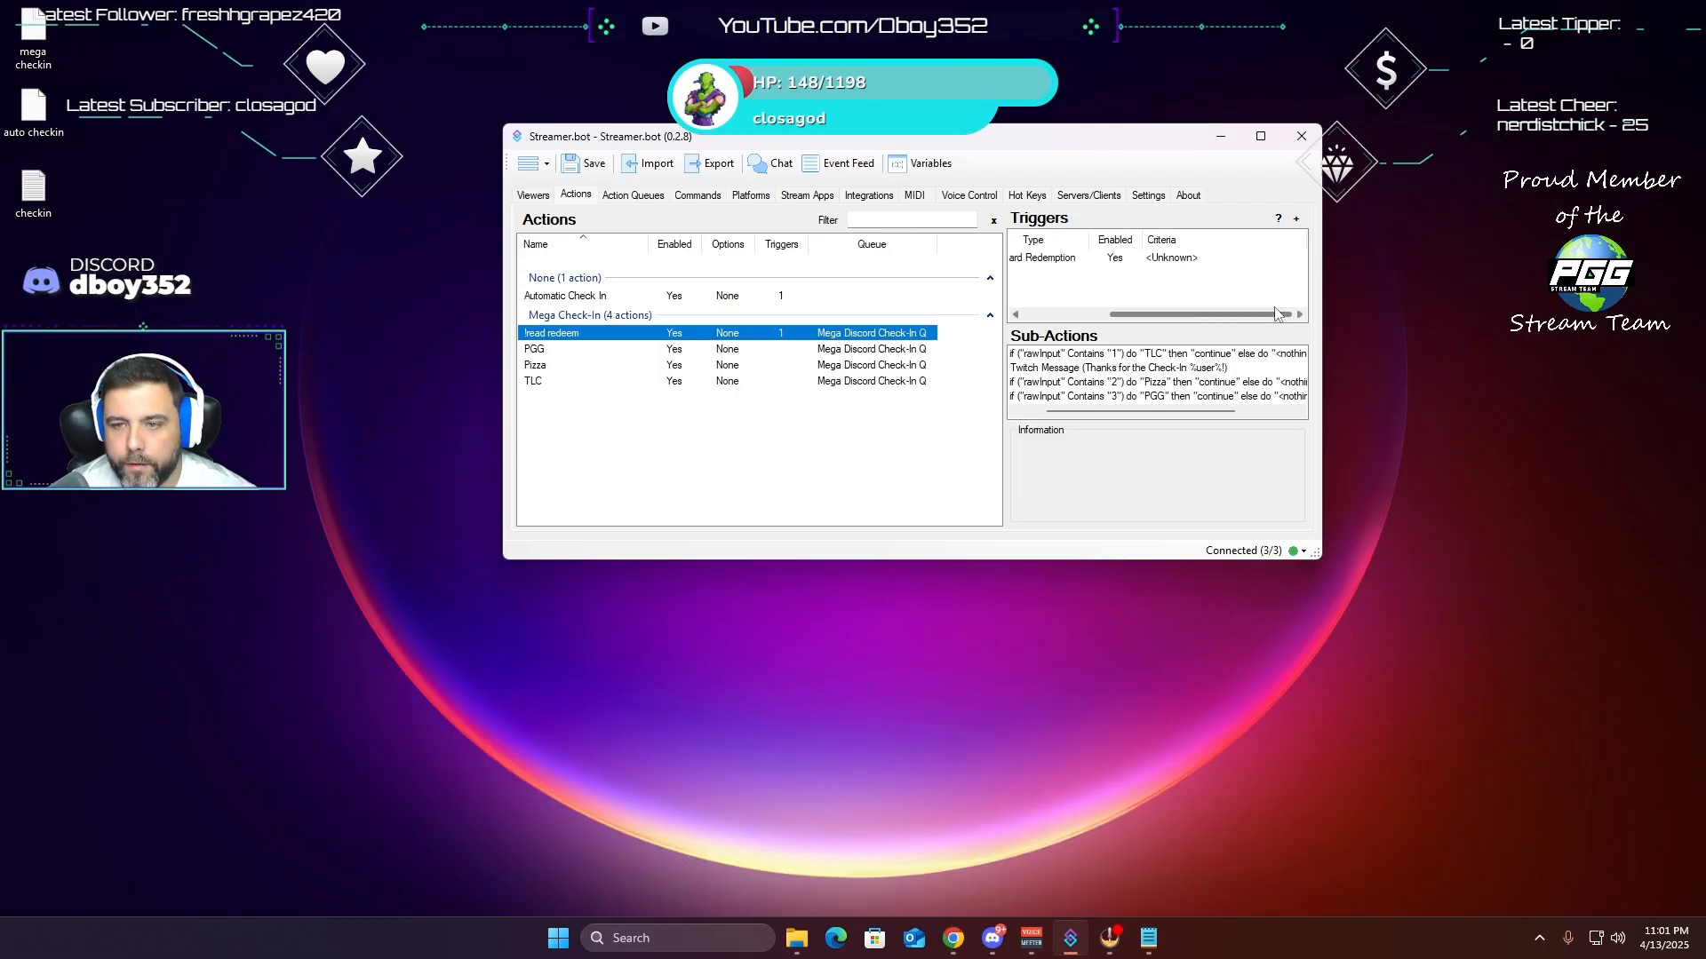
double_click(1173, 259)
left_click(1031, 336)
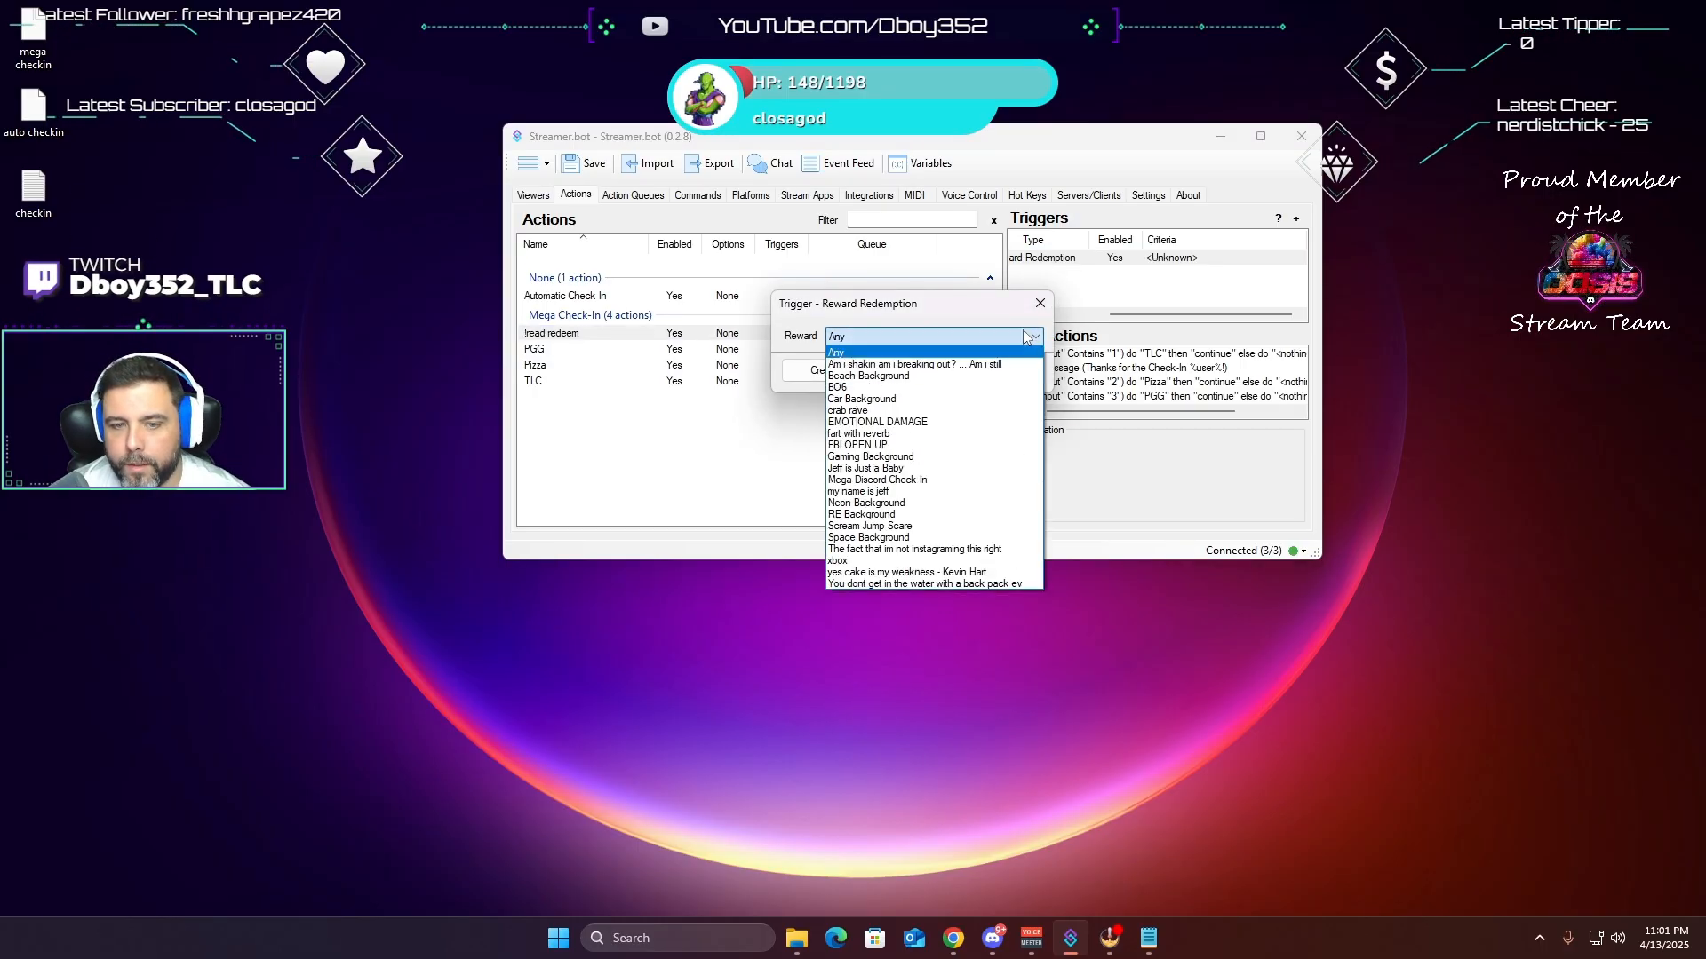
left_click(904, 479)
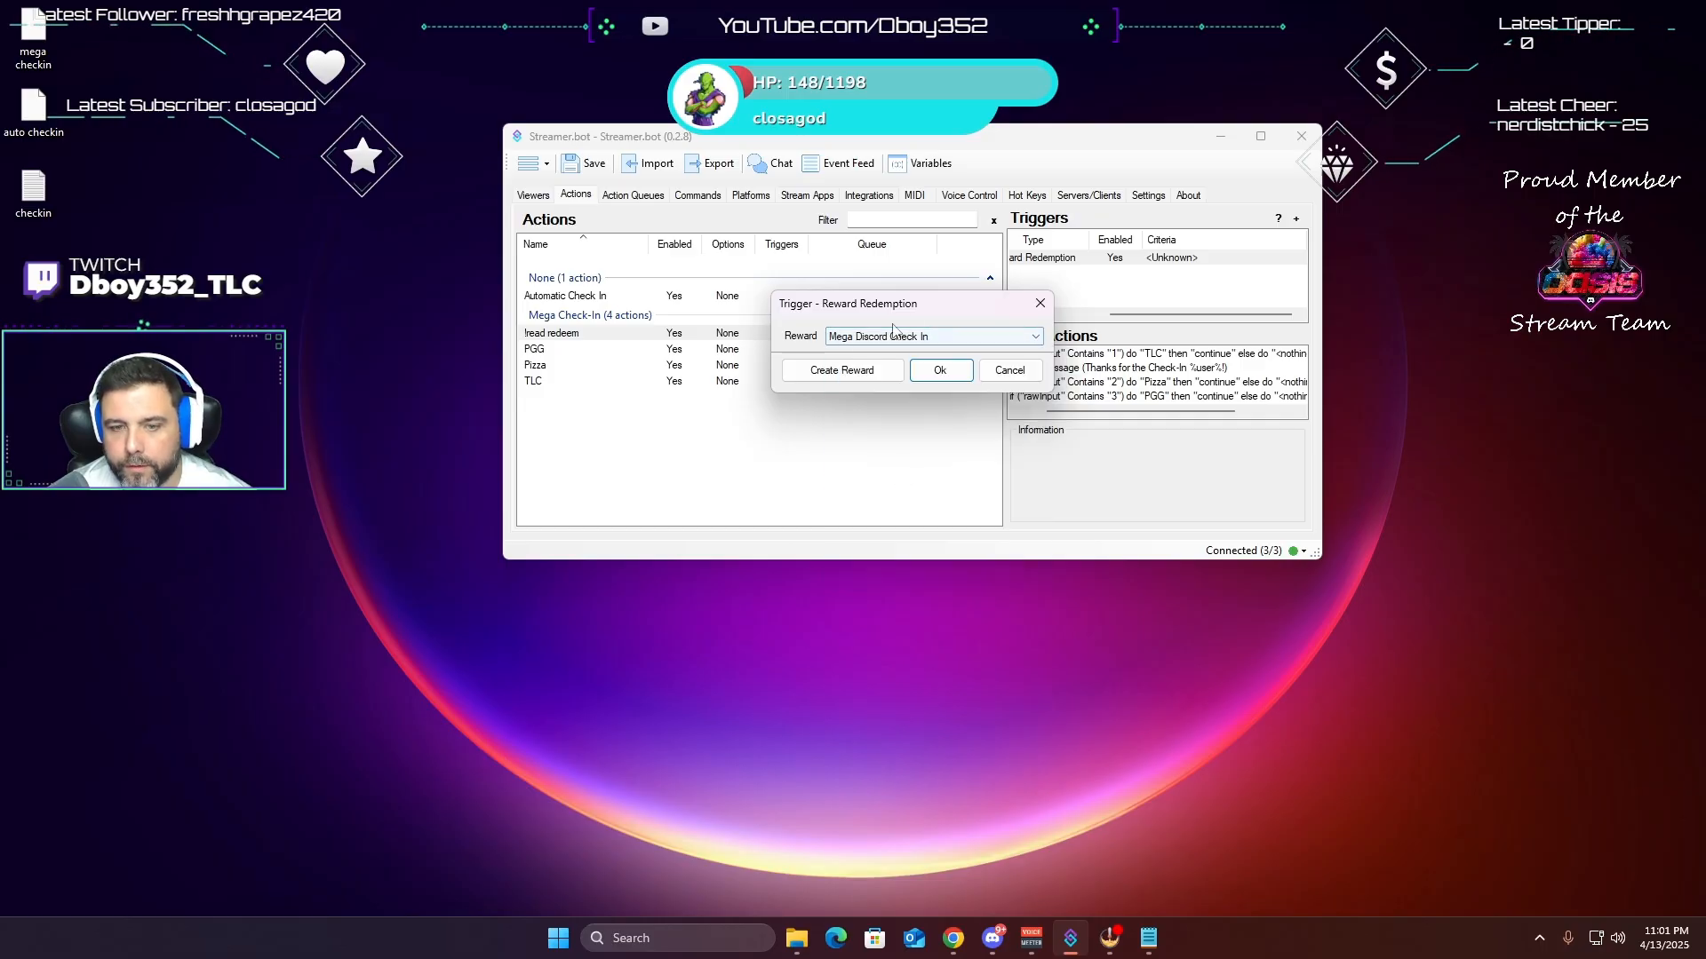
left_click(937, 370)
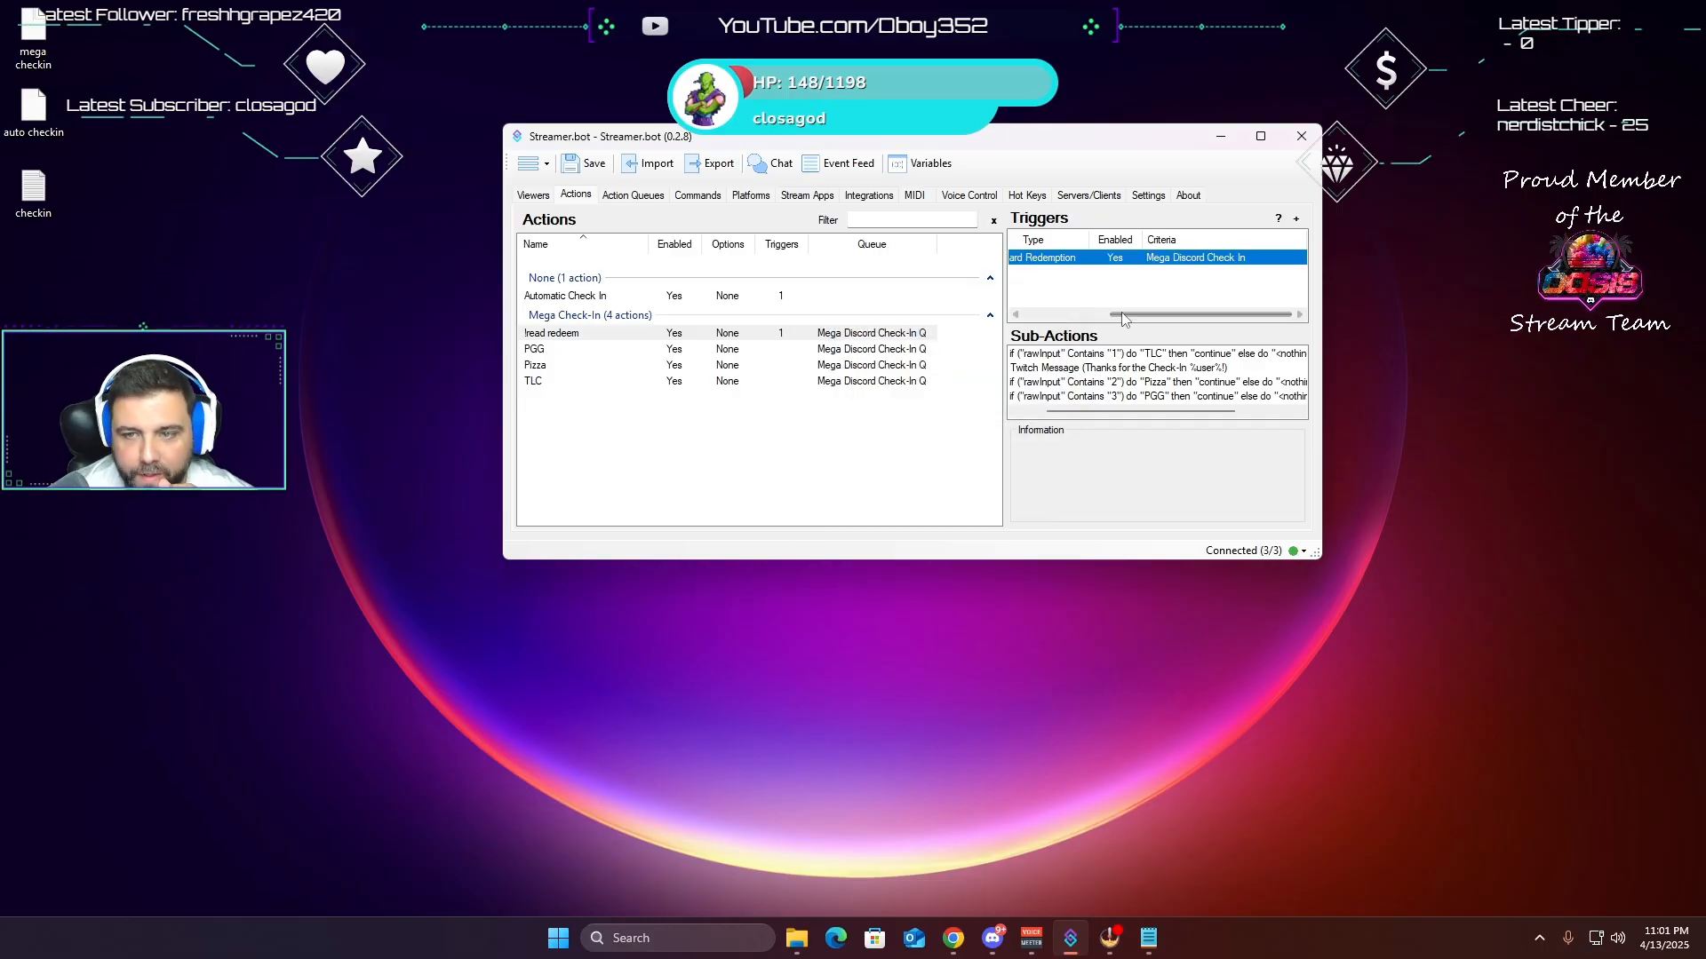
left_click(1183, 287)
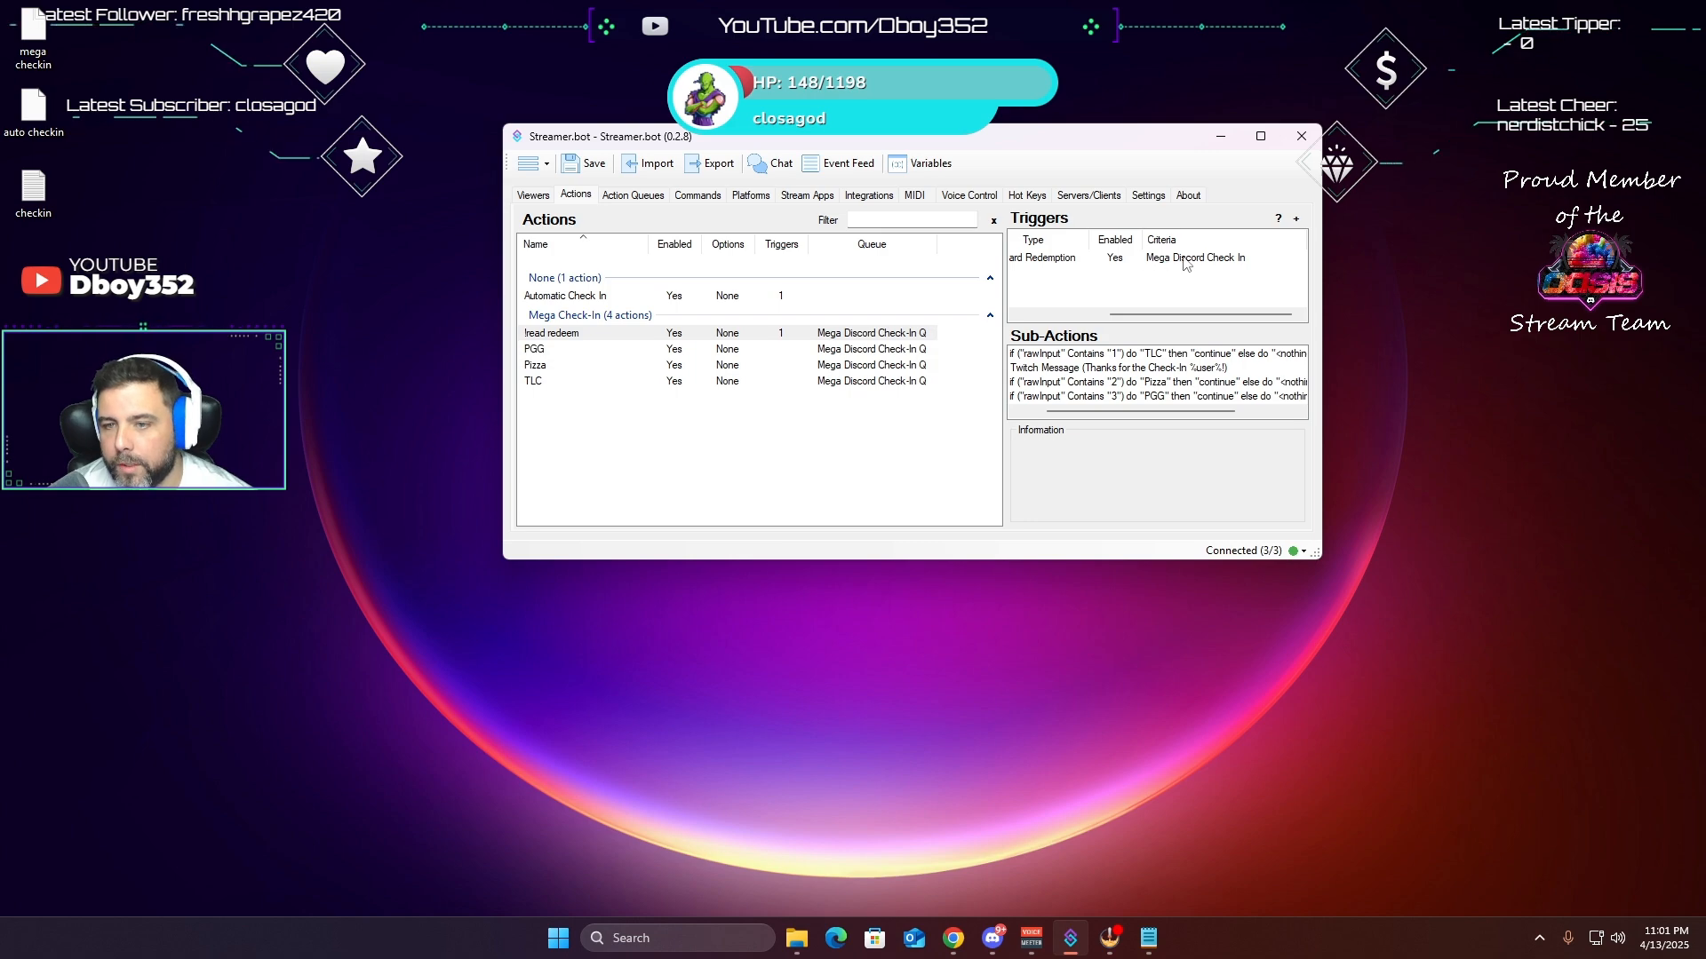
left_click_drag(1141, 314, 1055, 316)
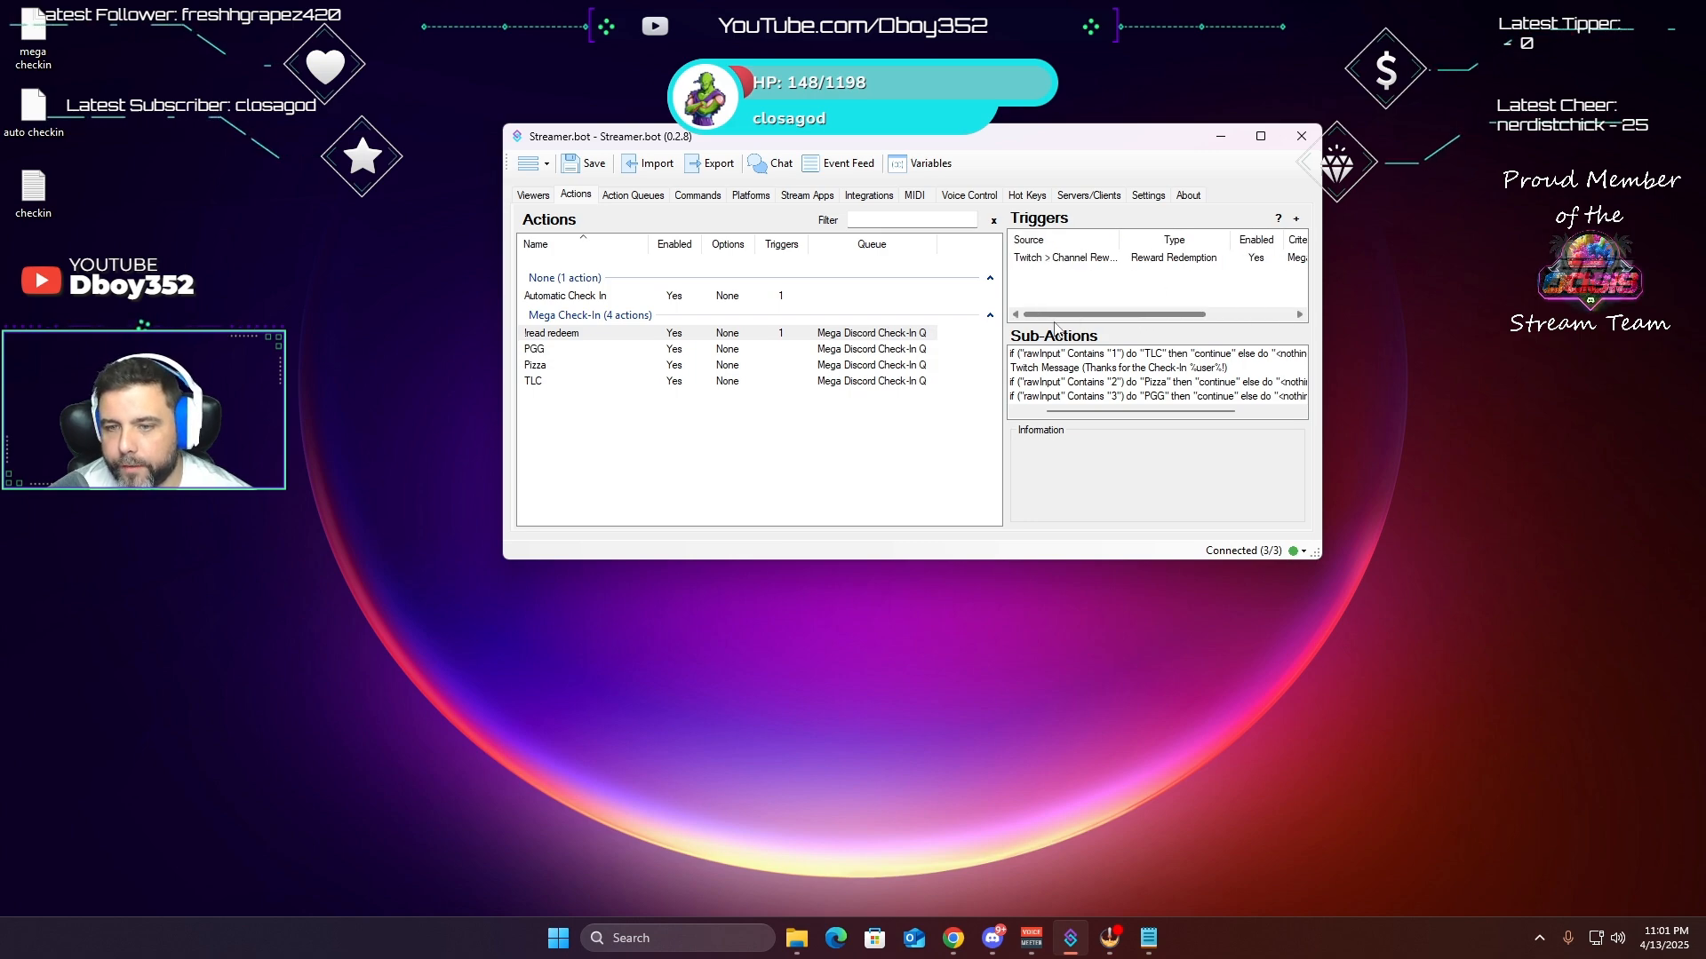
- Save the Streamer.bot configuration, close the program and relaunch it through Windows search
left_click(582, 166)
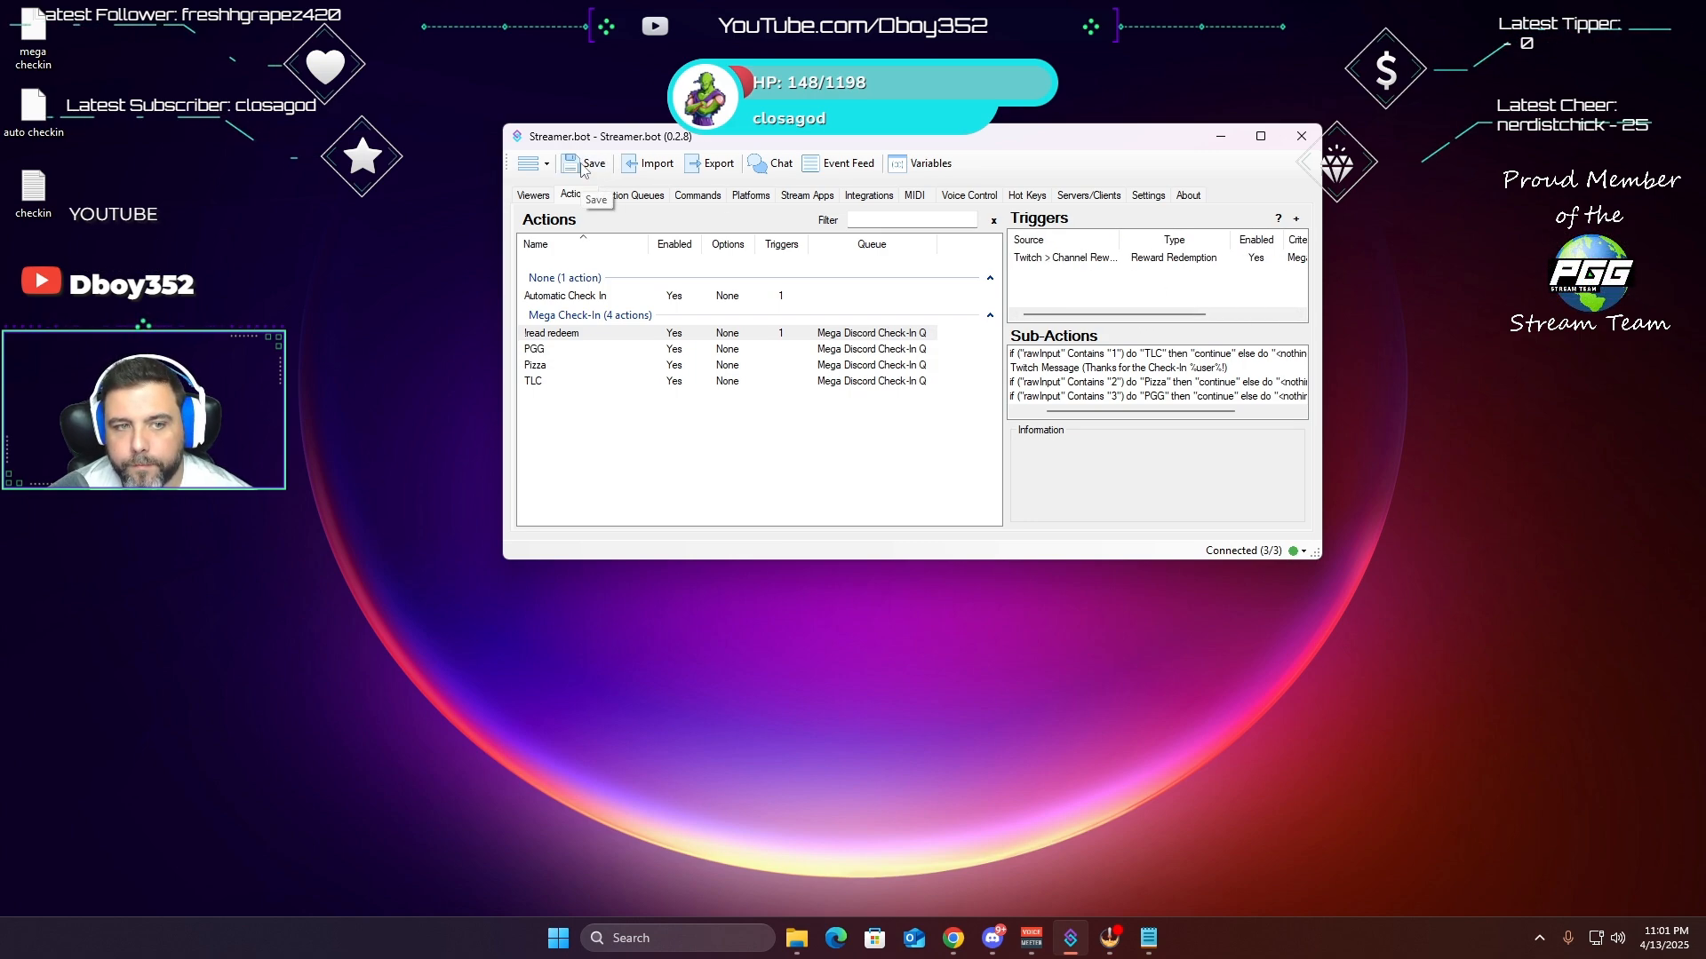
left_click(1301, 138)
left_click(685, 939)
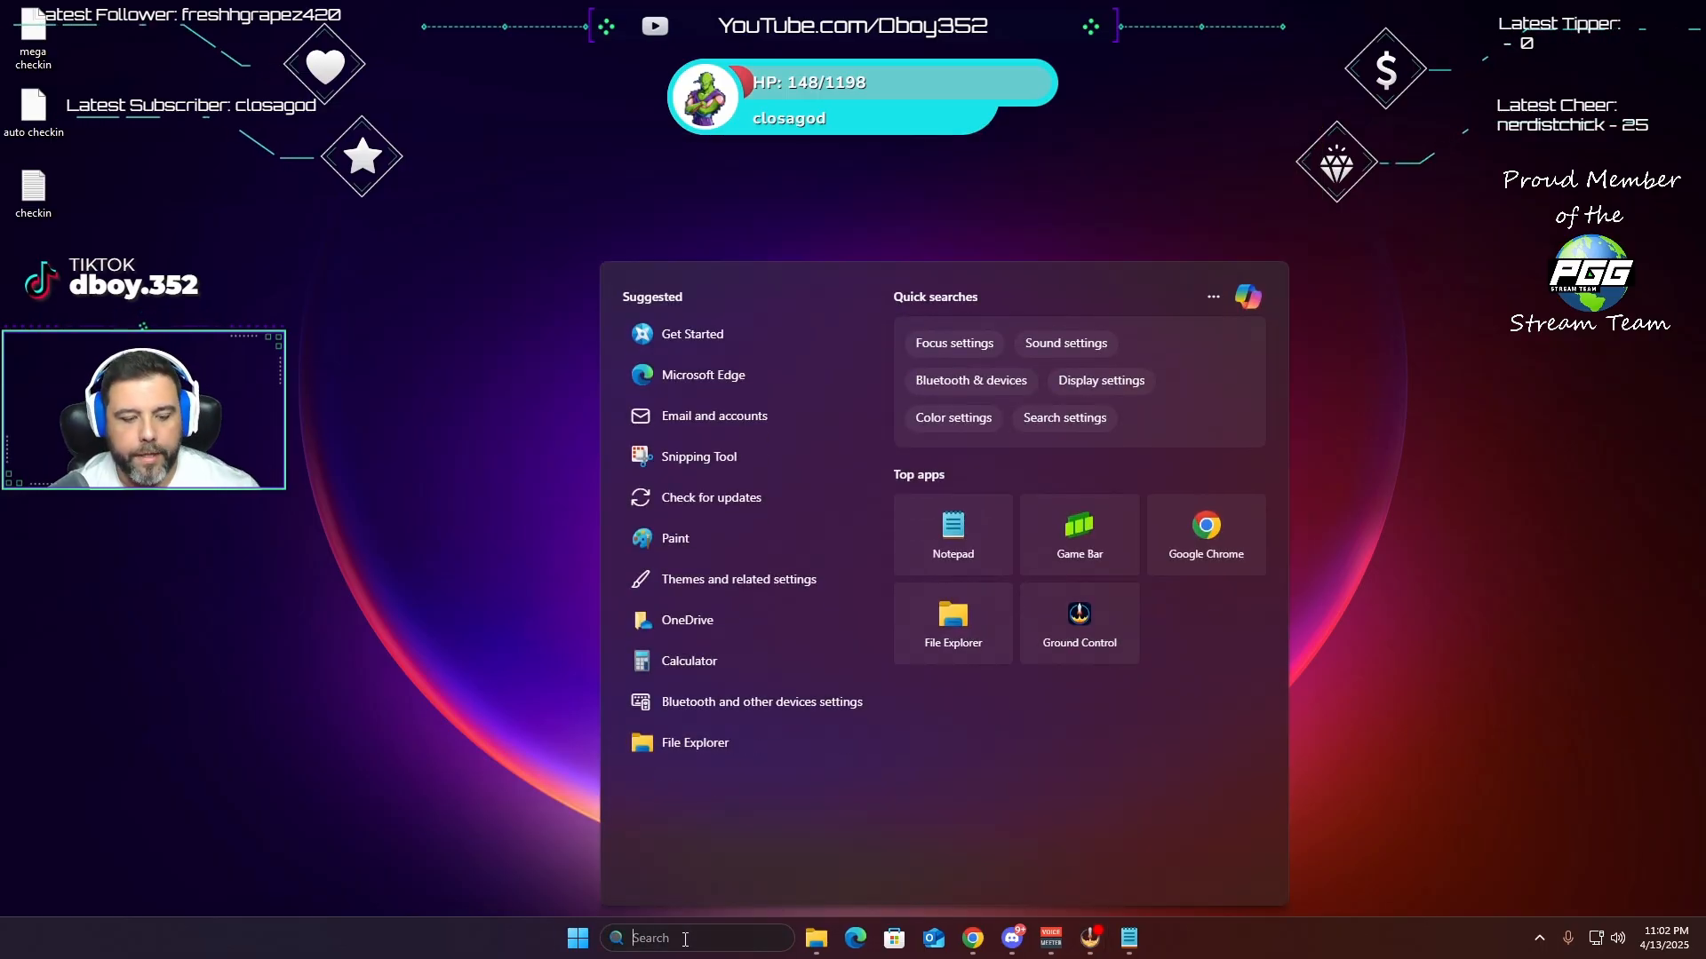
type("streamer")
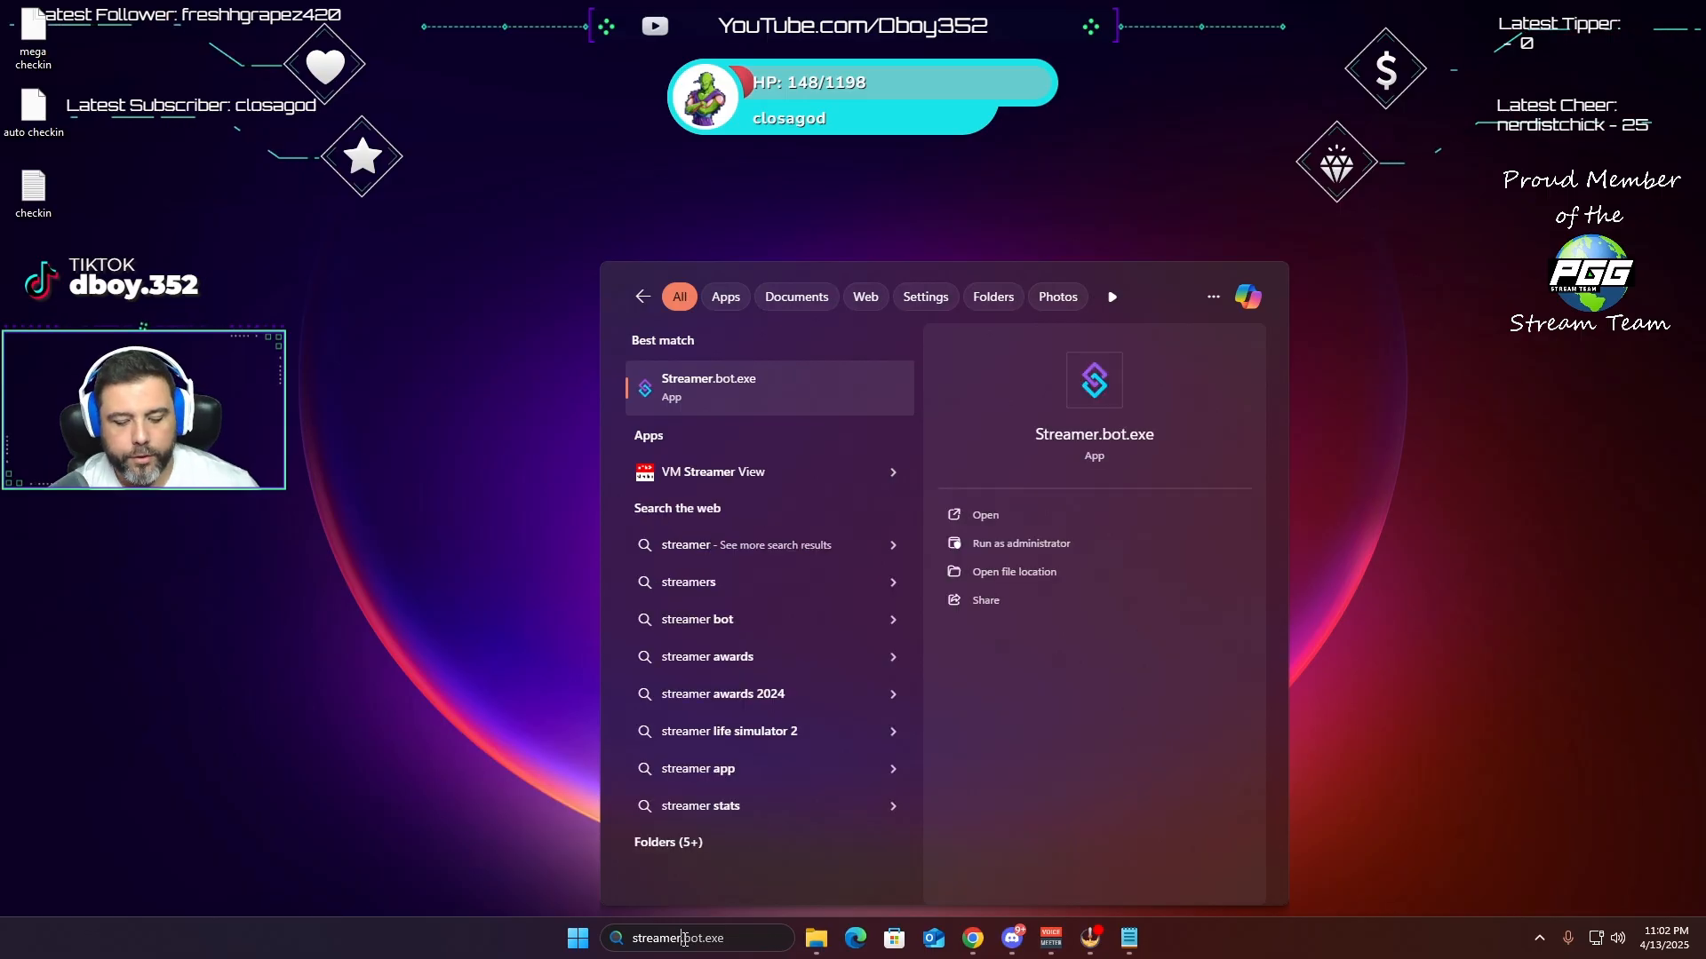
key("Return")
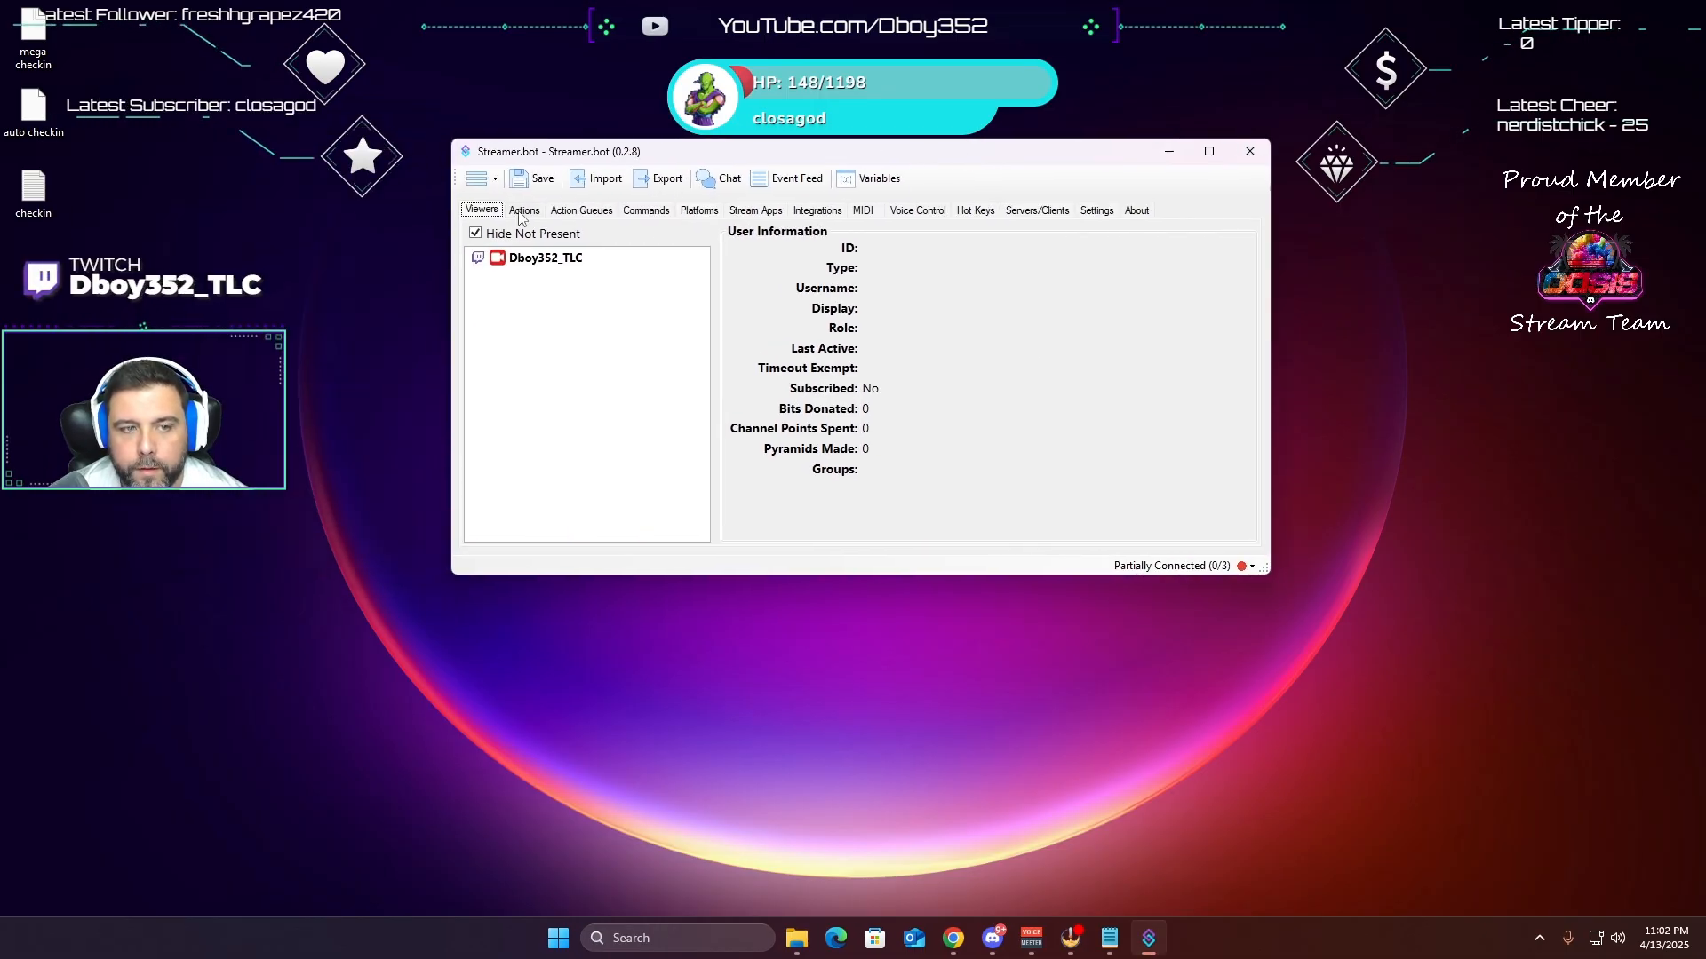
- Check the Twitch, Streamlabs and StreamElements connection status and review the !read redeem action's trigger and sub-actions
left_click(523, 211)
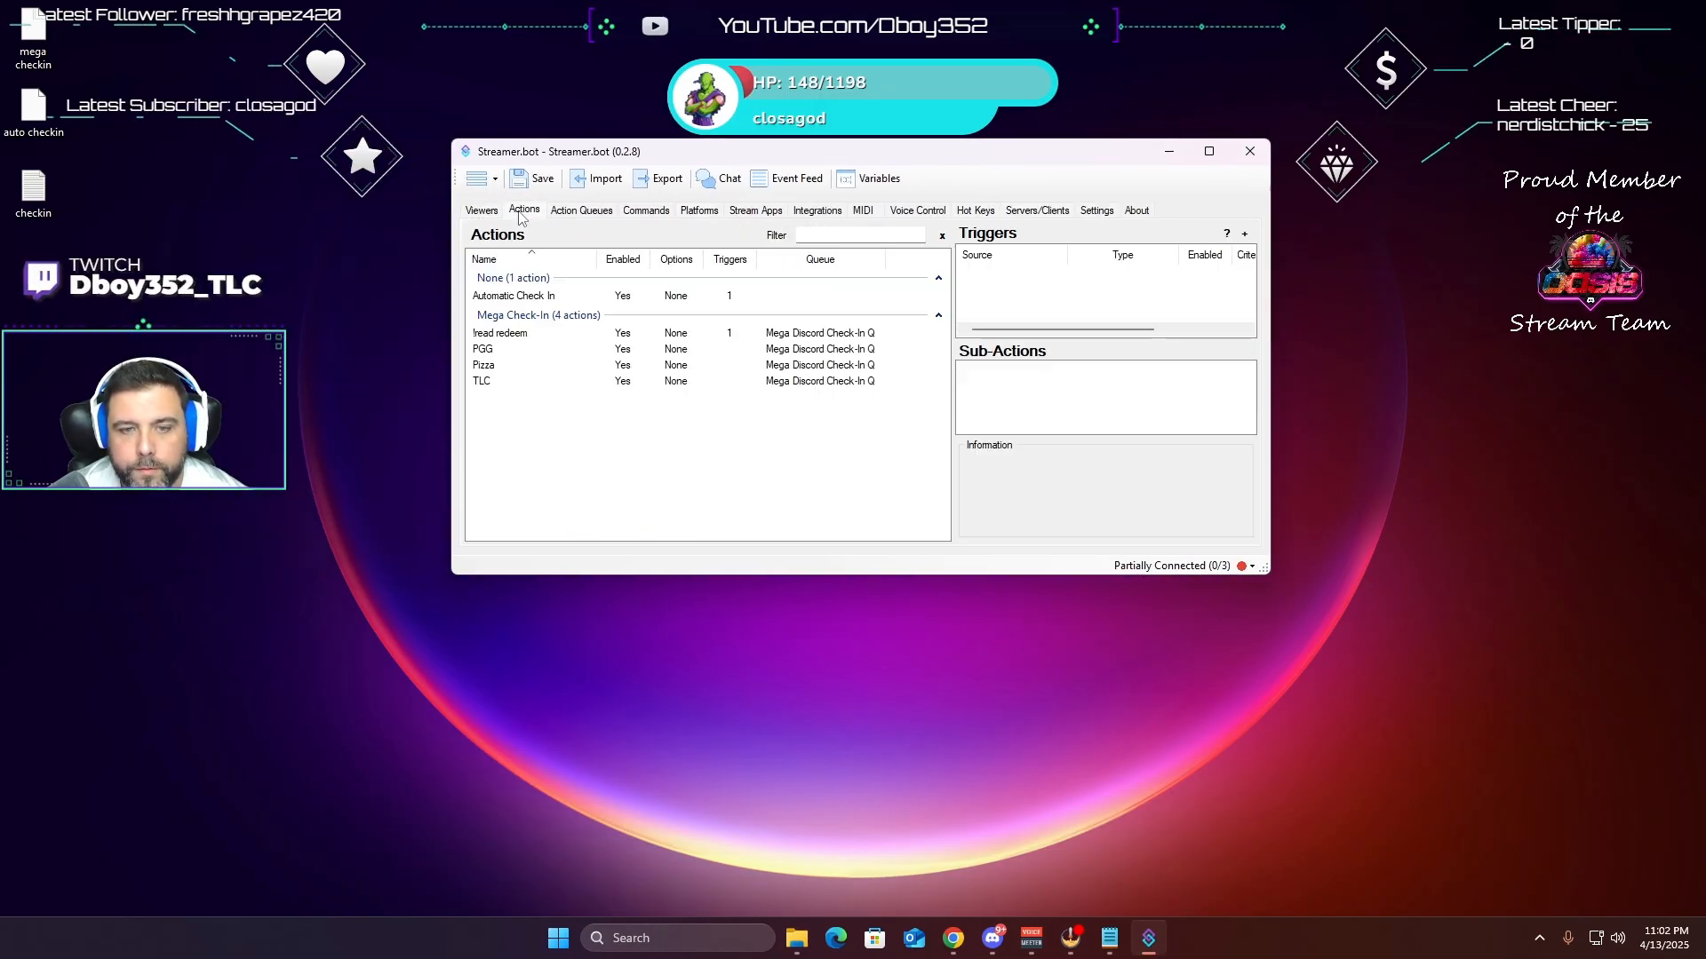
left_click(513, 336)
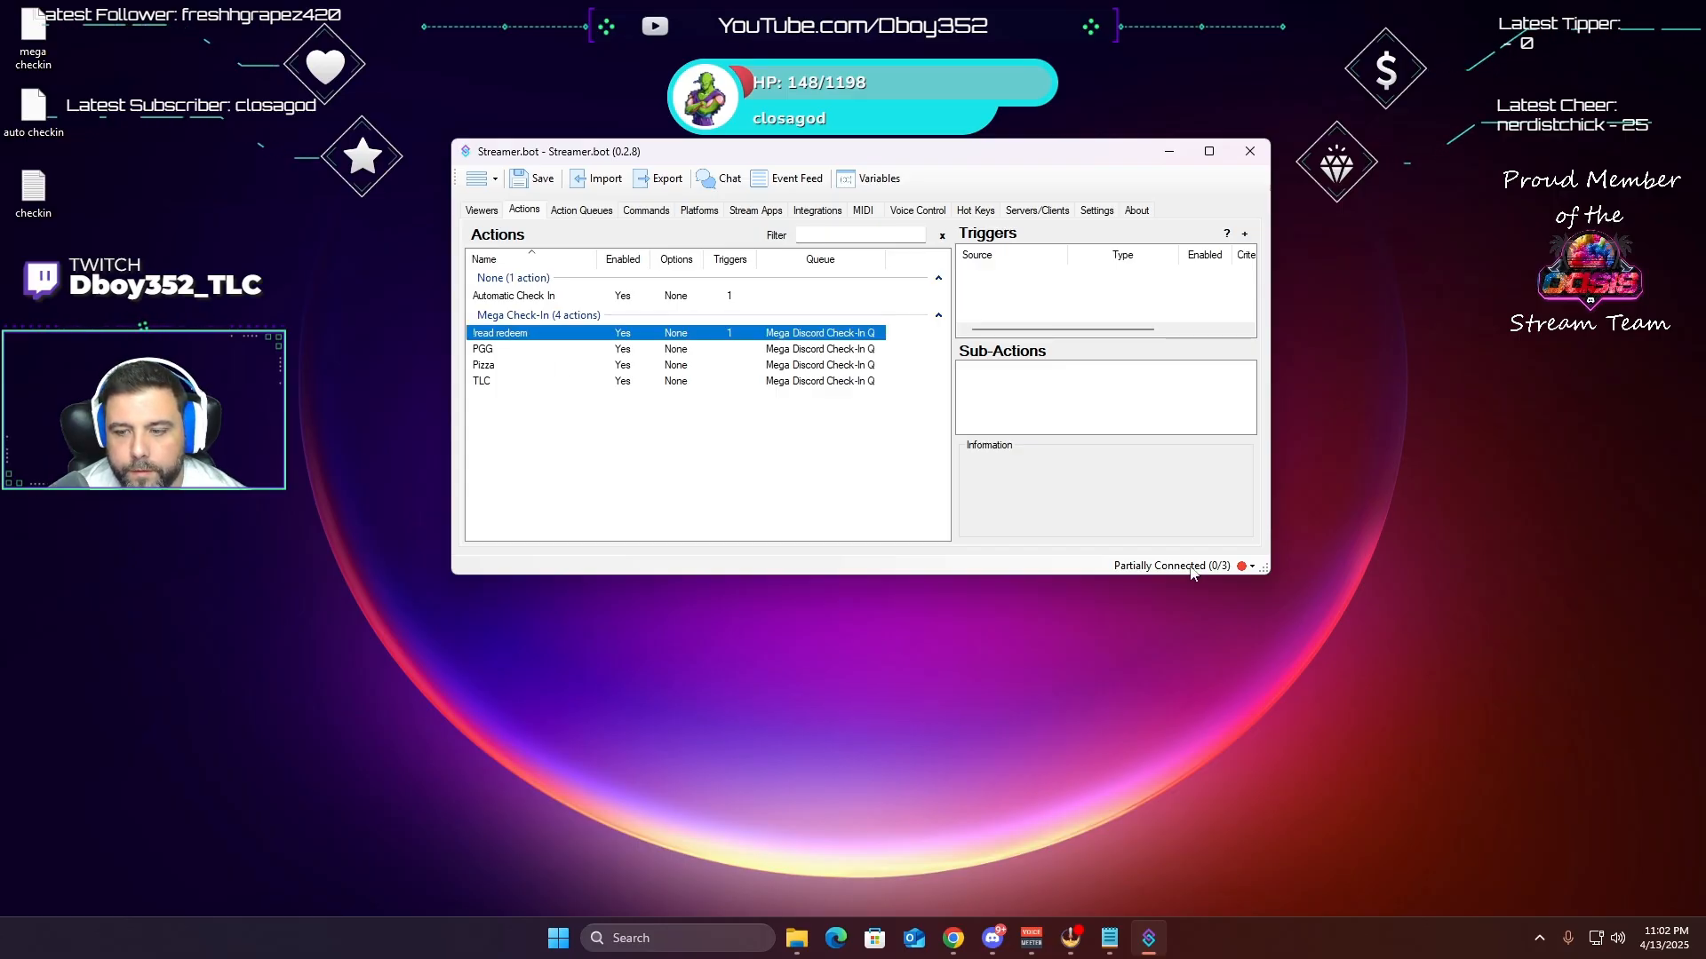
key("Down")
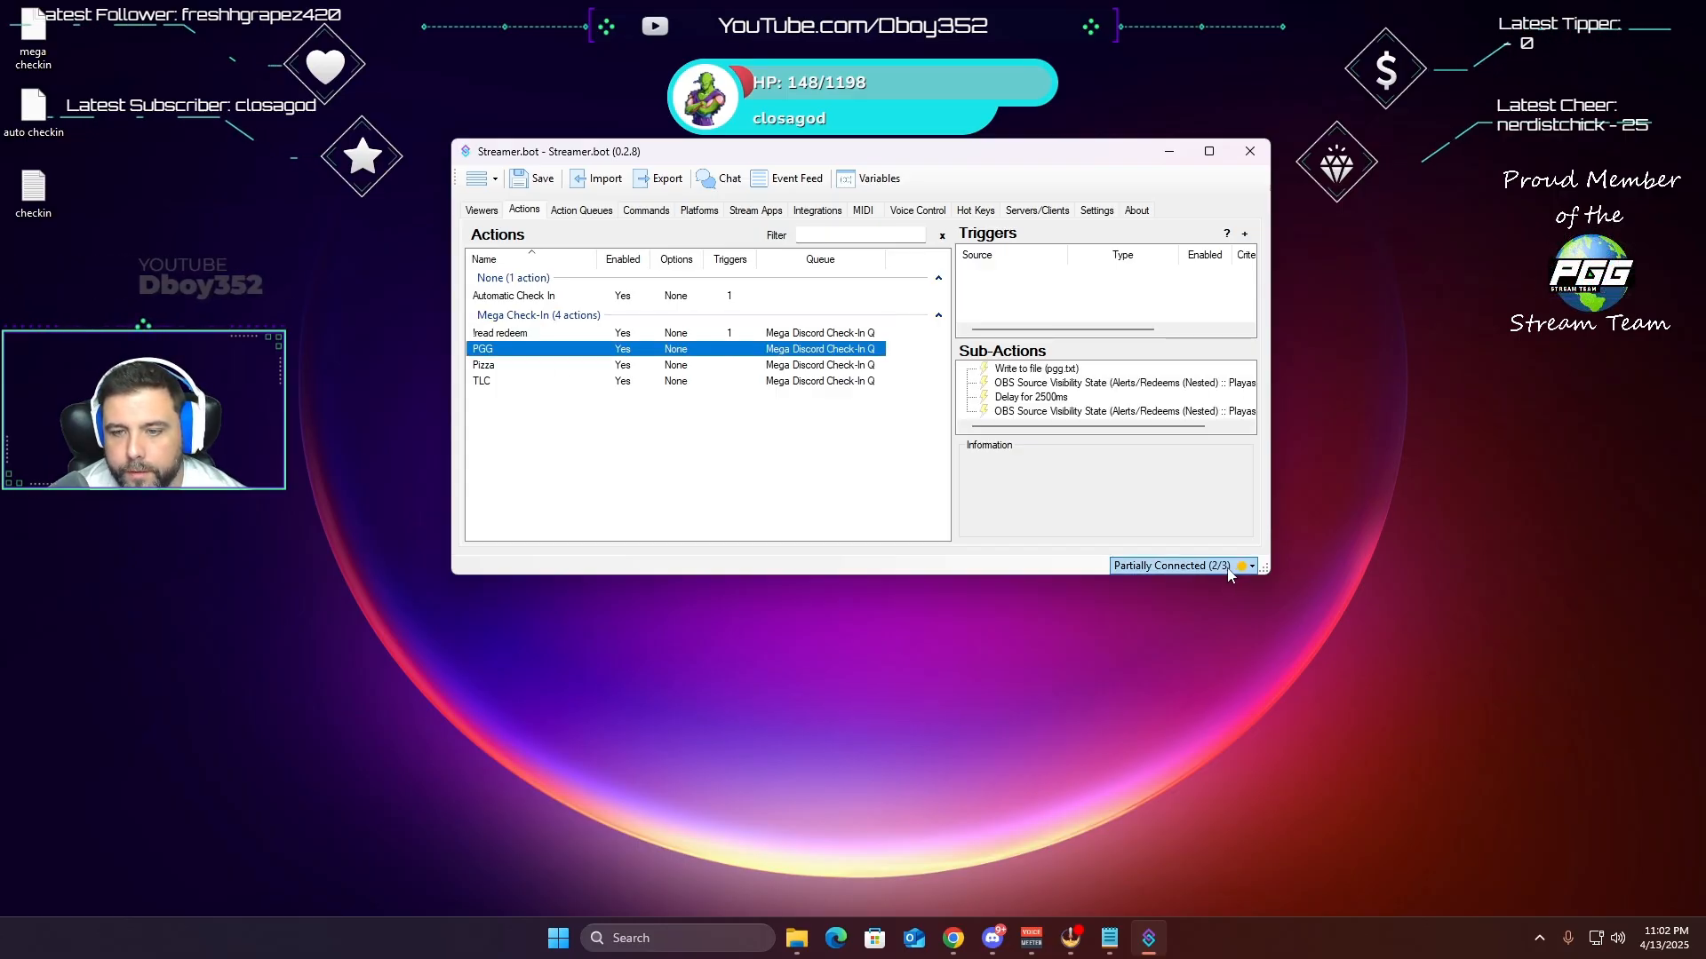
left_click(1241, 569)
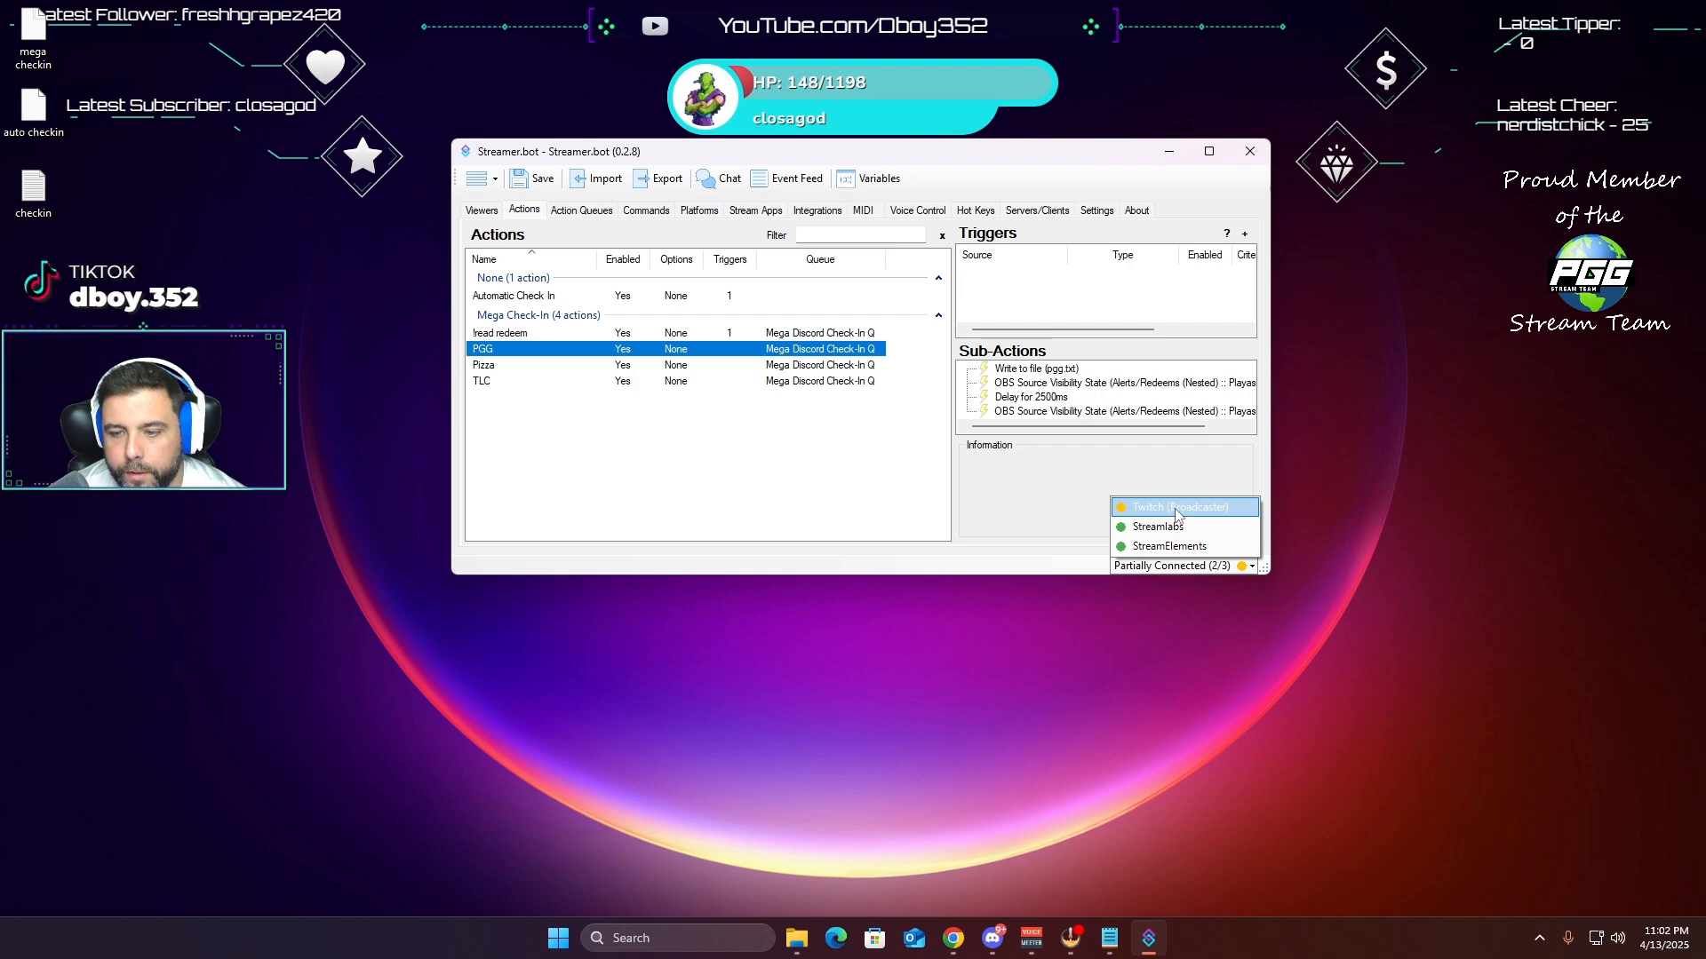
left_click(1082, 513)
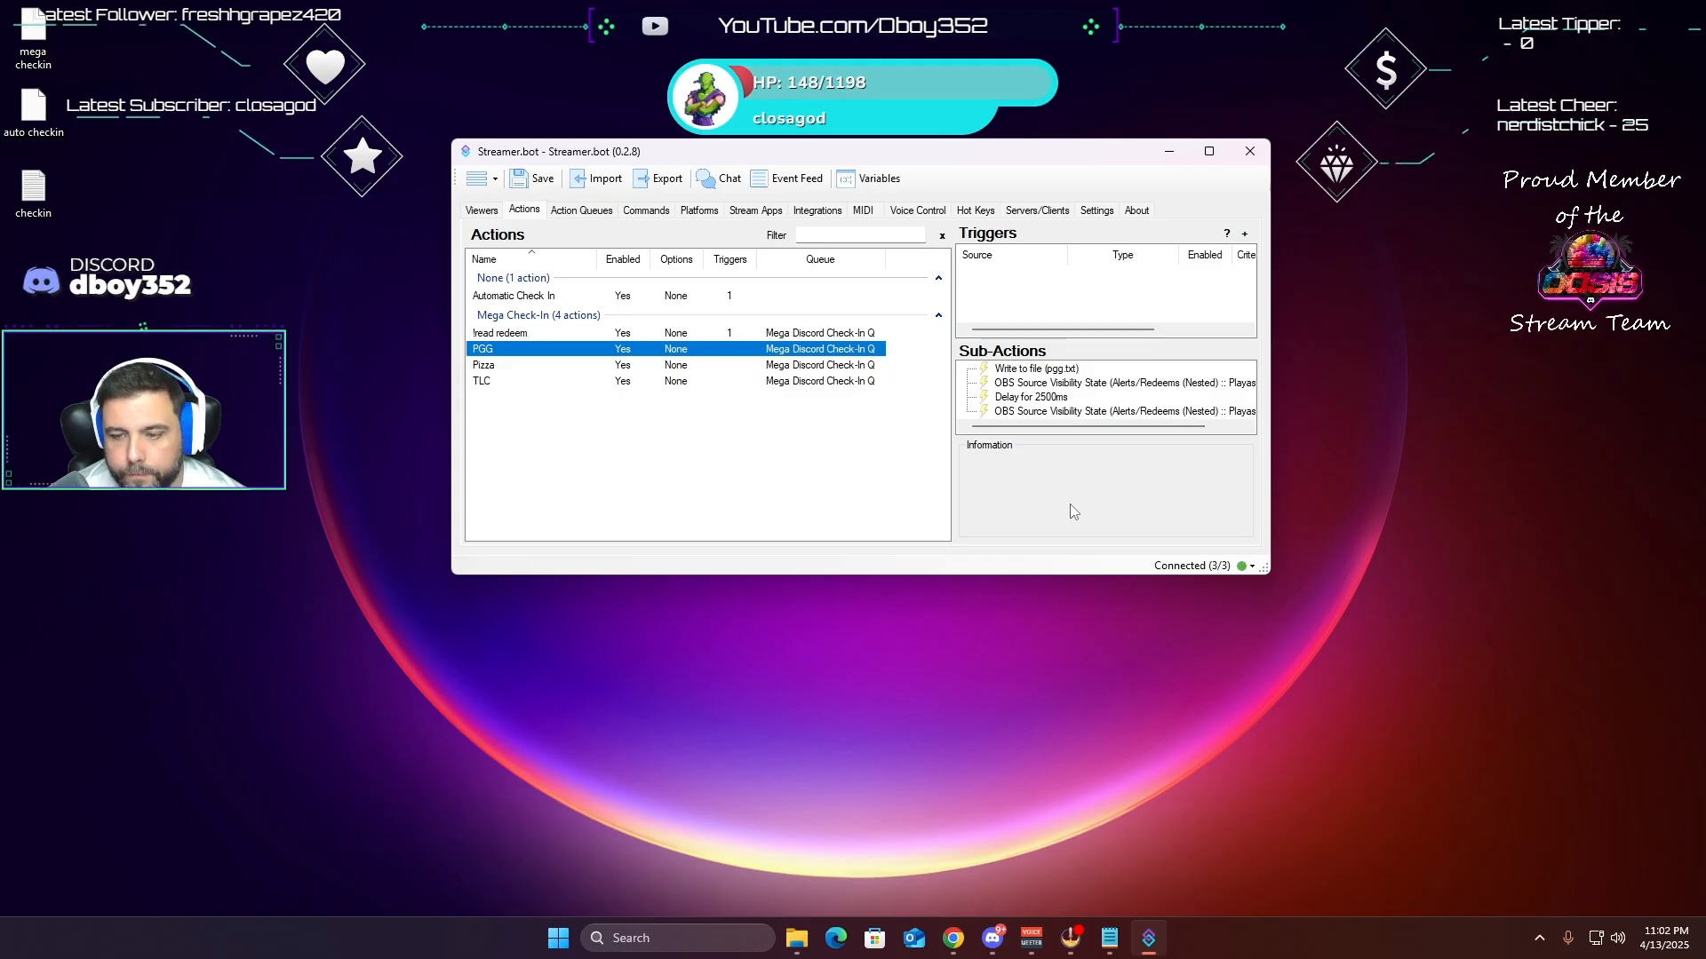
left_click(1195, 566)
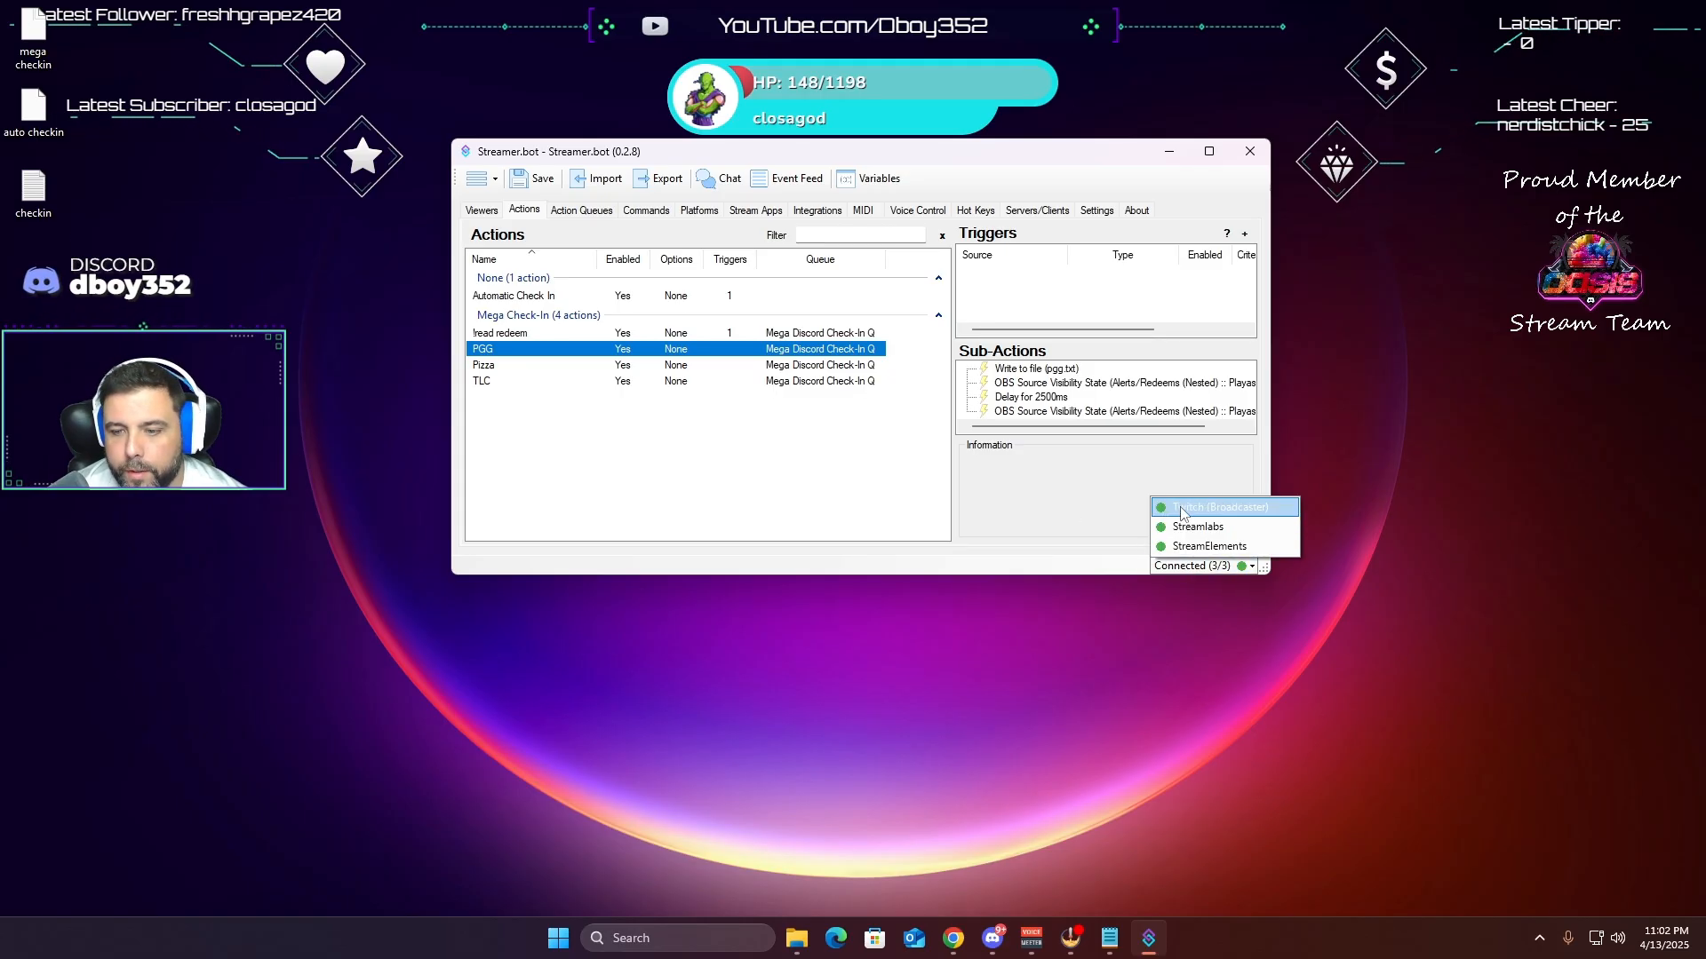
left_click(1062, 525)
left_click(517, 342)
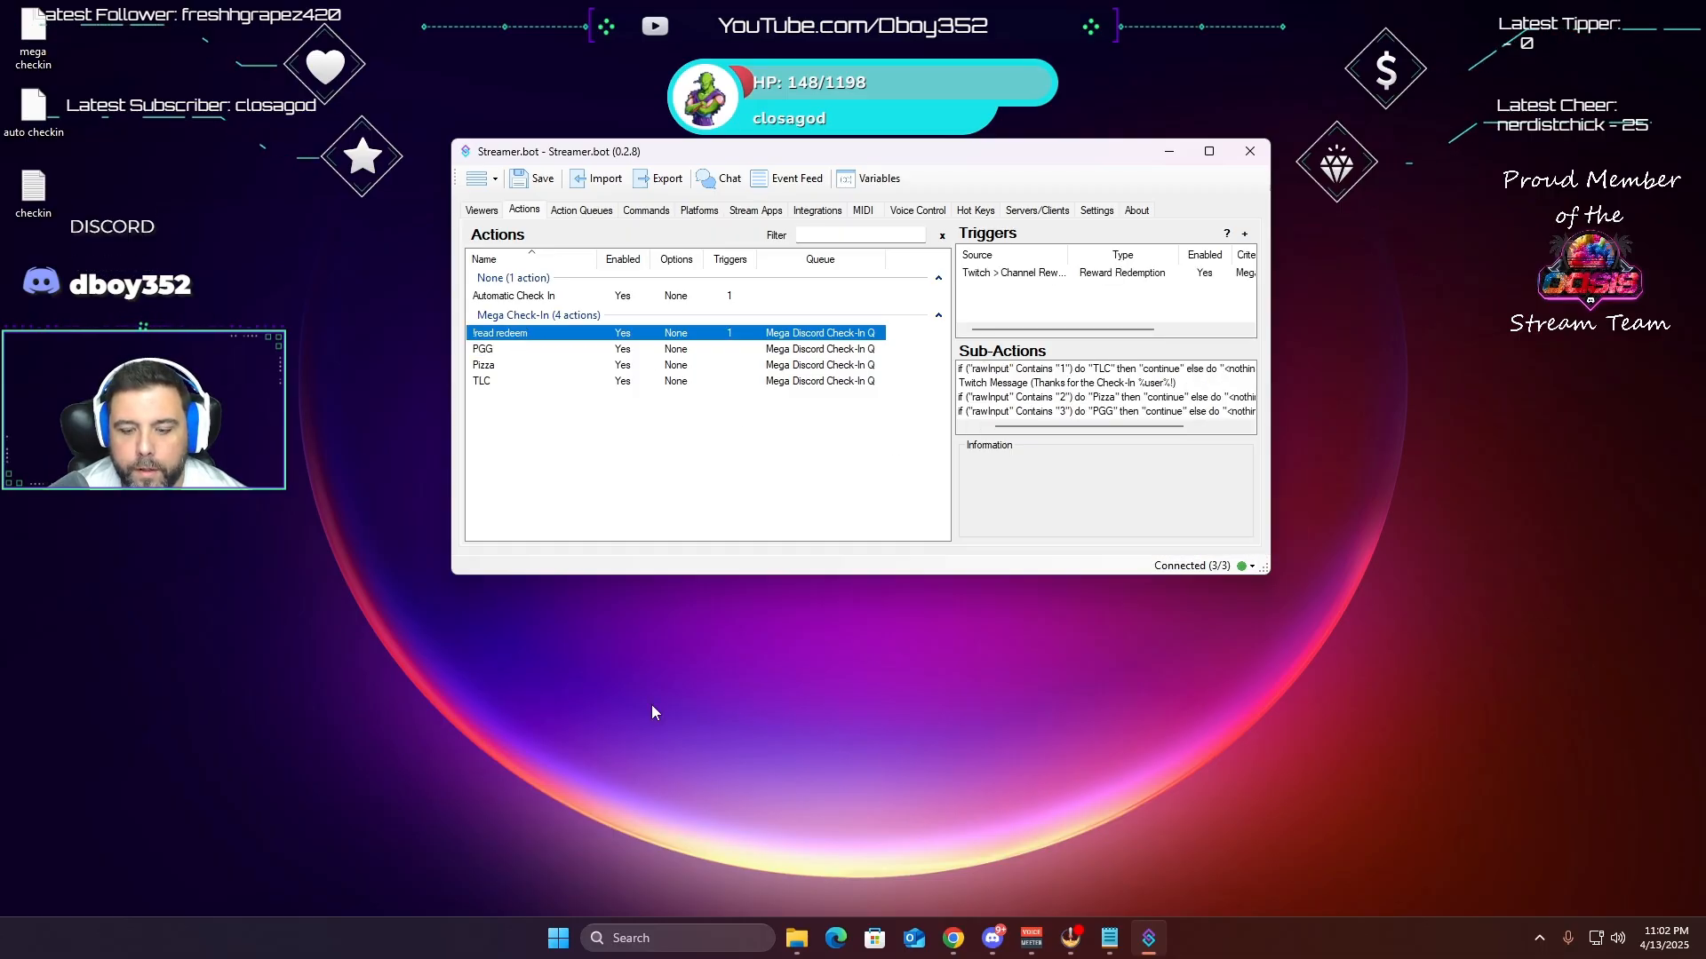
- Switch to Twitch in Chrome, open the channel's own chat and choose the Mega Discord Check In reward
left_click(953, 938)
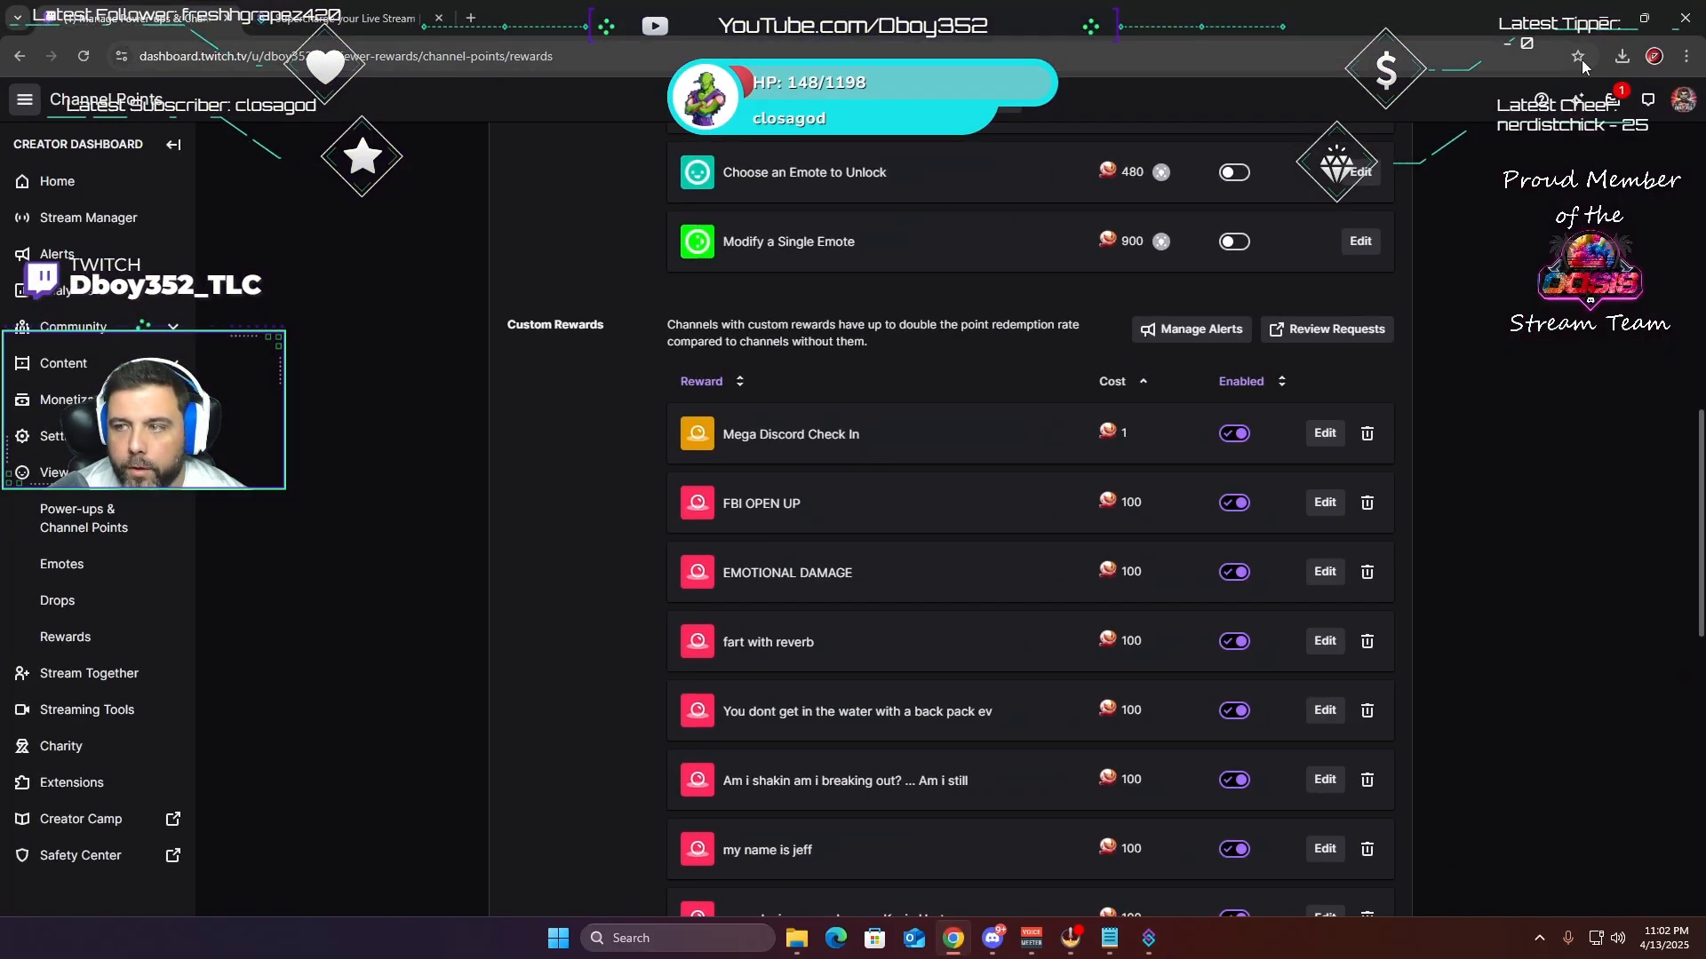
left_click(1684, 99)
left_click(1577, 232)
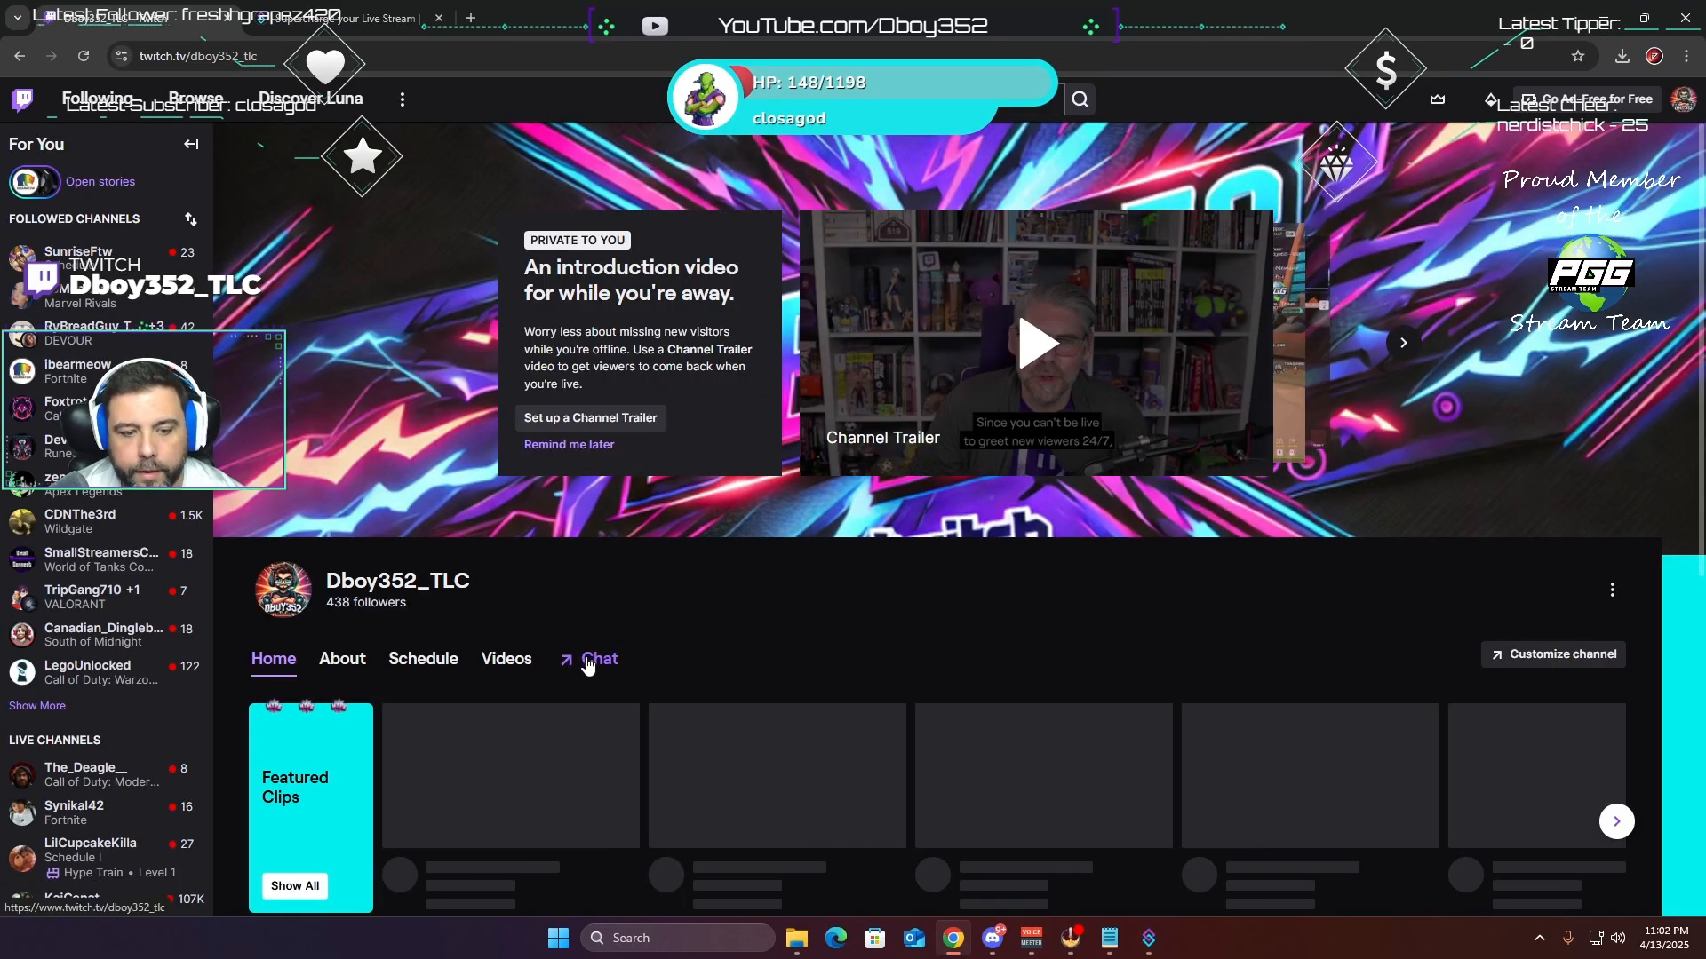
left_click(590, 655)
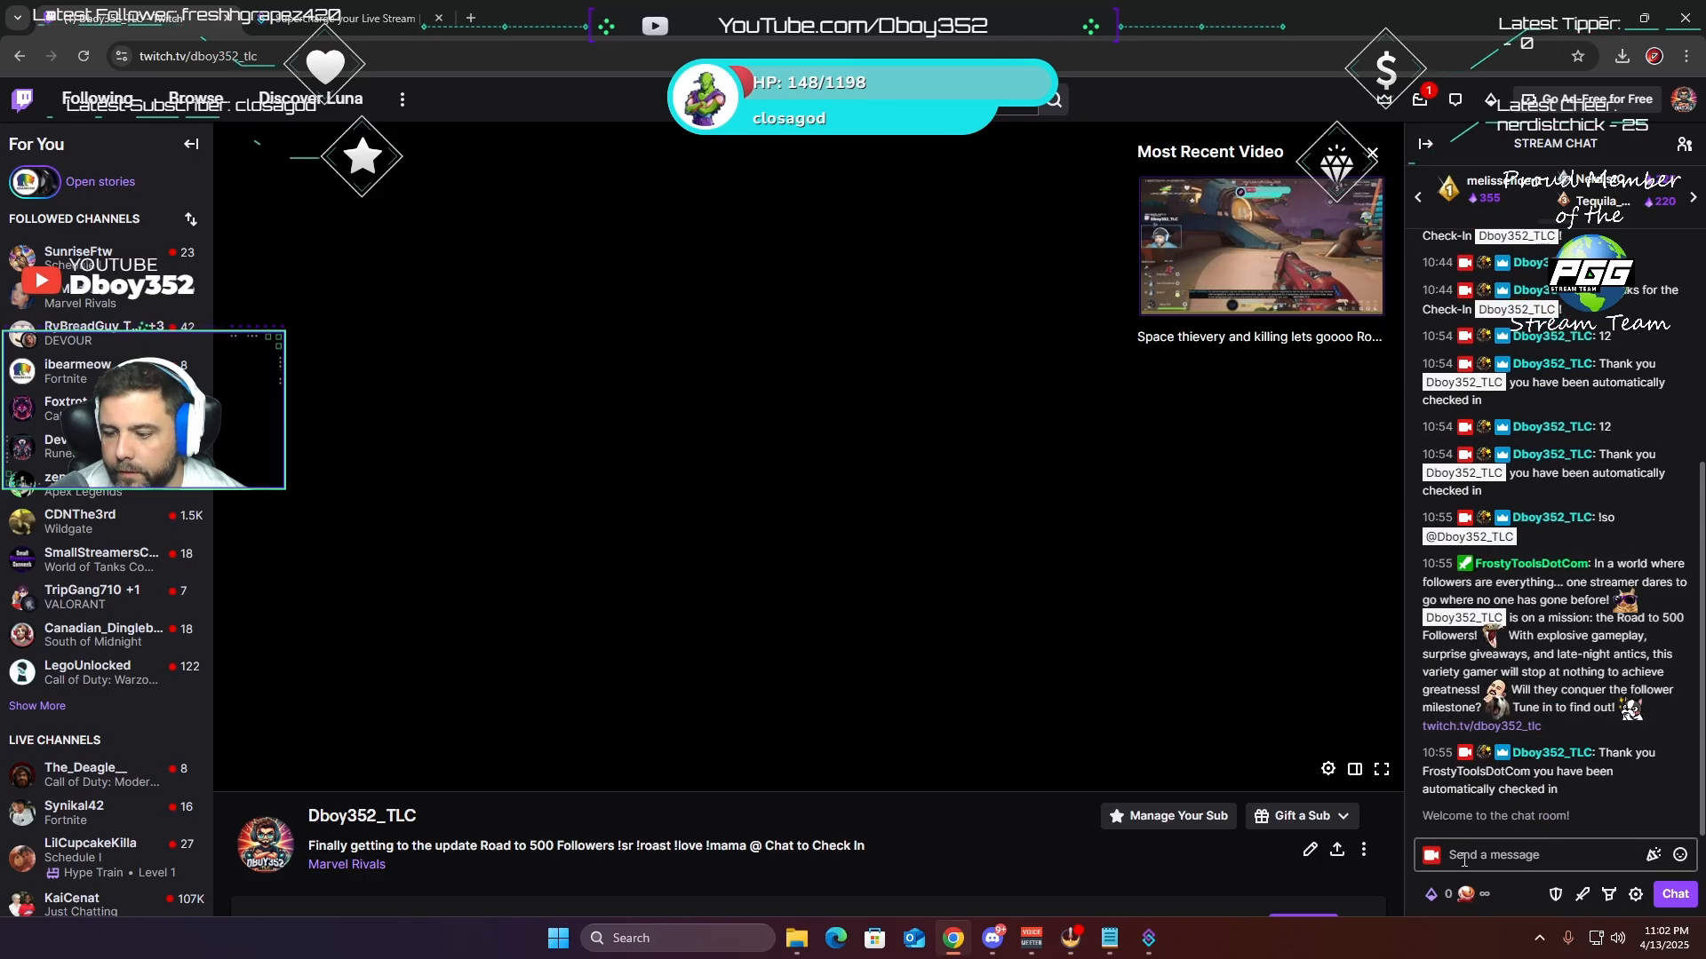
left_click(1464, 893)
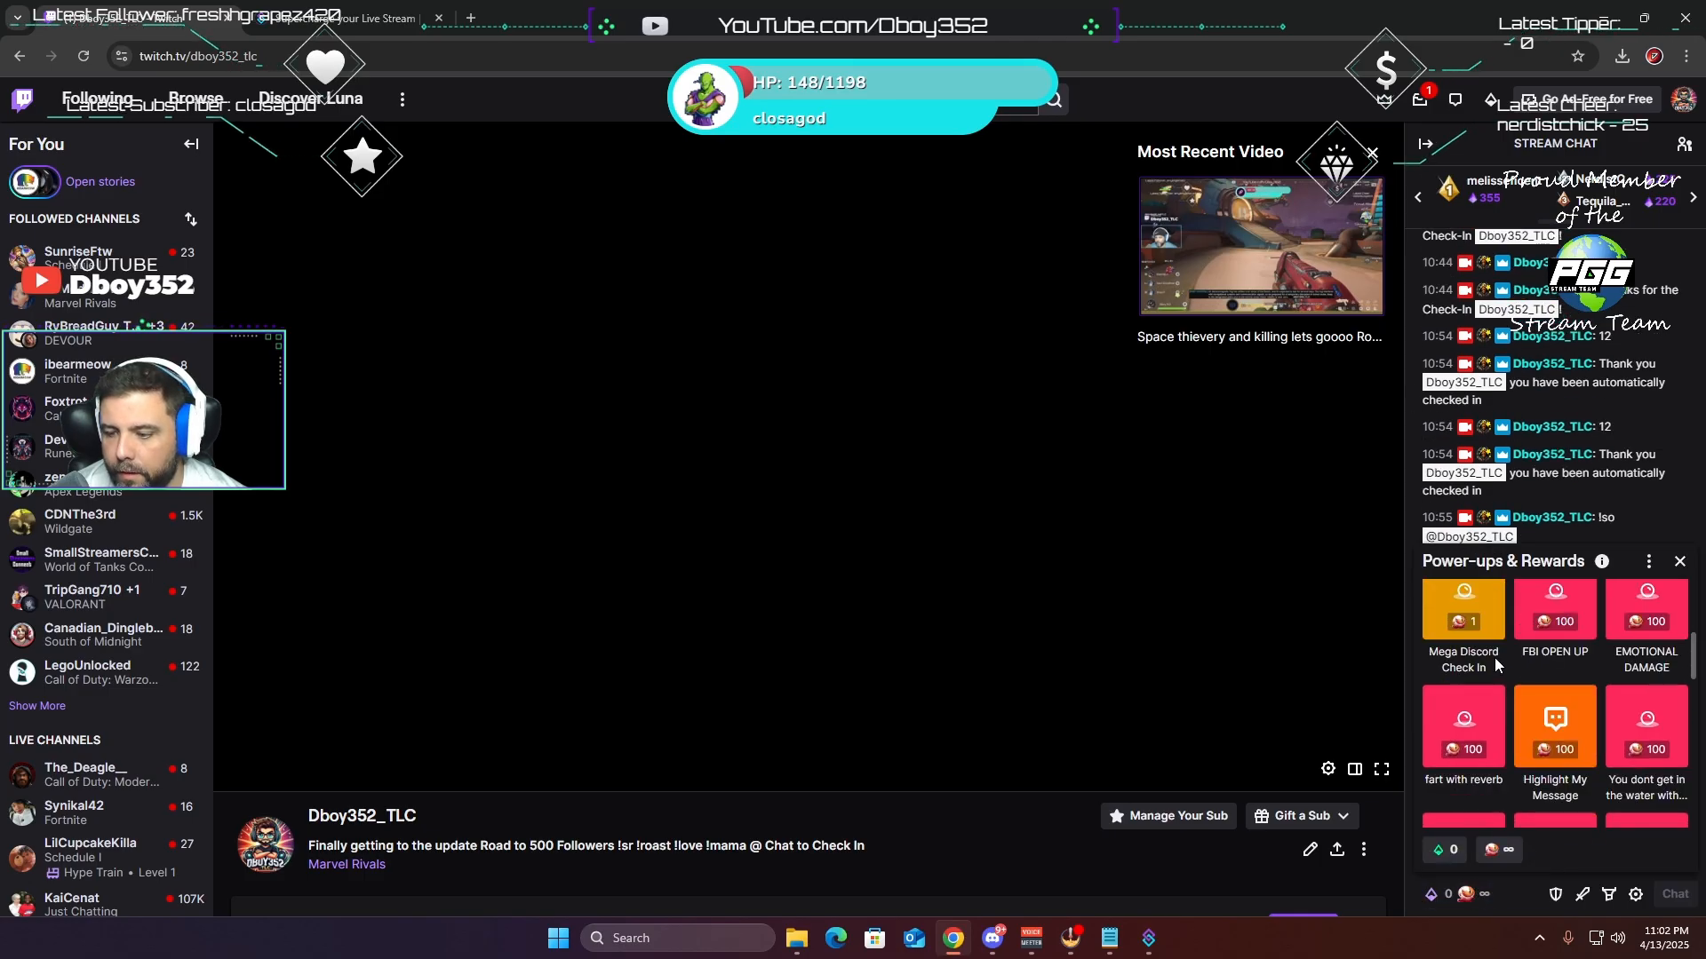
left_click(1466, 622)
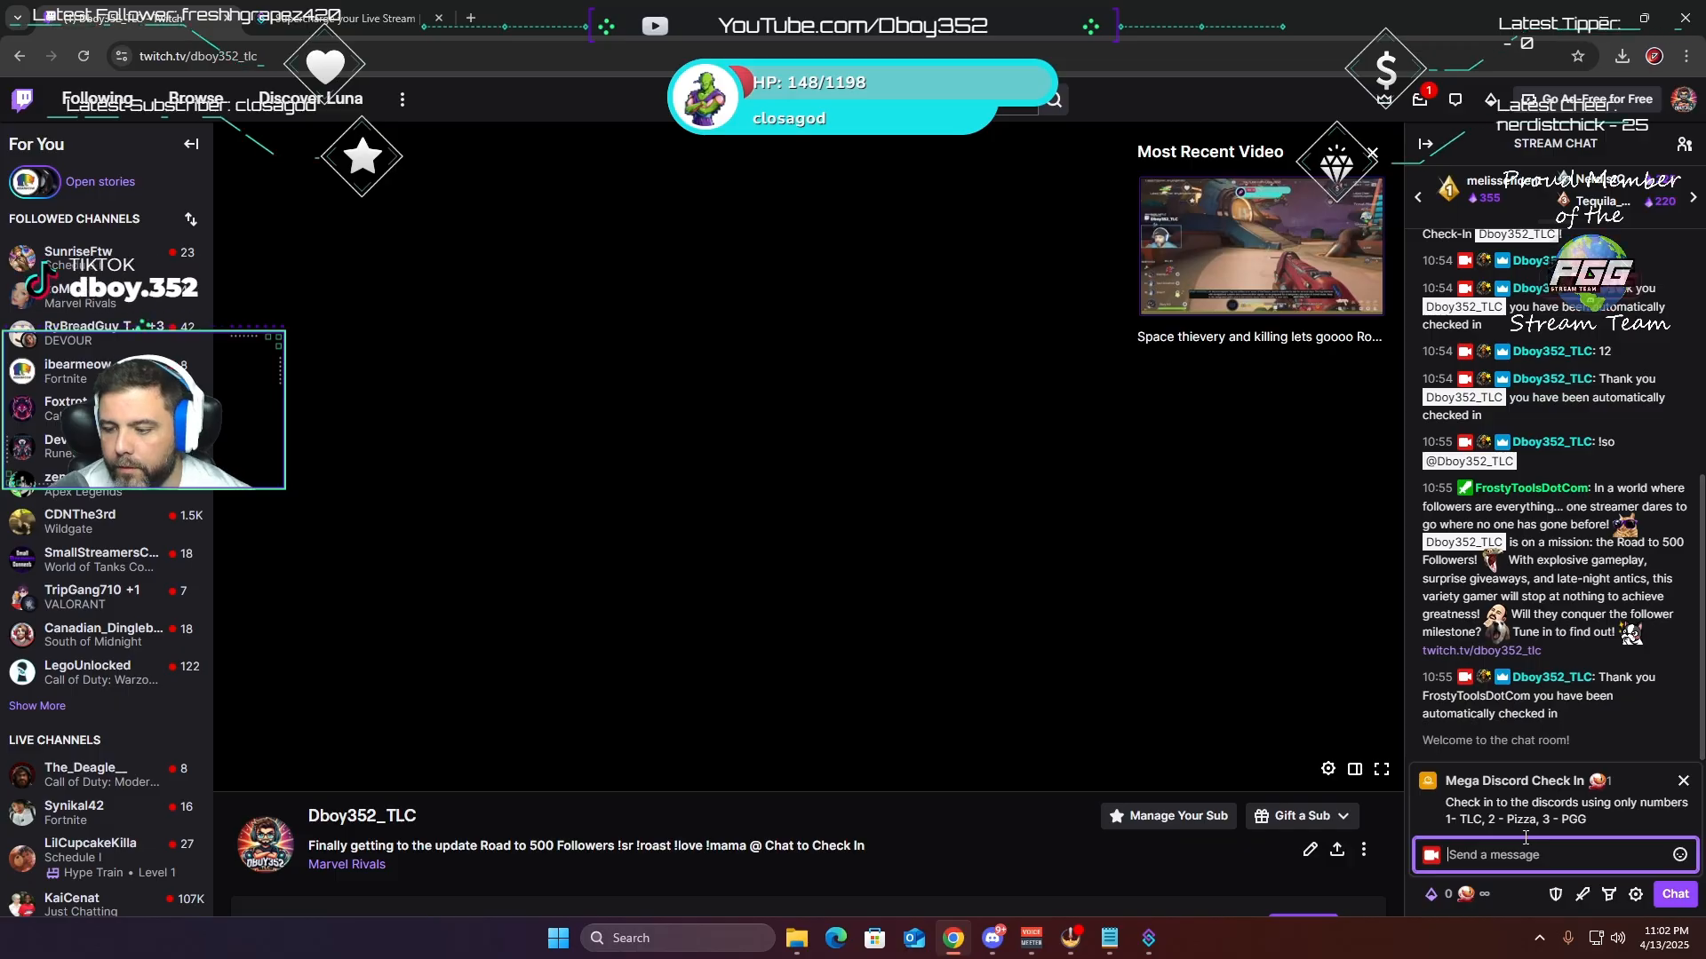
- Examine the contents of tlc, pizza and pgg in the Check Ins folder, closing all open text files and minimizing the folder
left_click(796, 938)
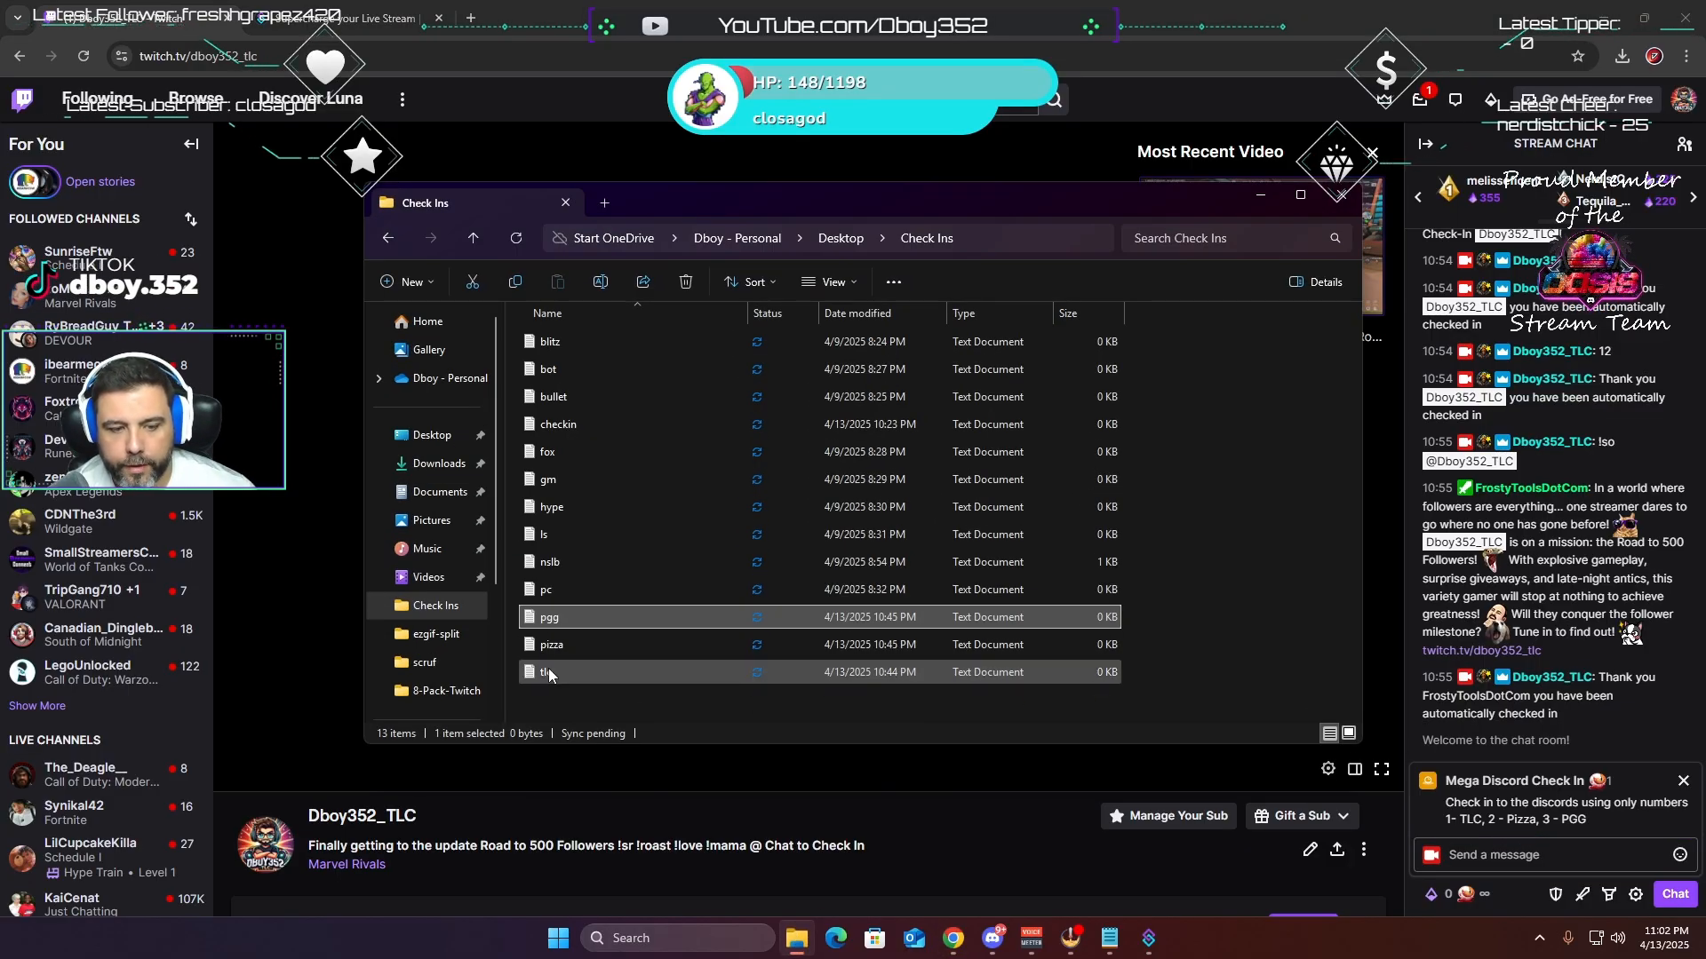
double_click(549, 673)
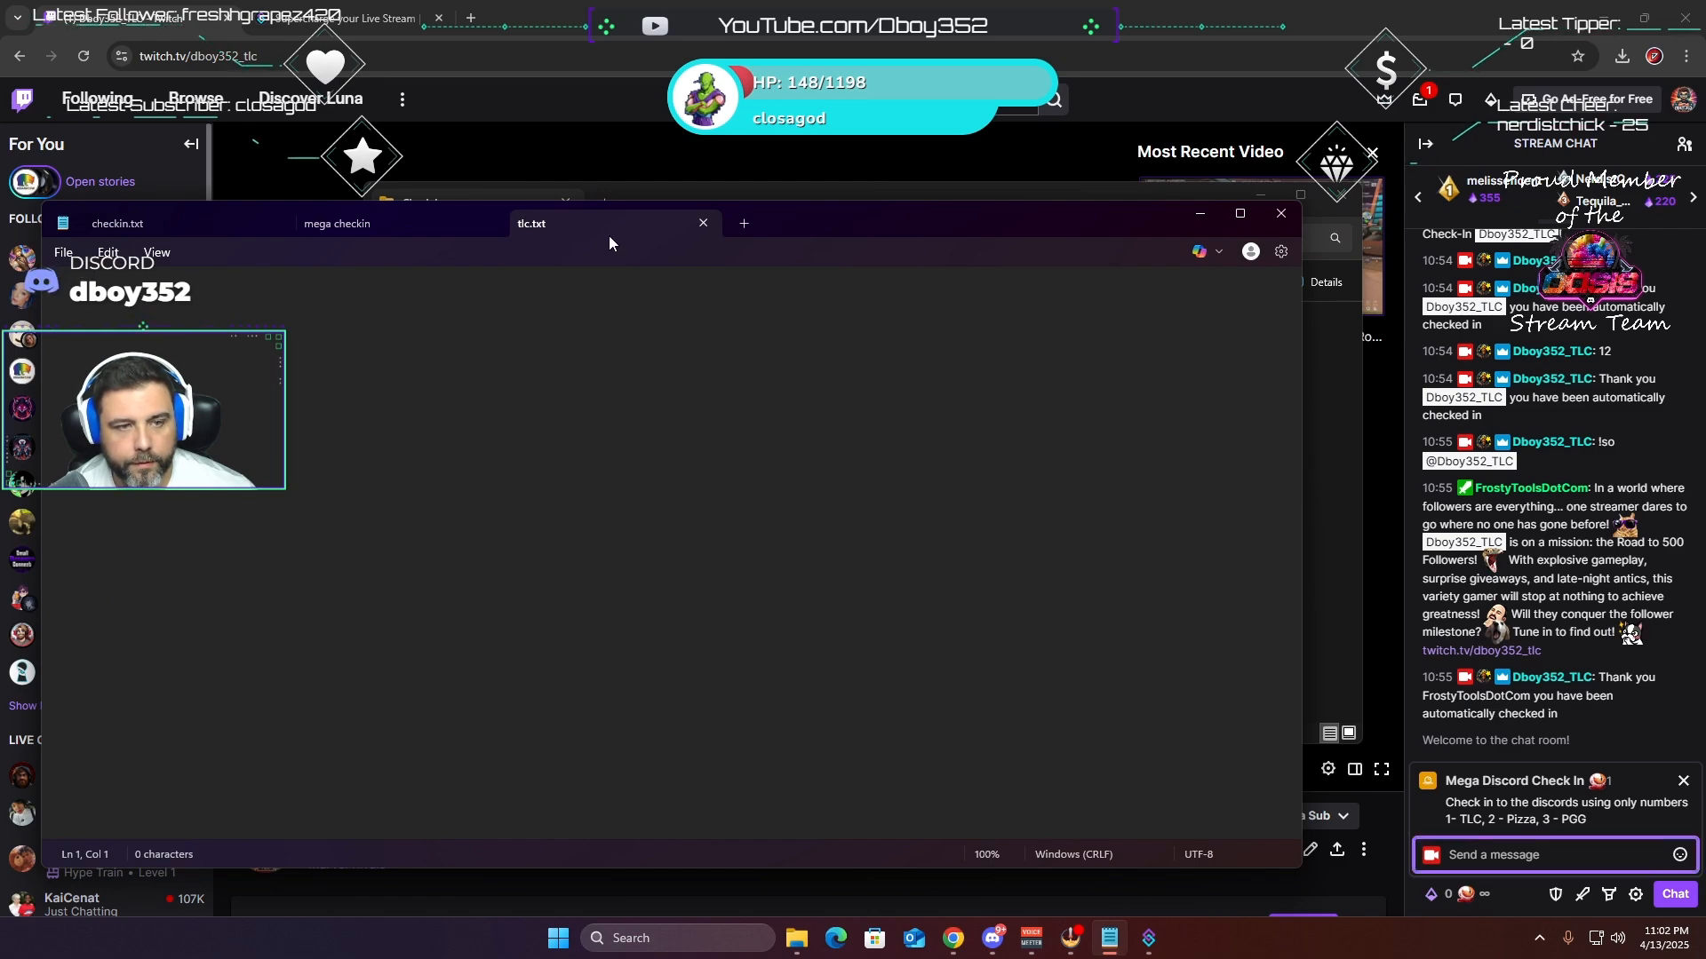
left_click(703, 223)
left_click(491, 227)
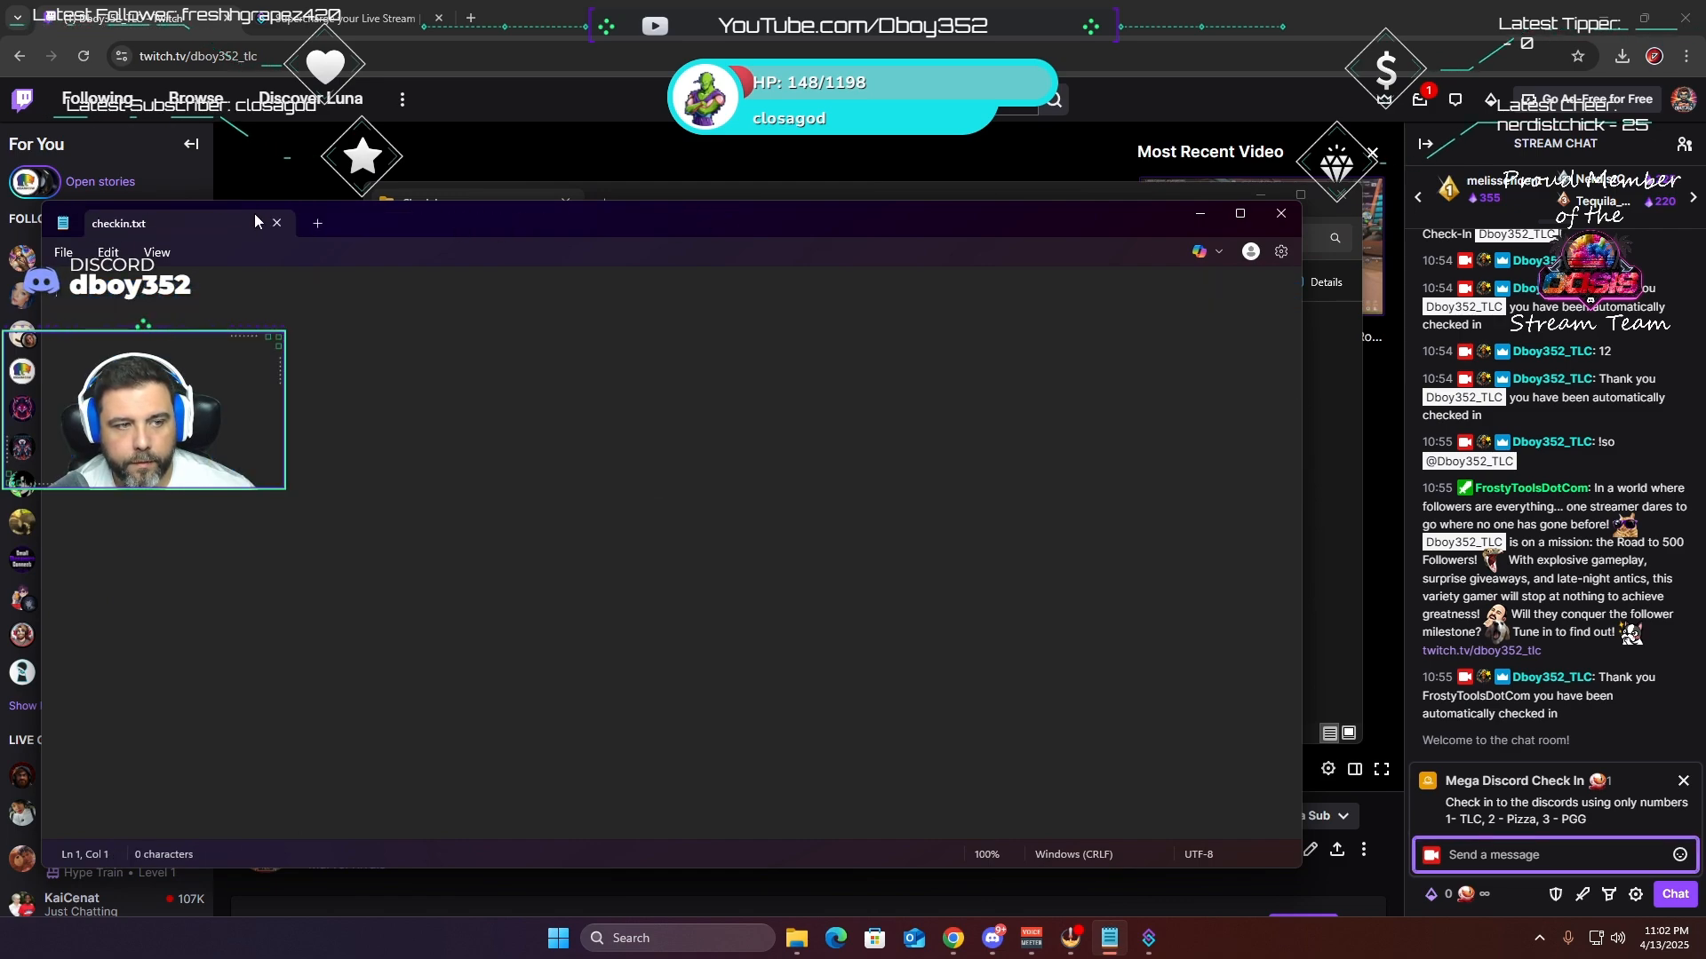
left_click(267, 223)
double_click(558, 646)
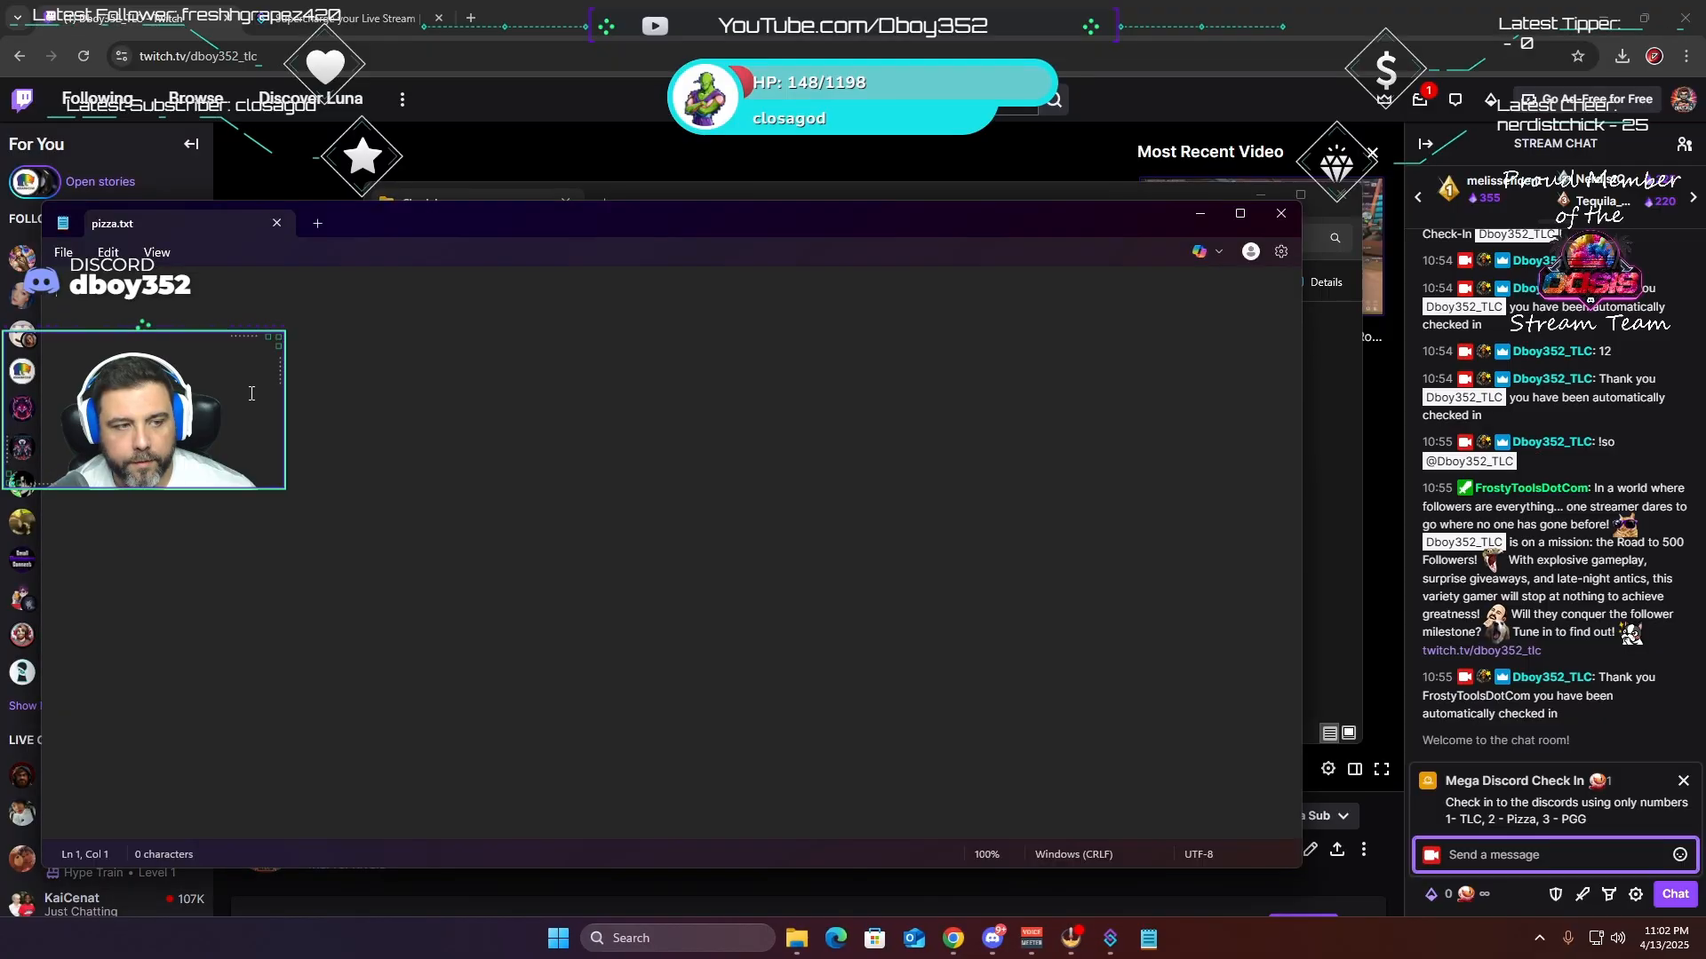
left_click(275, 224)
double_click(553, 619)
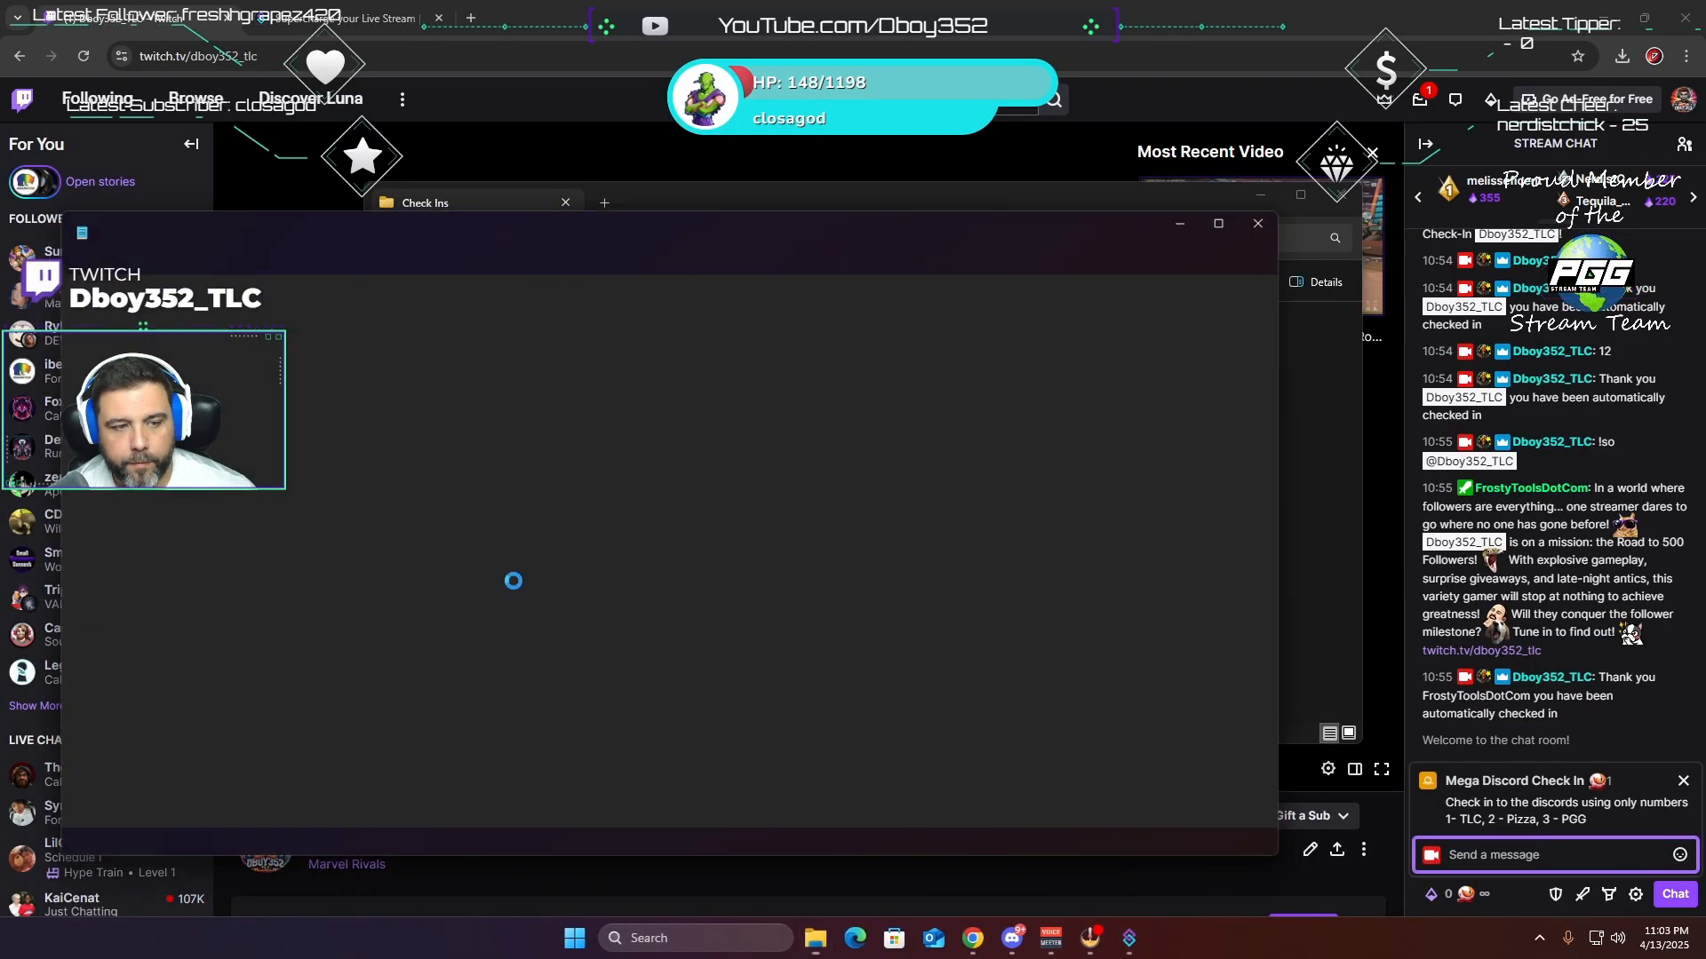
left_click(268, 226)
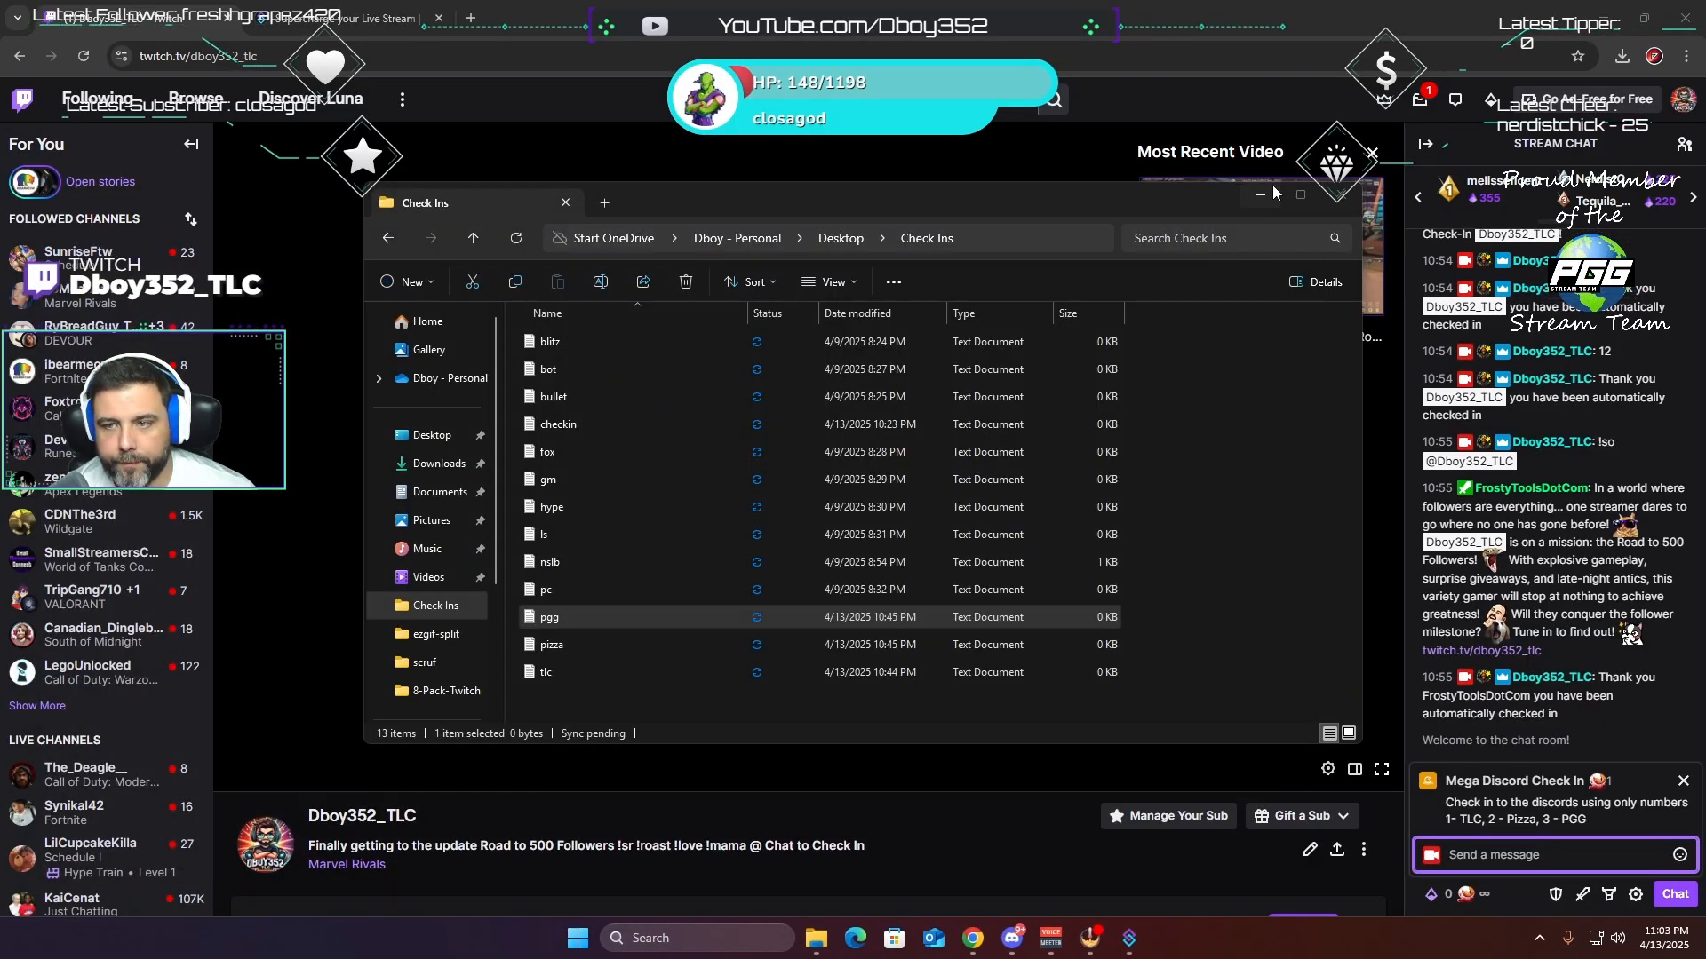
left_click(1262, 193)
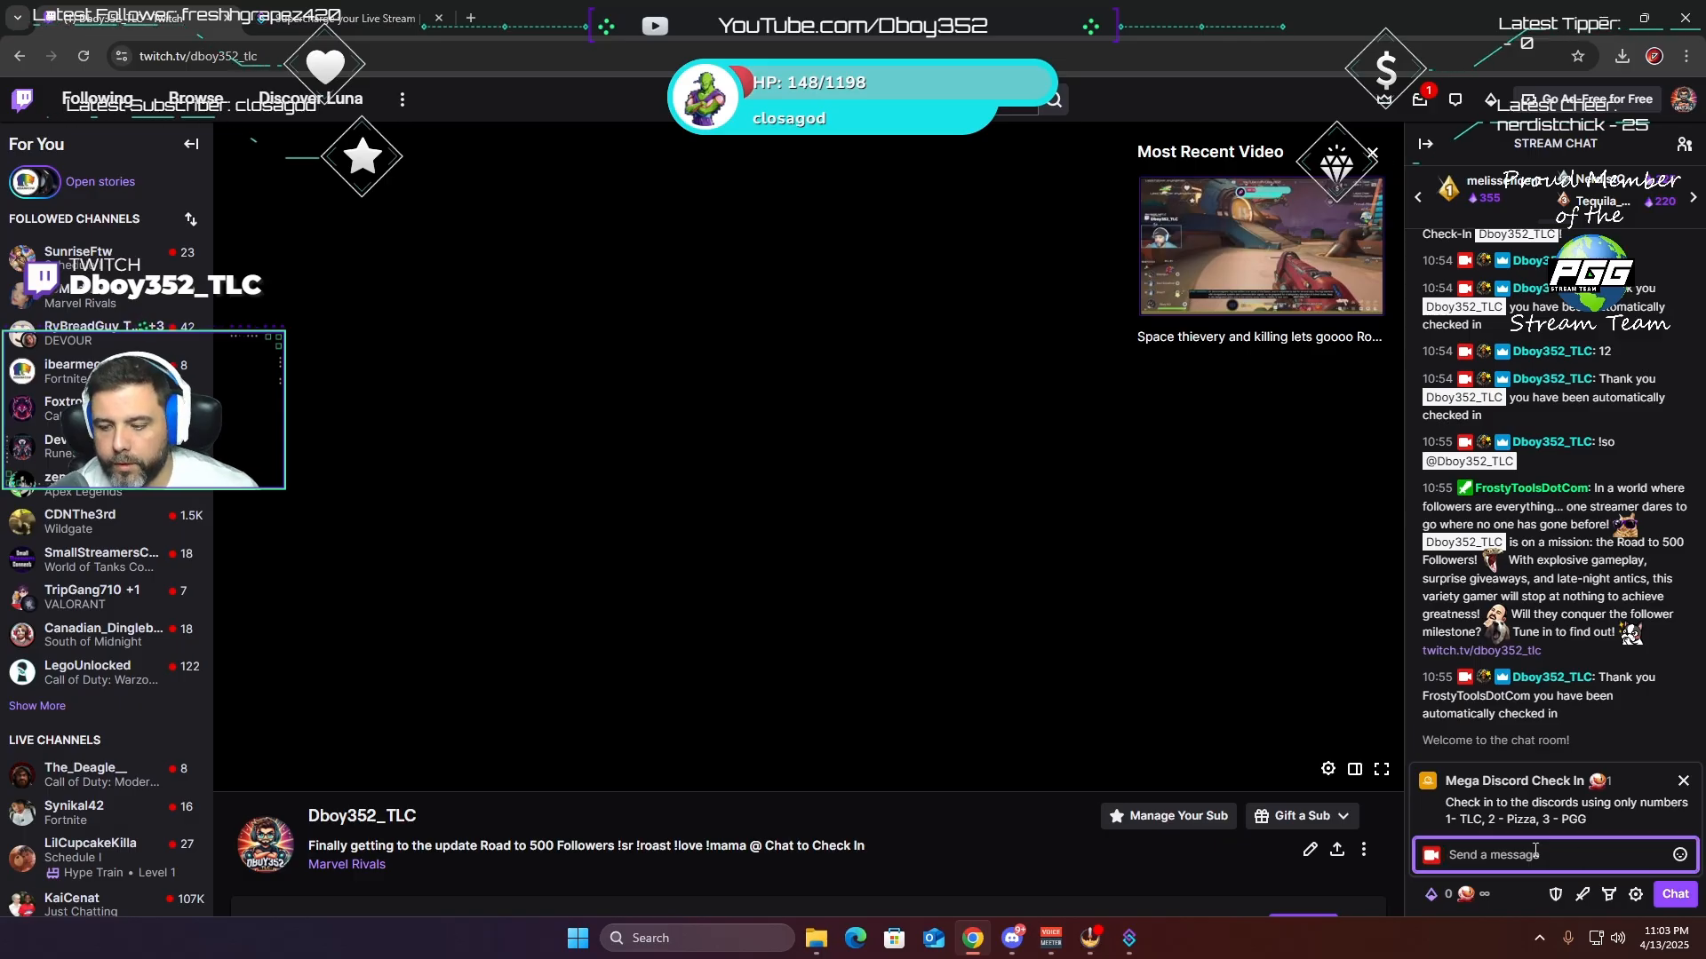
- Redeem the check-in reward with the message "1 2 3" and open tlc.txt from the Check Ins folder to inspect its entry
type("1 2 3")
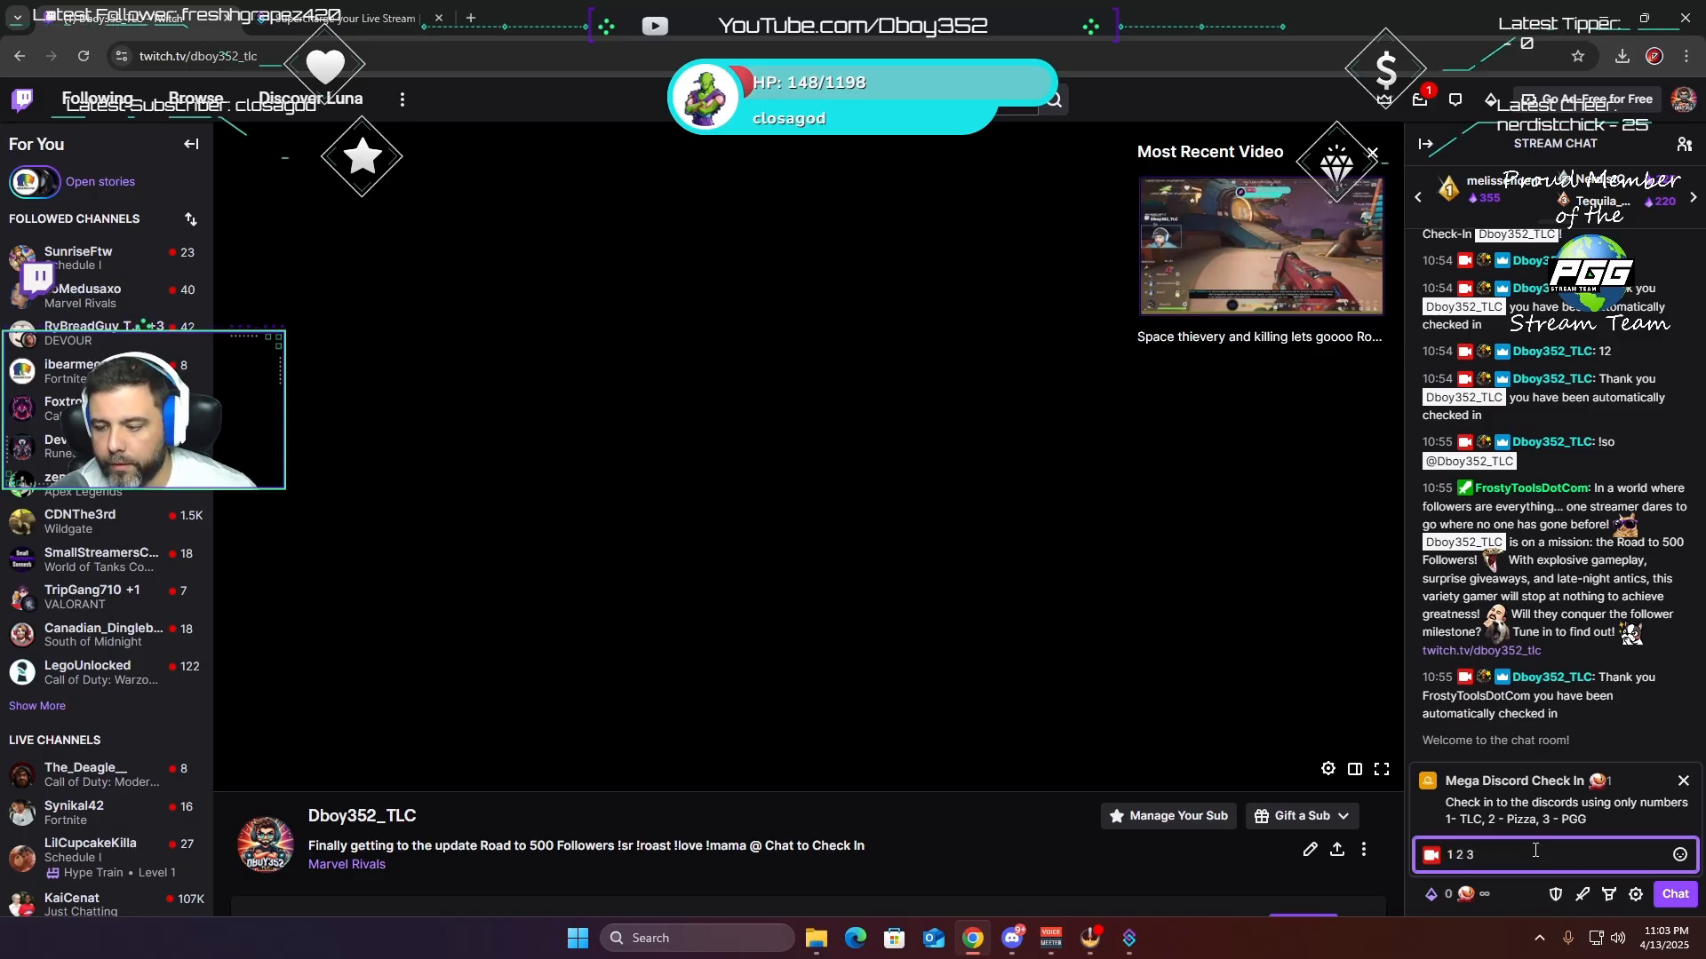
key("Return")
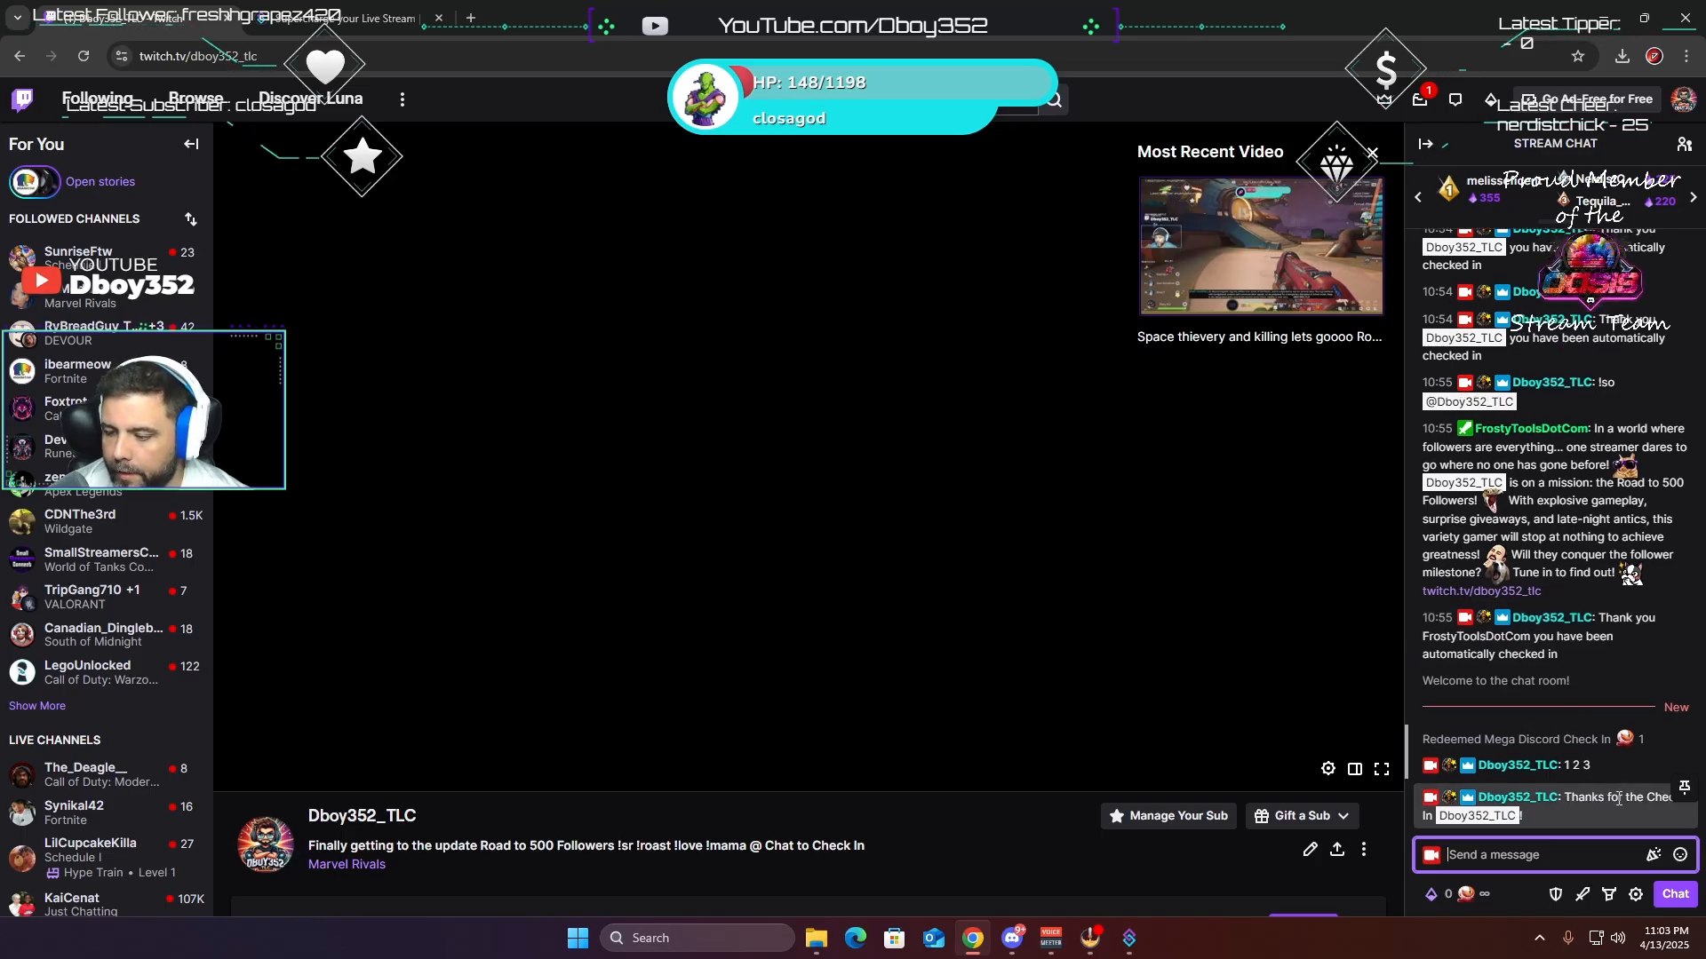
left_click(821, 949)
double_click(574, 672)
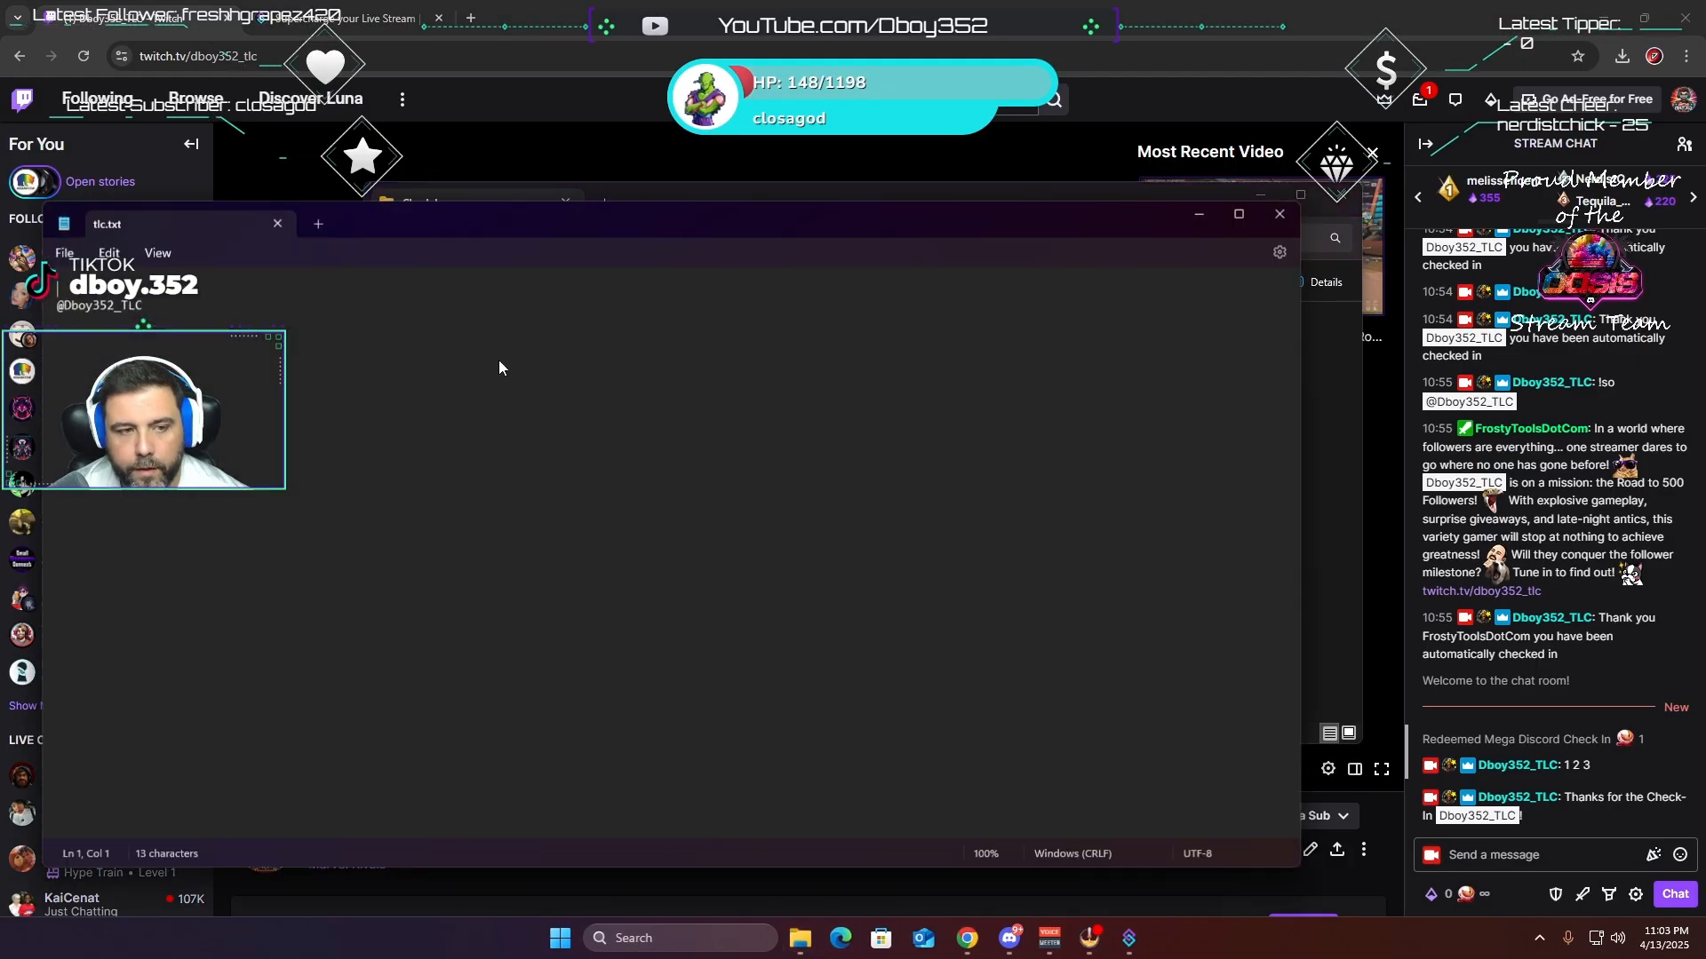
left_click_drag(372, 217, 1036, 249)
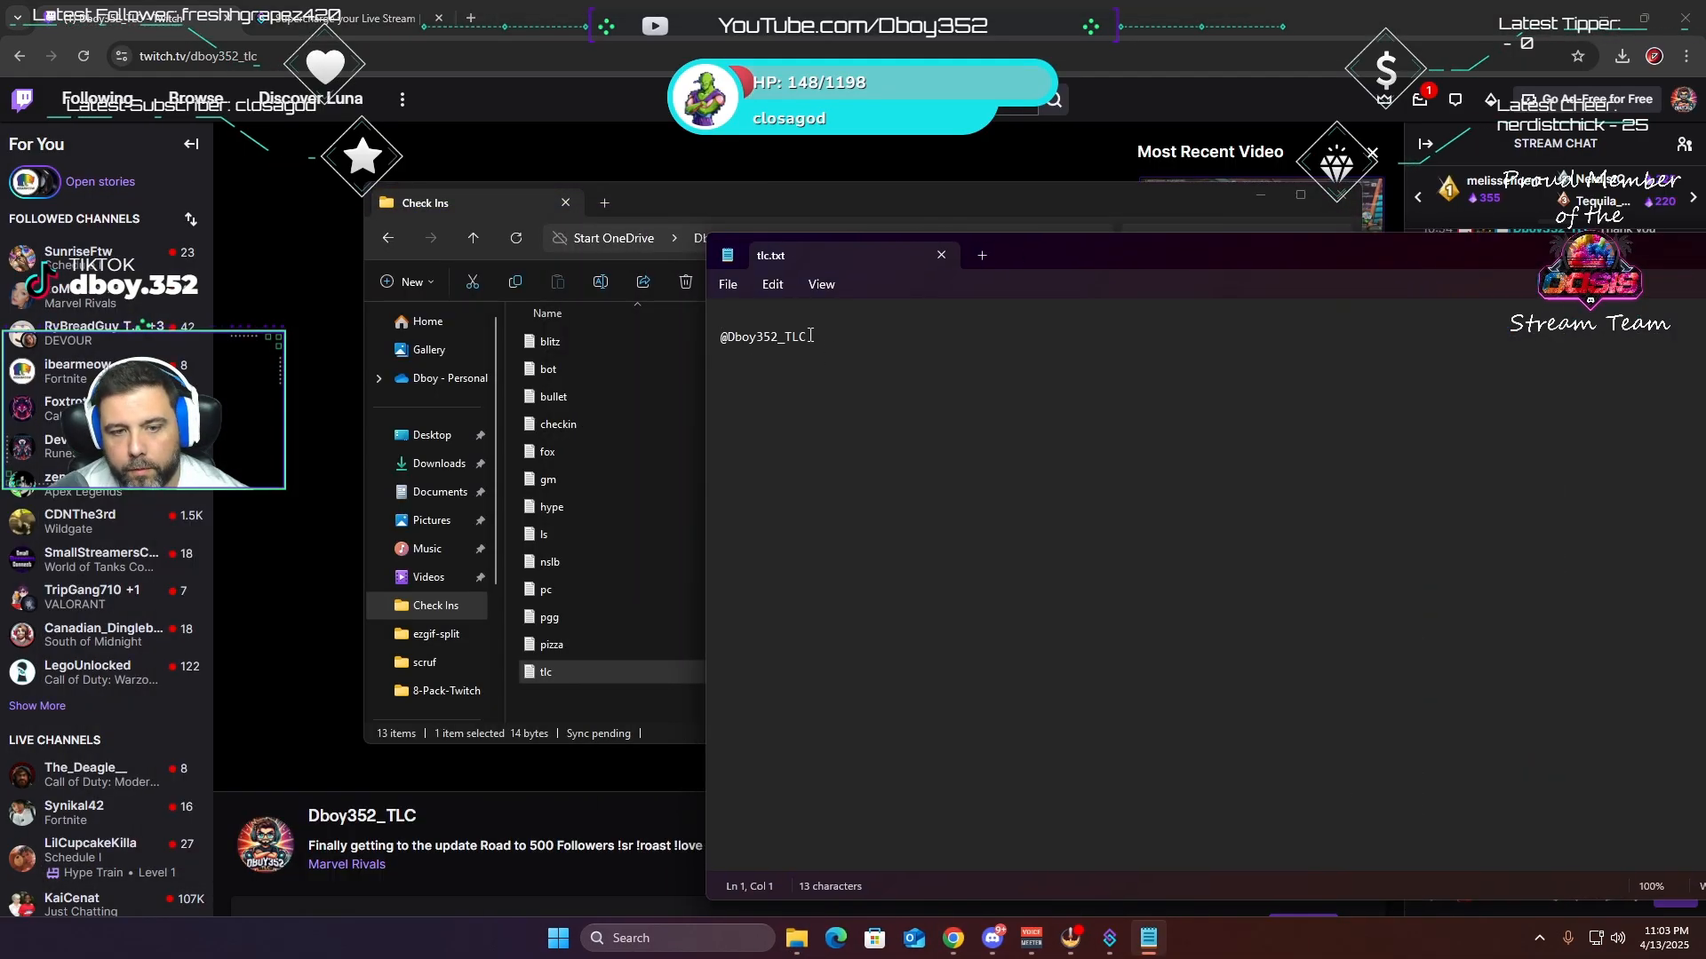
- Delete all text in tlc.txt, save the emptied file and close it
key("ctrl+a")
key("BackSpace")
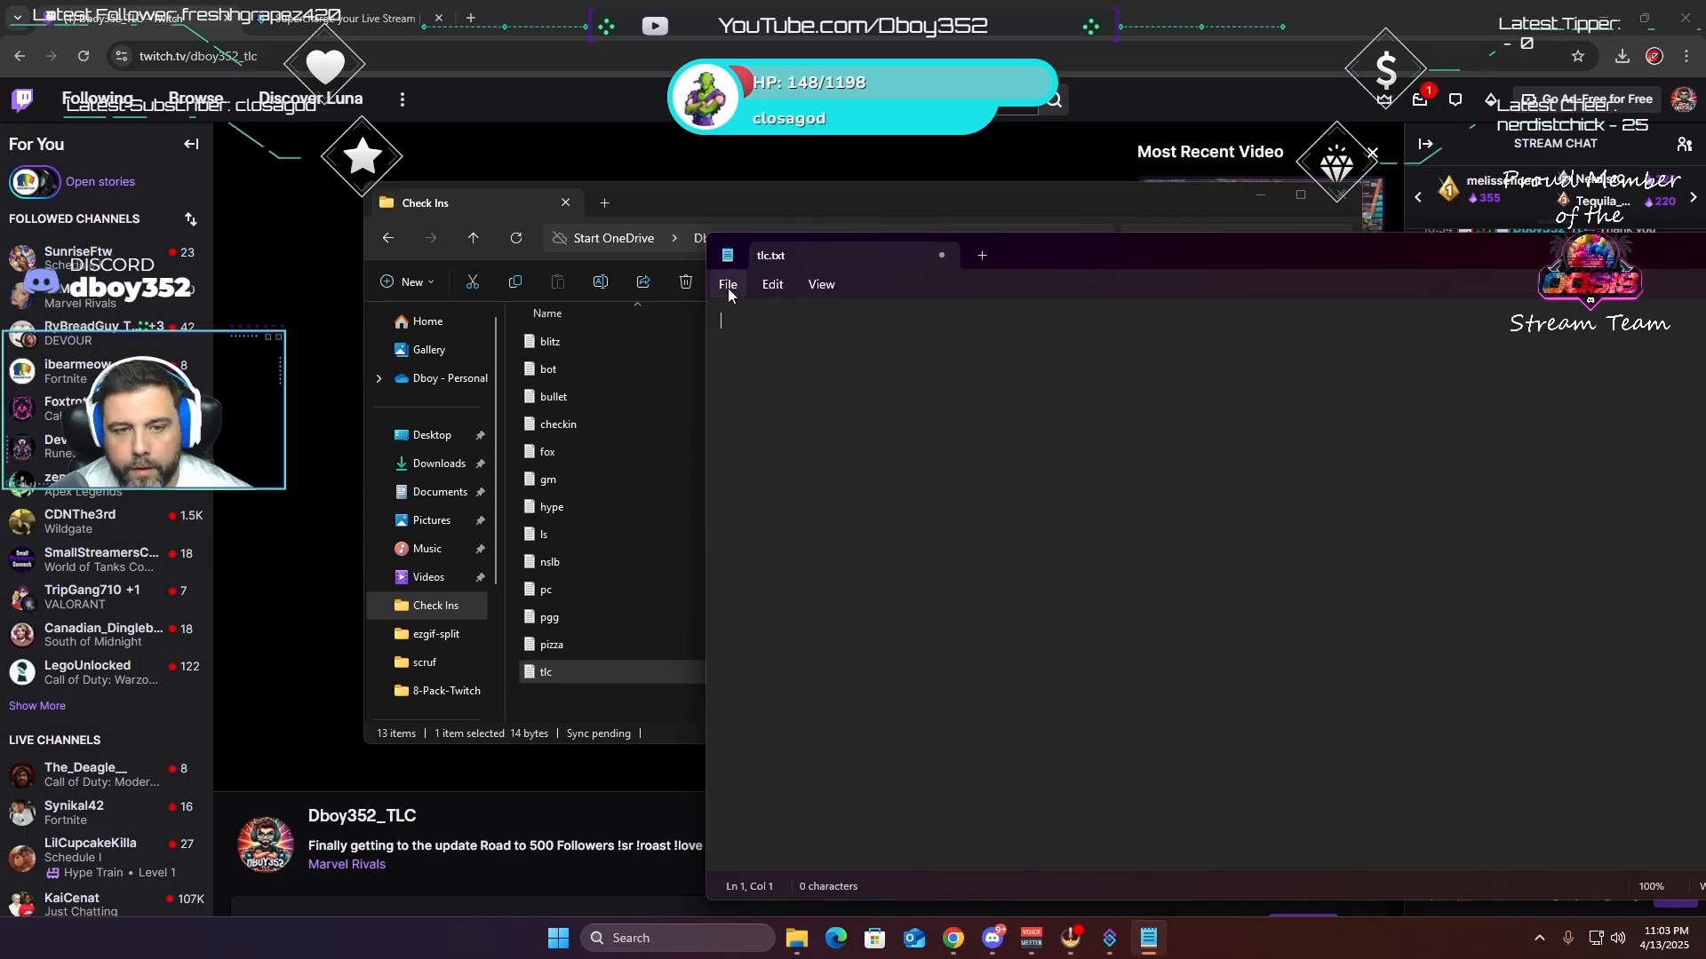
left_click(728, 284)
left_click(748, 435)
left_click(942, 255)
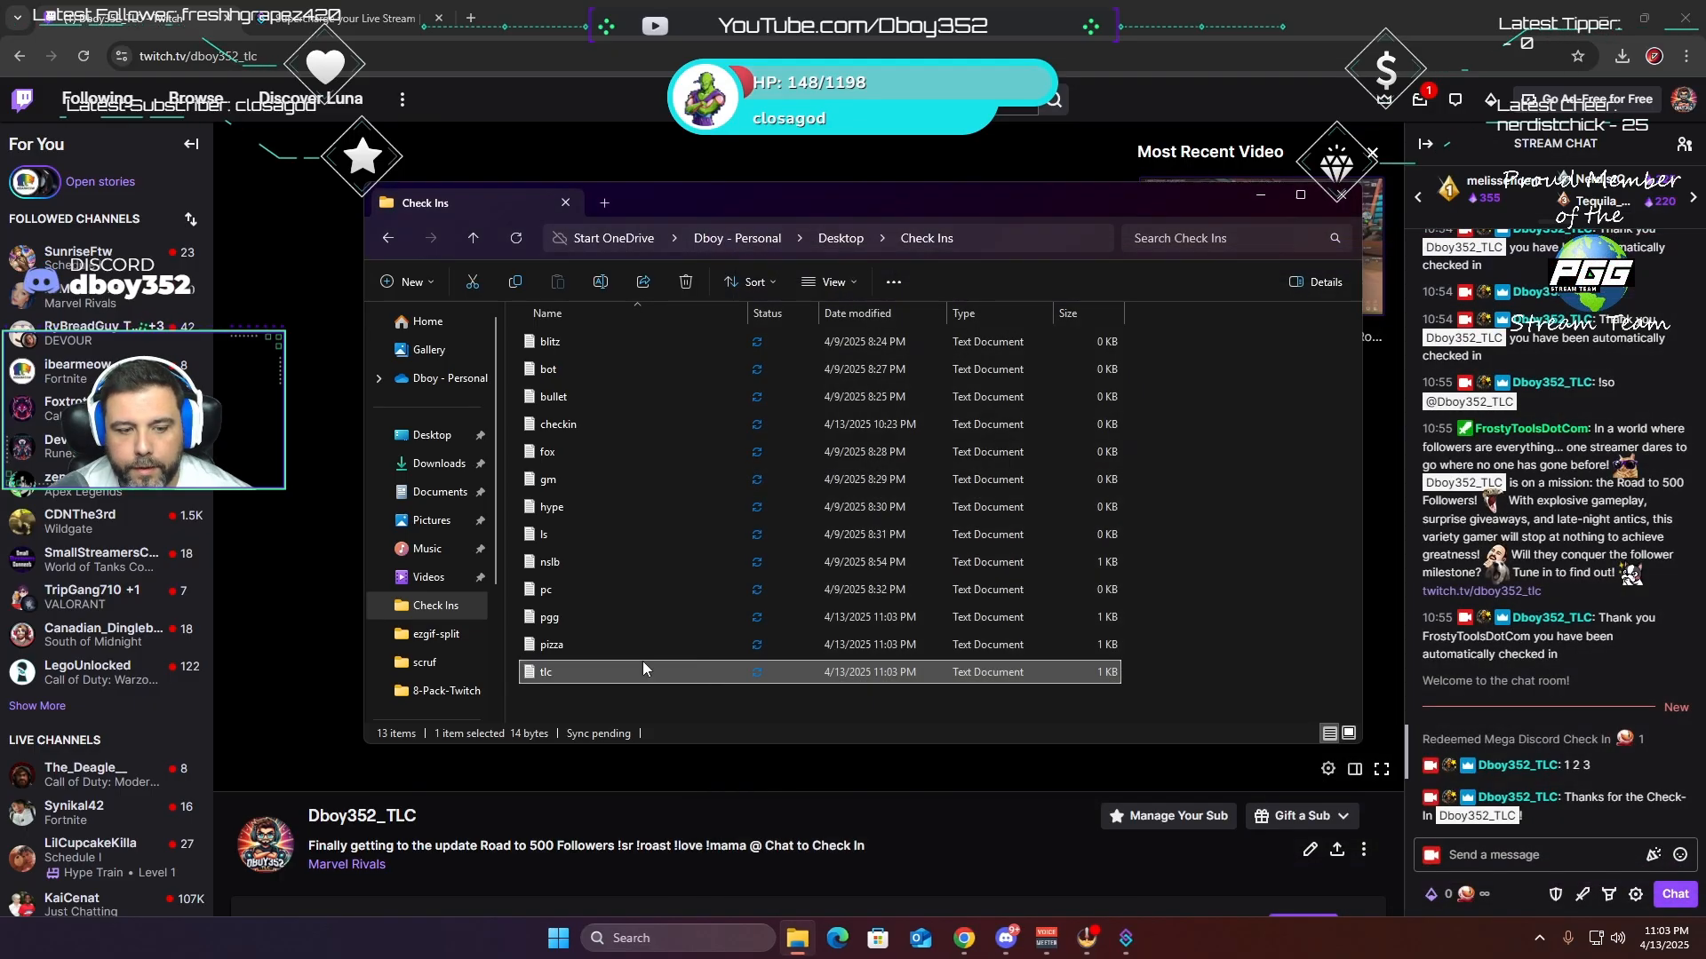
- Open pizza.txt from the Check Ins folder, clear its contents, save and close it
double_click(573, 642)
key("ctrl+a")
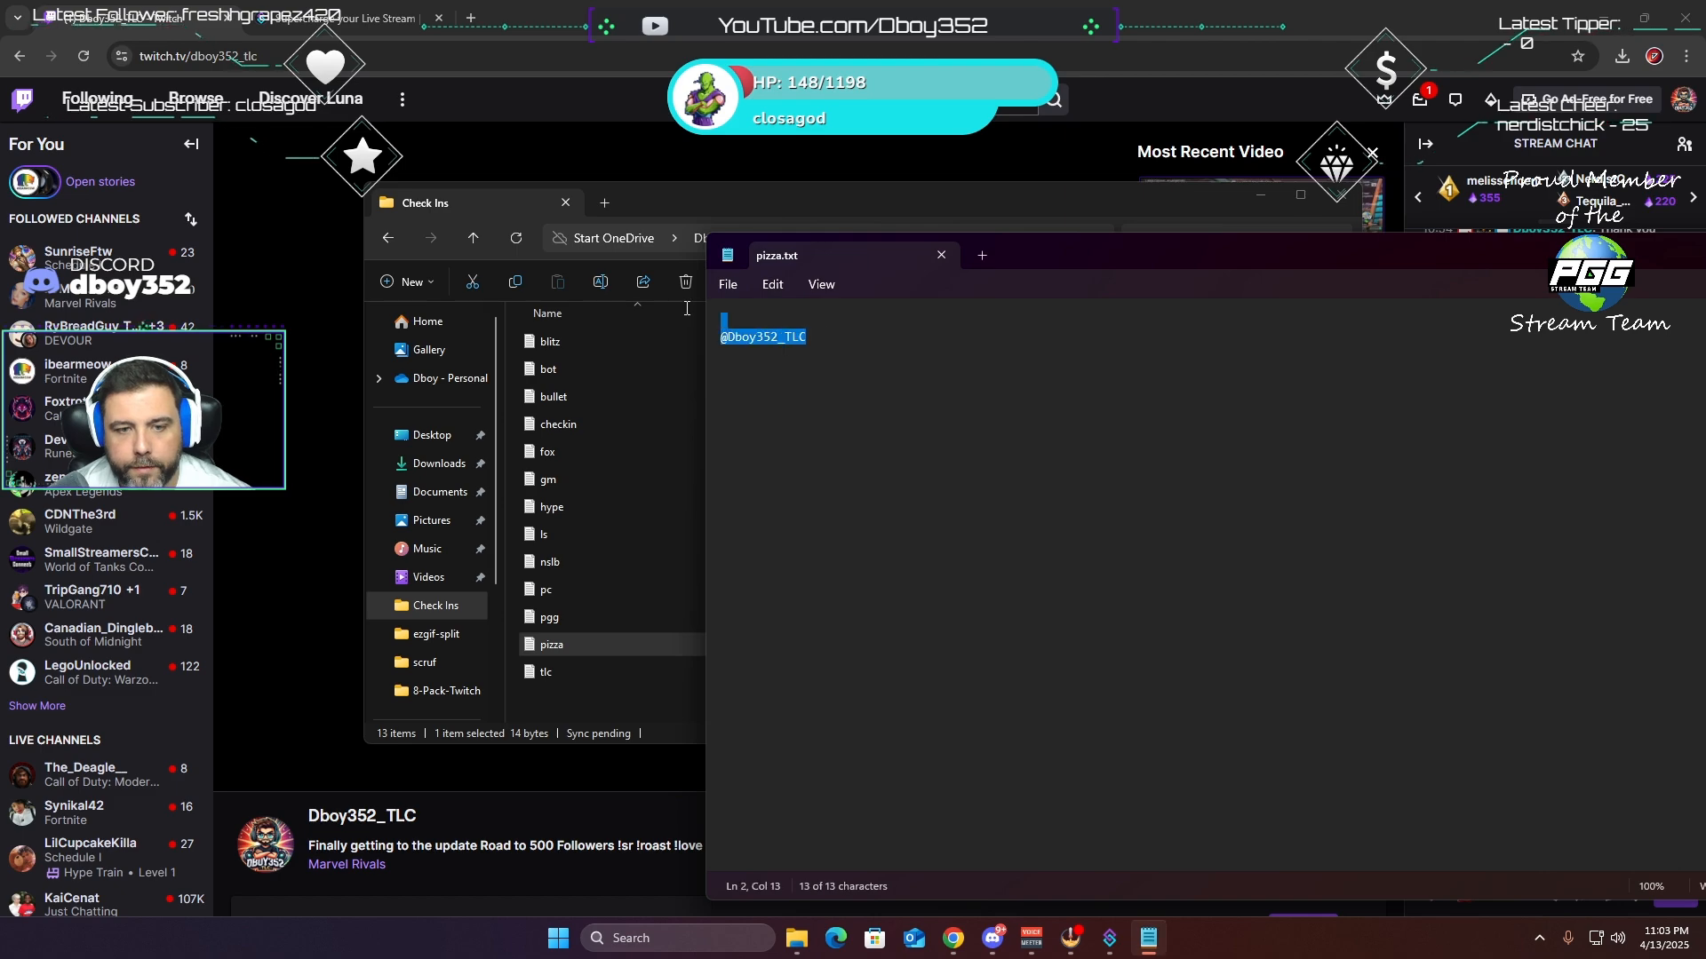
key("BackSpace")
left_click(729, 291)
left_click(759, 439)
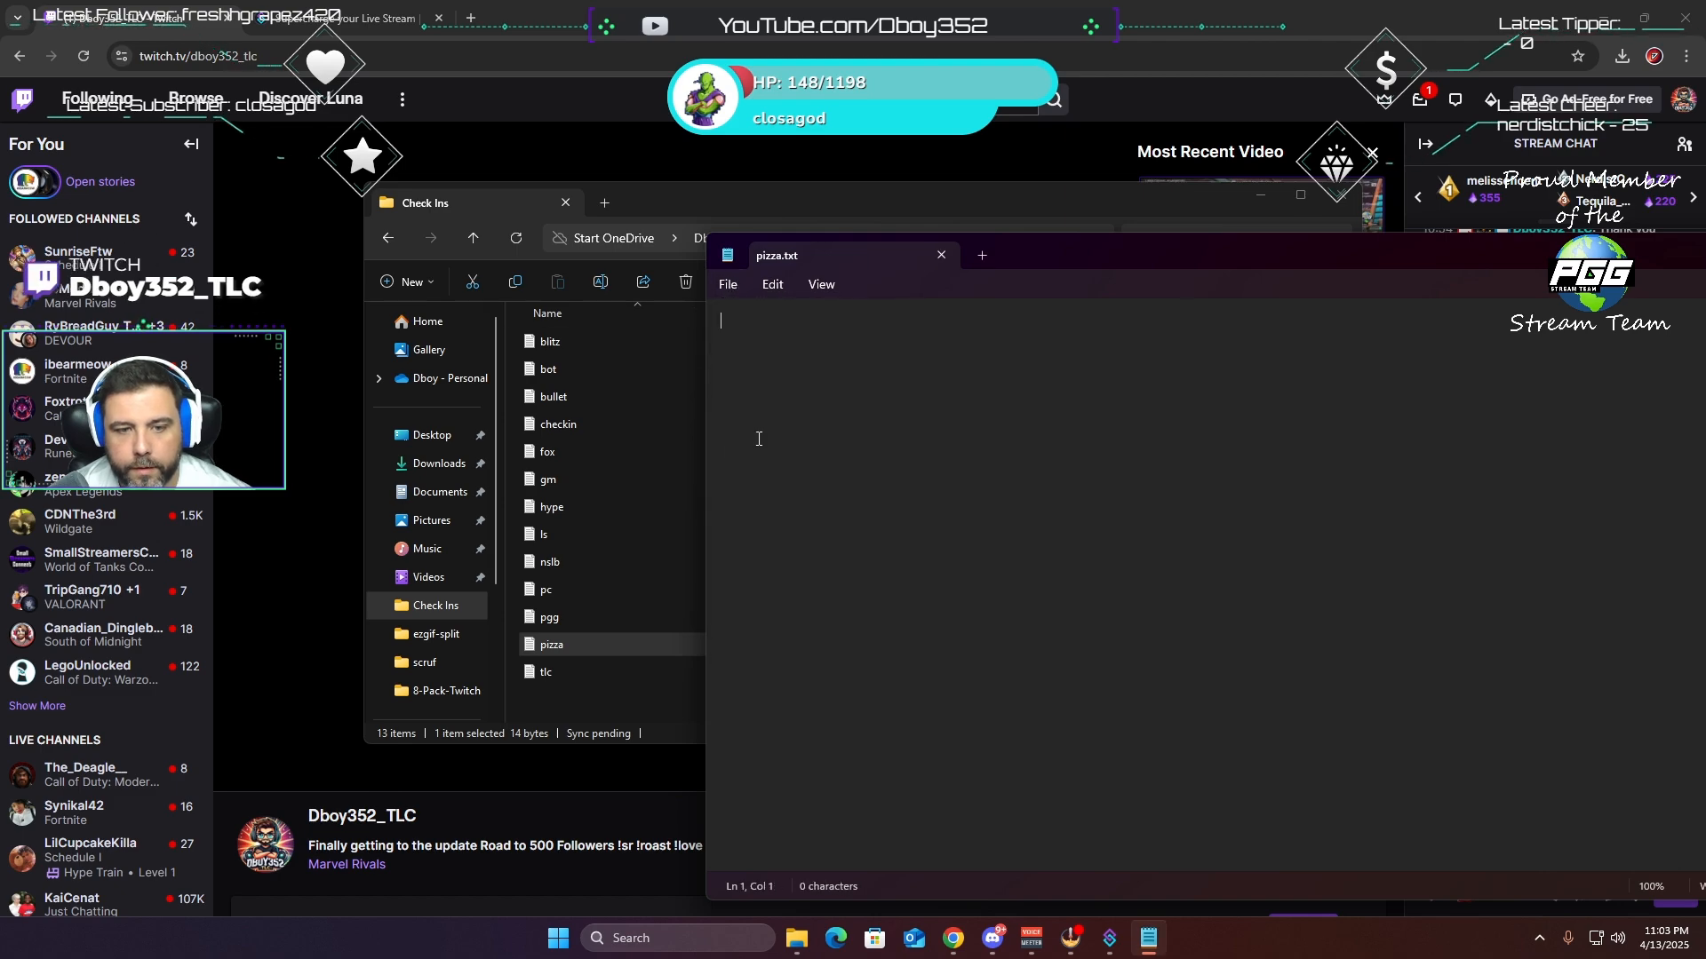
left_click(940, 255)
- Open pgg.txt from the Check Ins folder, clear its contents, save and close it
double_click(550, 616)
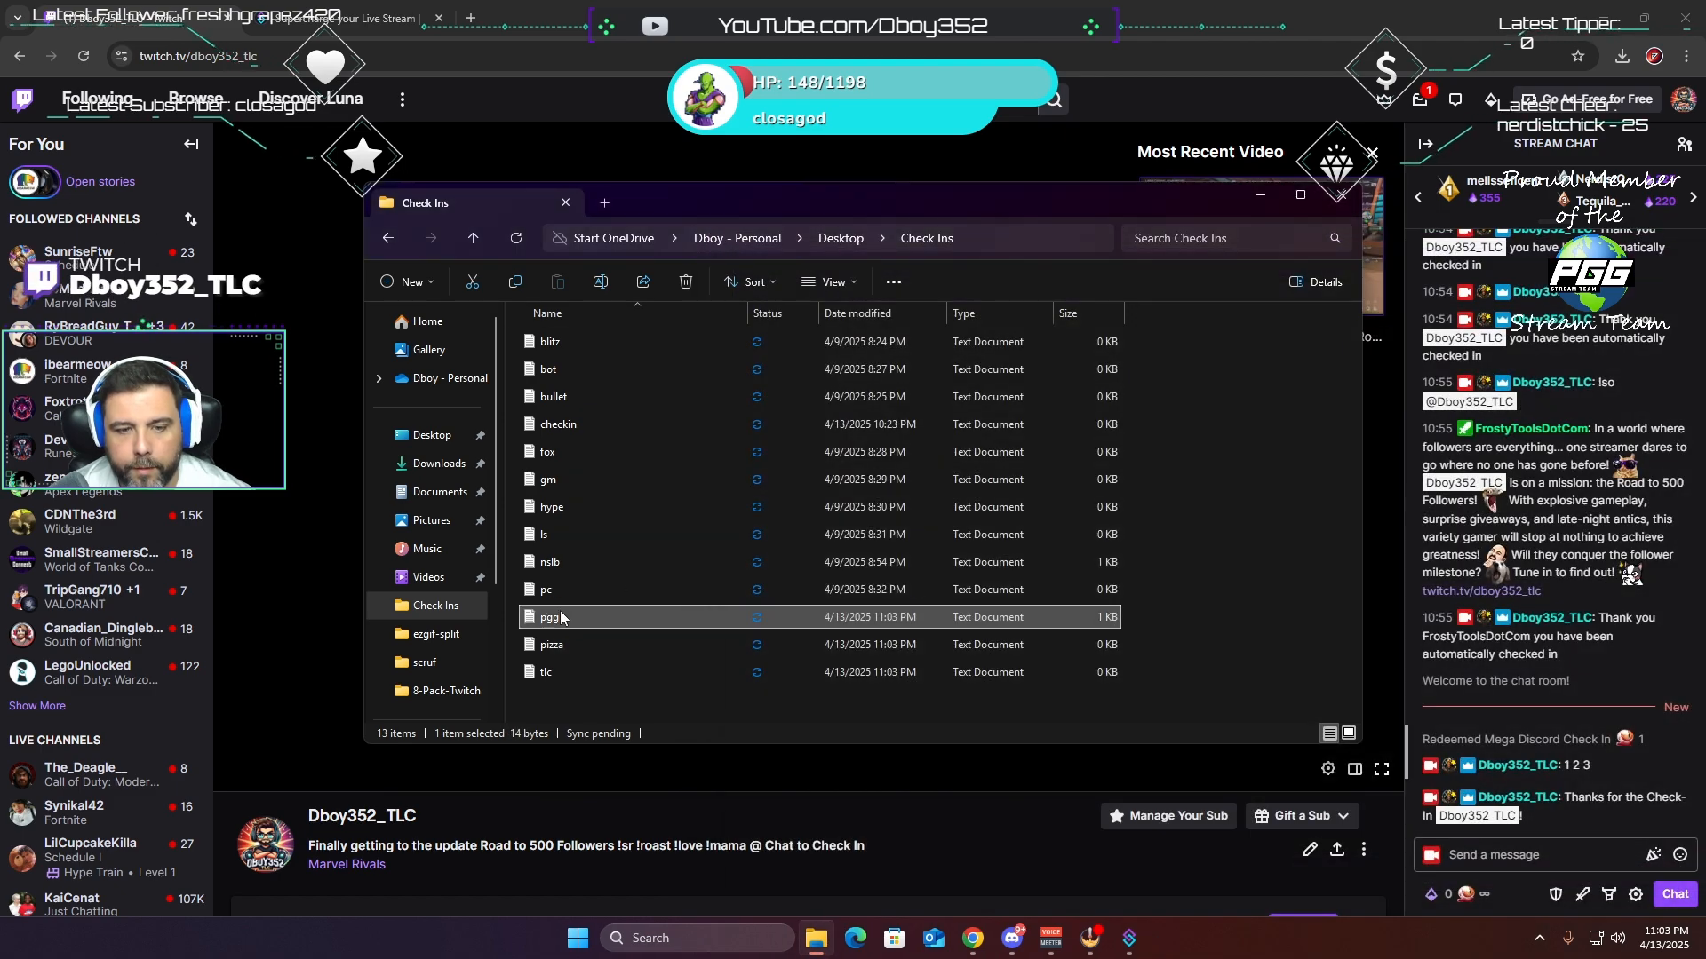
key("ctrl+a")
key("BackSpace")
left_click(728, 284)
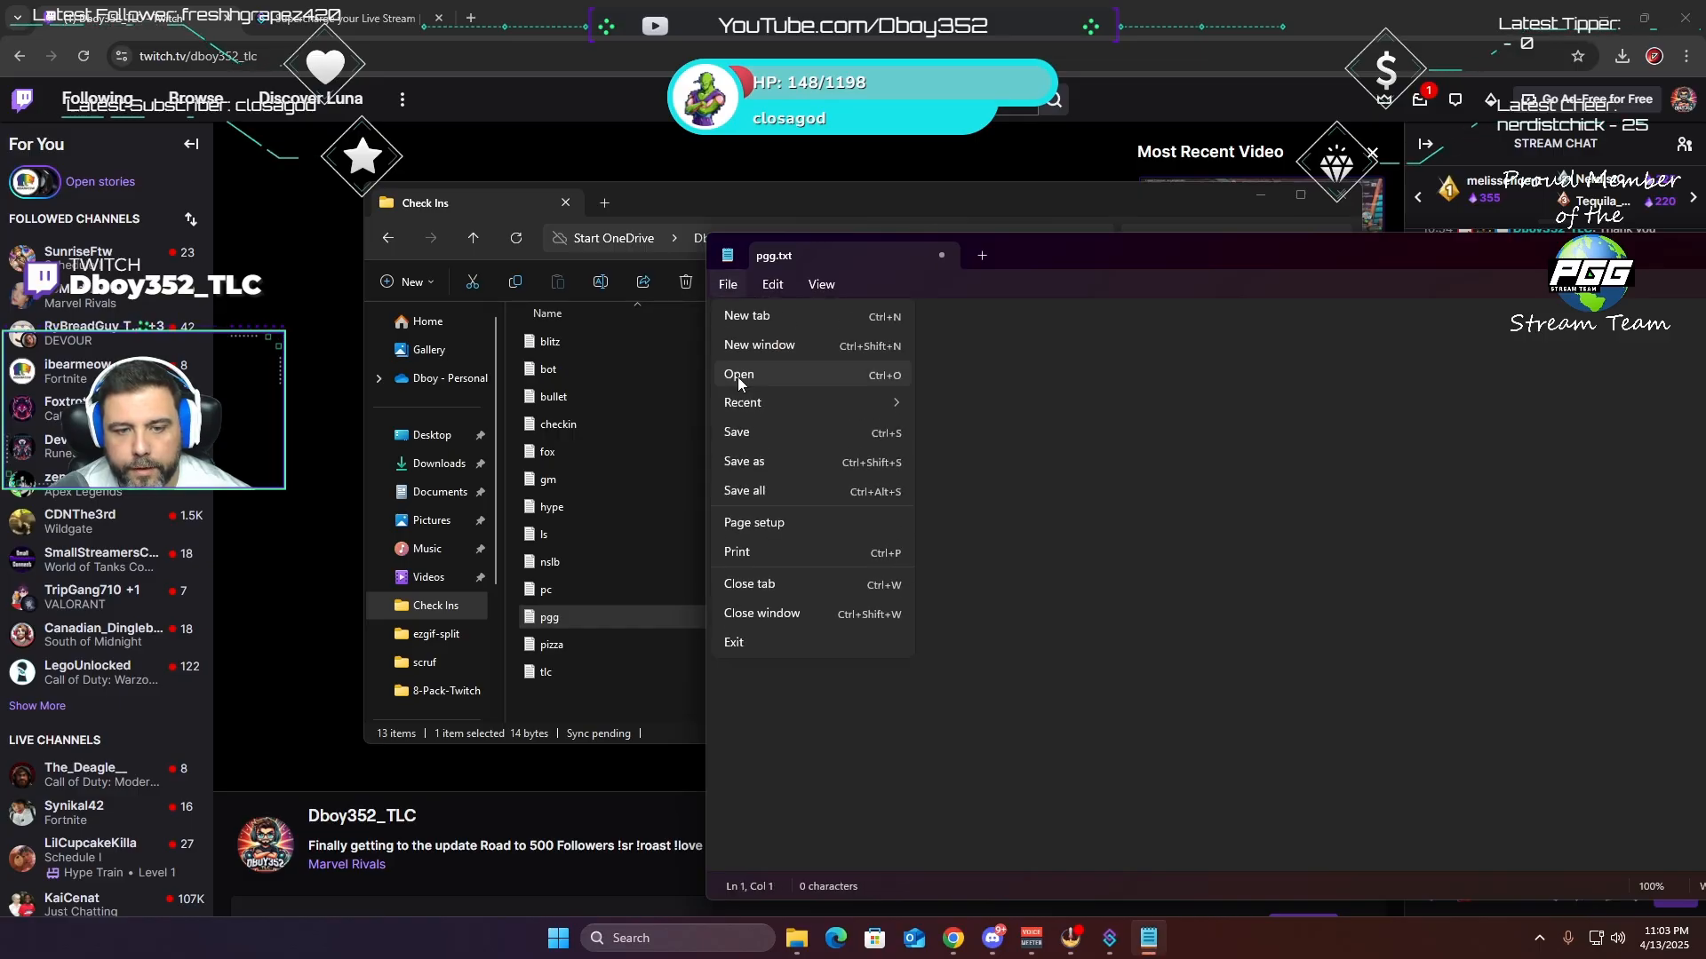
left_click(745, 440)
left_click(942, 255)
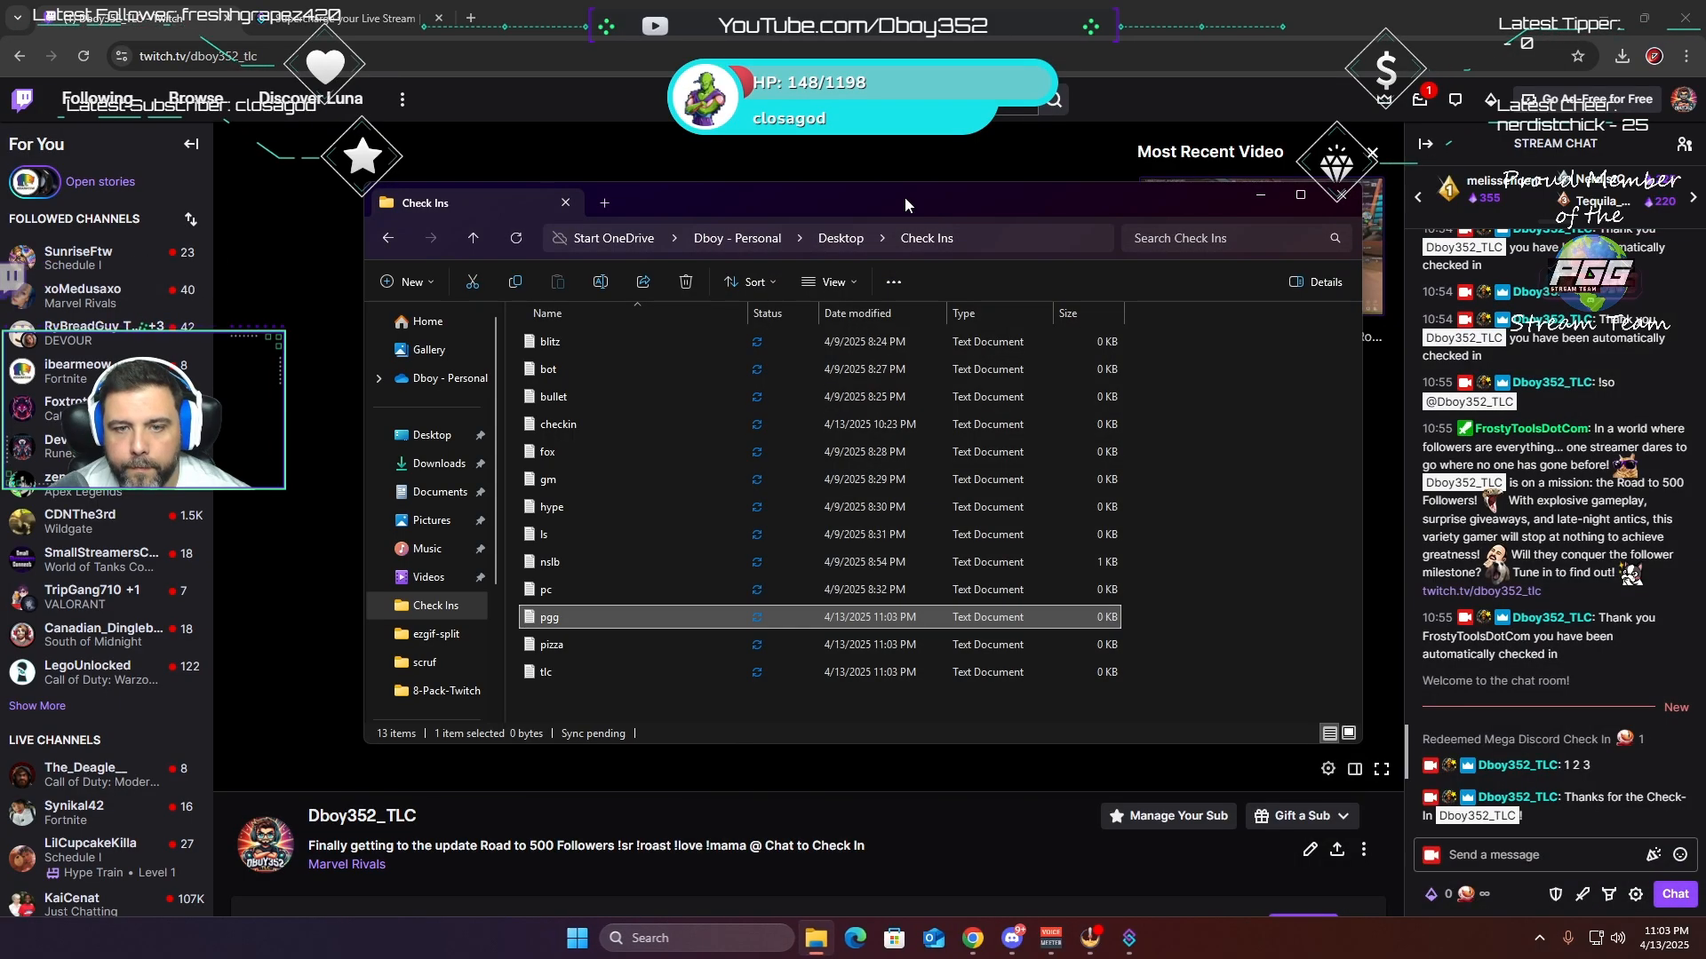
- Minimize the browser and the Check Ins folder window to return to Streamer.bot
left_click_drag(904, 196, 992, 185)
left_click(1604, 18)
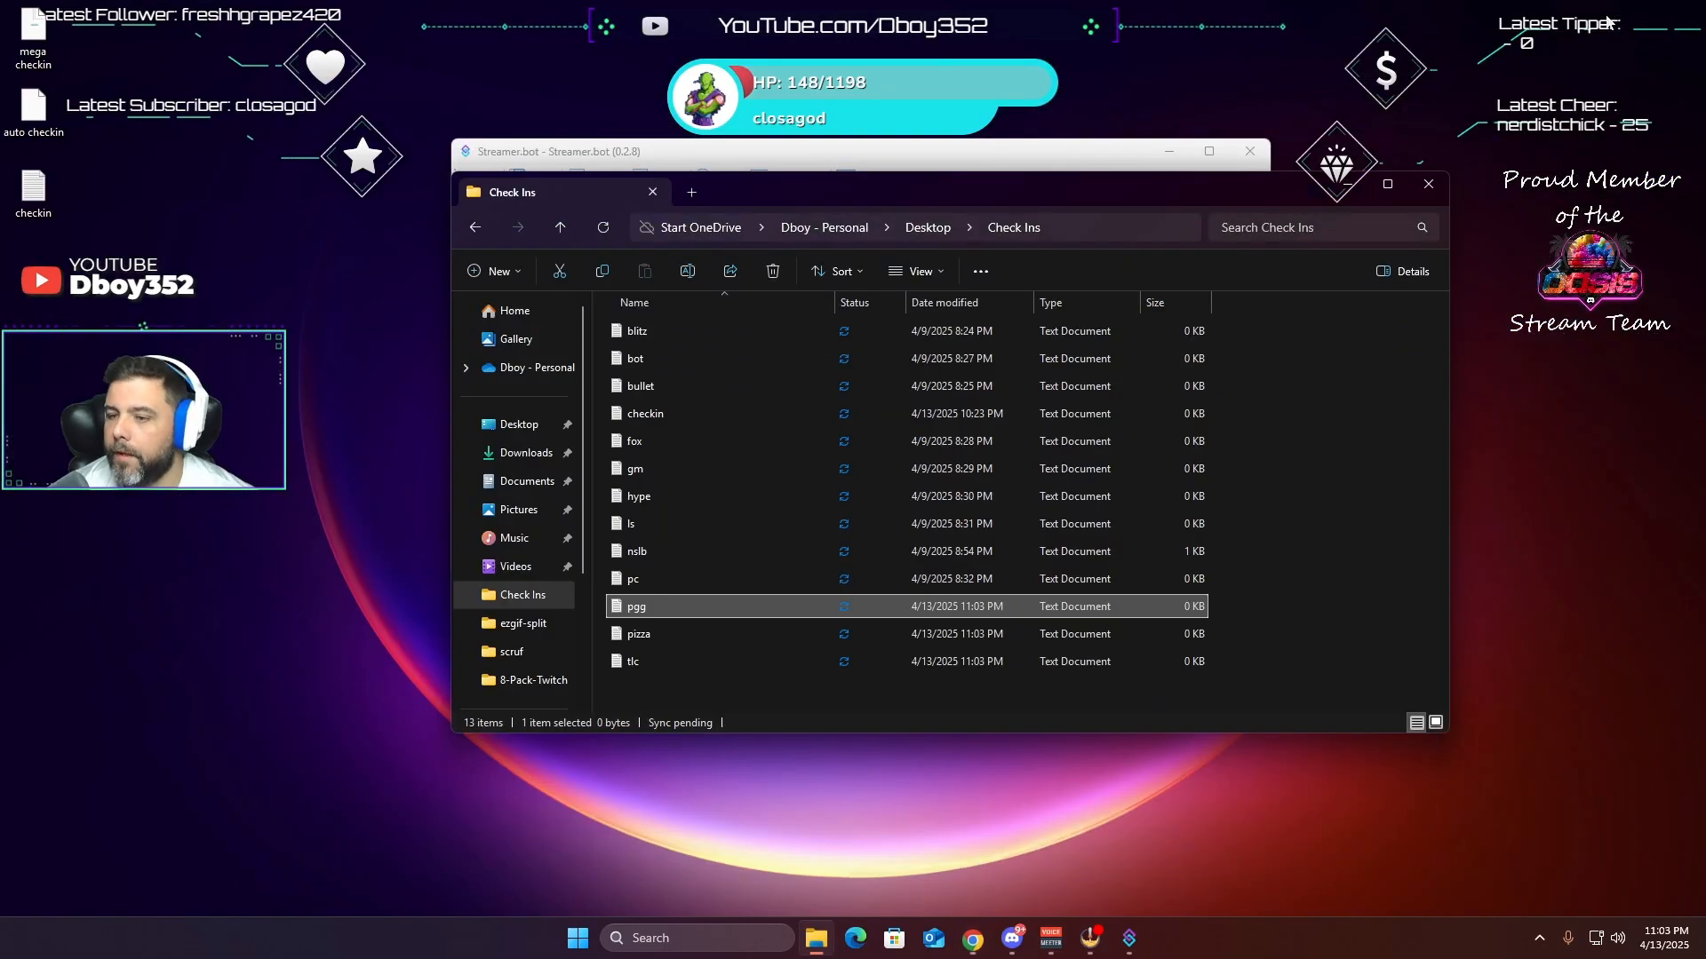
left_click_drag(1212, 189, 1330, 168)
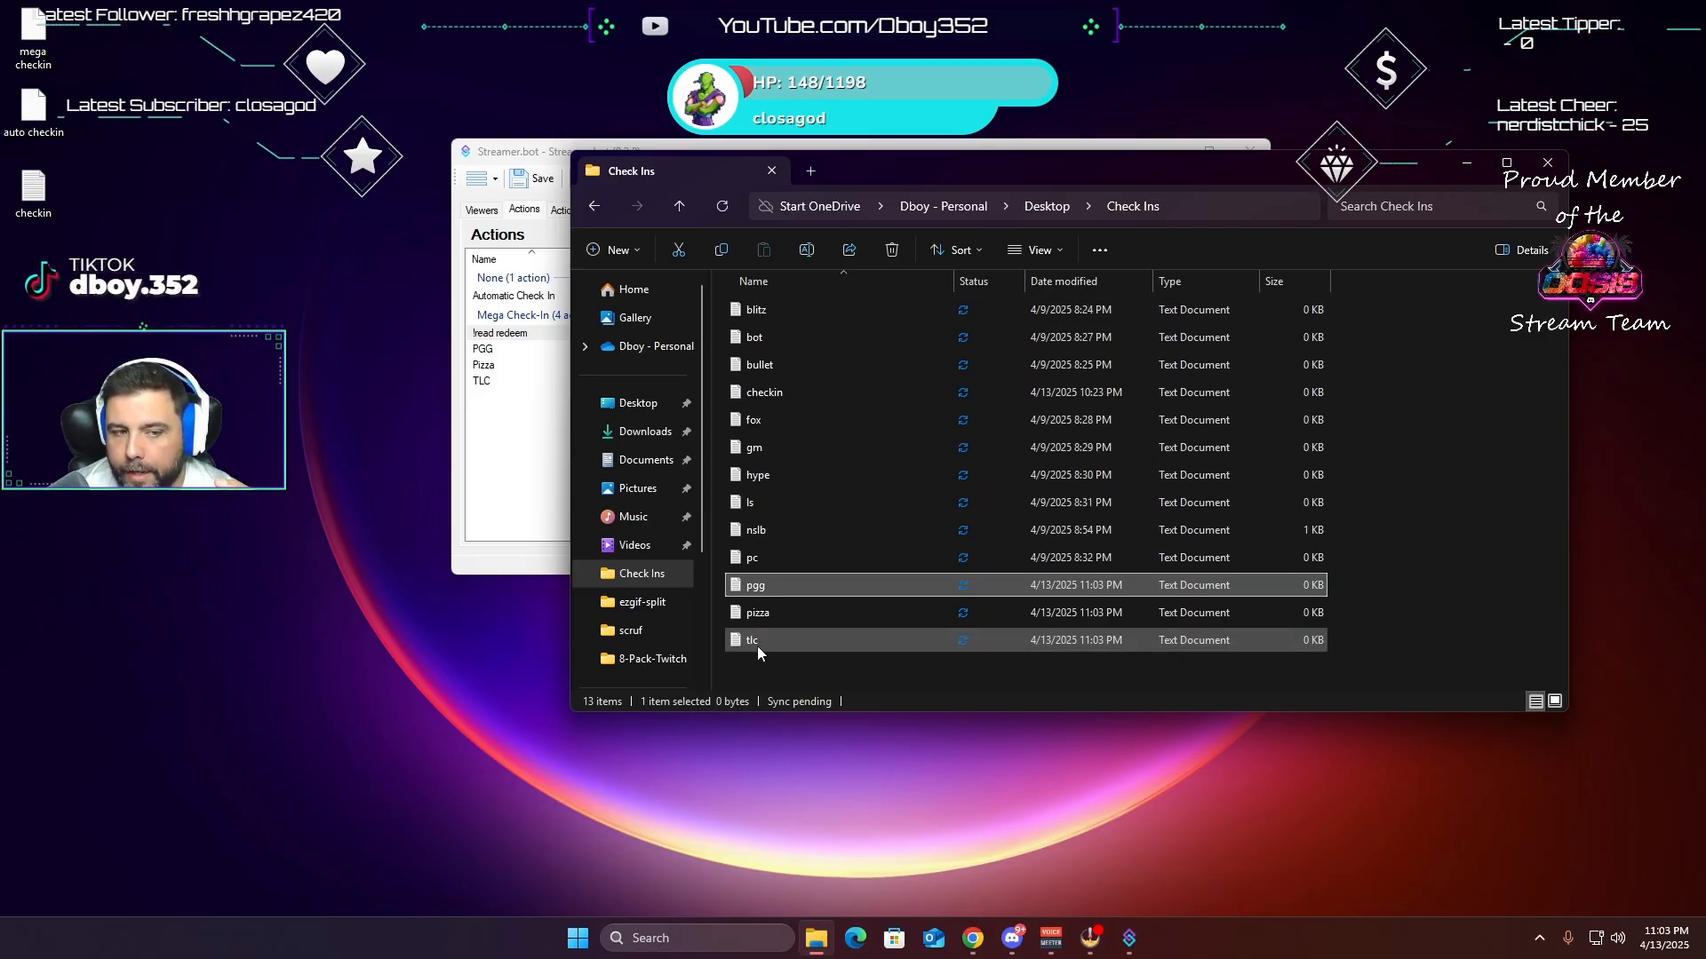
left_click(988, 675)
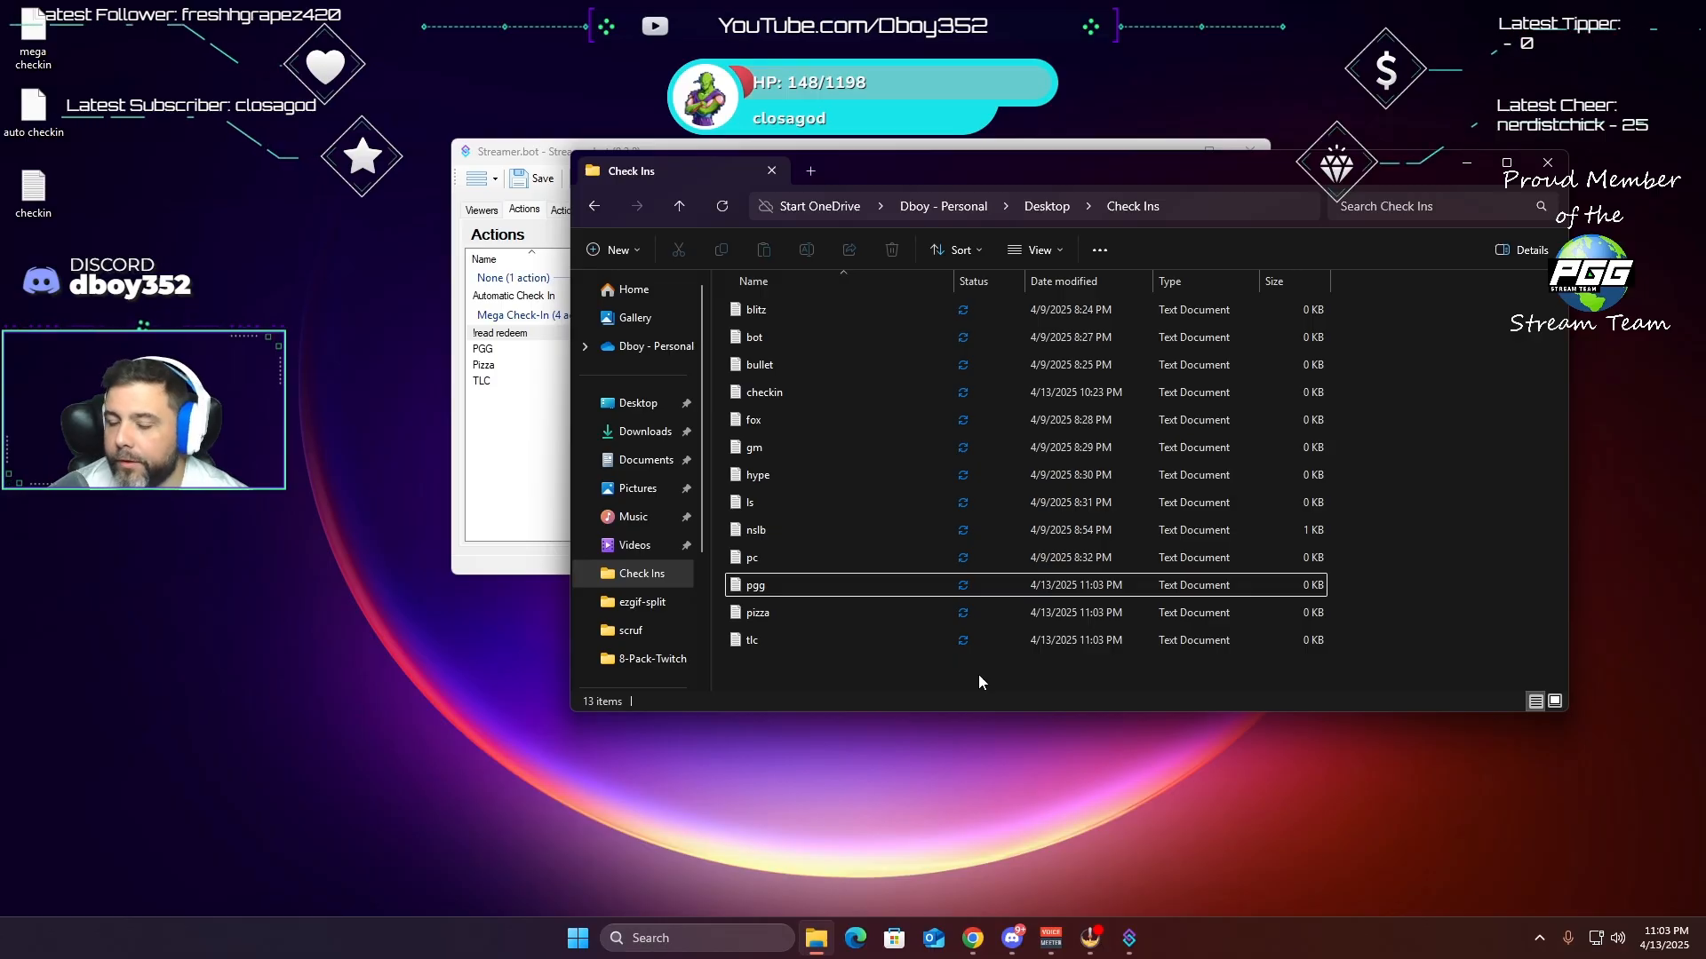
left_click(1468, 167)
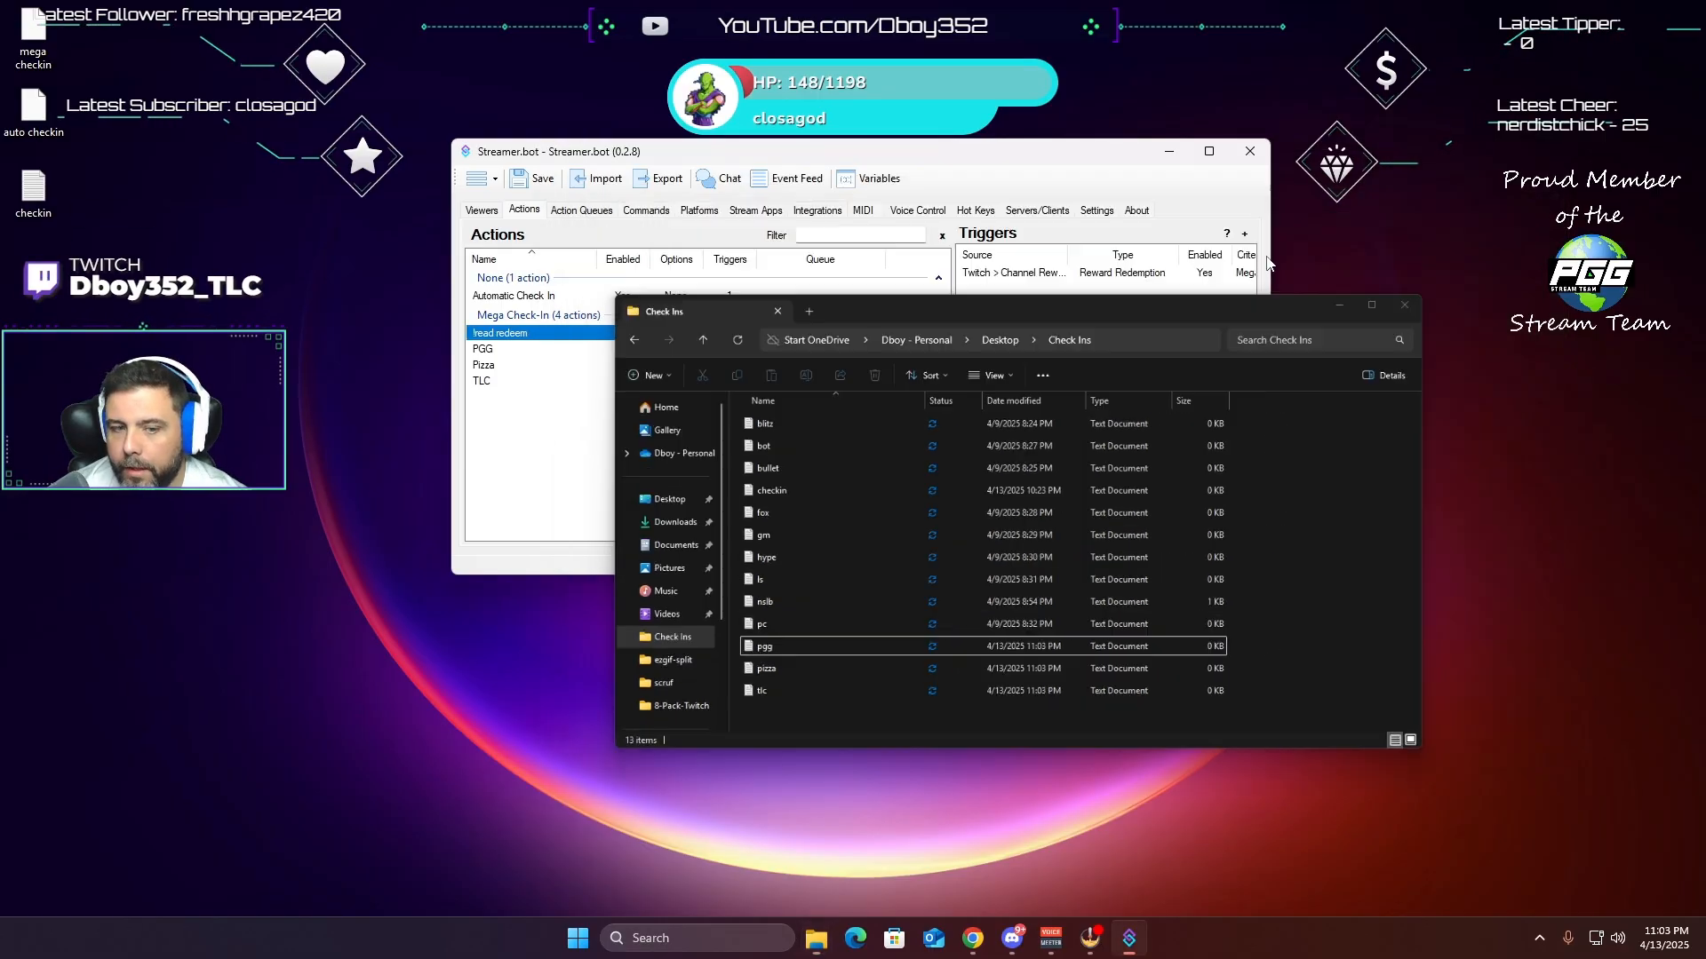
- Review the !read redeem action's trigger and sub-actions, and select the Automatic Check In action
left_click(725, 477)
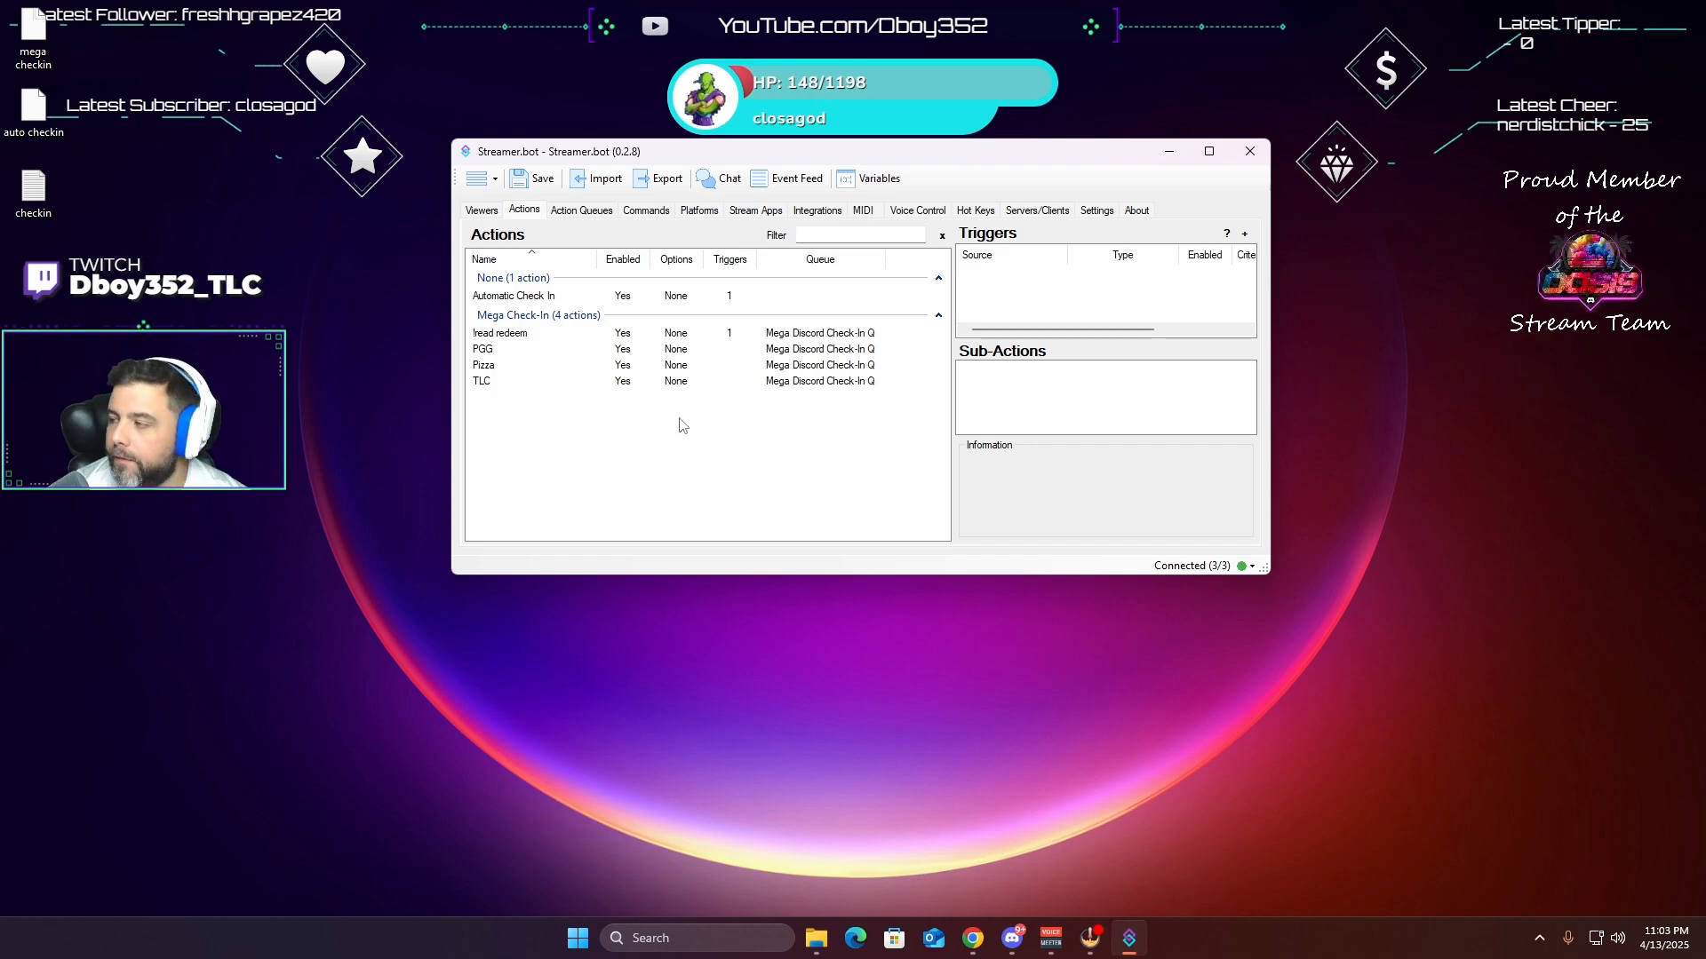
left_click(493, 334)
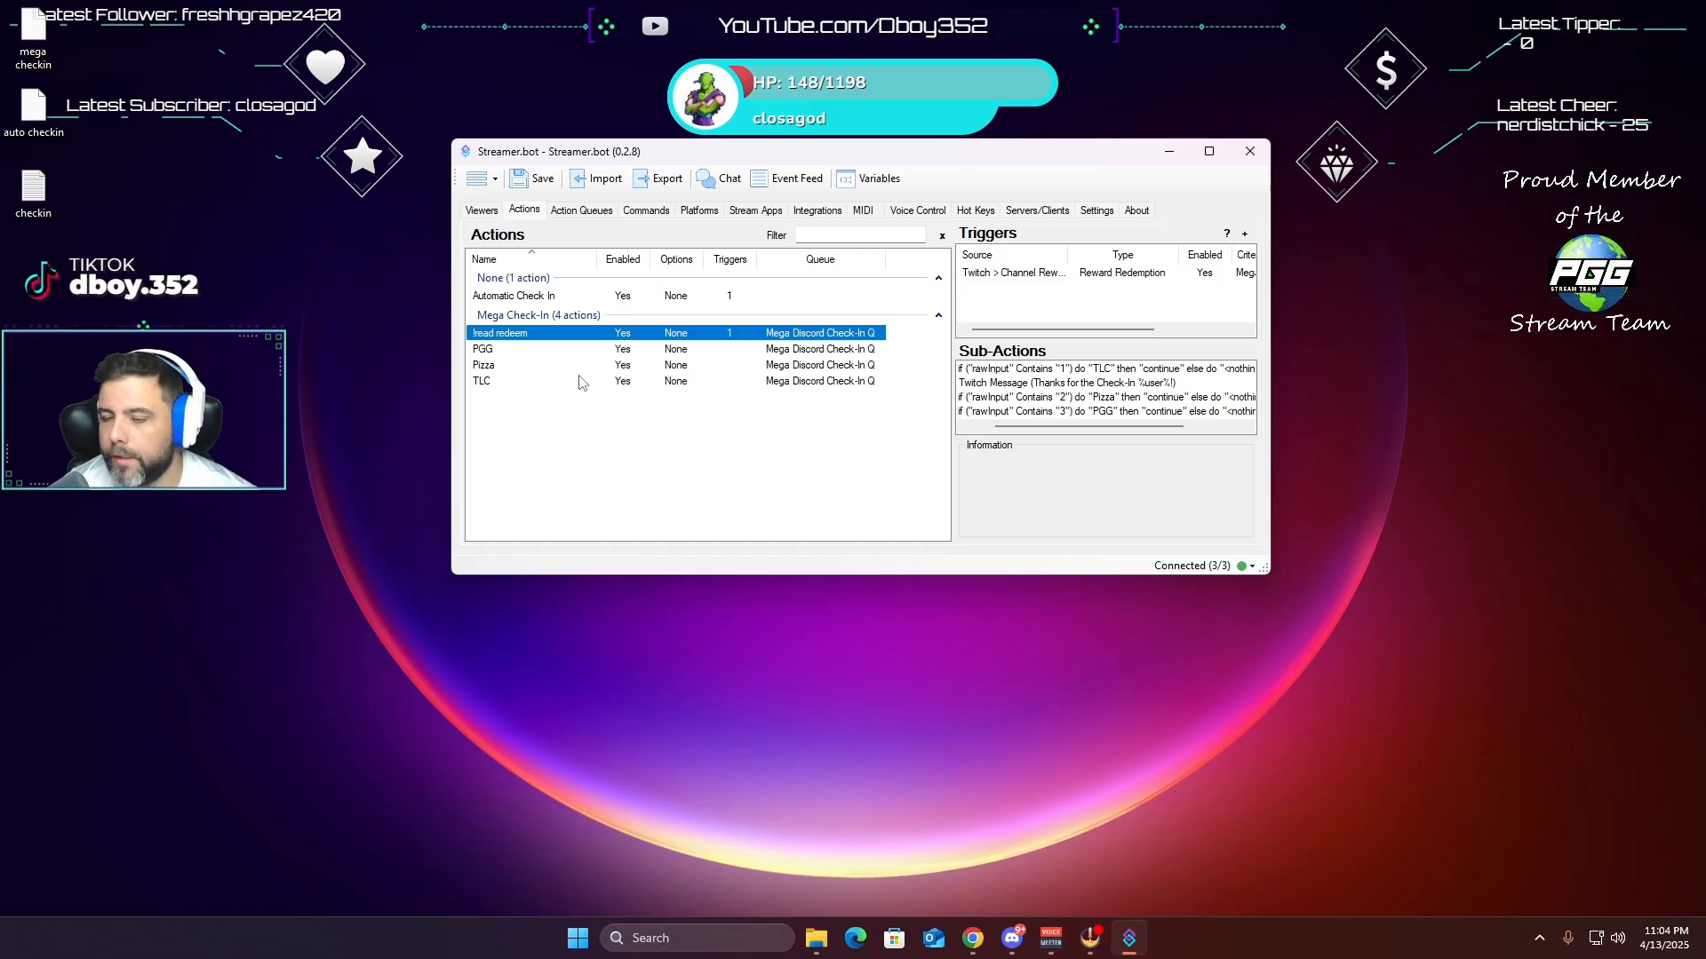
left_click(623, 461)
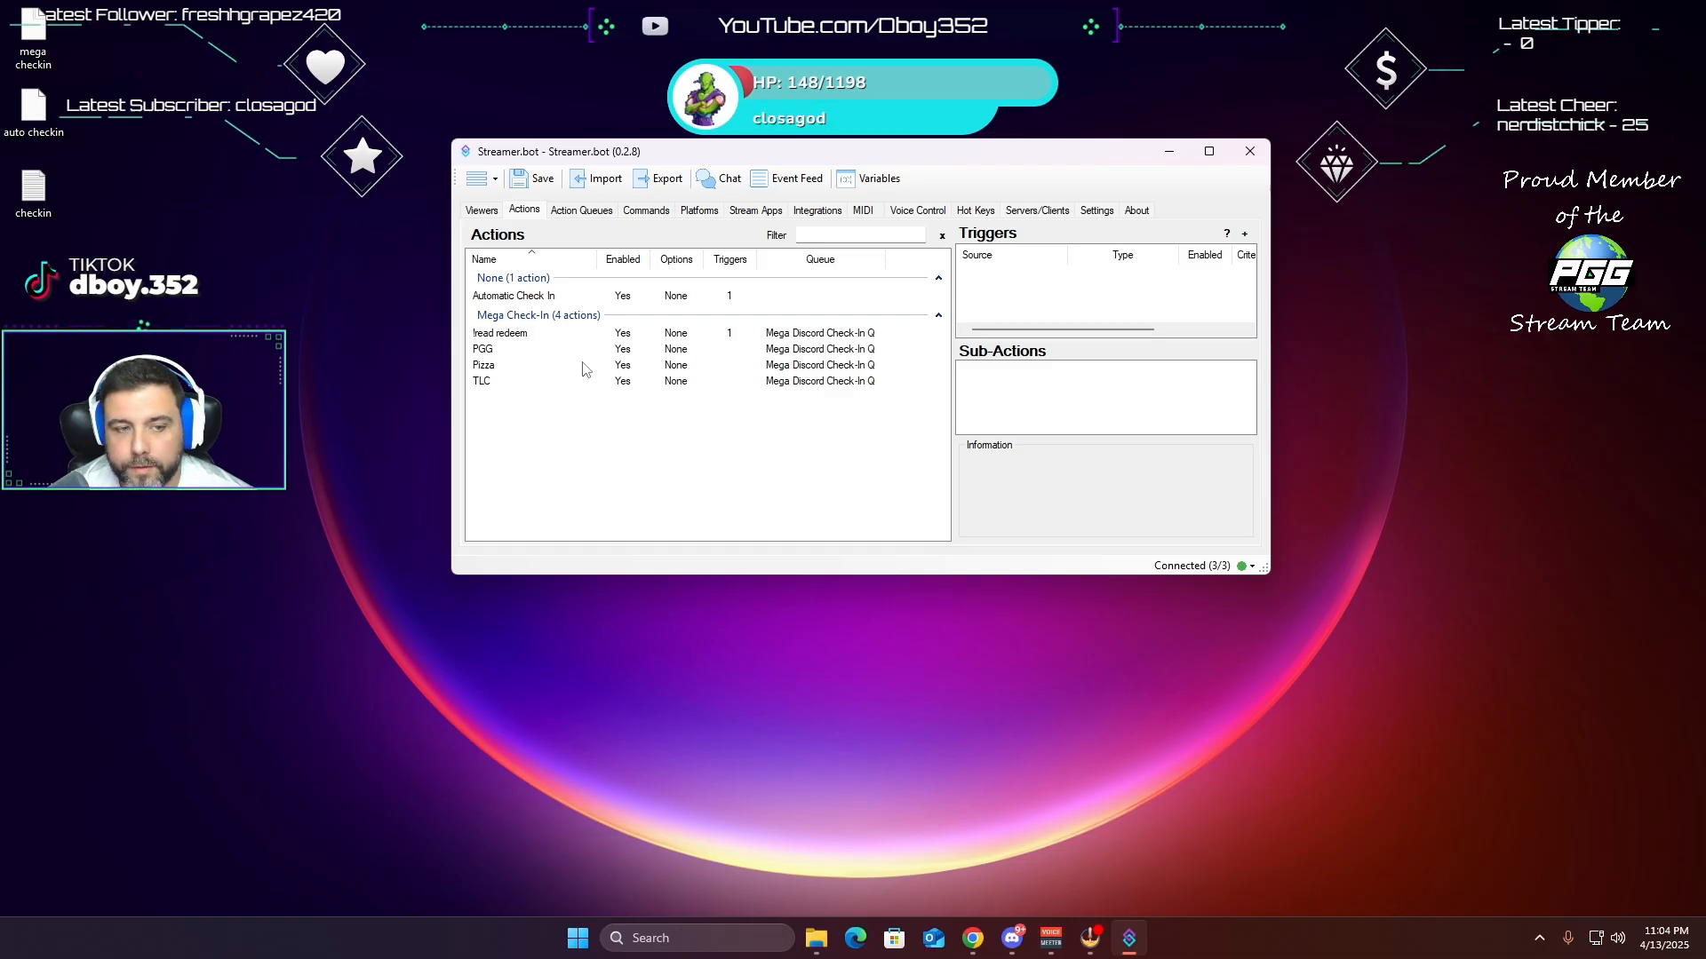
left_click(521, 300)
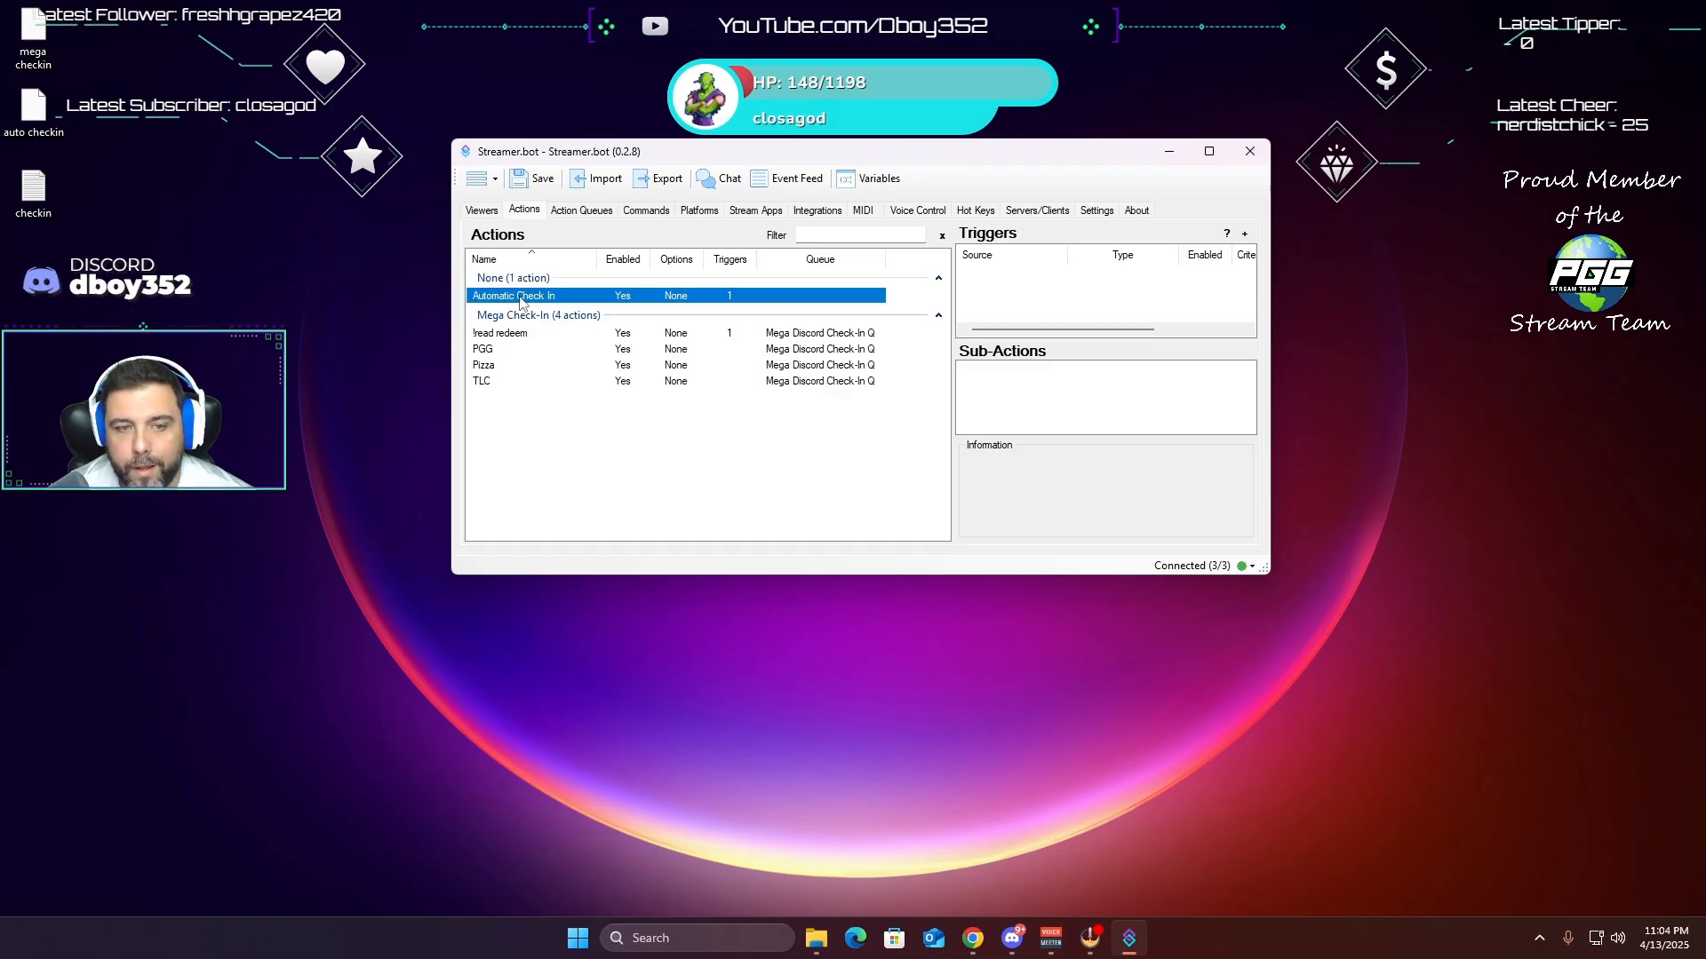